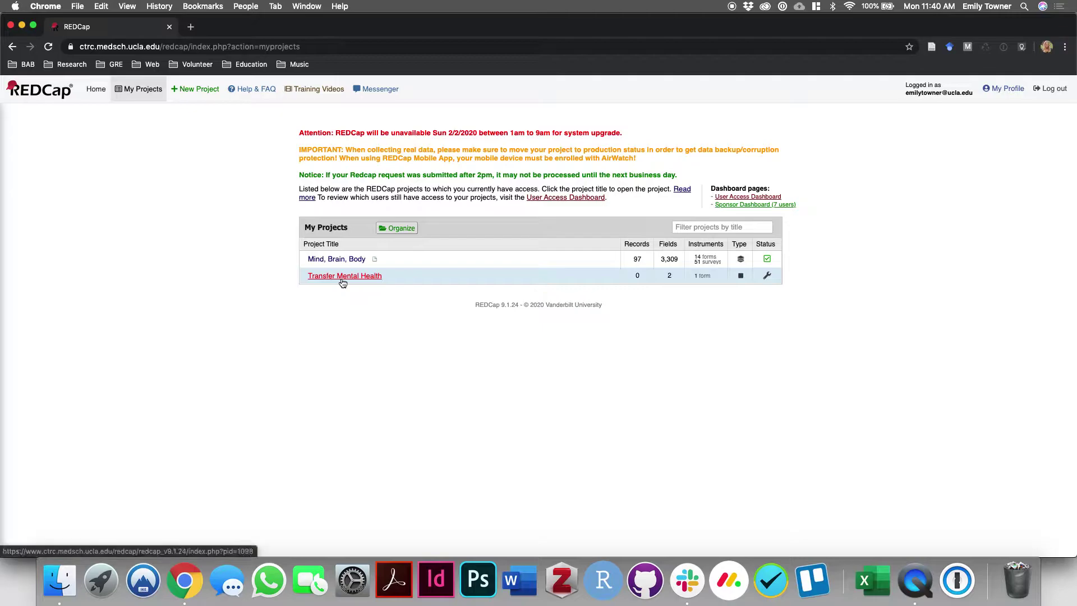
Step: Open the Transfer Mental Health project and open My First Instrument in the Online Designer
click(343, 276)
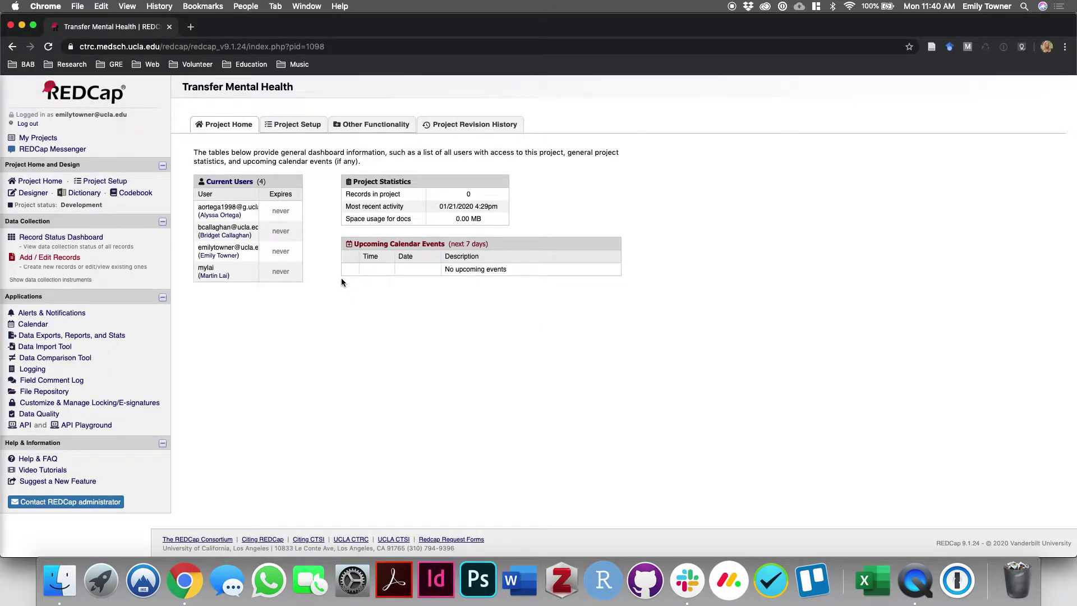
drag(58, 203, 91, 206)
click(118, 207)
click(322, 128)
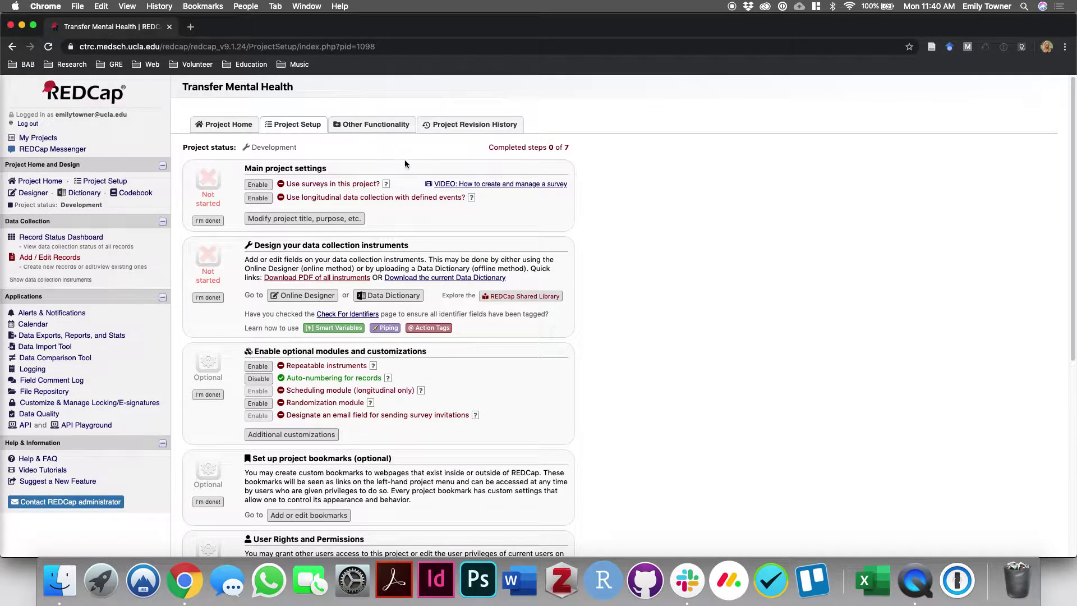
click(32, 194)
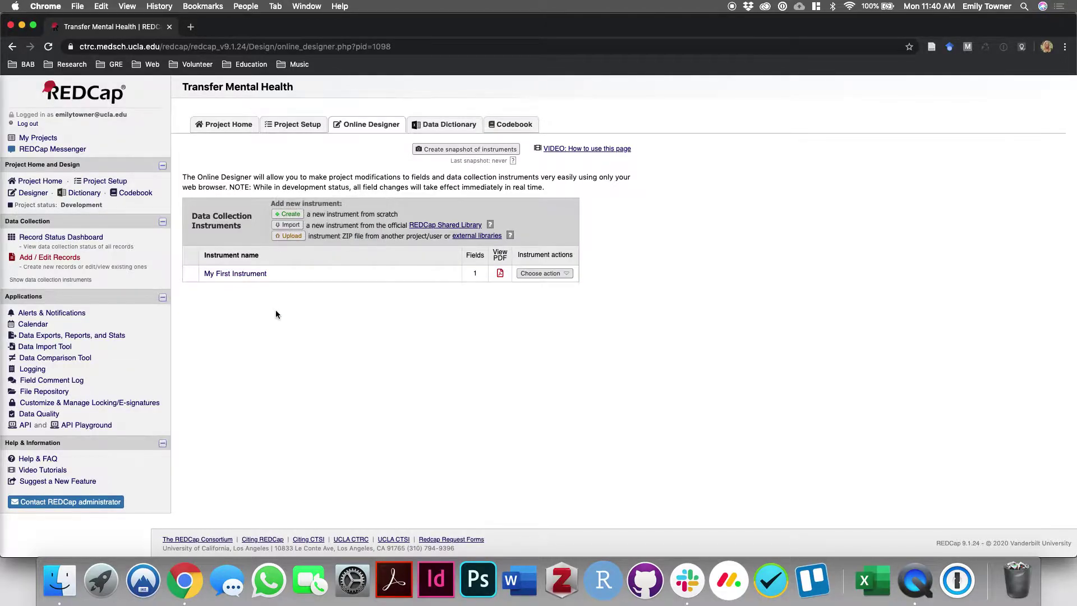
click(224, 274)
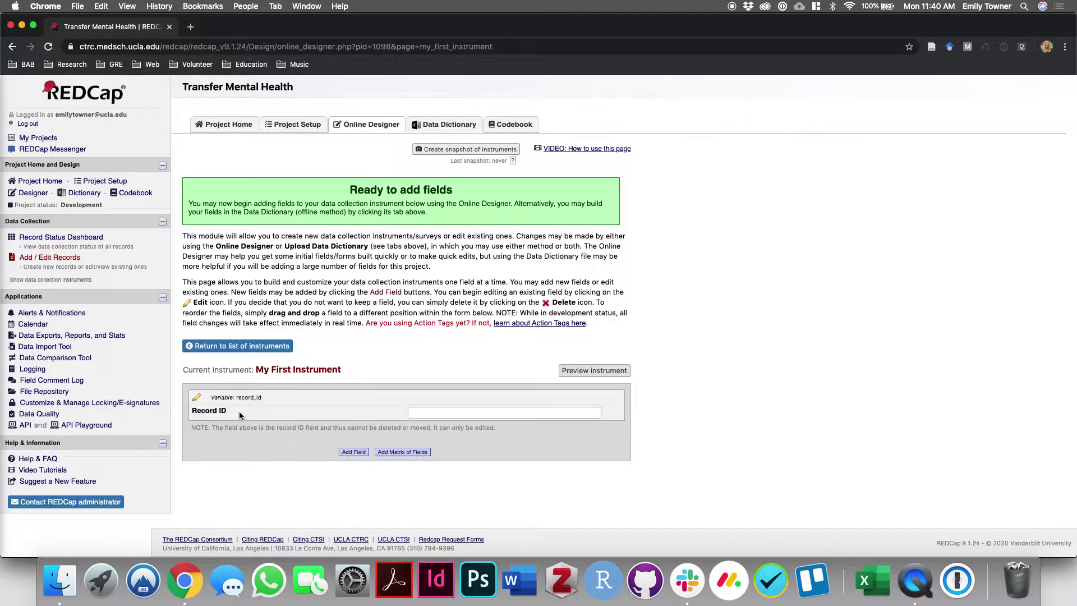
Step: Edit the Record ID field and set its variable name to participant_id
drag(240, 415, 207, 421)
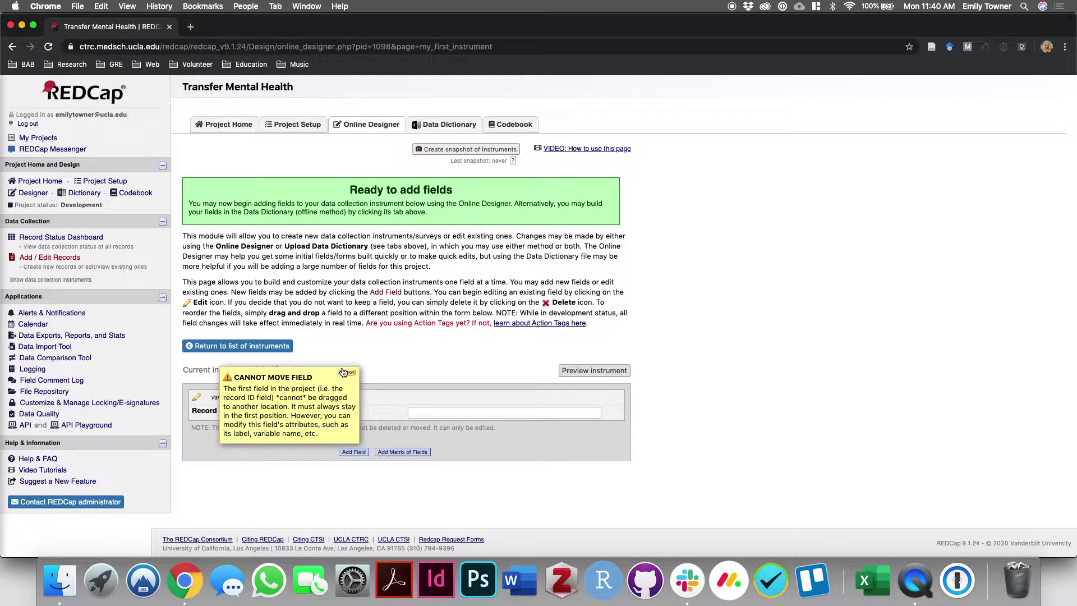
click(198, 400)
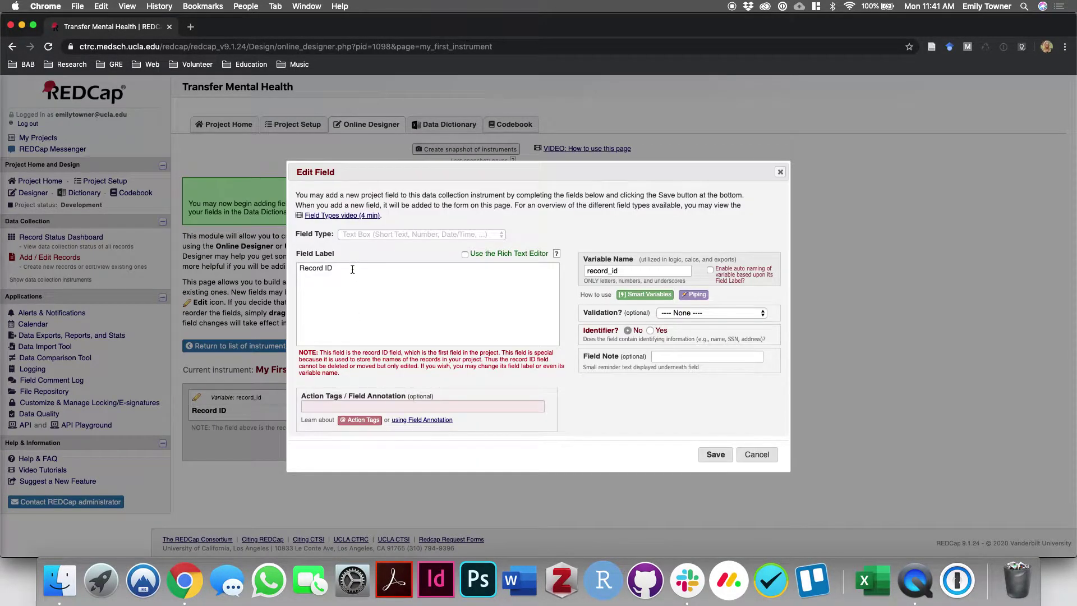
click(635, 271)
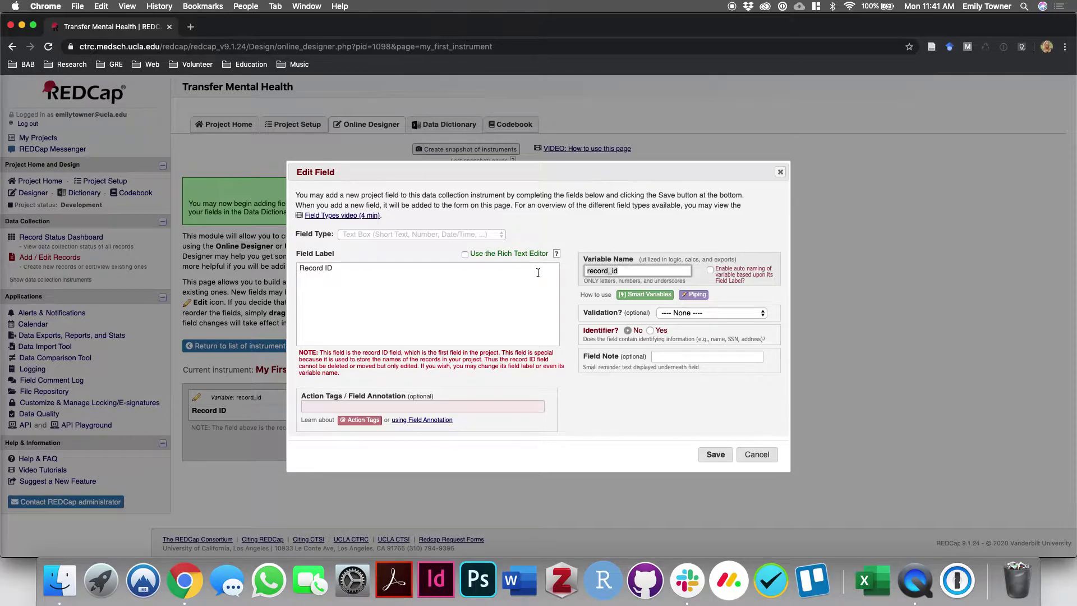
key(super+a)
text(participant_id)
Step: Set the record field's label to "Participant ID" and save the field
click(408, 271)
key(super+a)
text(Par)
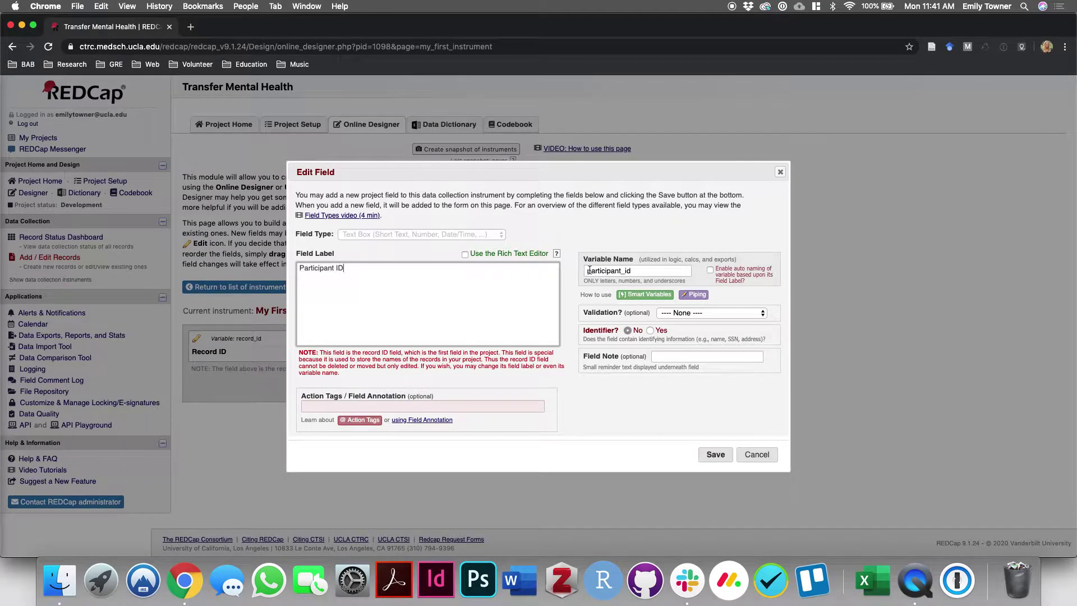
click(636, 272)
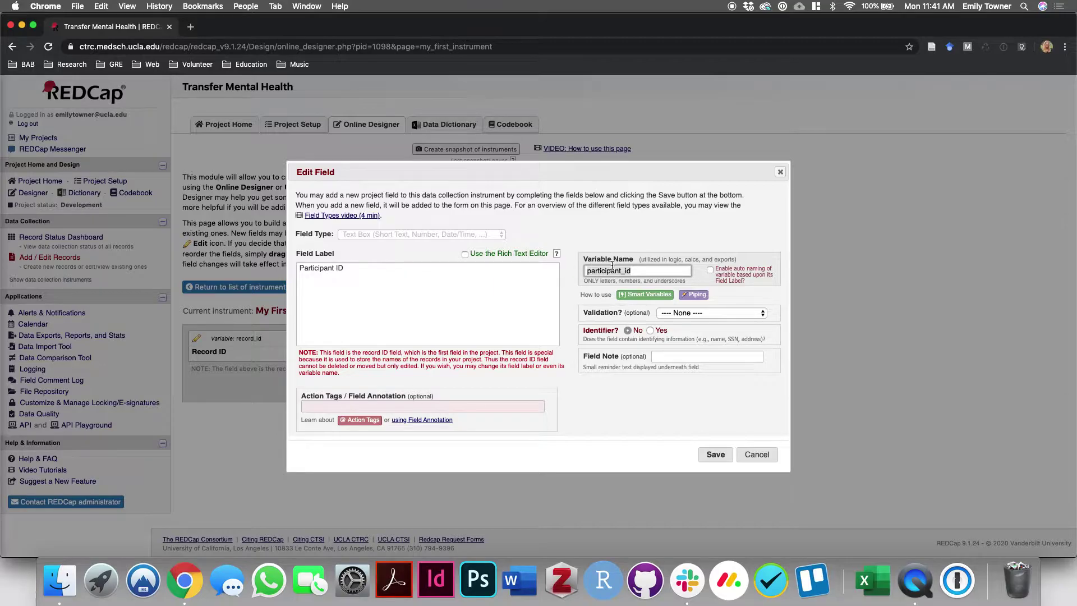
click(392, 285)
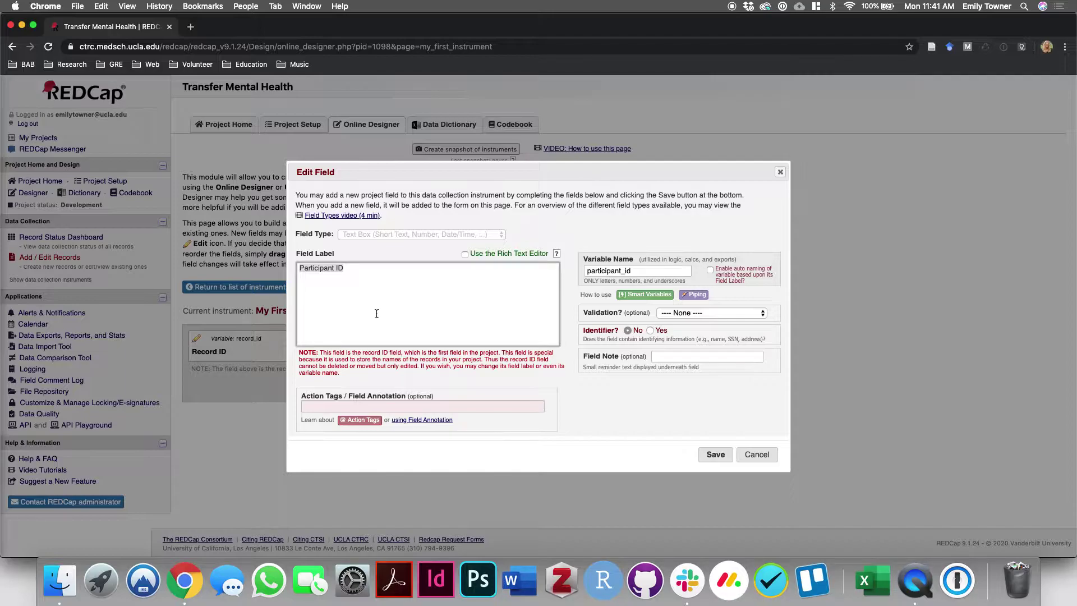
right_click(334, 270)
click(355, 271)
click(716, 454)
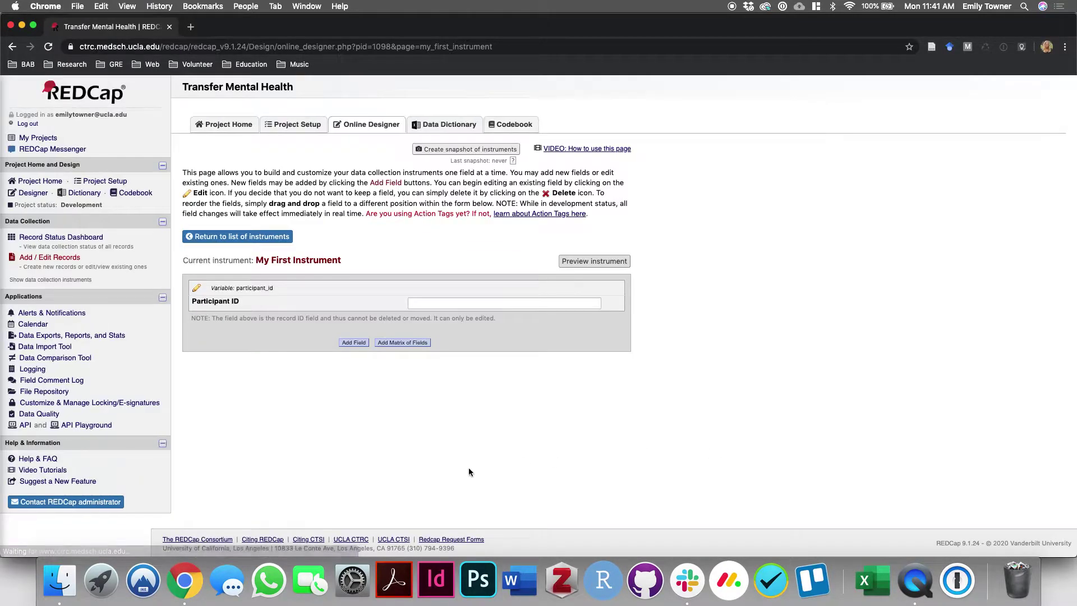
Step: Rename My First Instrument as "participant", check its contents and return to the instrument list
click(257, 241)
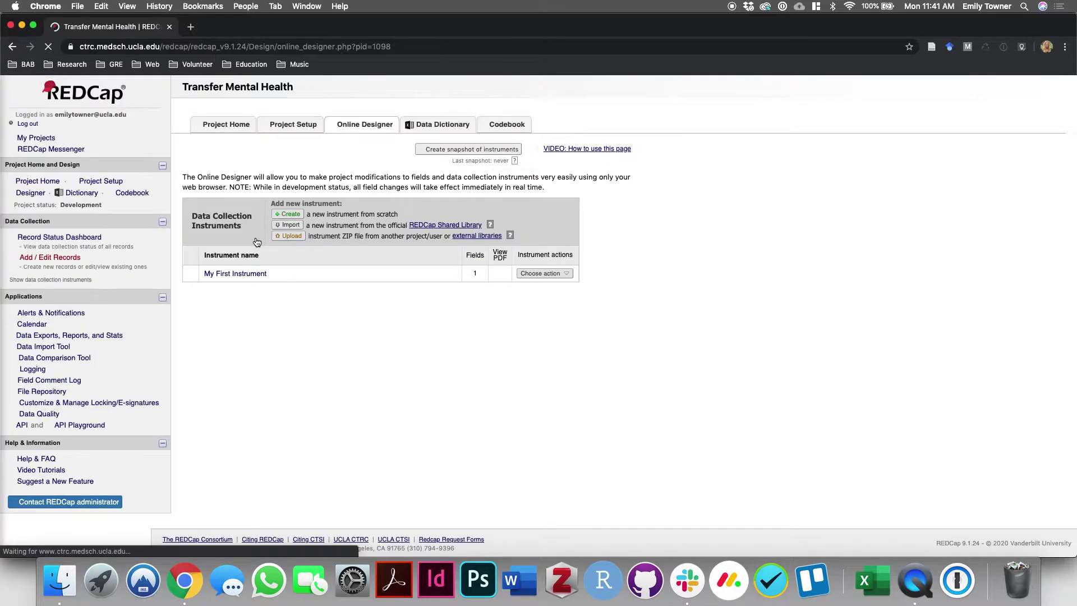
click(565, 274)
click(547, 287)
key(super+a)
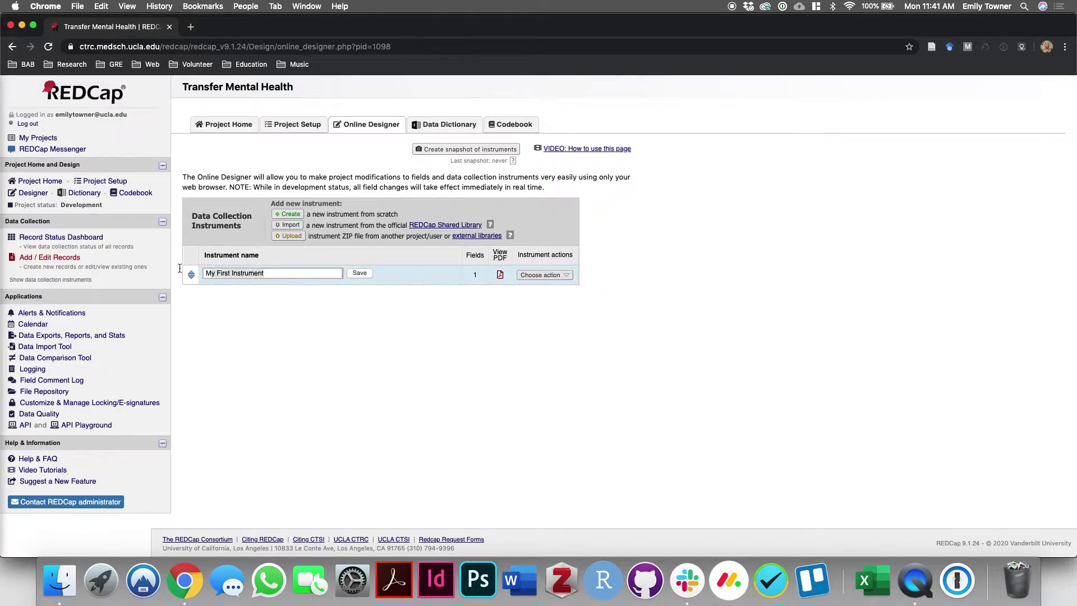
text(participant)
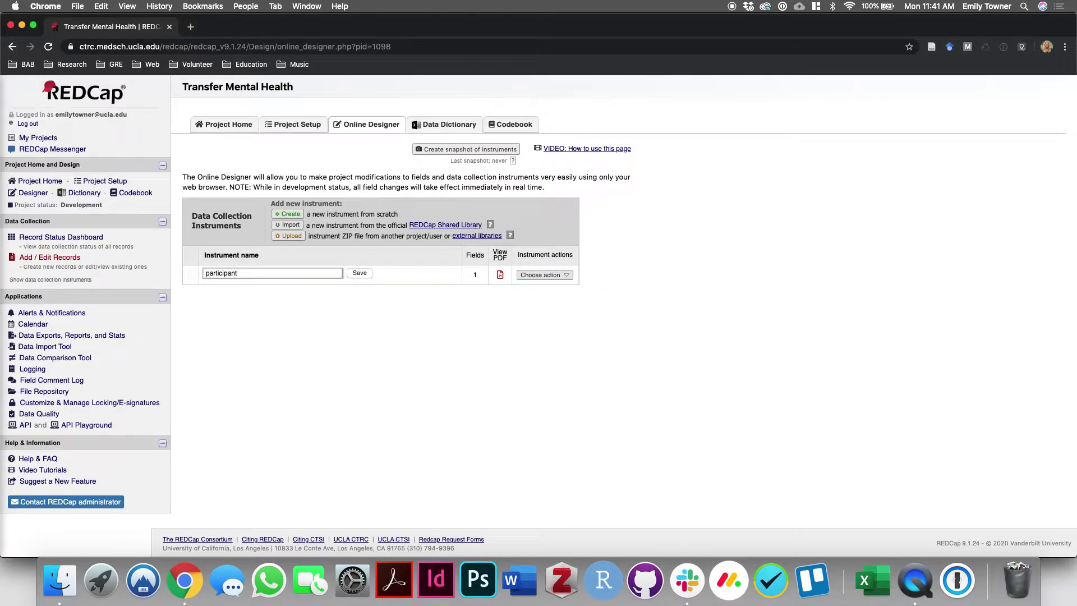
click(360, 274)
click(232, 274)
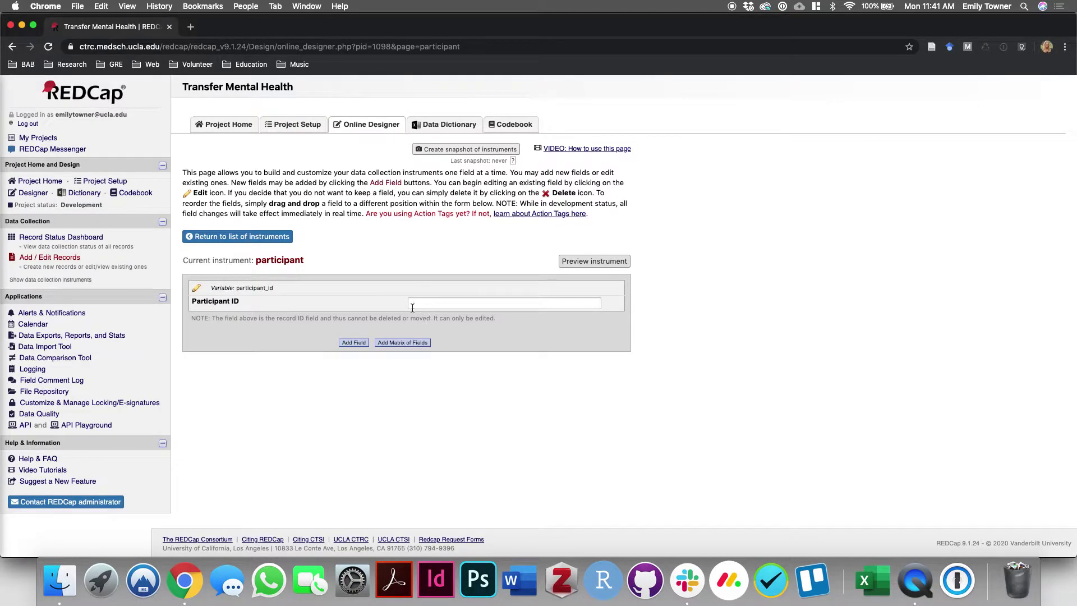
click(237, 238)
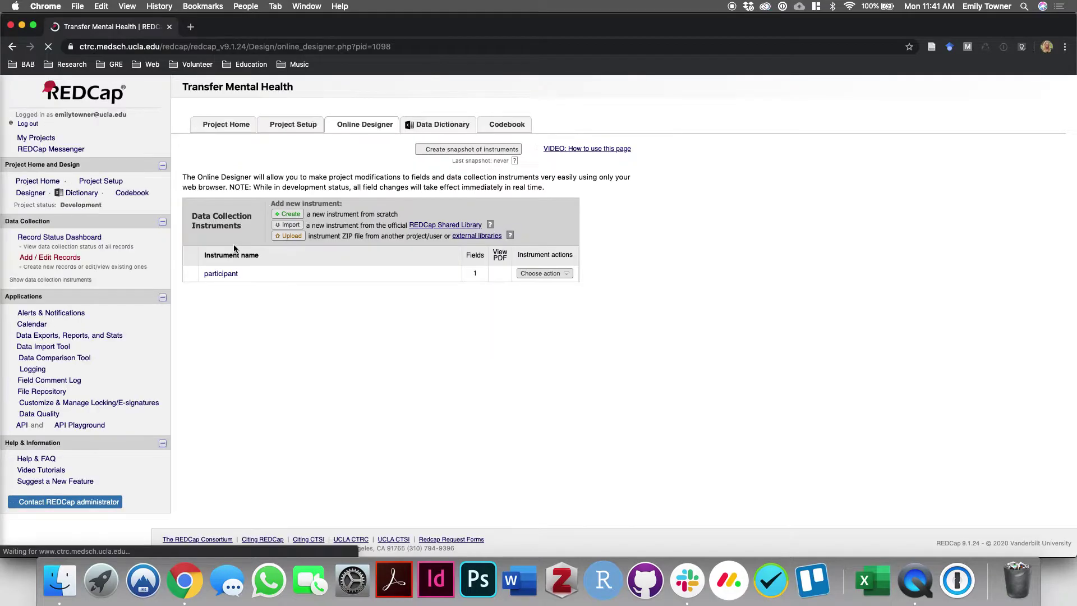
Step: Switch to Finder and open the Questionnaires folder inside the Transfer_Mental_Health folder in Dropbox
click(60, 581)
drag(324, 262, 521, 296)
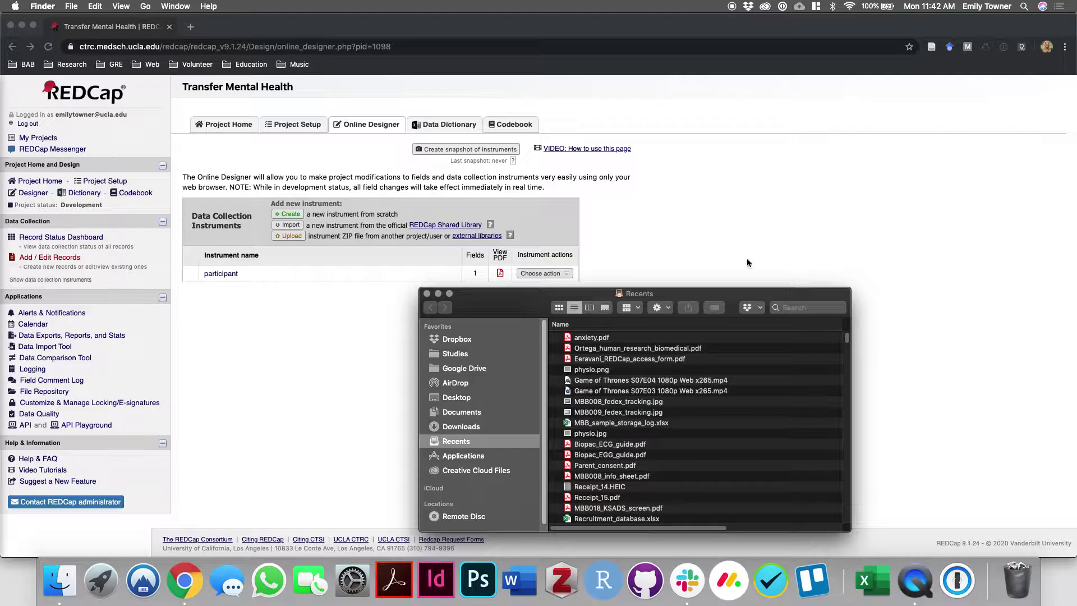
drag(532, 304, 602, 254)
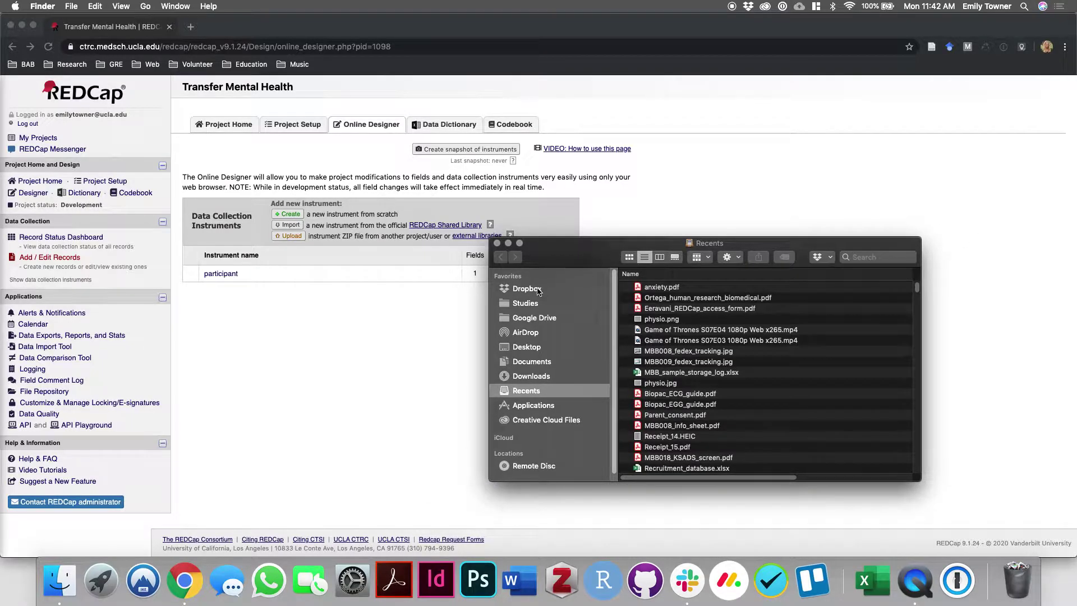
click(527, 289)
double_click(659, 288)
double_click(665, 318)
double_click(670, 309)
click(500, 256)
double_click(673, 319)
drag(491, 352, 408, 353)
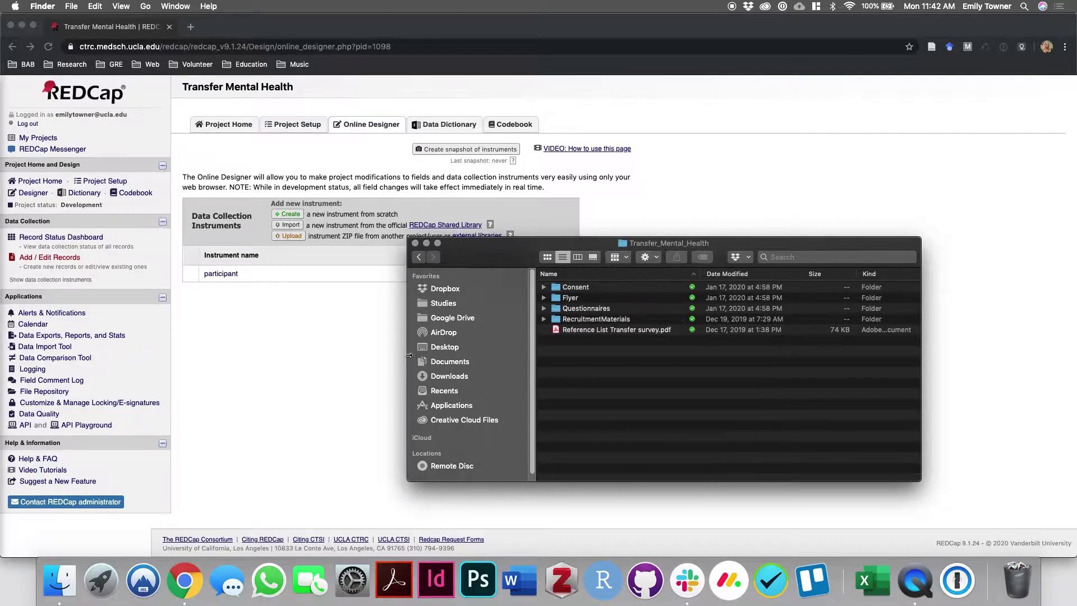
double_click(609, 310)
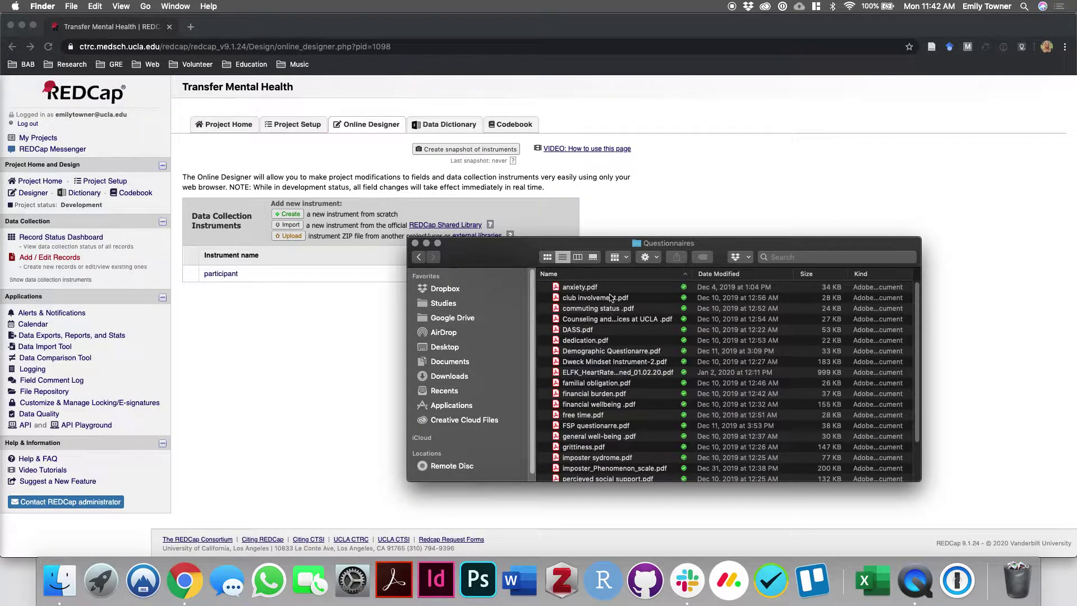
Step: Open anxiety.pdf in Acrobat and tile it side by side with the REDCap browser window
click(624, 289)
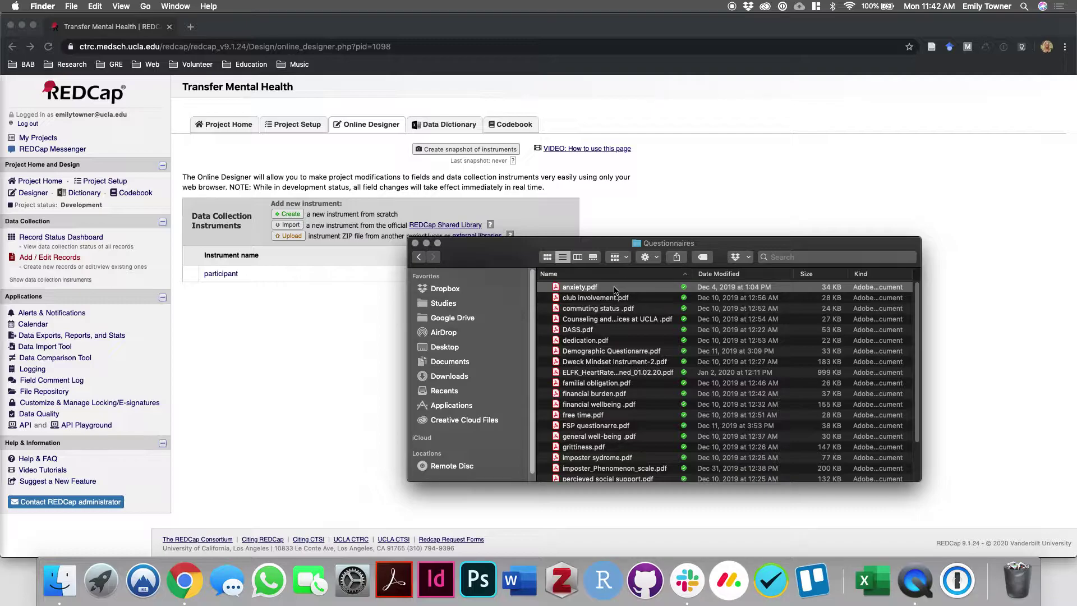
double_click(615, 290)
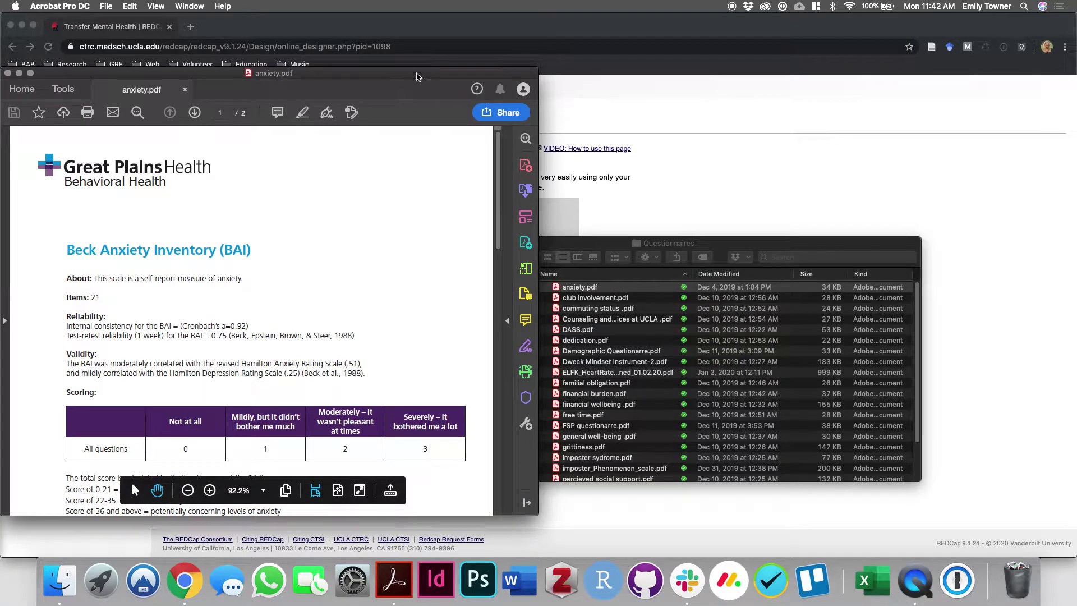
click(817, 6)
click(824, 15)
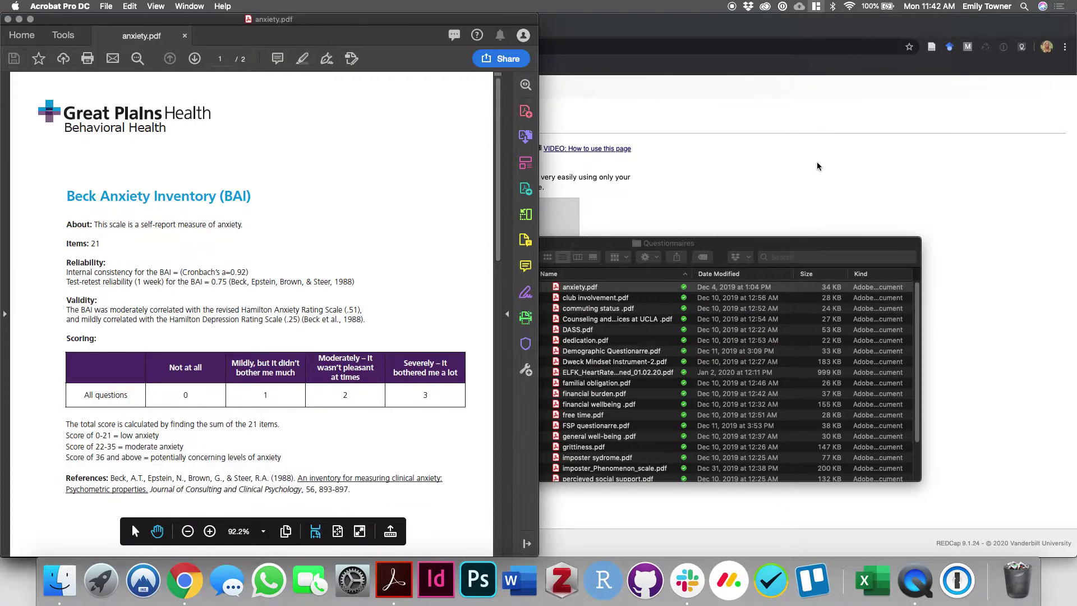
click(817, 165)
click(817, 6)
click(823, 27)
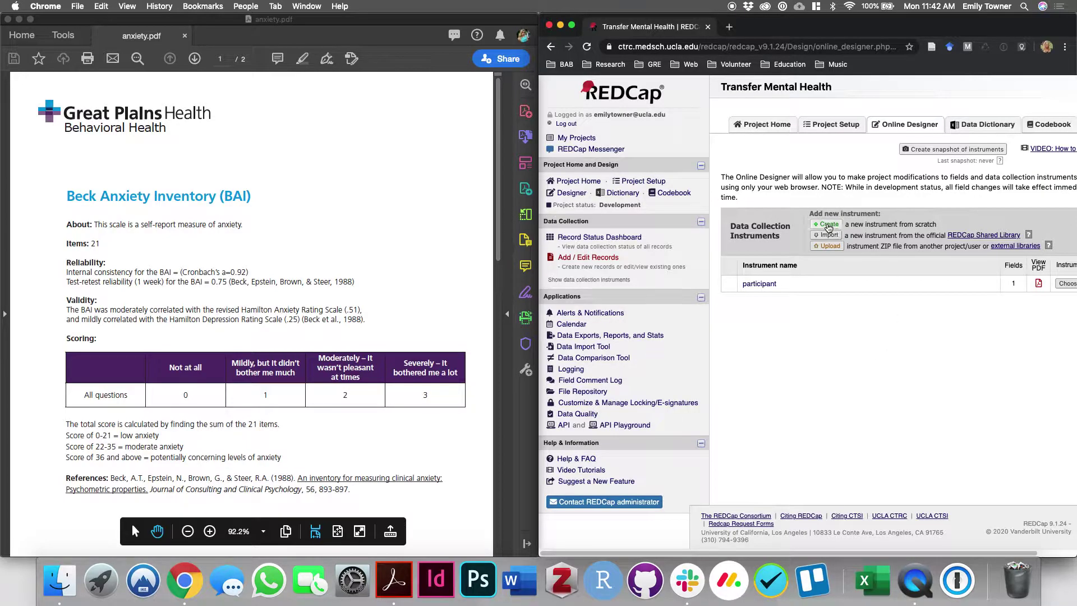
Step: Create a new instrument named "bai" after the participant instrument and open it for editing
click(828, 225)
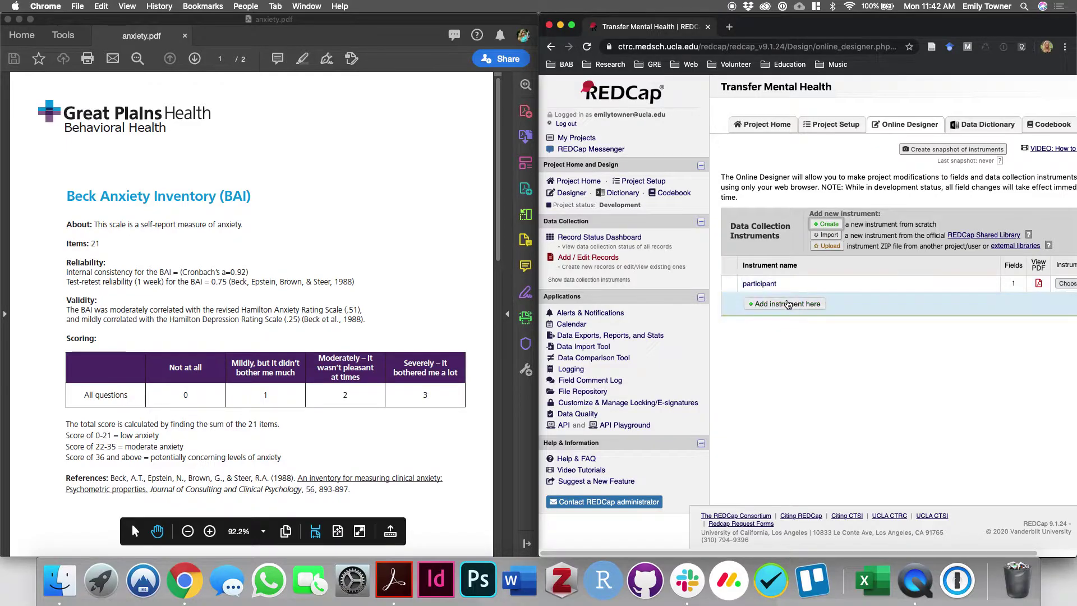
click(788, 304)
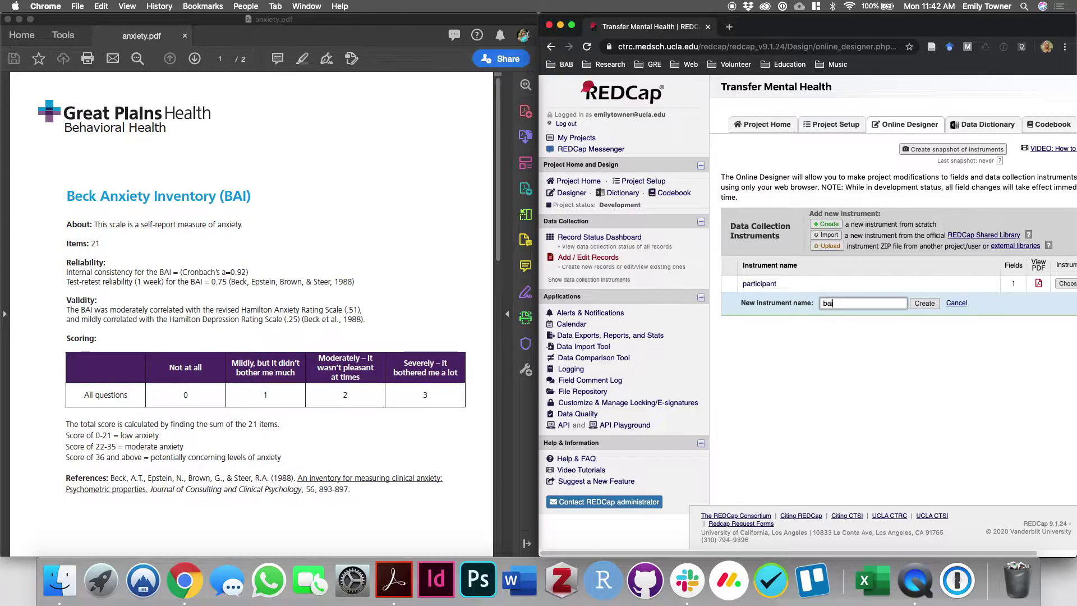
click(923, 308)
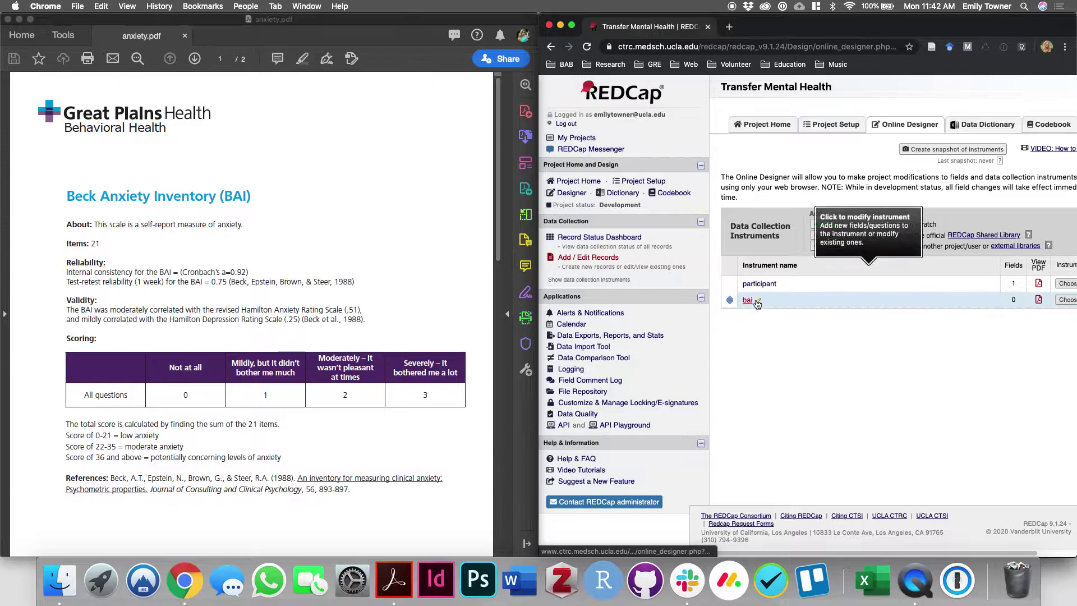
click(748, 301)
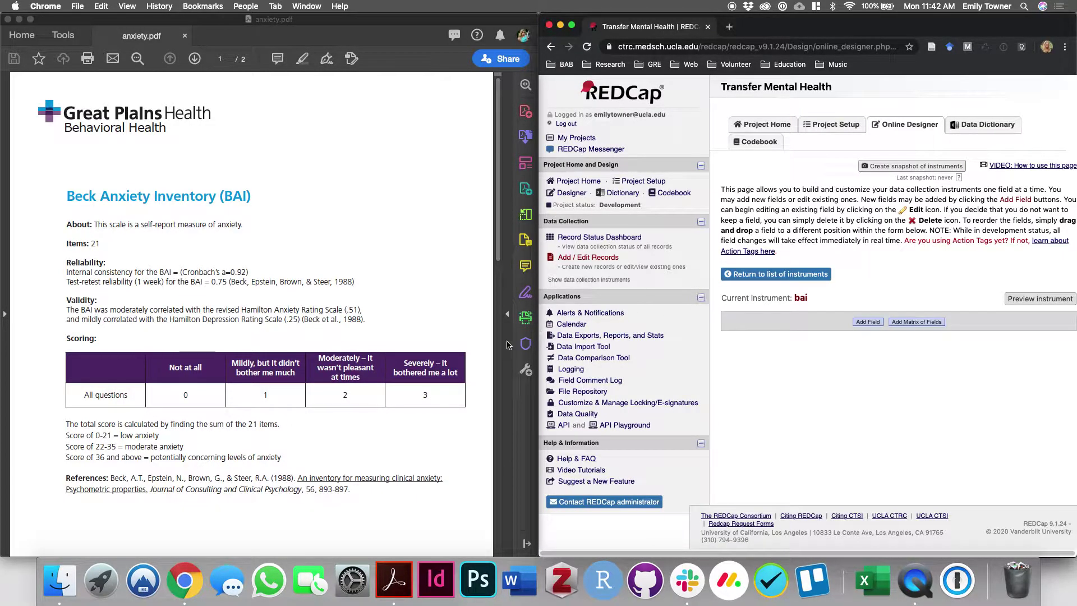
Step: Review the instructions, symptom items and four response options on page 2 of anxiety.pdf
click(328, 358)
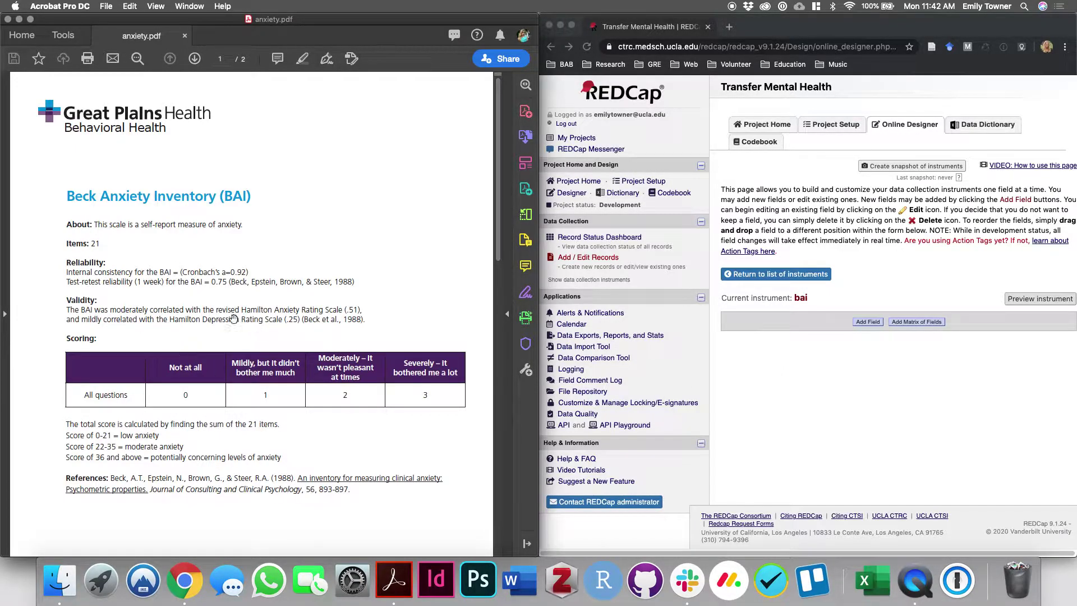
scroll(242, 322, down, 10)
scroll(209, 322, down, 12)
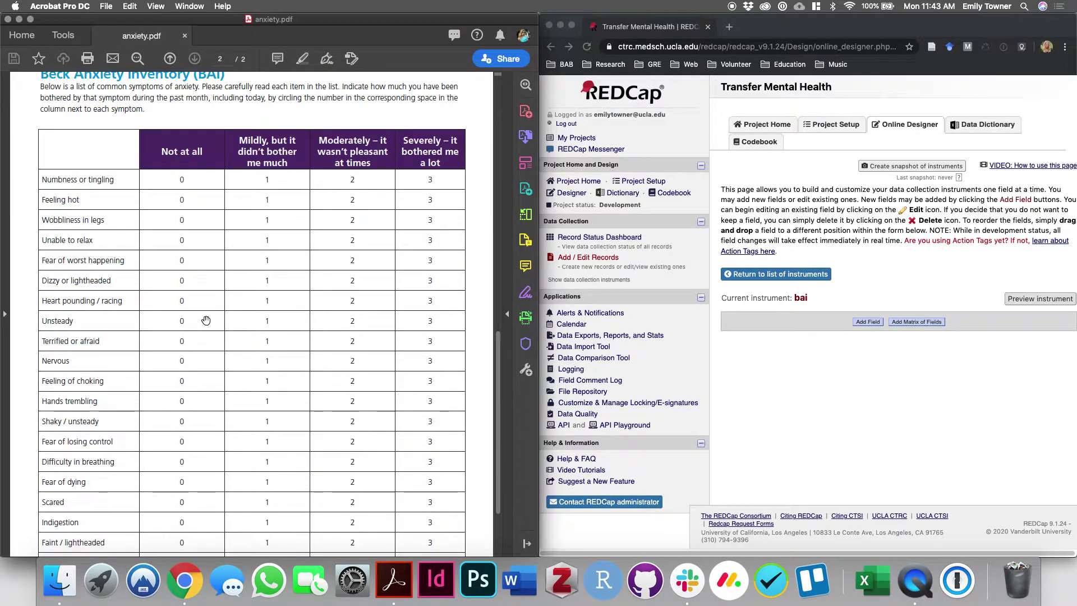
scroll(206, 320, up, 1)
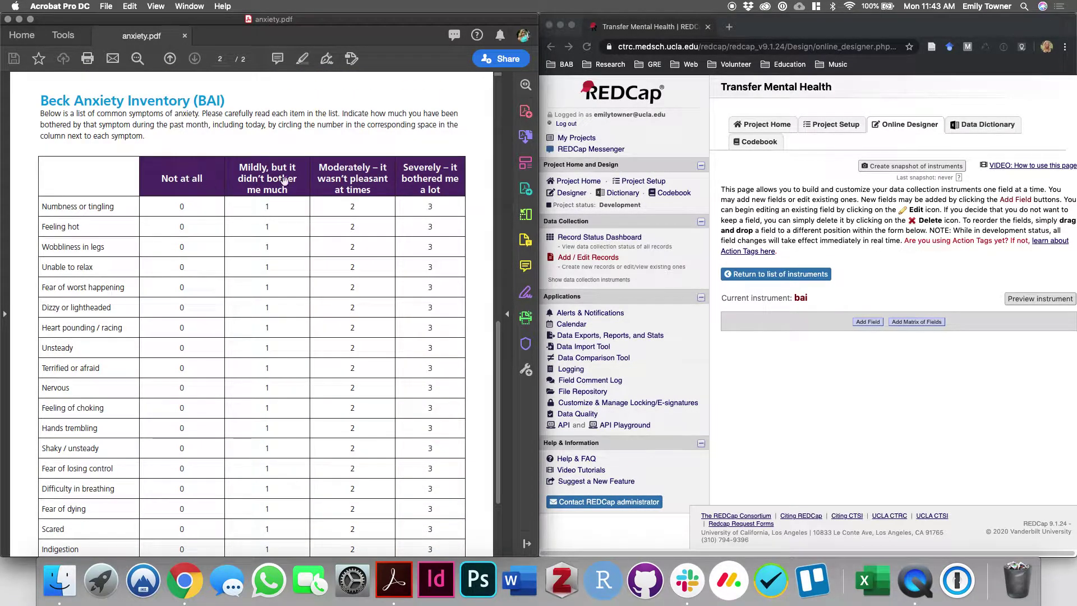
scroll(354, 320, down, 4)
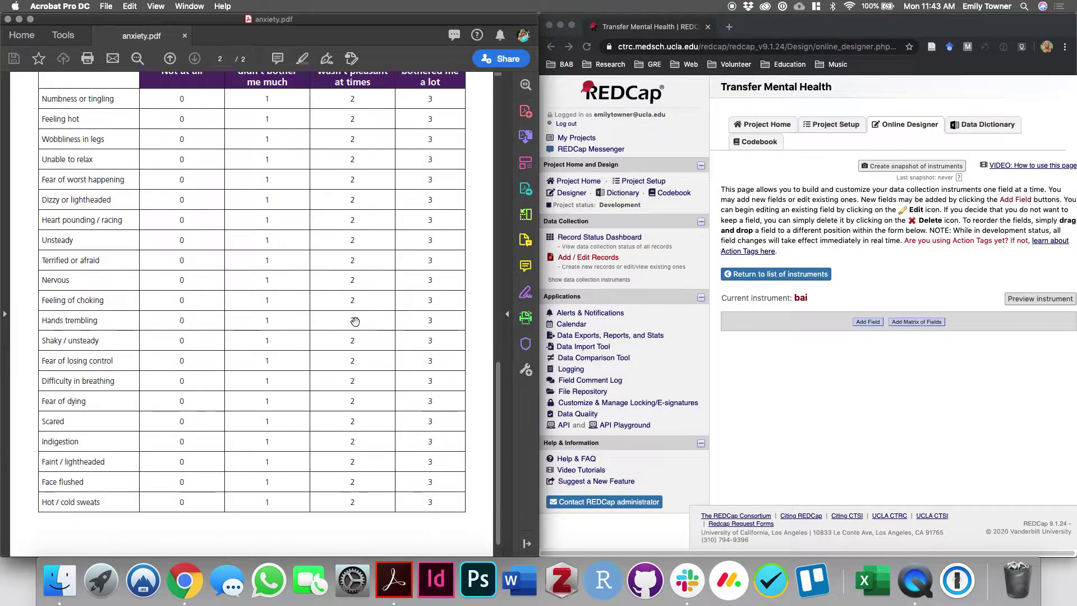
scroll(356, 321, up, 8)
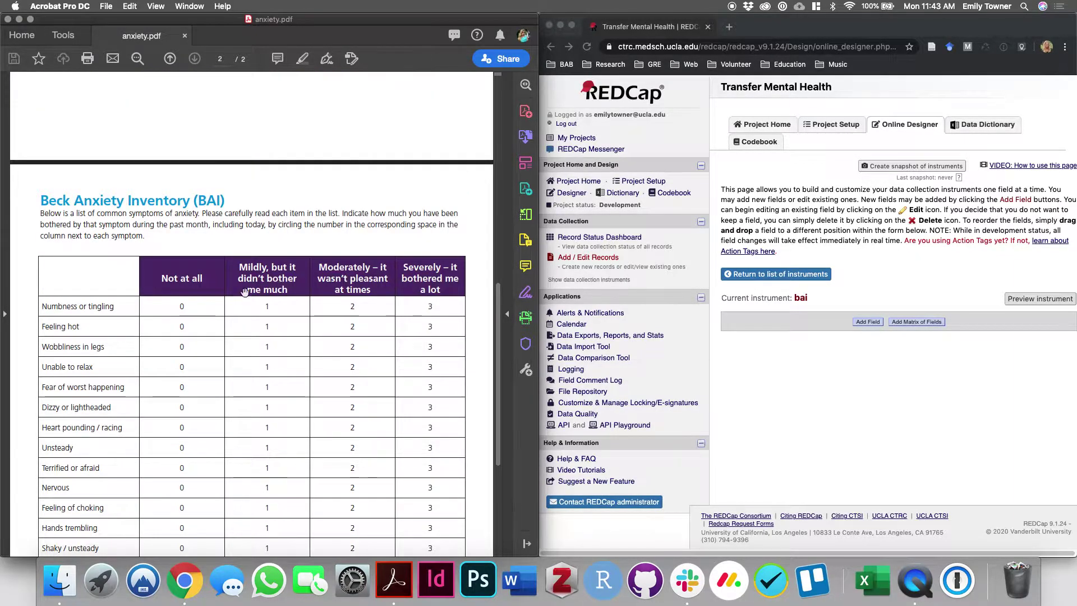
click(879, 400)
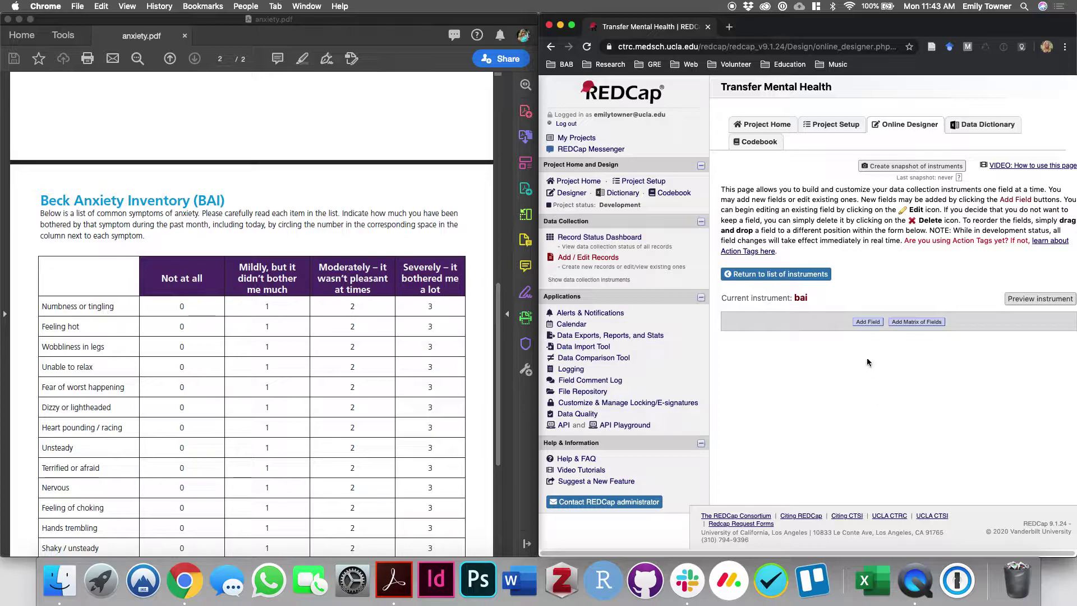
click(870, 322)
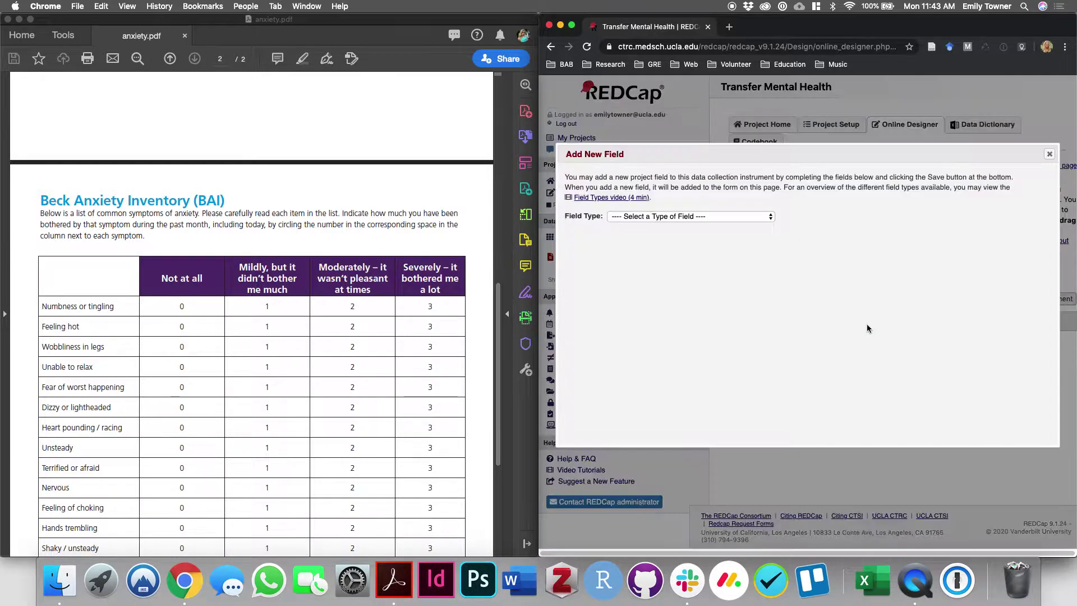
click(692, 217)
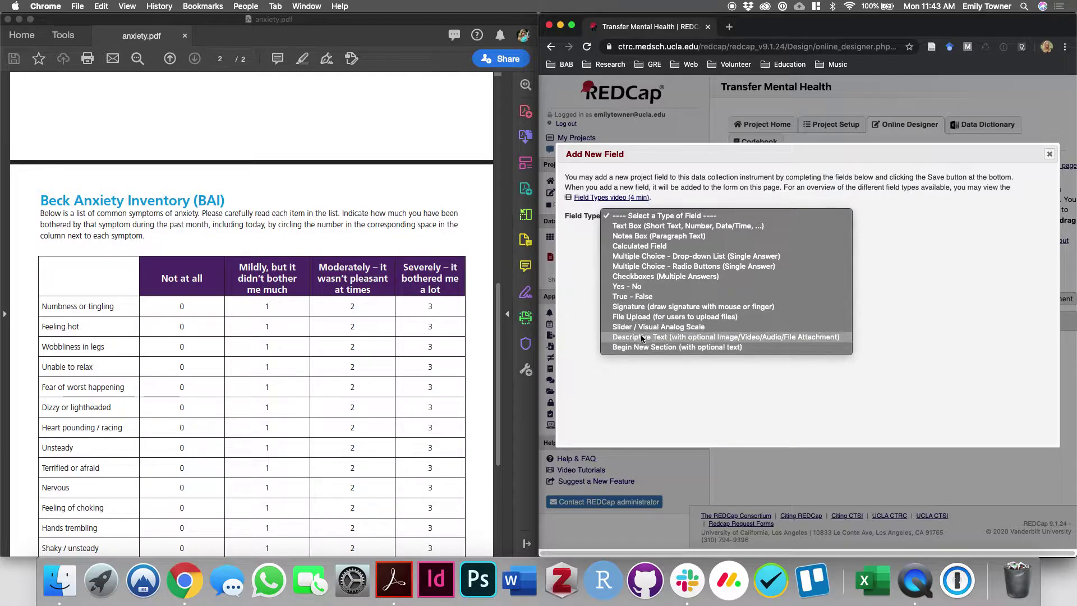
click(808, 471)
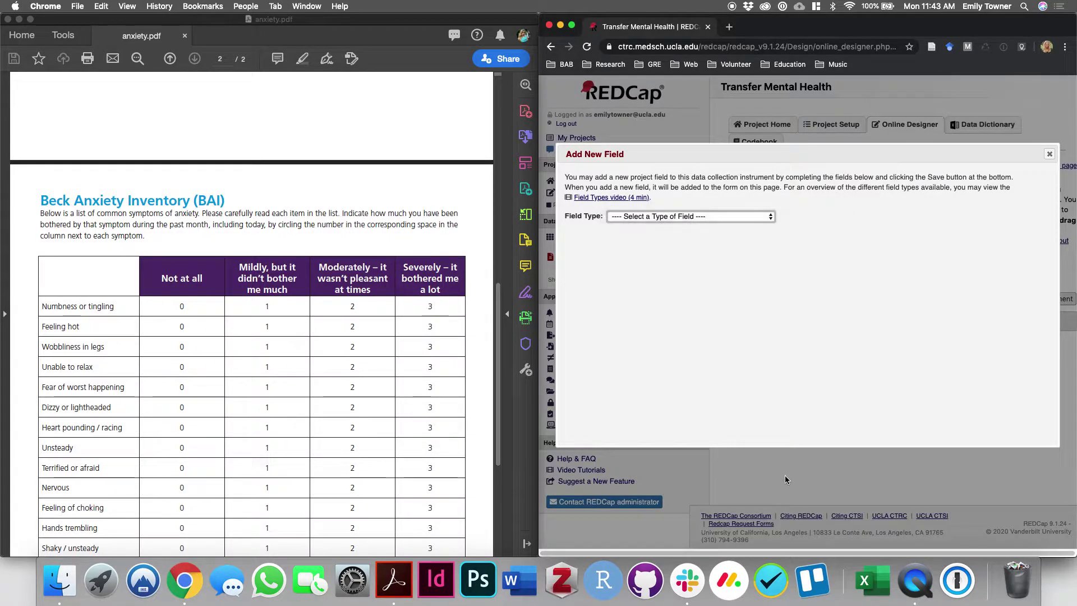
click(1048, 155)
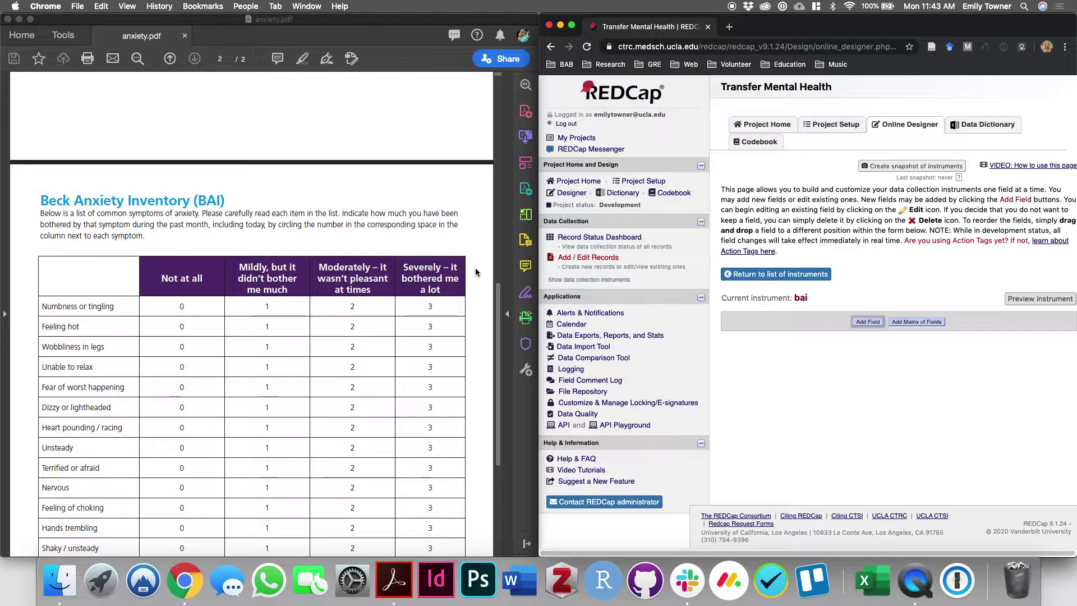
Step: Start a matrix of fields in the bai instrument with column choices "0, Not at all" and "1, Mildly, but it didn't bother me much"
click(917, 321)
click(698, 319)
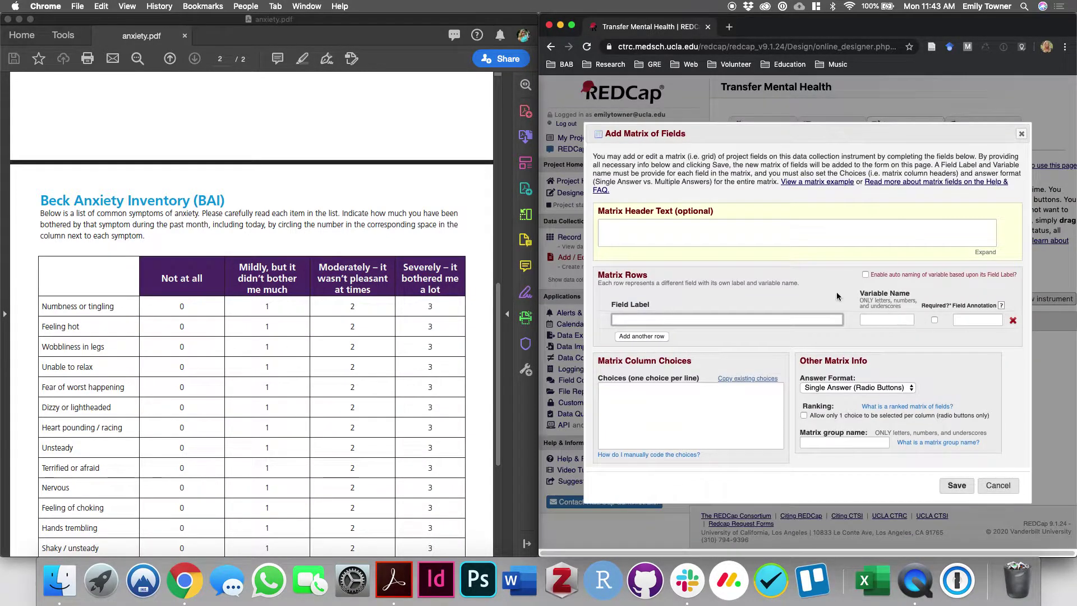
click(651, 407)
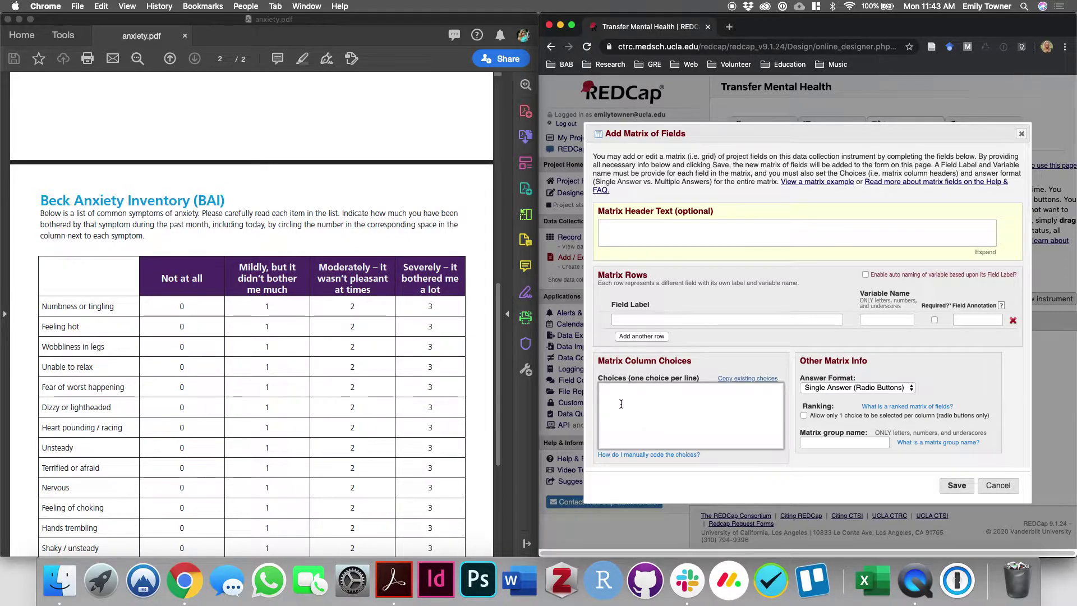
text(0, Not at all)
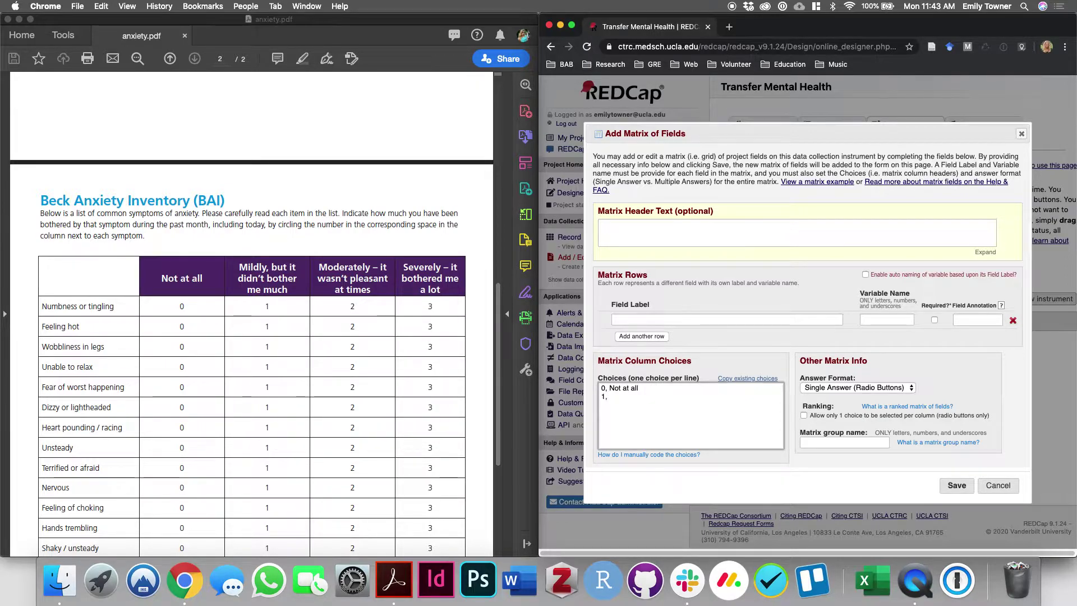
text(ly, but it didn't bother me much)
key(Return)
Step: Add the matrix column choices "2, Moderately - it wasn't pleasant at times" and "3, Severely - bothered me a lot"
text(2, Moderate)
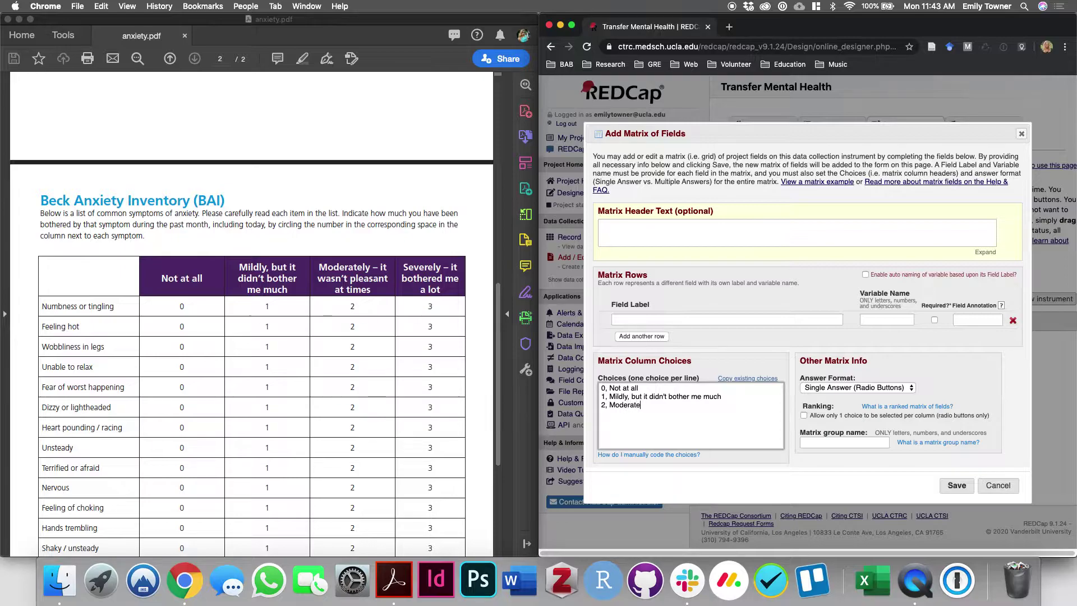
text(ly - it wasn't pleasant at times )
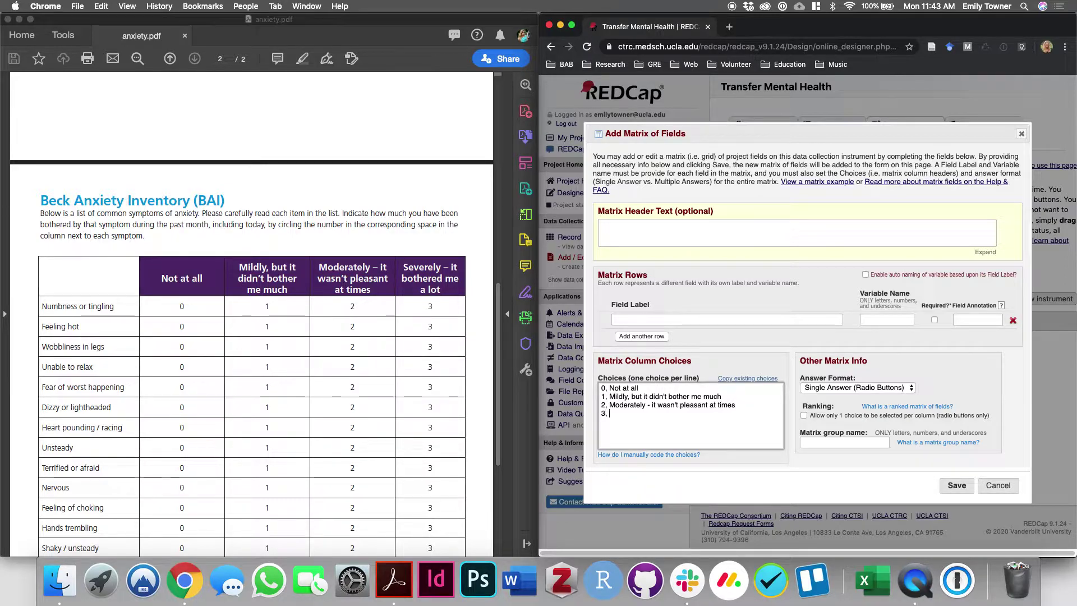
text(3, Severely - bothered me a lot)
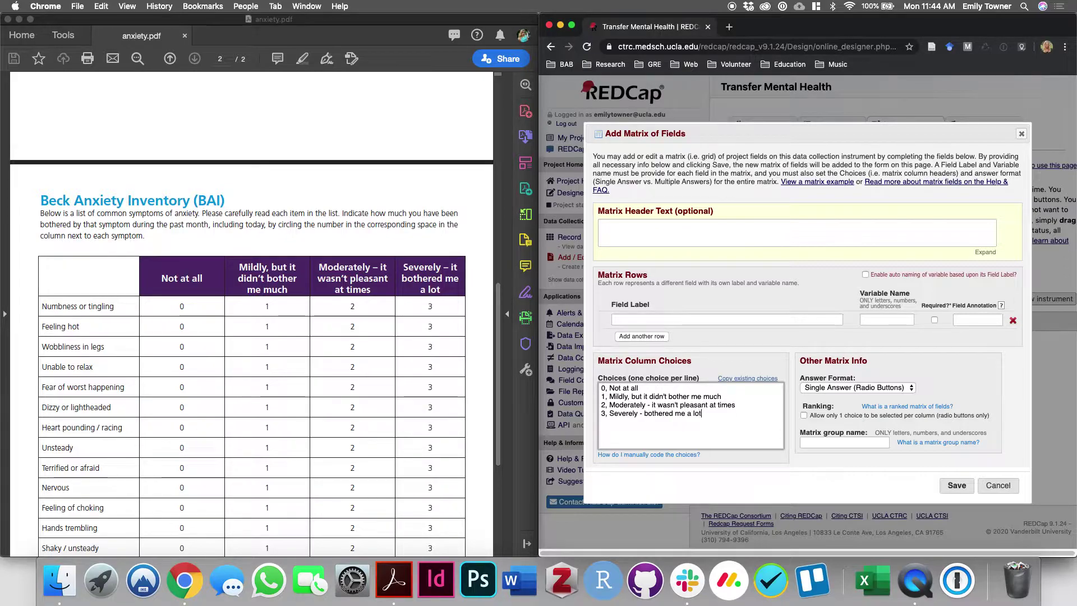
Step: Set the matrix group name to bai_matrix_1
click(841, 443)
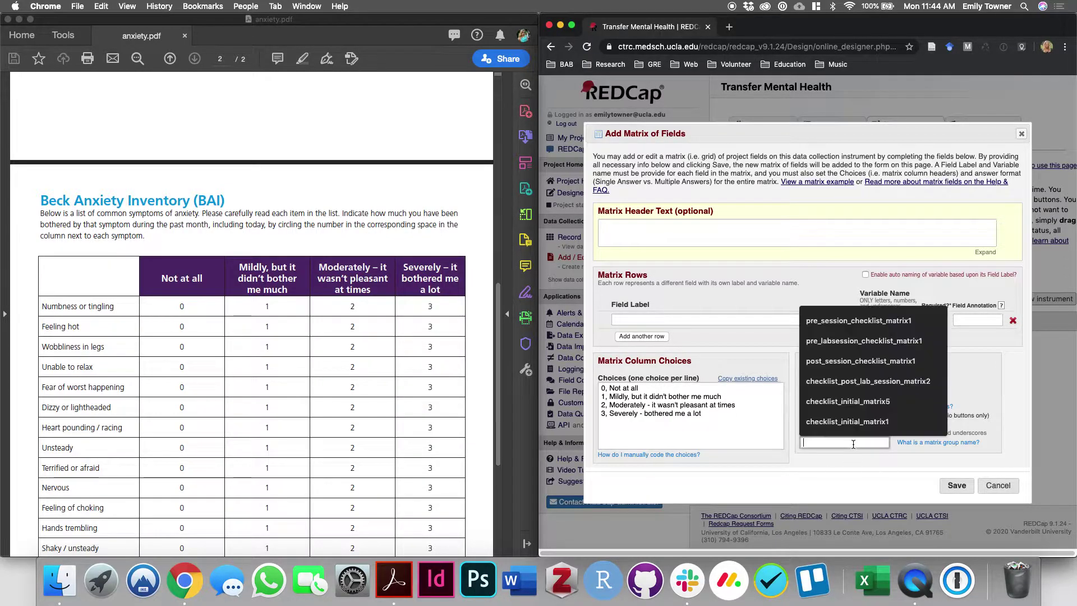
click(833, 446)
click(830, 446)
text(bai_matrix_1)
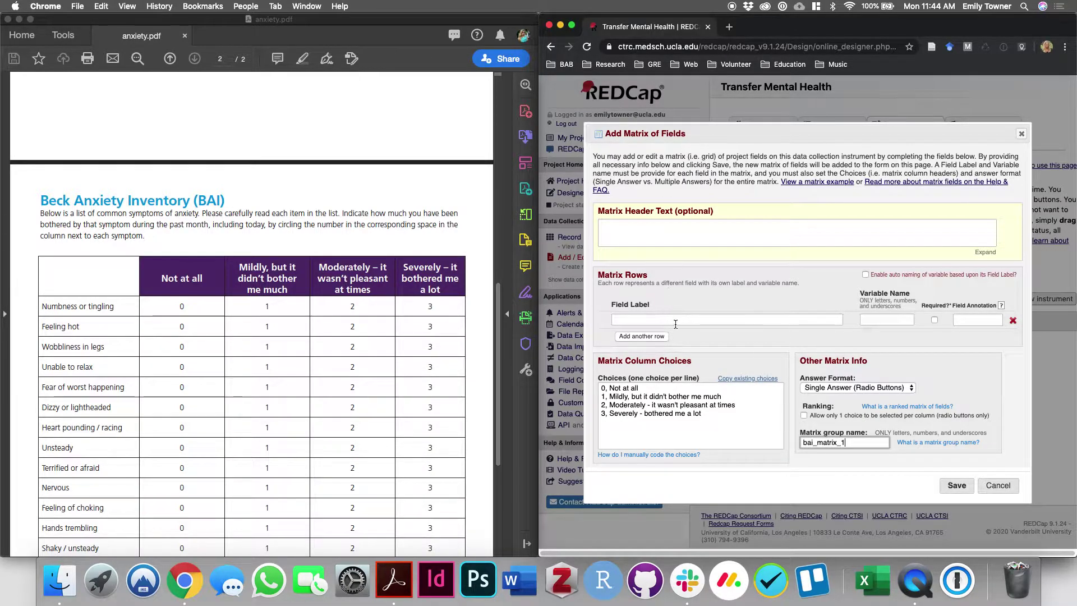
Step: Look through the symptom items, scoring section and participant instructions in anxiety.pdf for the matrix content
click(875, 318)
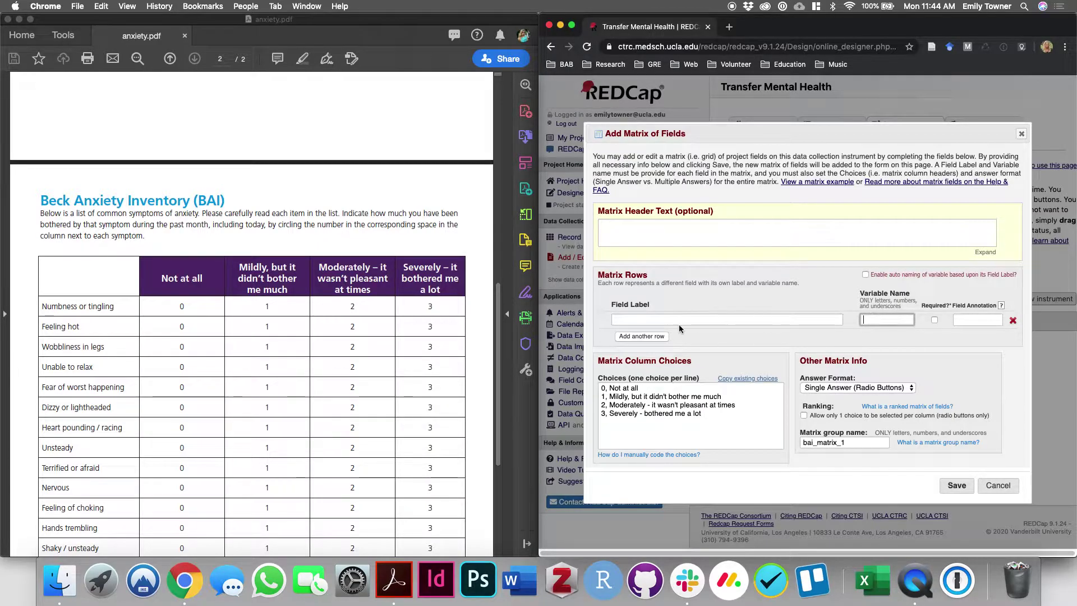
scroll(379, 351, down, 5)
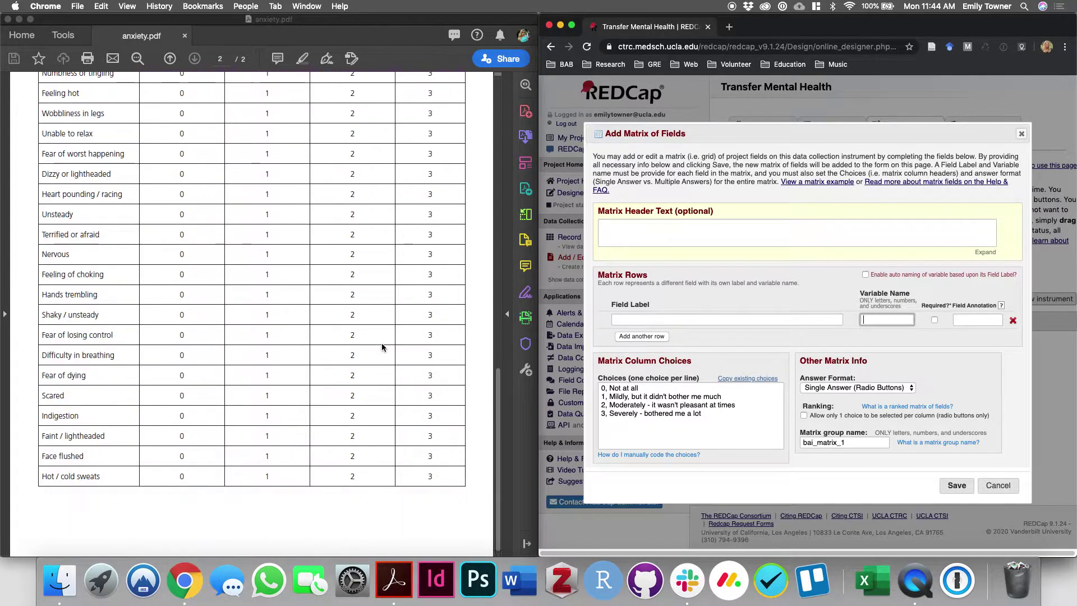
scroll(387, 344, up, 4)
scroll(387, 345, up, 3)
scroll(386, 342, down, 4)
scroll(385, 342, down, 1)
click(655, 319)
scroll(352, 309, up, 4)
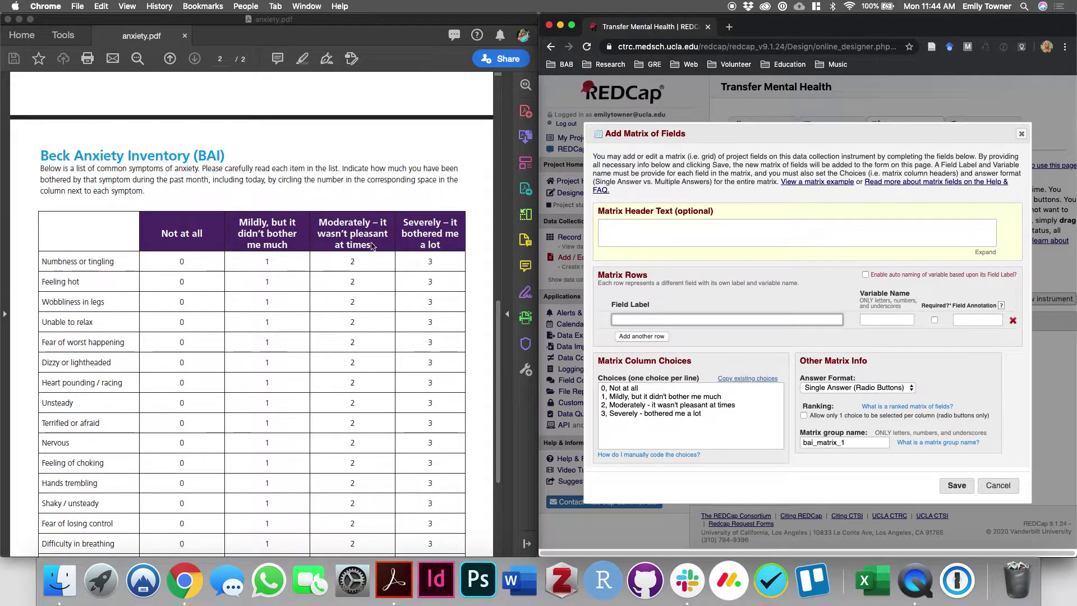
scroll(300, 356, up, 1)
scroll(301, 370, up, 10)
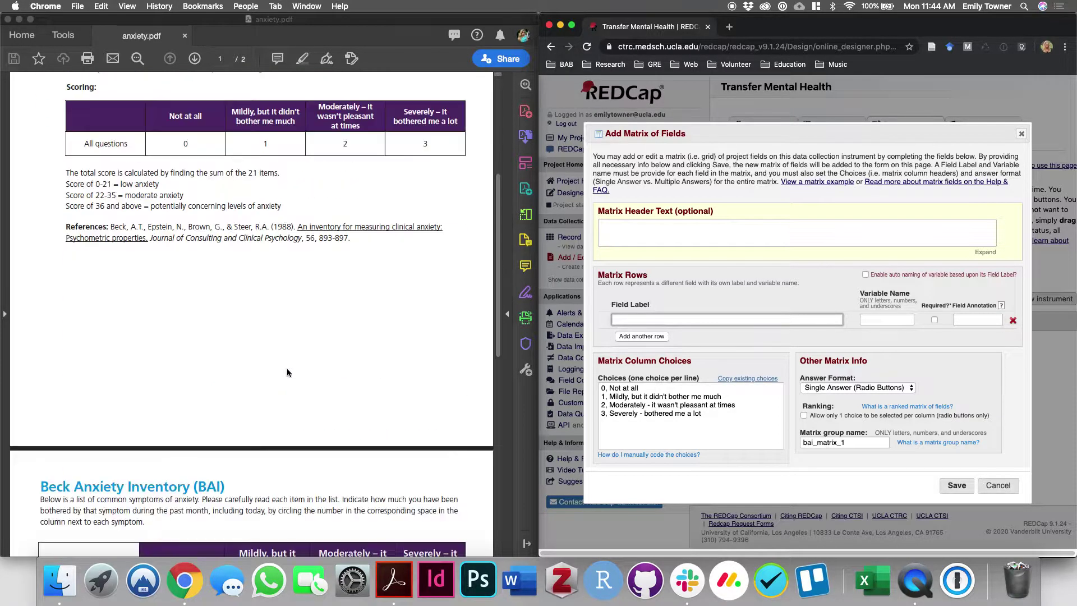
scroll(286, 367, down, 15)
scroll(284, 364, up, 10)
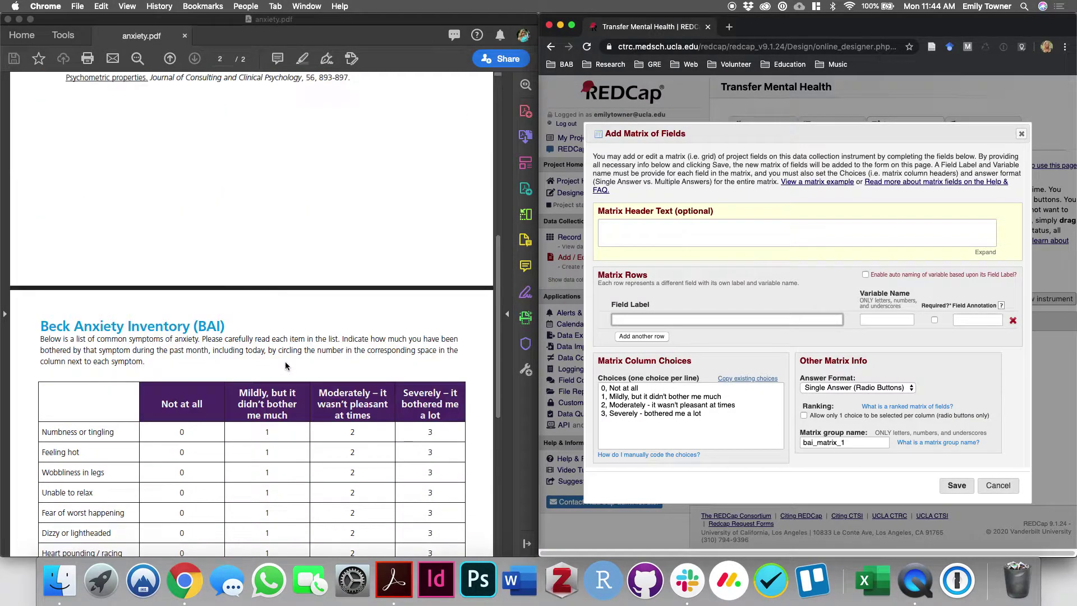
Step: Copy the instruction paragraph below the Beck Anxiety Inventory heading, using the PDF's edit mode, and paste it as the matrix header text
click(646, 225)
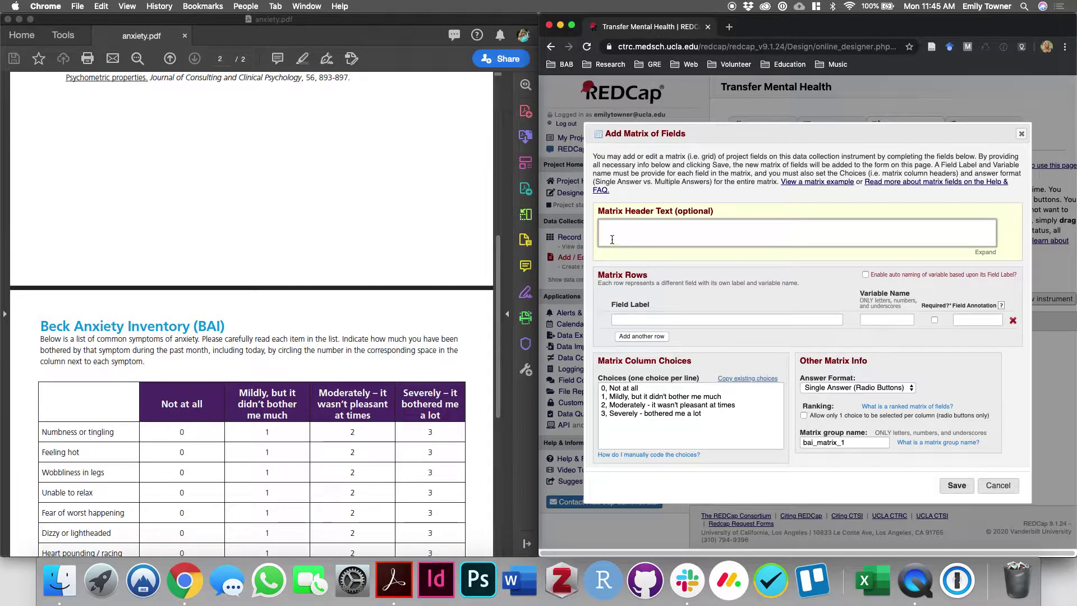
click(454, 197)
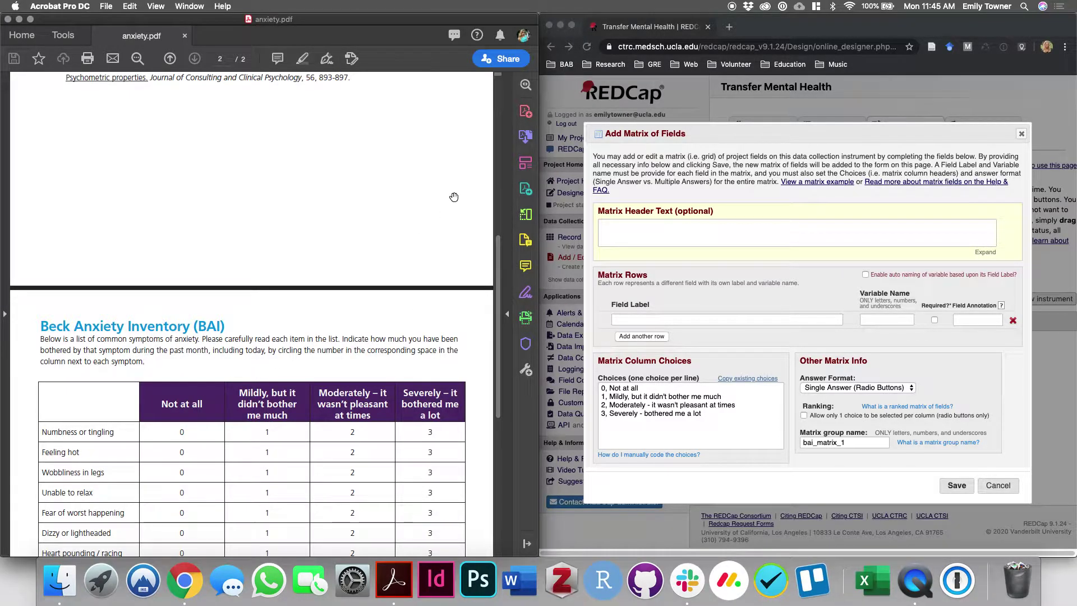
click(526, 163)
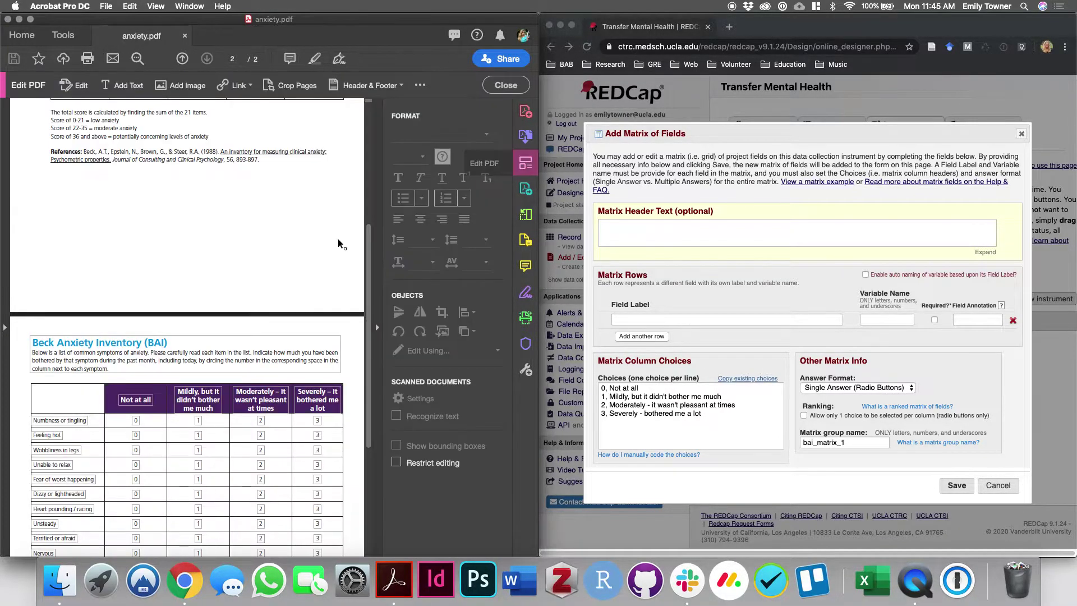
drag(109, 368, 19, 347)
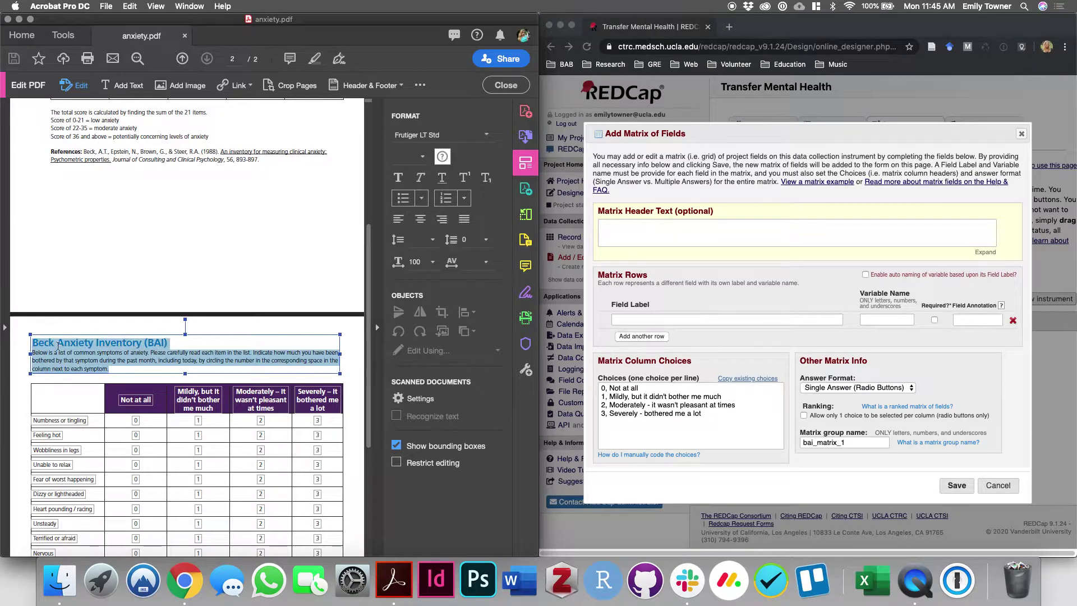
drag(110, 369, 35, 354)
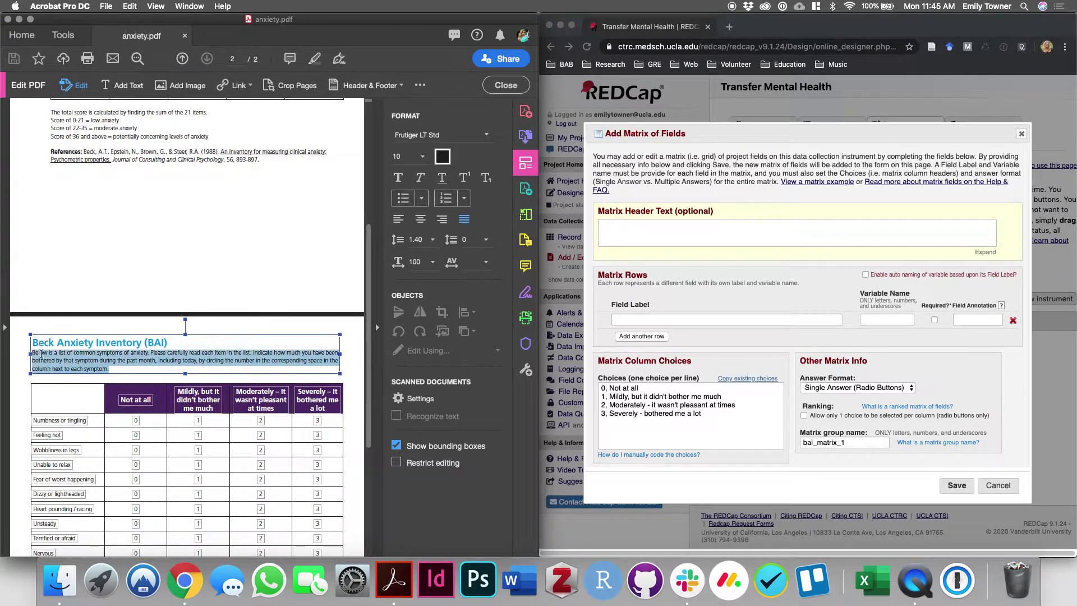
right_click(67, 355)
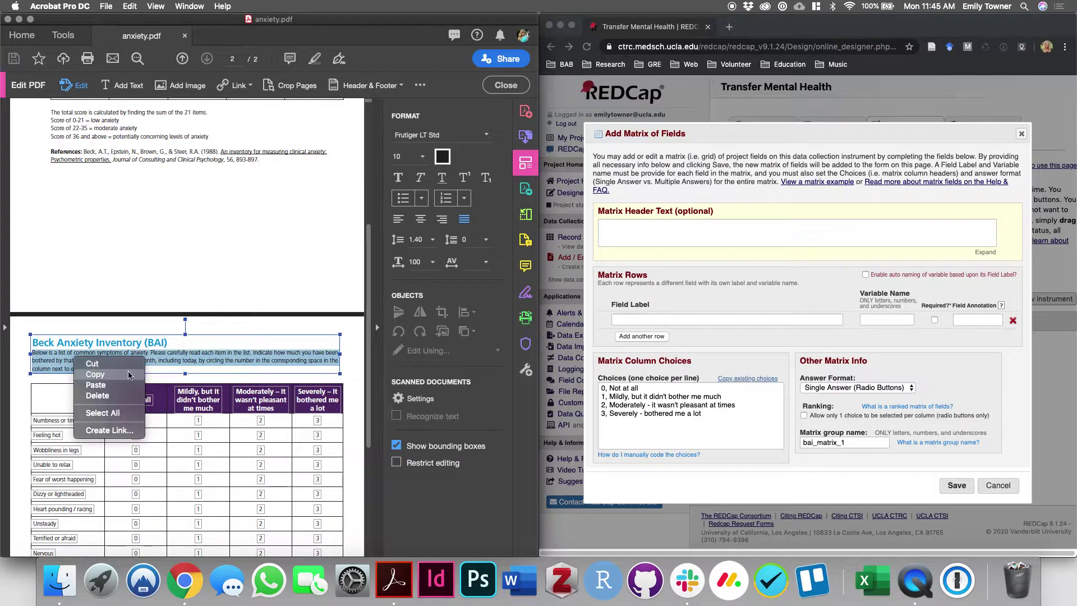
click(95, 375)
click(643, 228)
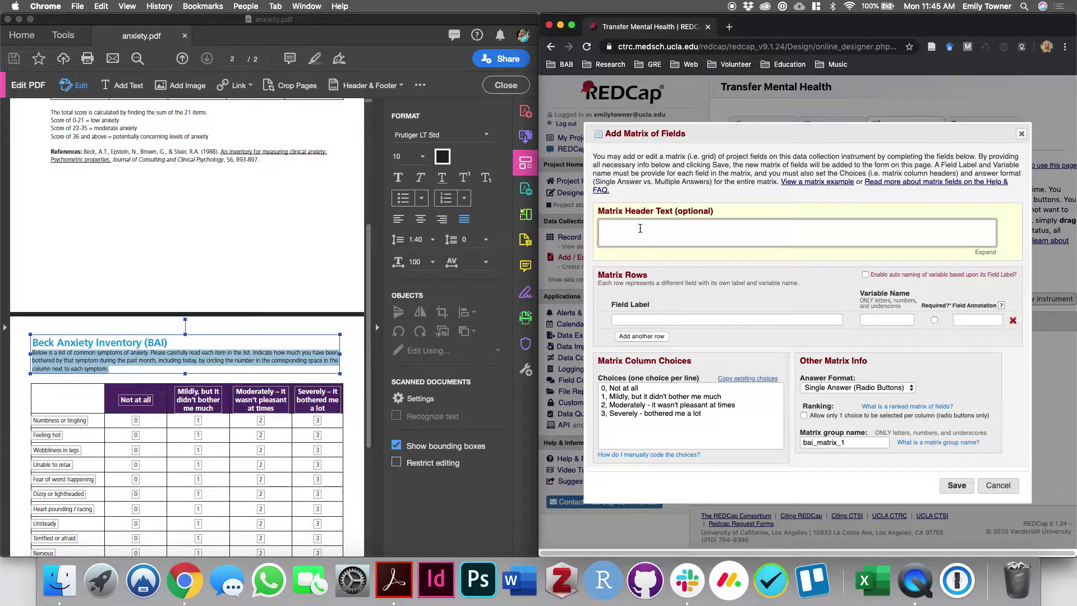
key(super+v)
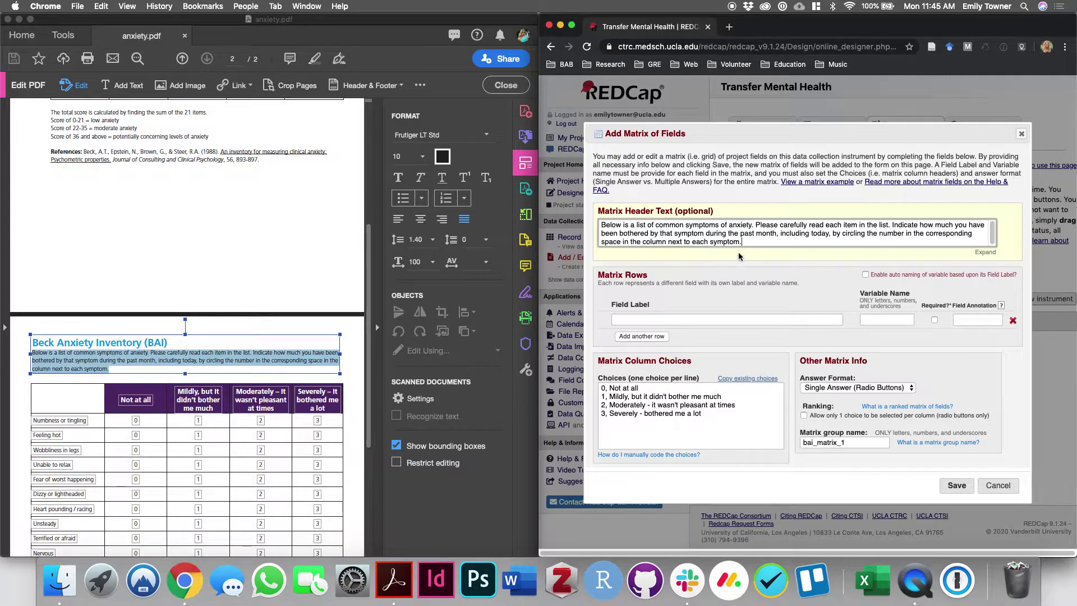
click(957, 486)
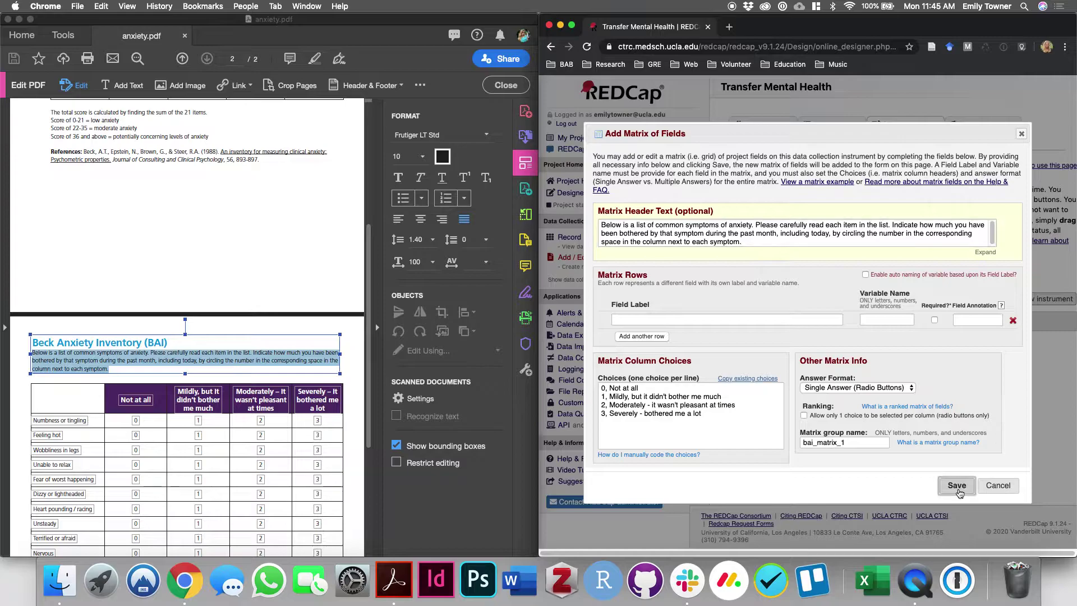
click(924, 344)
Step: Leave the PDF's edit mode and enter "Numbness or tingling" as the first matrix row's field label
click(659, 319)
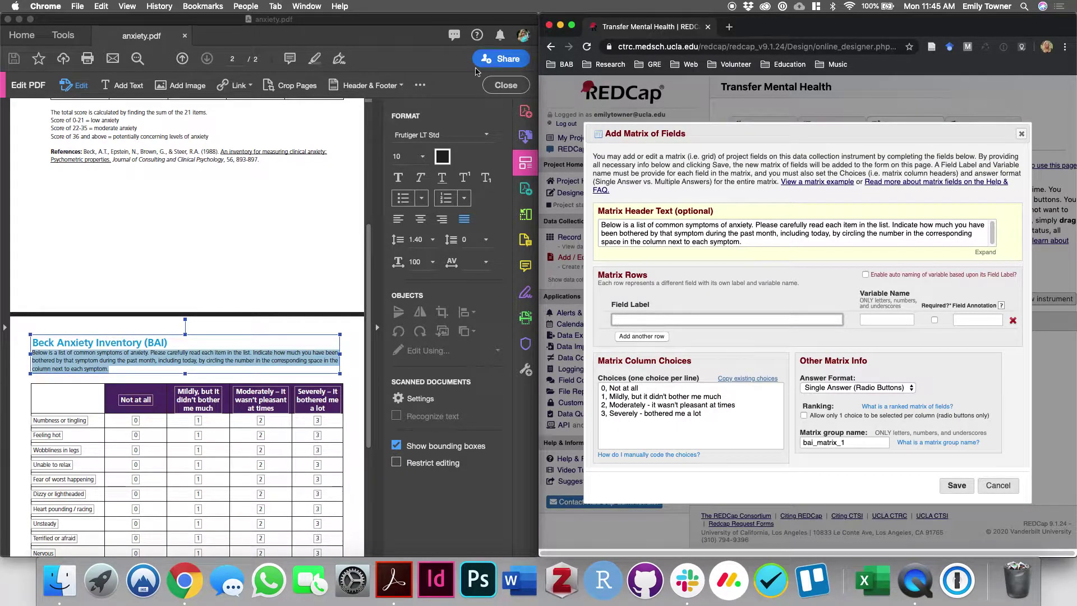
click(487, 84)
click(675, 320)
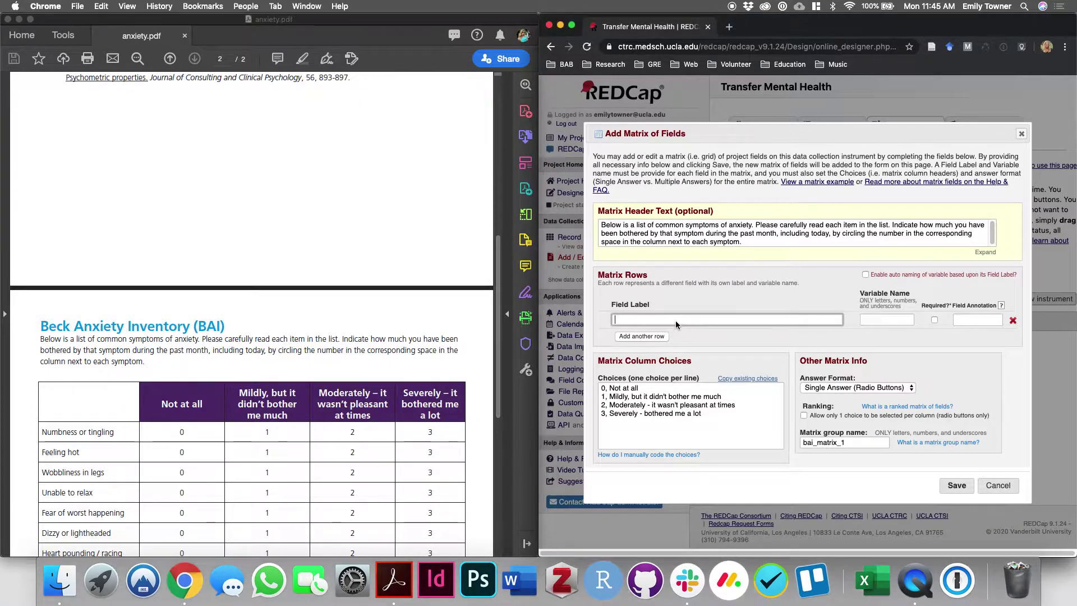
text(Numbness or tingling)
key(Tab)
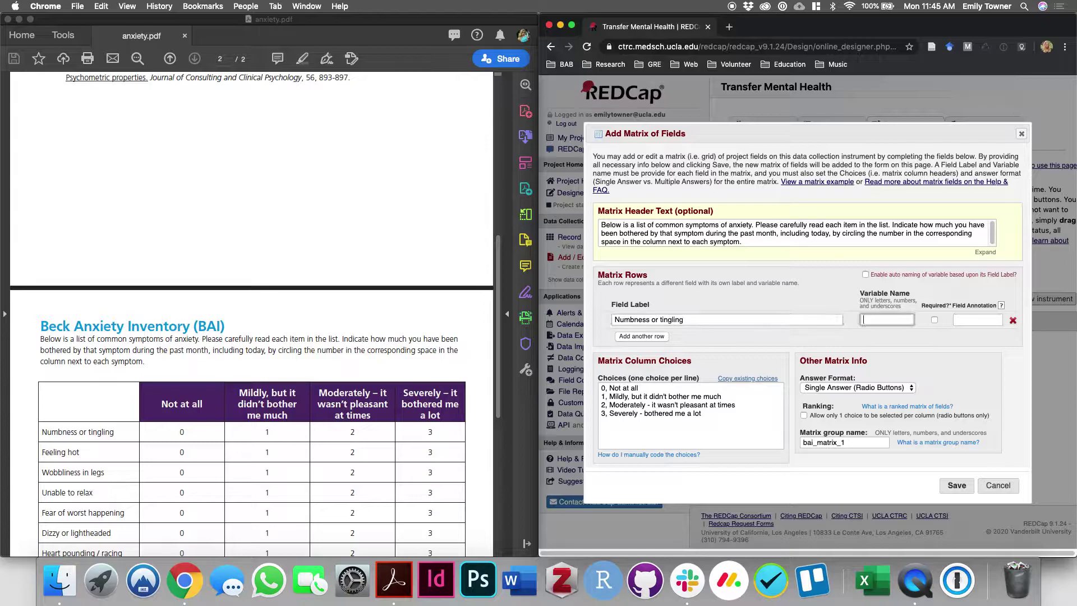
Step: Name the "Numbness or tingling" row's variable bai_1 and save the matrix
text(bai_1)
key(shift+Tab)
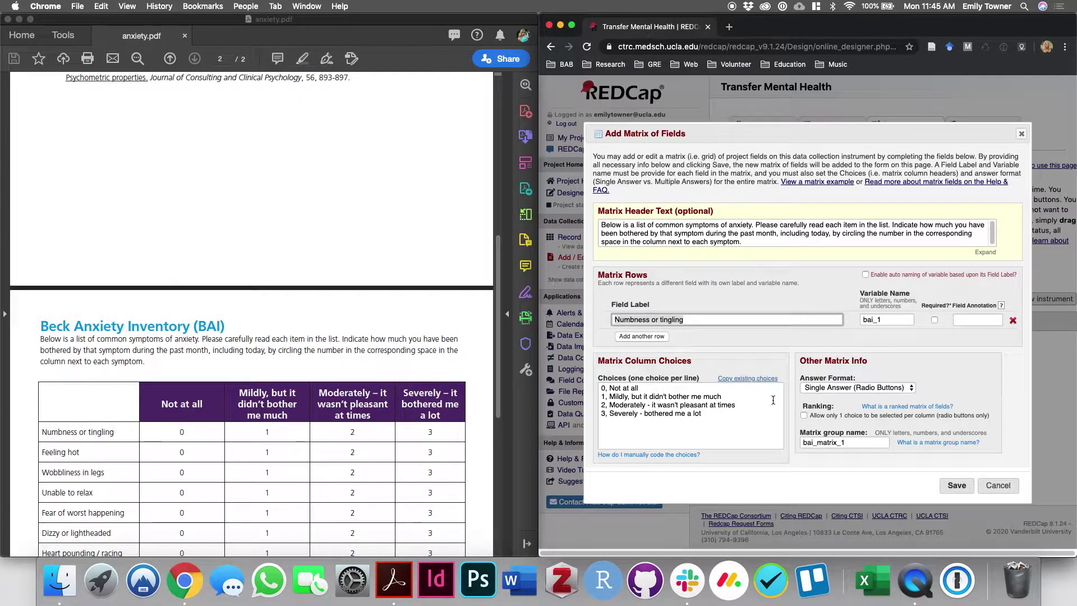
key(Tab)
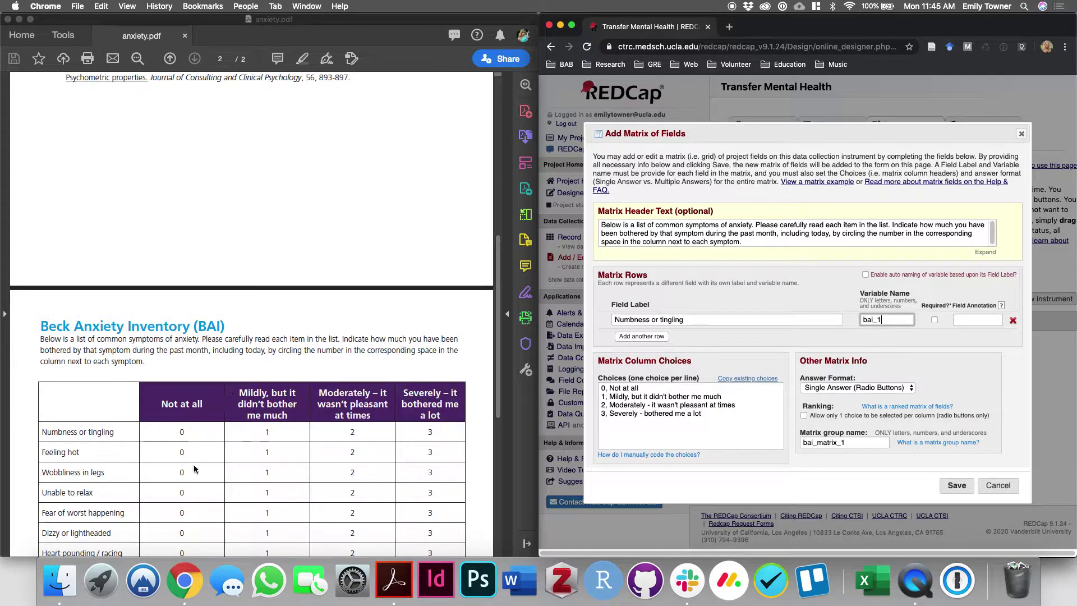
scroll(186, 449, down, 5)
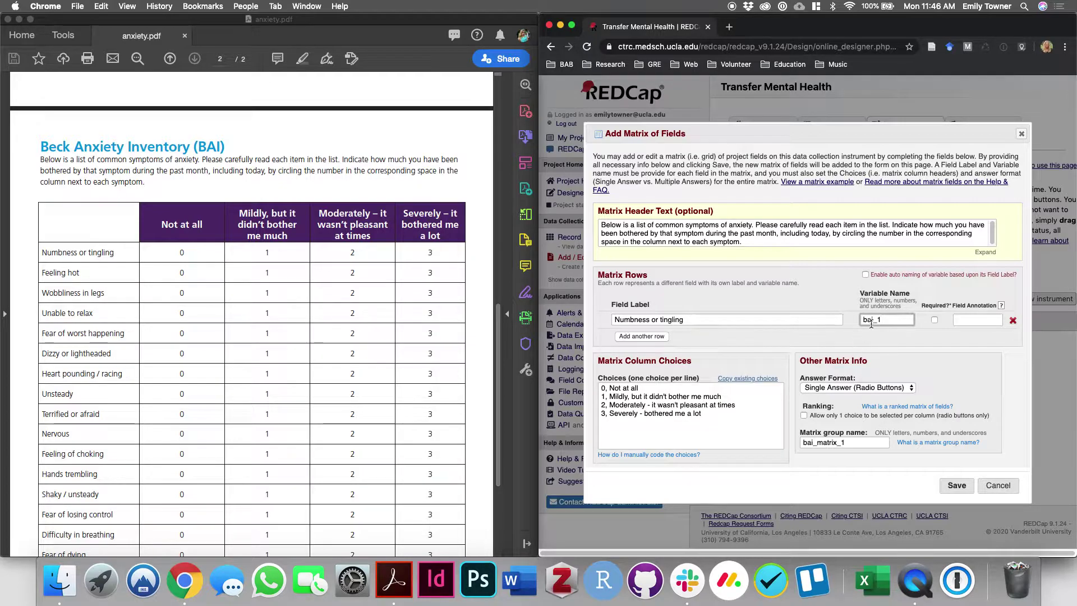
click(966, 316)
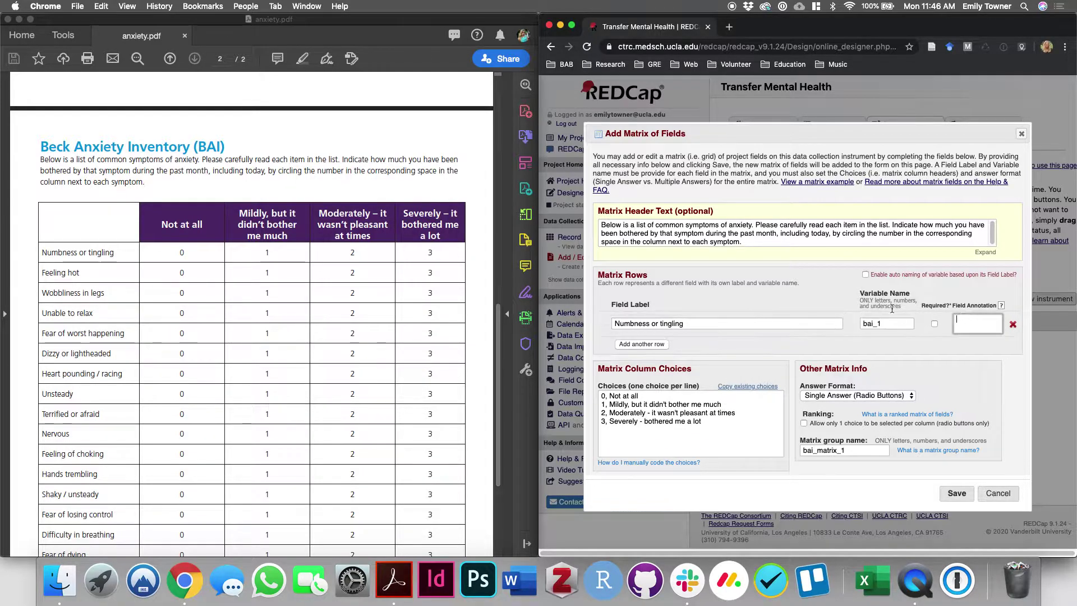
click(948, 495)
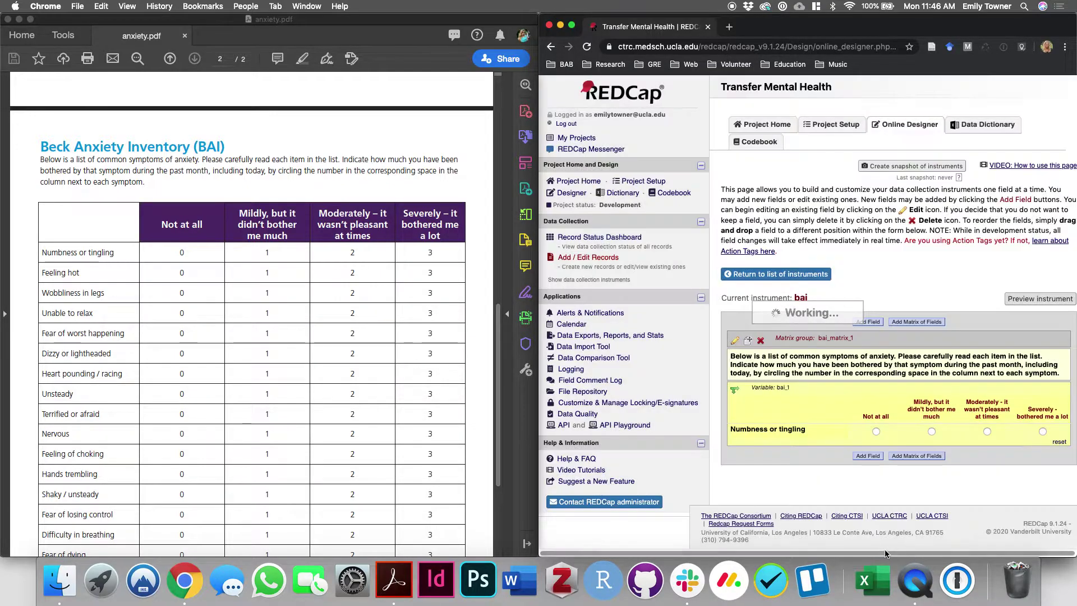
Step: Preview the bai instrument in a wider browser window, and return to edit view
click(1043, 300)
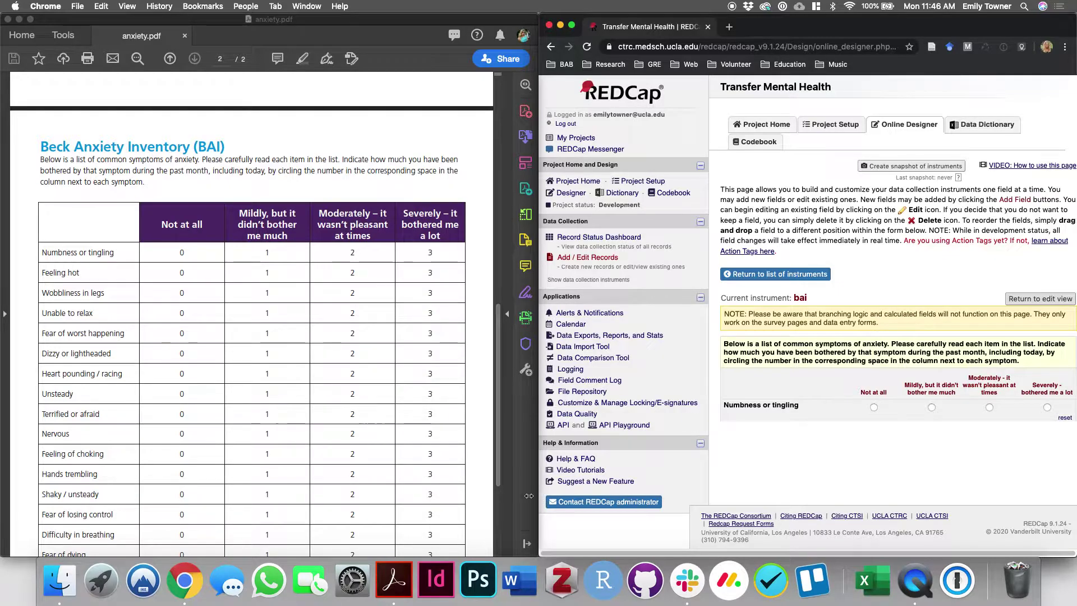
drag(534, 496, 363, 496)
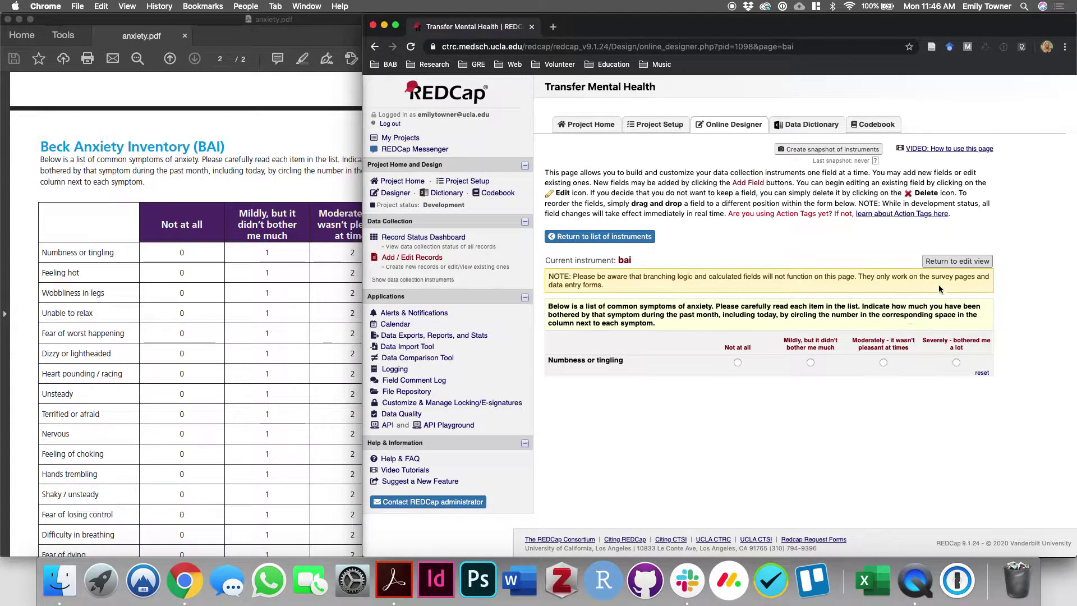
click(958, 262)
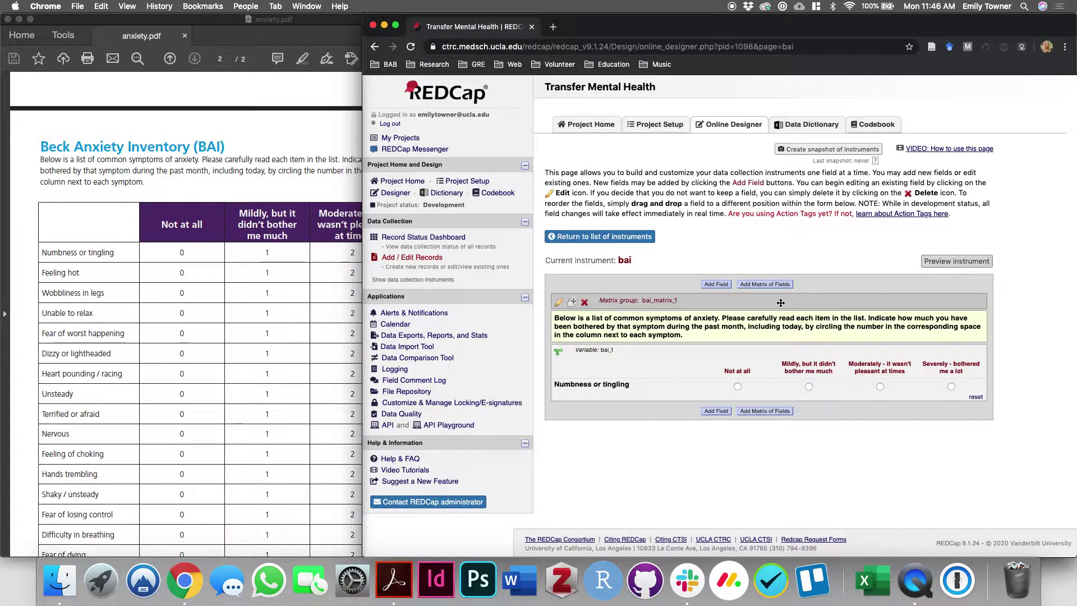
Step: Reword the end of the matrix header to "by selecting the corresponding answer in the column next to each symptom" and save the matrix
click(560, 304)
double_click(766, 236)
text(selecting the number in the corresponding)
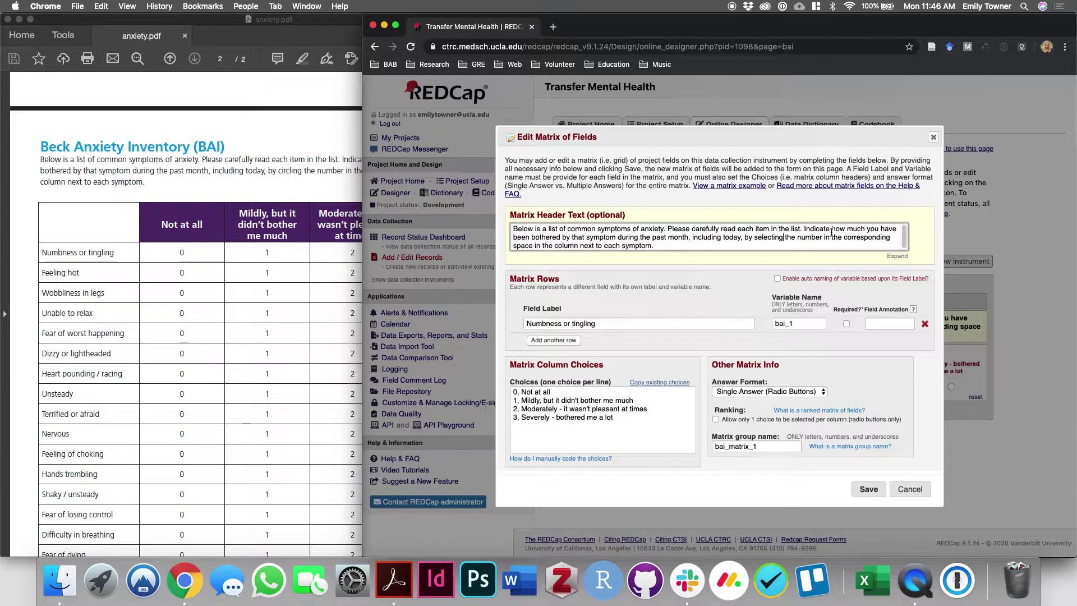
drag(842, 238, 797, 237)
key(BackSpace)
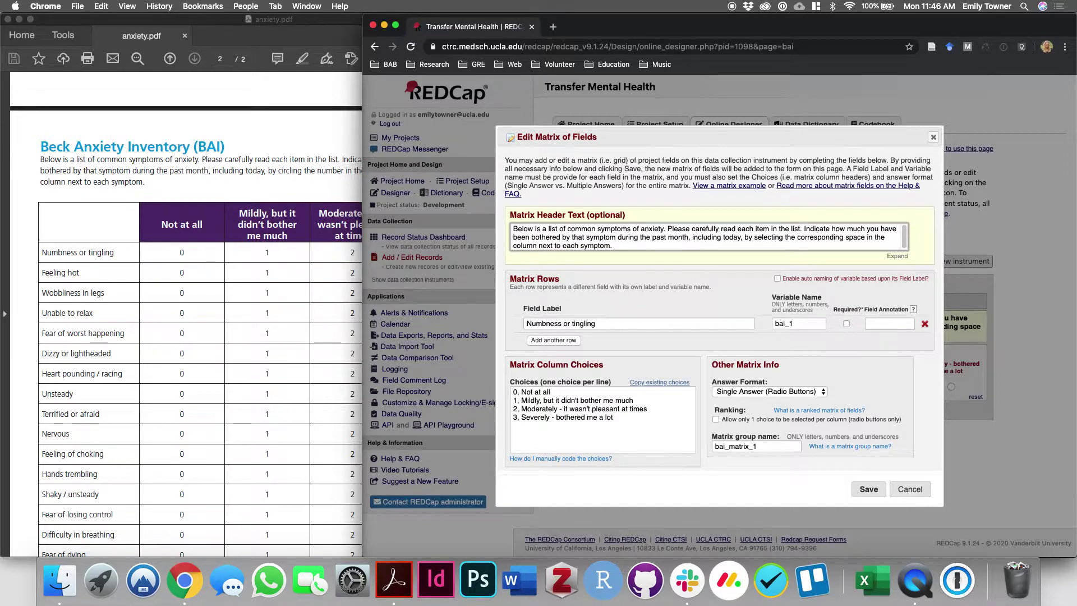
double_click(853, 237)
text(answer)
click(865, 489)
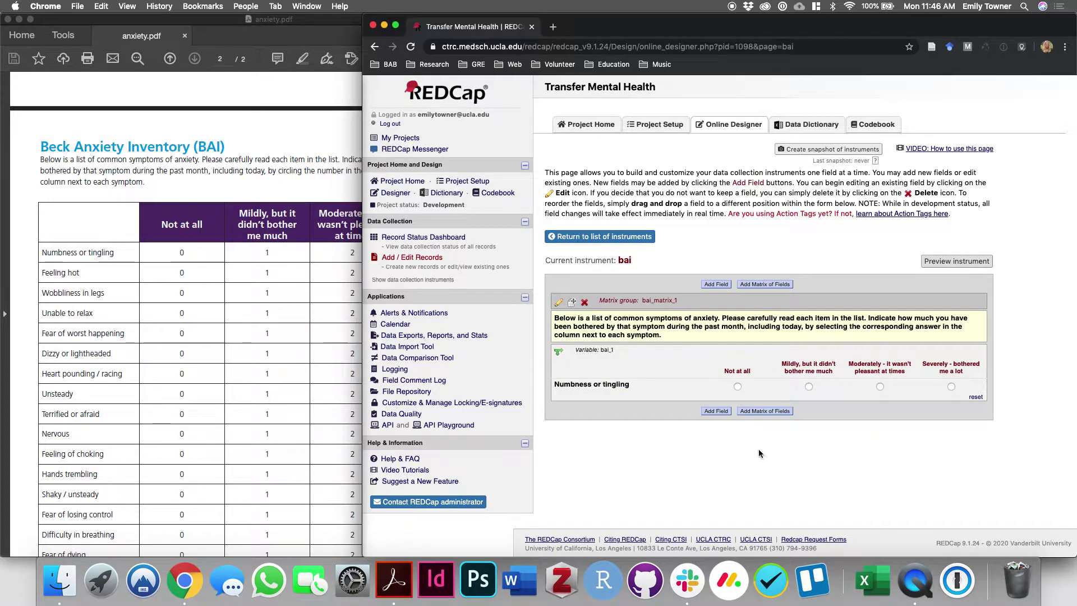
Step: Add a Descriptive Text field above the matrix with the copied instruction paragraph as its label and bai_instructions as its variable name
click(717, 284)
click(606, 220)
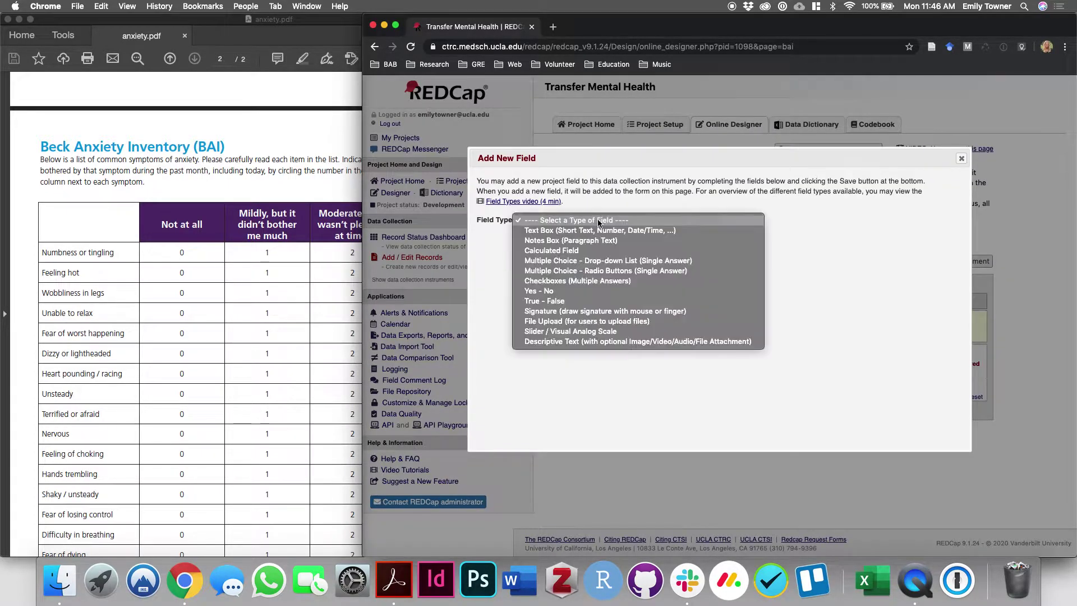
click(558, 342)
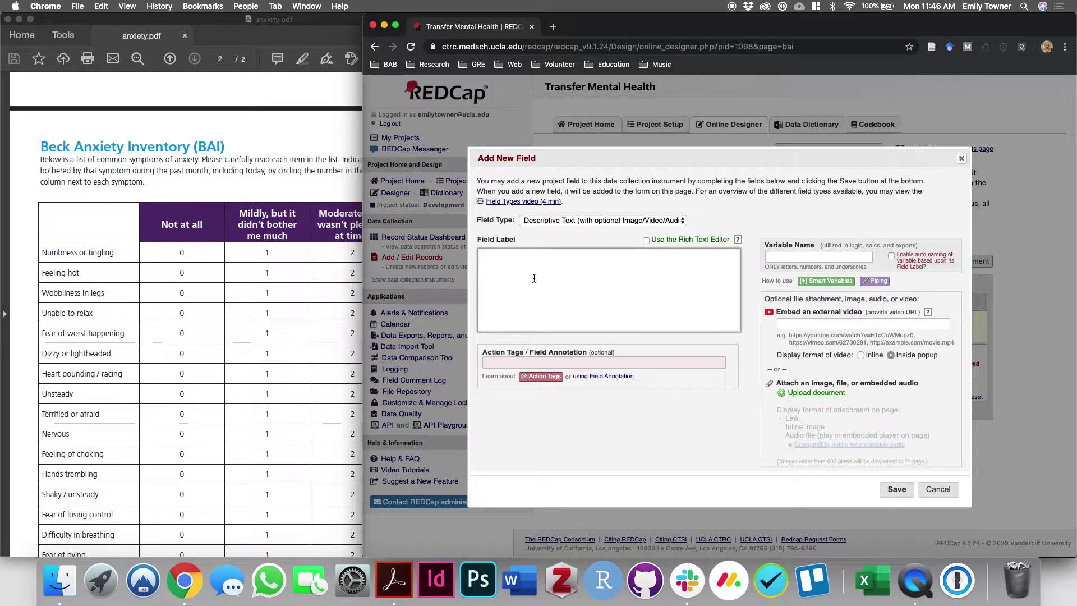
right_click(506, 272)
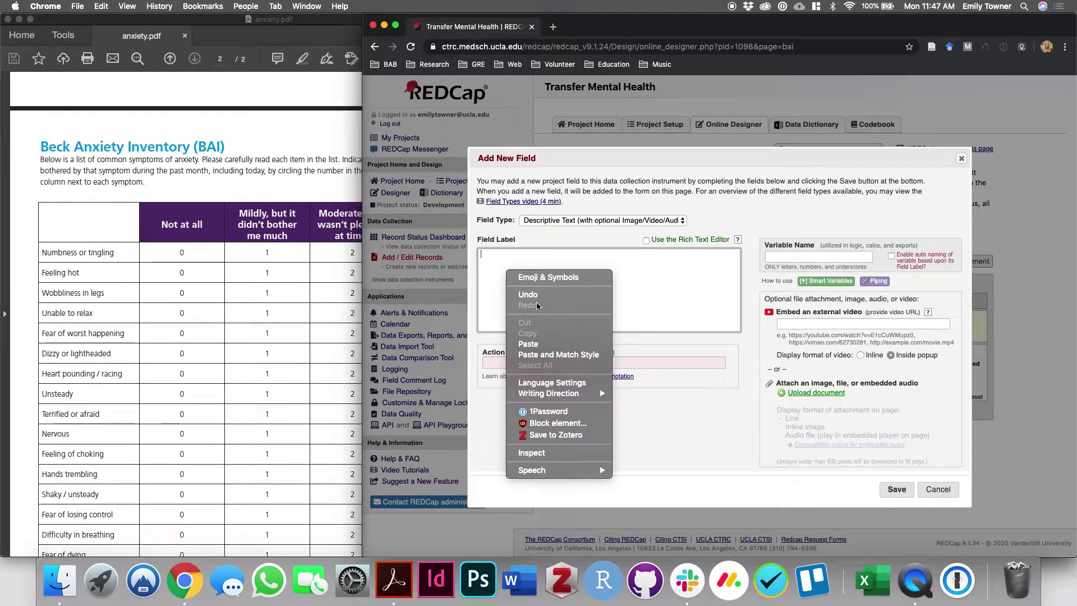
click(530, 343)
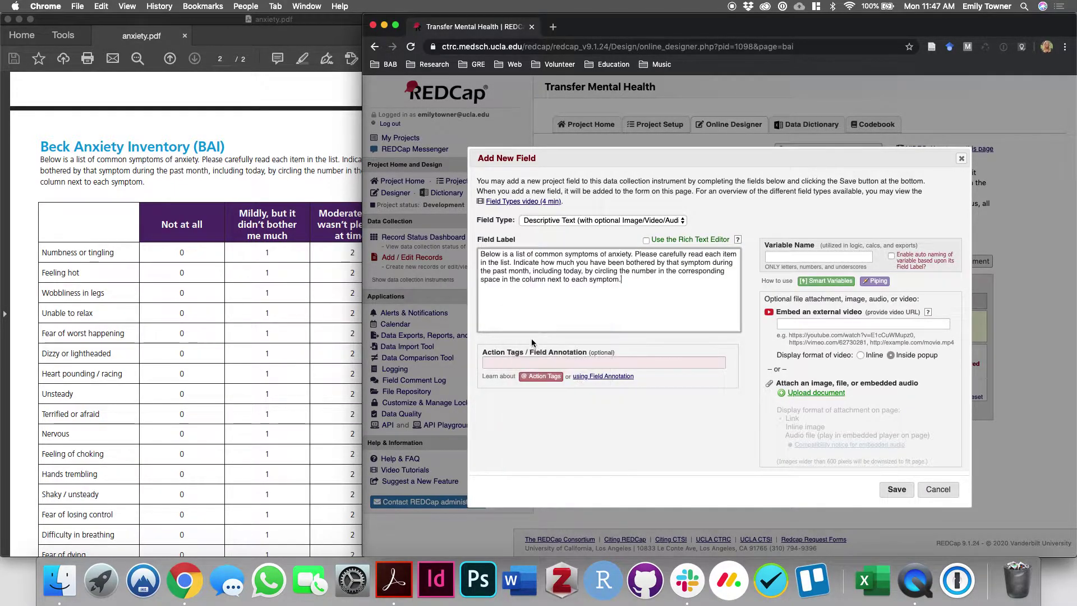
click(894, 489)
click(828, 339)
click(804, 259)
text(bai_instructions)
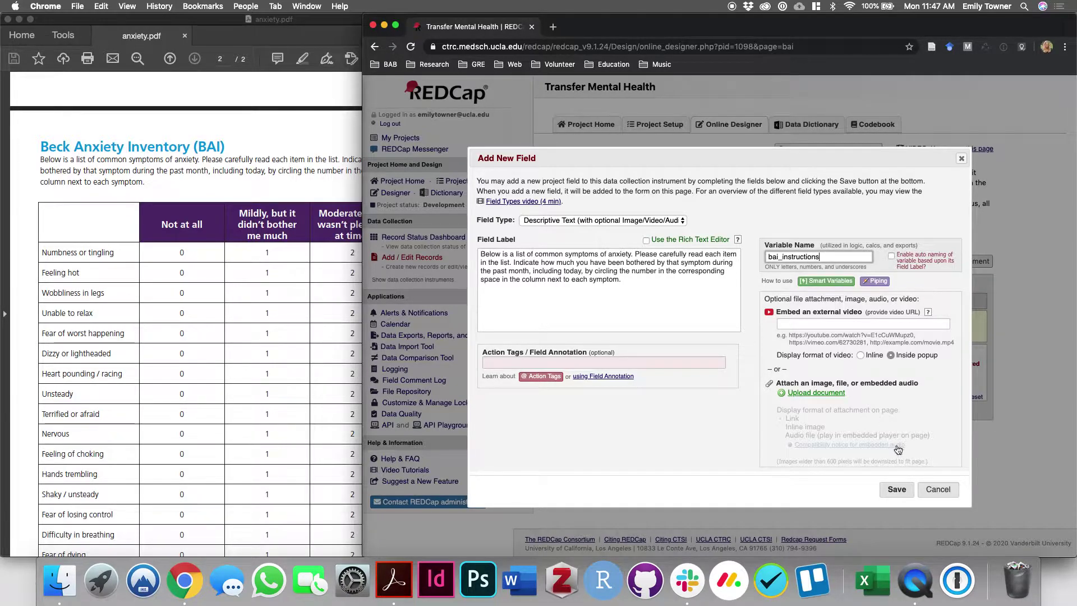
click(909, 491)
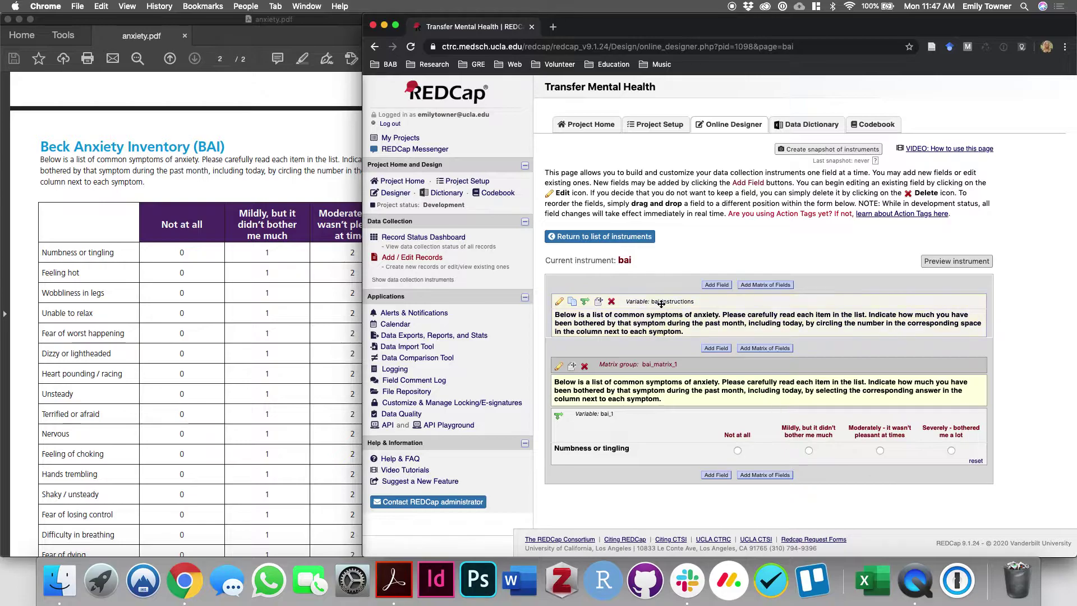
Step: Preview the instrument with the instructions field above the matrix, and look through the symptom list in anxiety.pdf
click(940, 262)
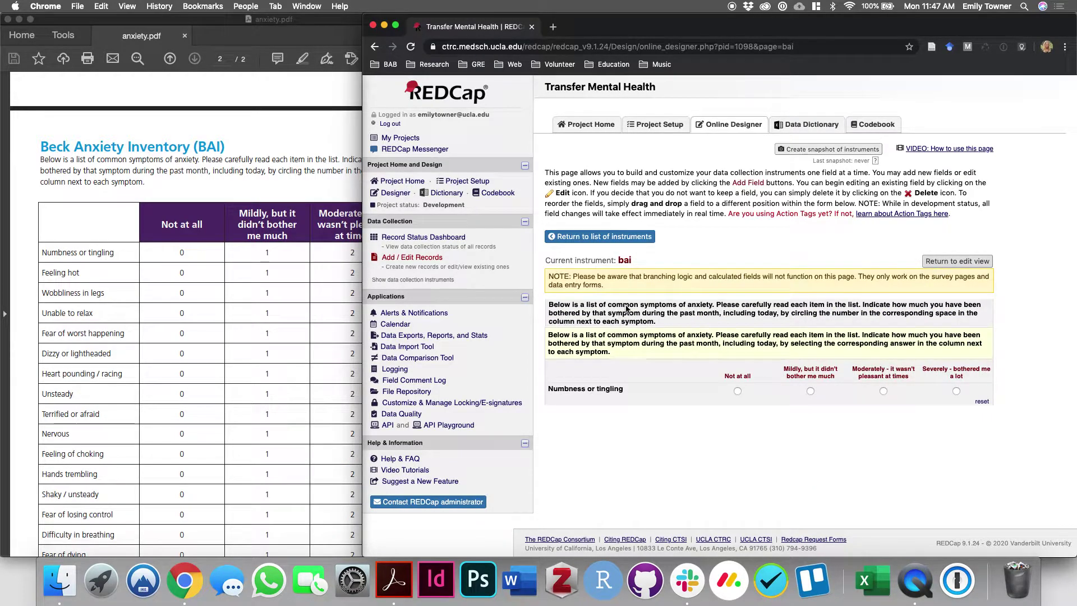
click(936, 261)
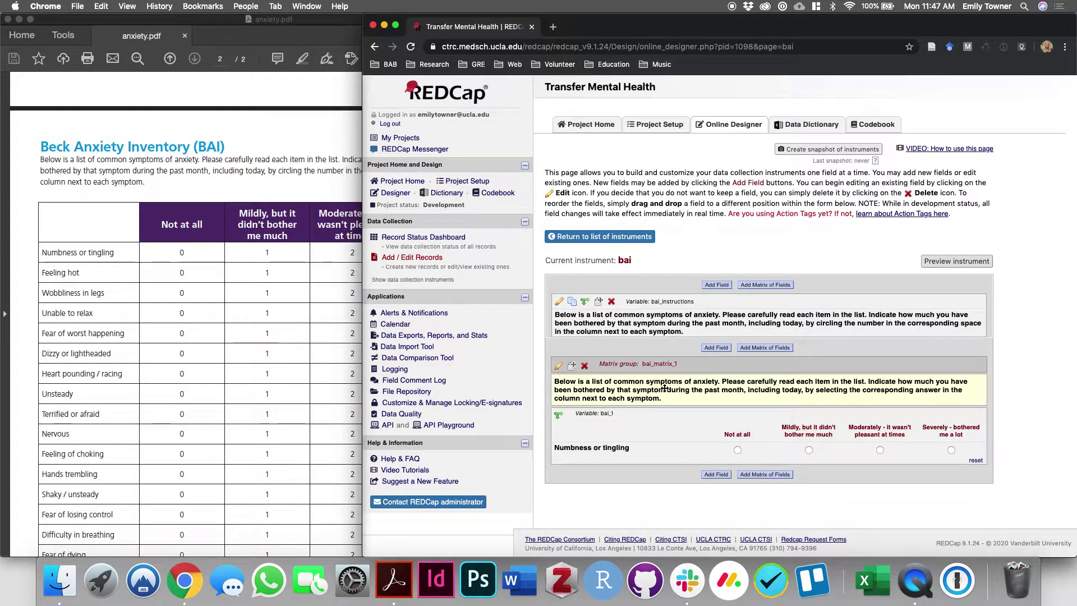
click(269, 405)
scroll(269, 408, up, 5)
scroll(269, 408, down, 10)
Step: Delete the bai_instructions field above the matrix
click(561, 386)
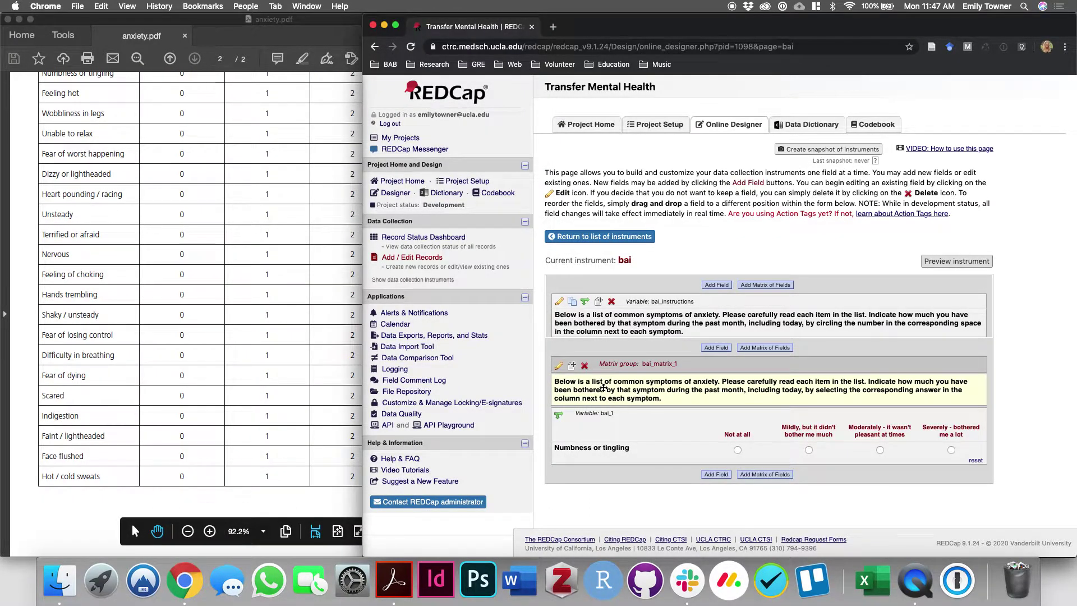
click(611, 302)
click(780, 336)
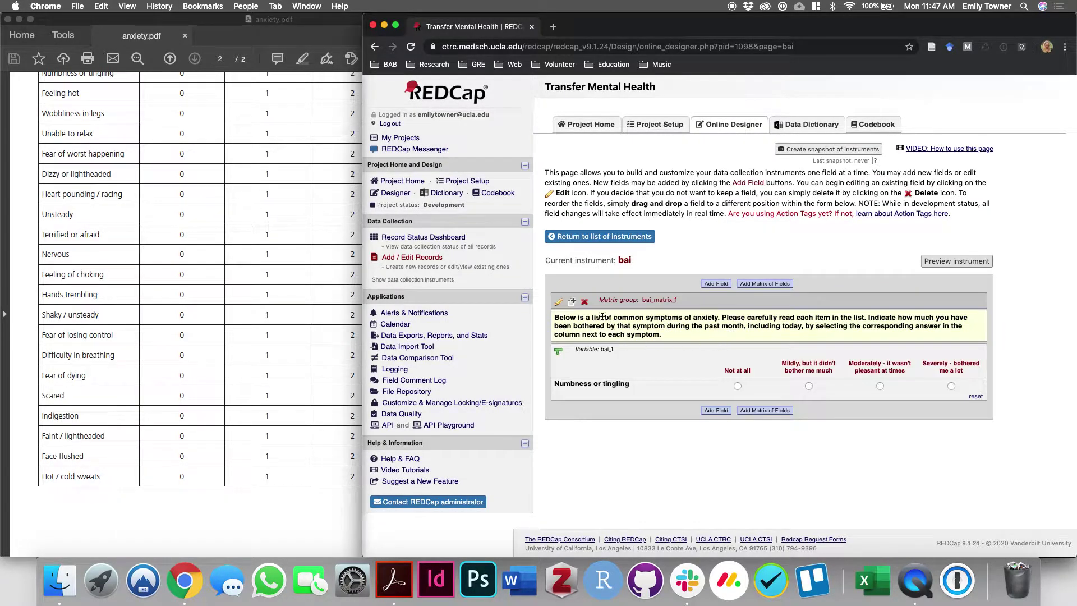
Step: Reopen bai_matrix_1 for editing beside the PDF's symptom table, and add rows labelled "Feeling hot" and "Wobbliness in legs"
click(559, 304)
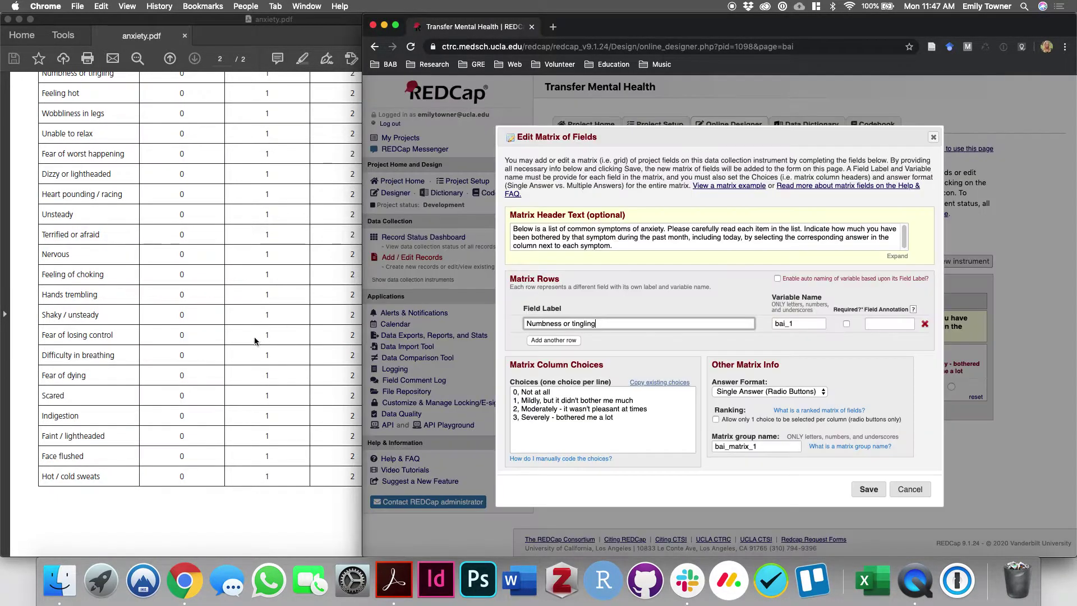
scroll(247, 364, up, 1)
click(244, 388)
scroll(245, 389, up, 4)
click(633, 432)
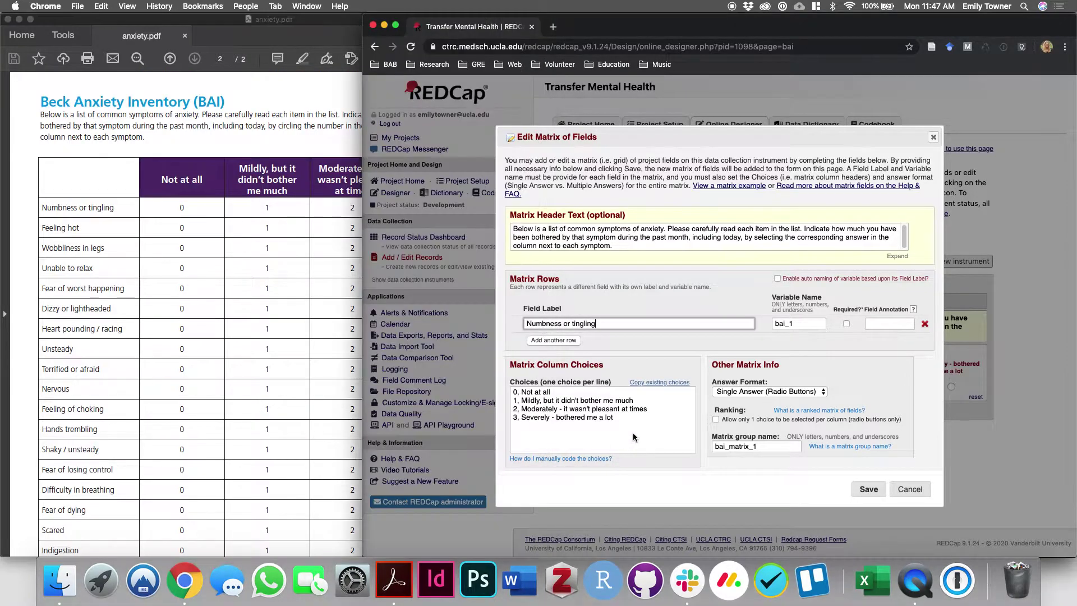
drag(362, 349, 470, 339)
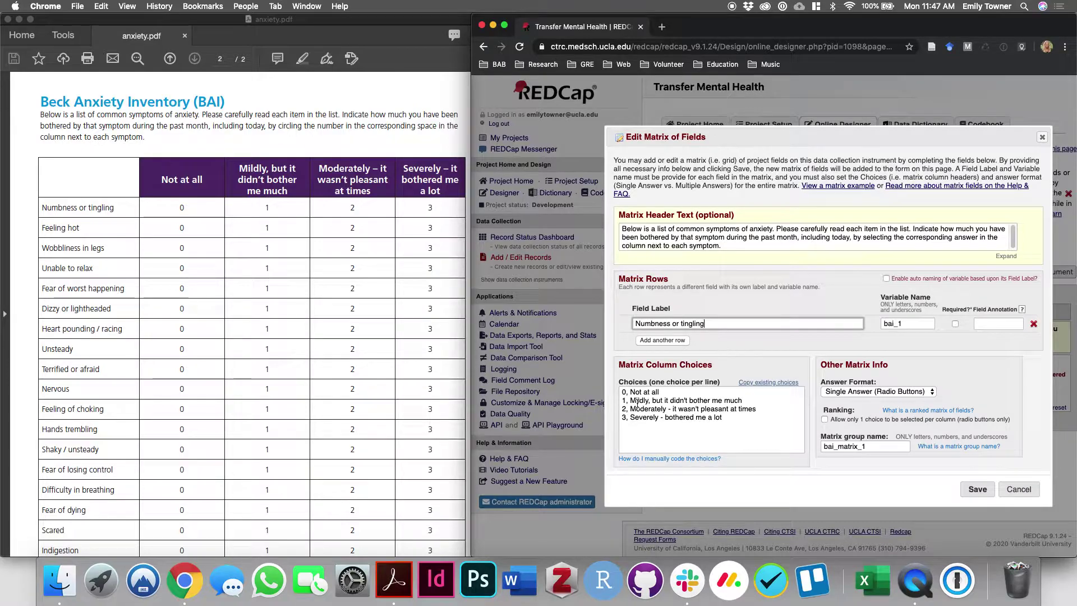
click(654, 340)
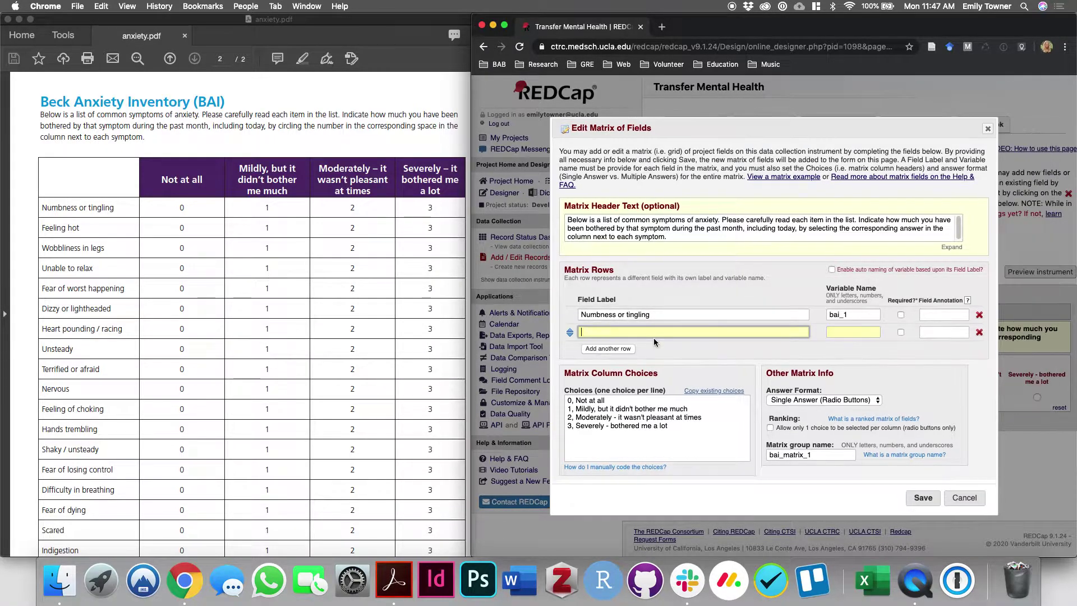
text(Feeling hot)
click(623, 349)
text(Wobbliness in legs)
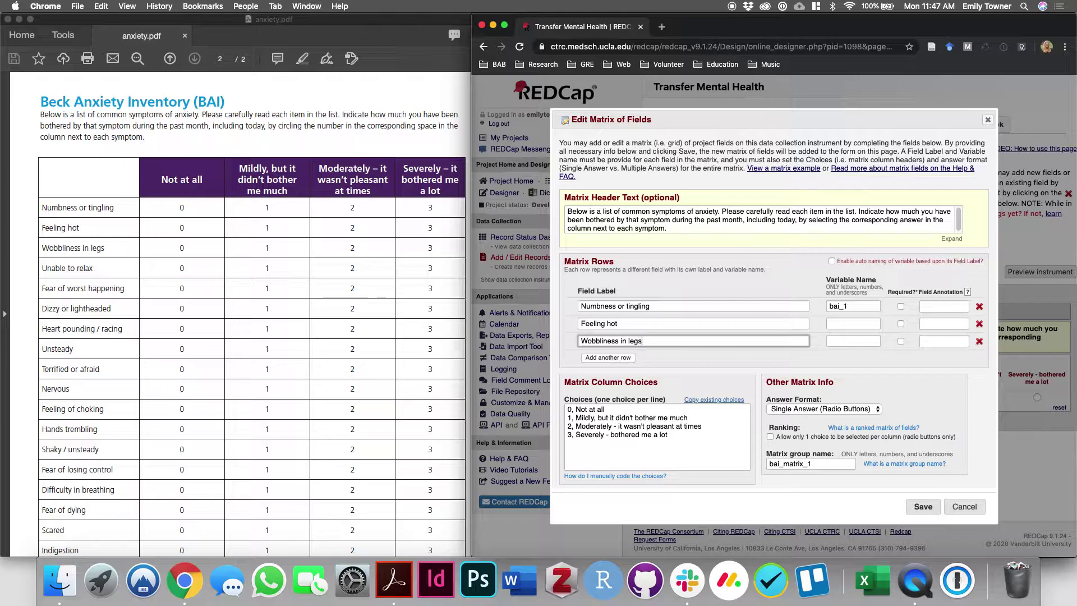
Step: Add a fourth matrix row with the field label "Unable to relax"
click(591, 356)
text(Unable to rla)
key(BackSpace)
key(BackSpace)
text(elax)
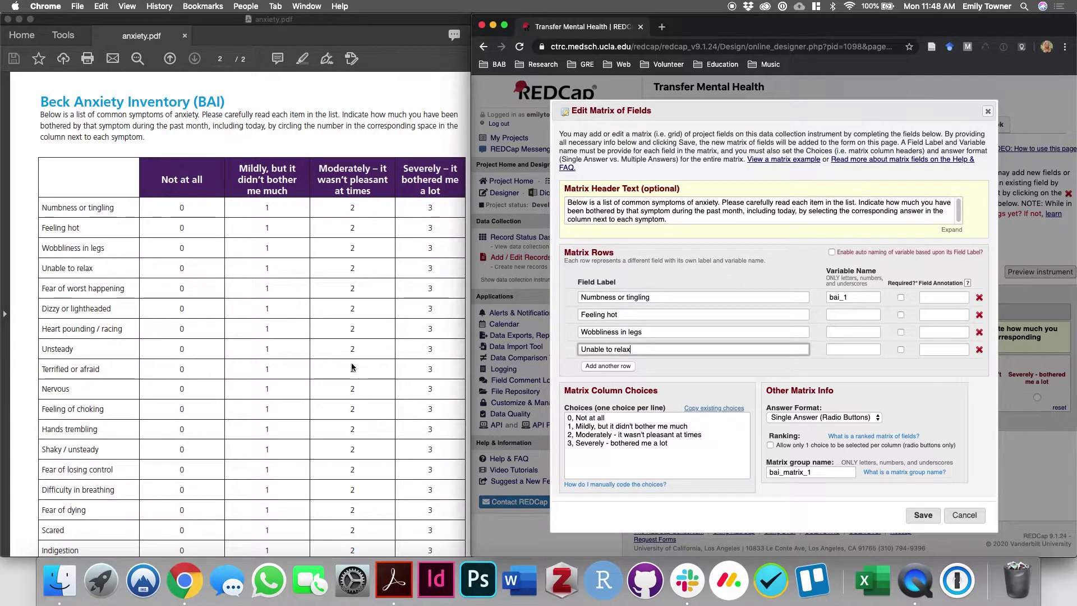
Step: Name the variables of the second to fourth rows bai_2, bai_3 and bai_4, and save the matrix
scroll(251, 314, down, 1)
click(849, 313)
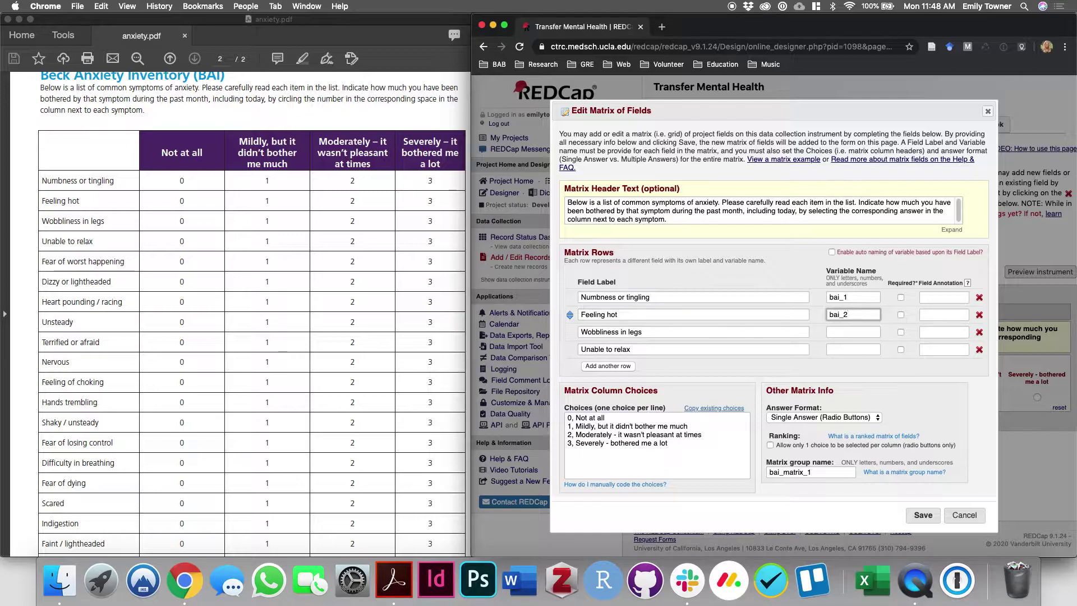
click(851, 331)
text(b)
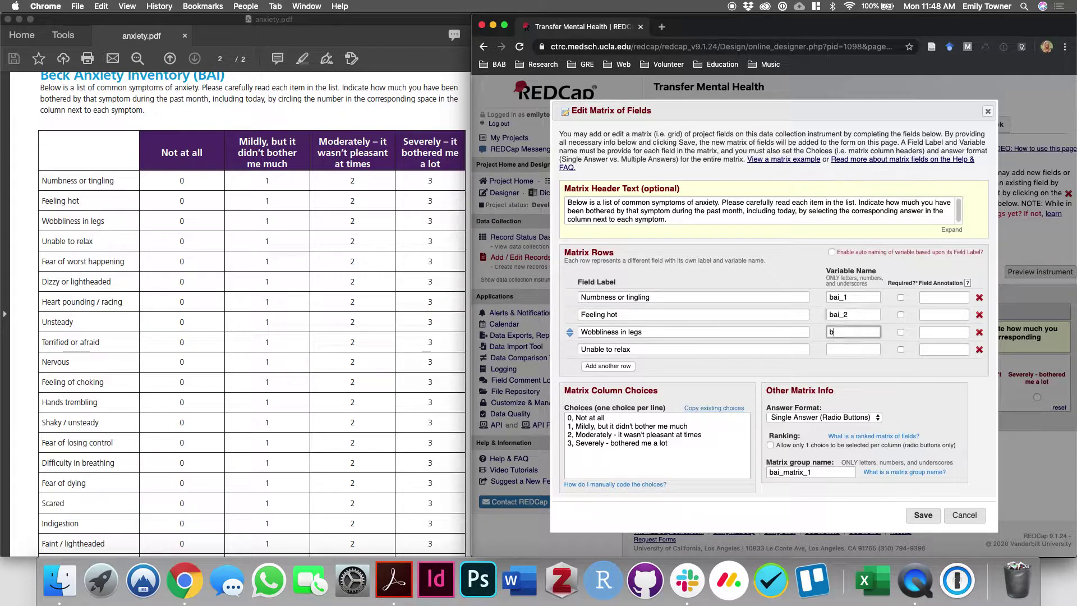
text(ai_3)
click(864, 346)
text(bai_4)
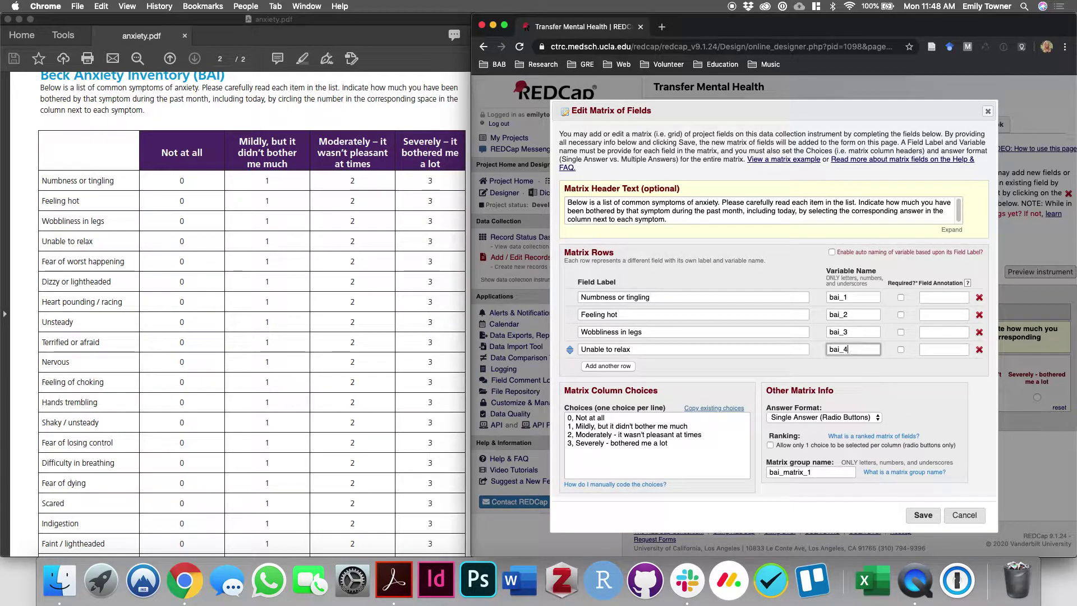
click(916, 514)
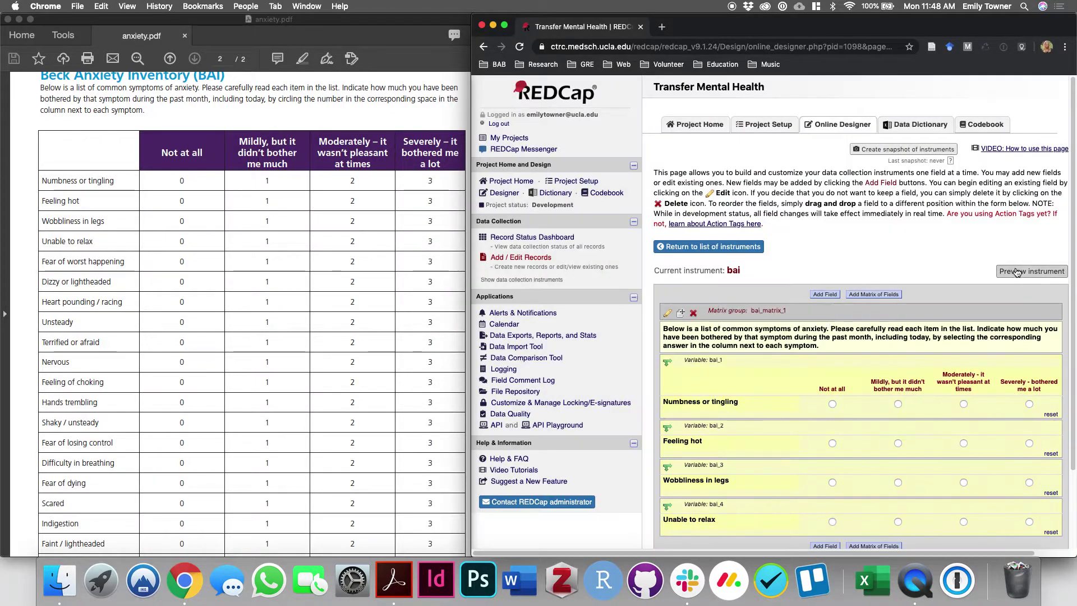
Step: Preview the four-row matrix, test selecting and resetting answers in its rows, and return to the list of instruments
click(1017, 272)
drag(471, 533, 328, 533)
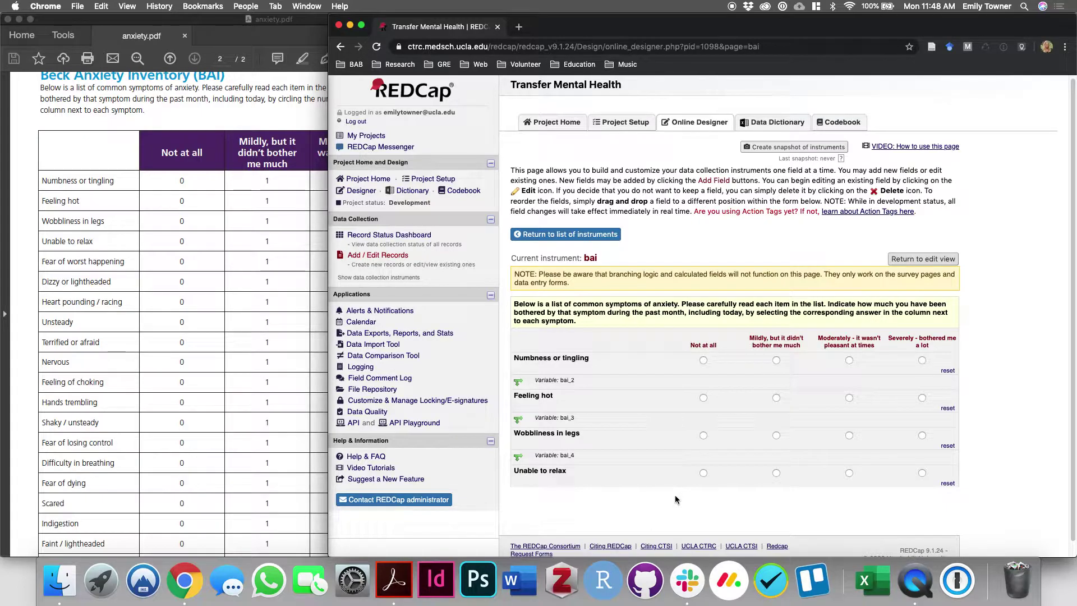
click(704, 360)
click(777, 397)
click(703, 473)
click(948, 445)
click(948, 408)
click(948, 370)
click(948, 483)
click(565, 235)
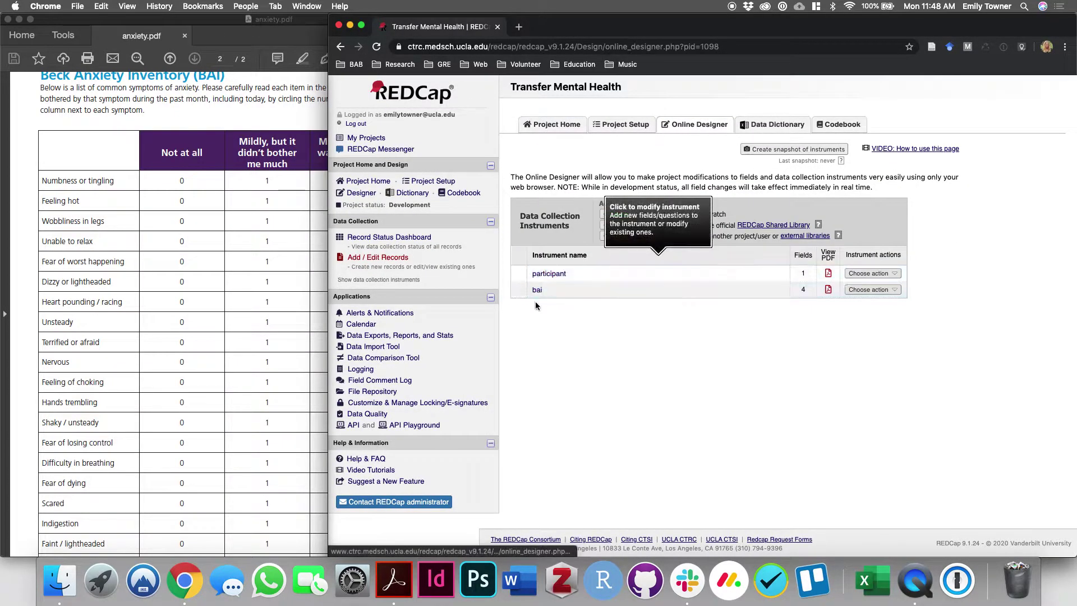
Step: Close anxiety.pdf and switch to the Questionnaires folder in Finder
click(263, 289)
click(10, 19)
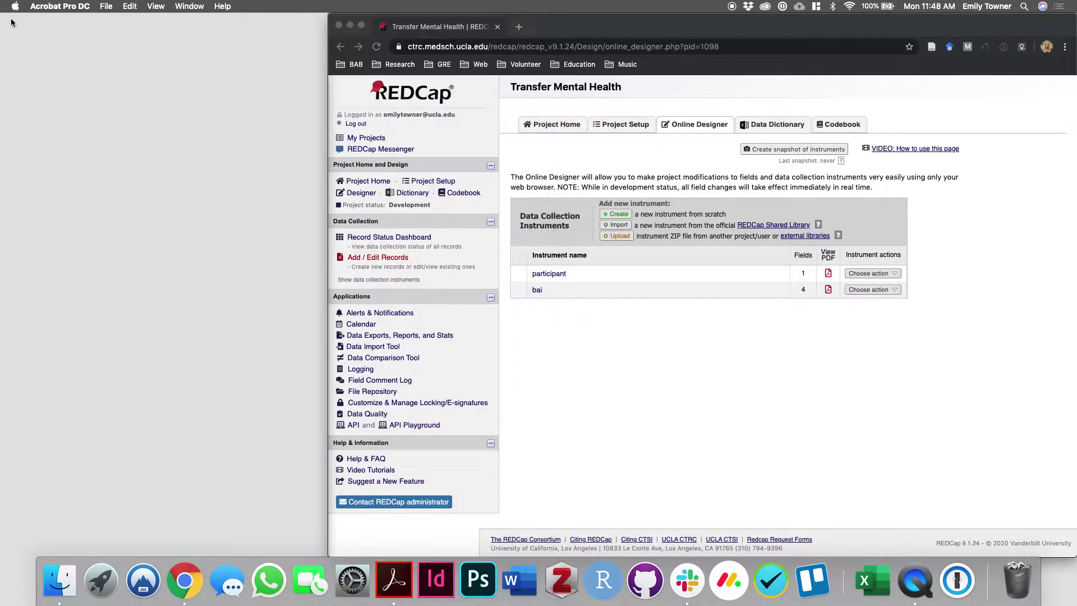
click(45, 590)
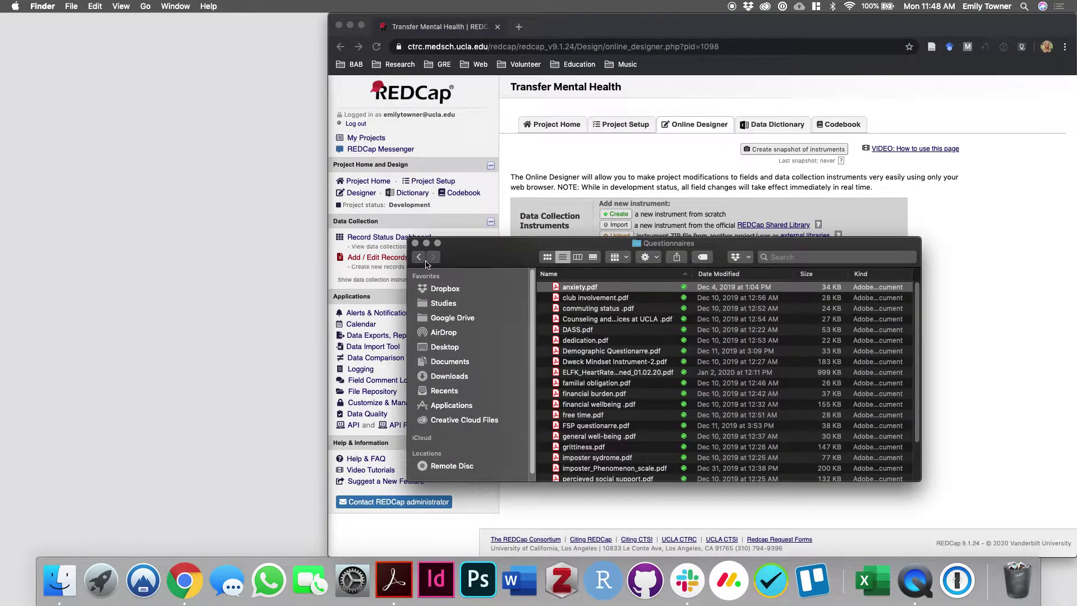
Step: Open club involvement.pdf from the Questionnaires folder, close the Finder window, and resize the REDCap window so the questionnaire stays readable beside it
double_click(617, 299)
scroll(364, 298, down, 5)
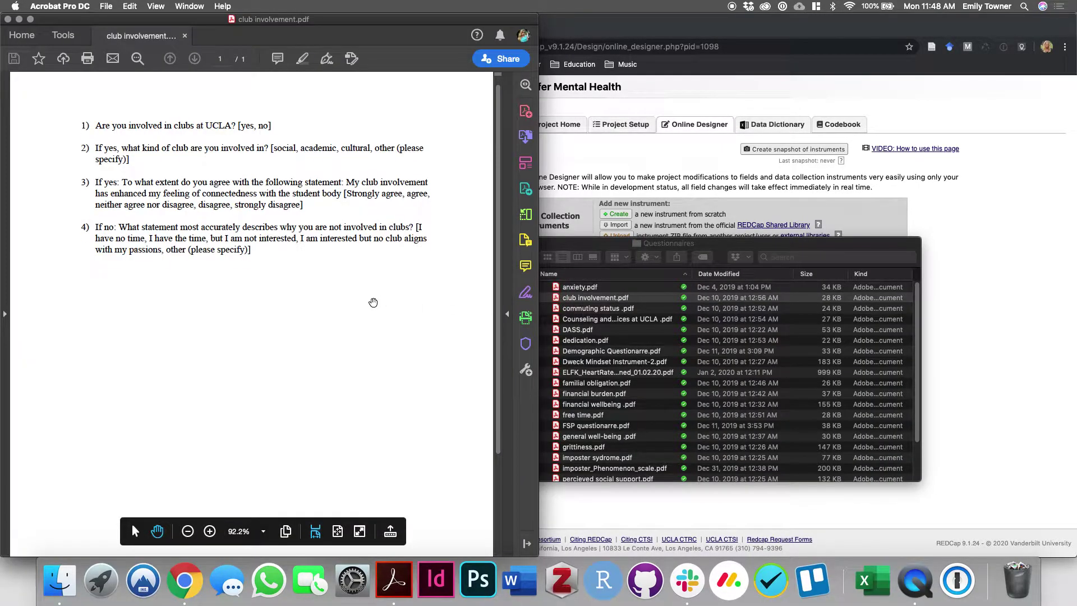
scroll(364, 299, up, 5)
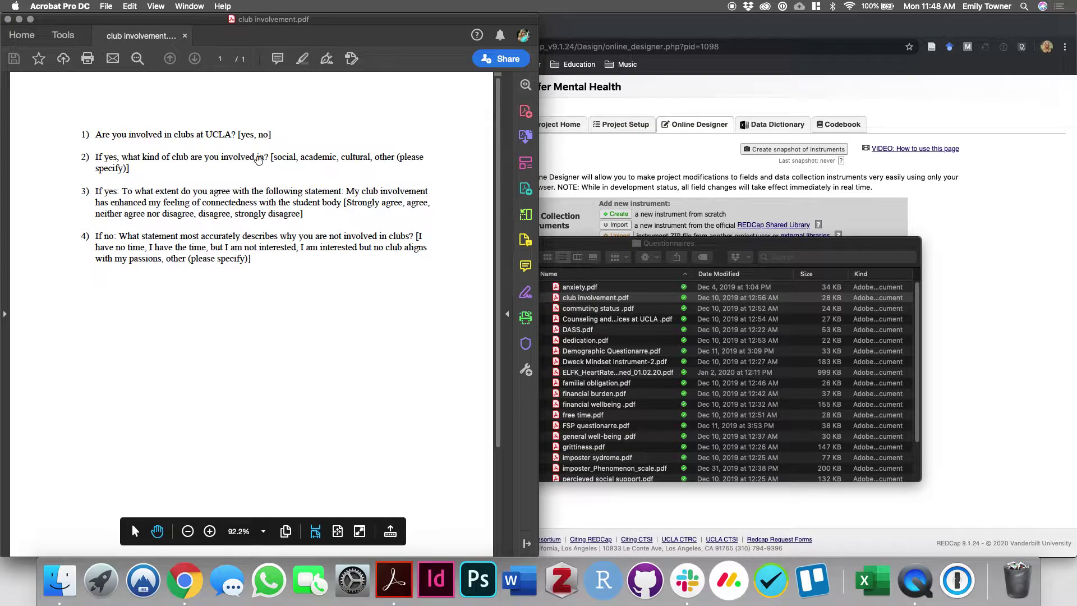
click(563, 243)
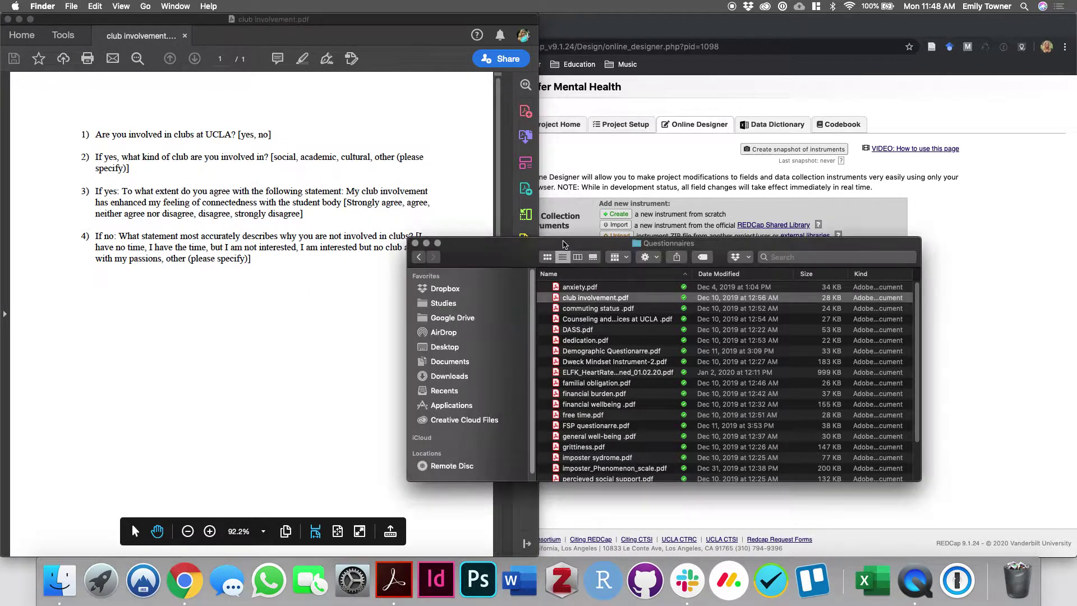
click(416, 243)
click(572, 421)
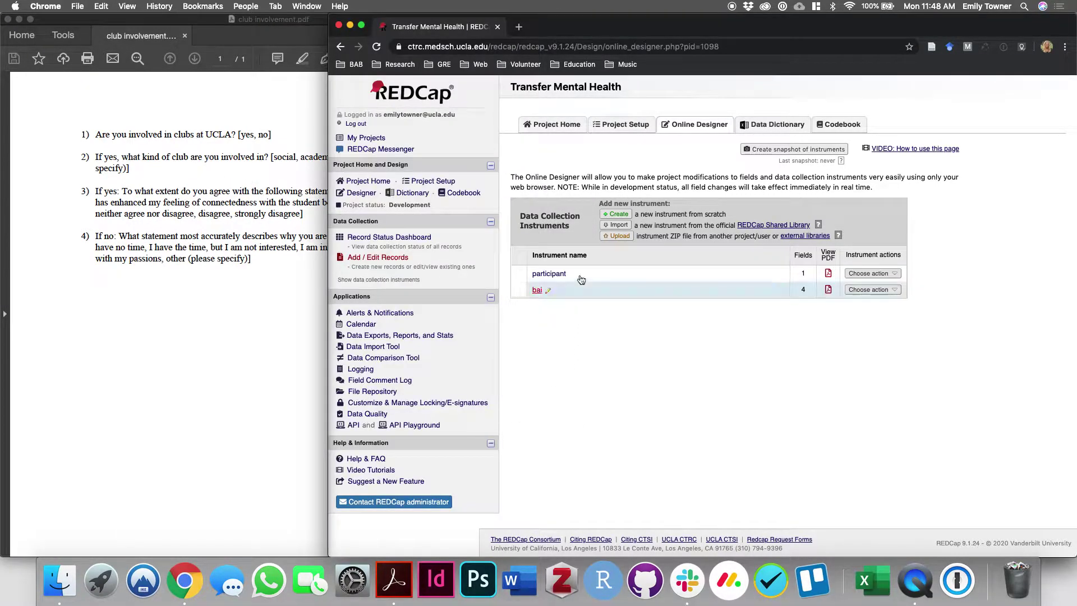
drag(330, 332, 453, 331)
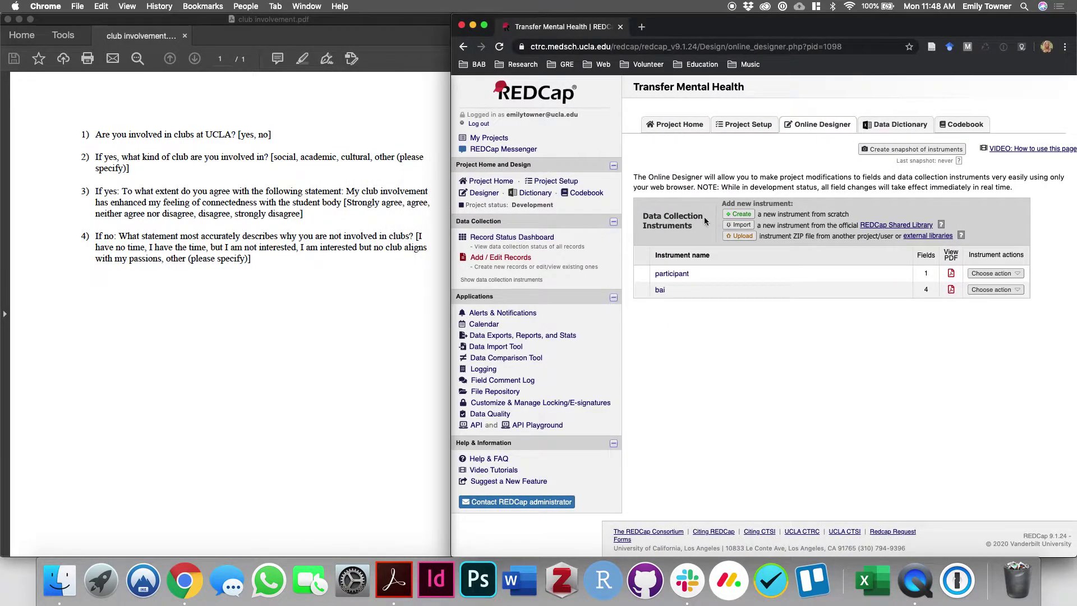
Step: Create a new instrument named club_involvement after bai and open it for editing
click(739, 214)
click(717, 334)
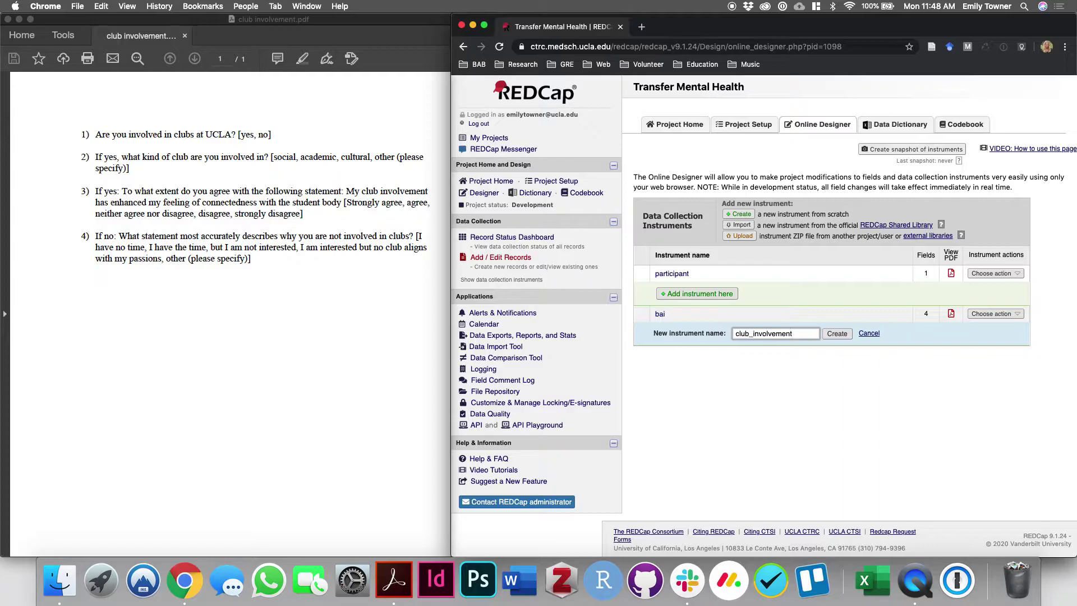
click(837, 333)
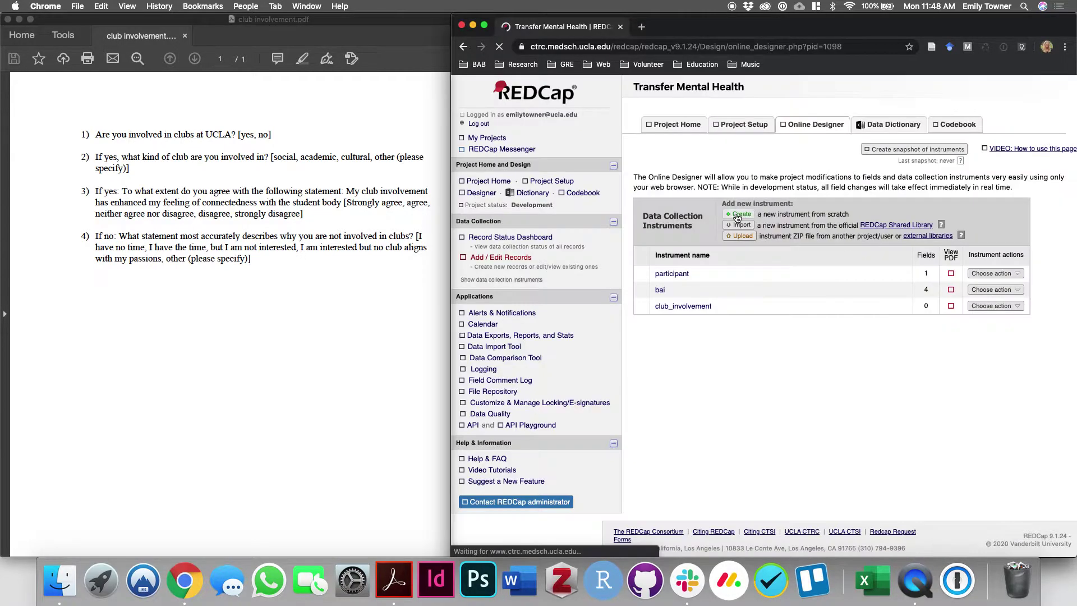
click(684, 307)
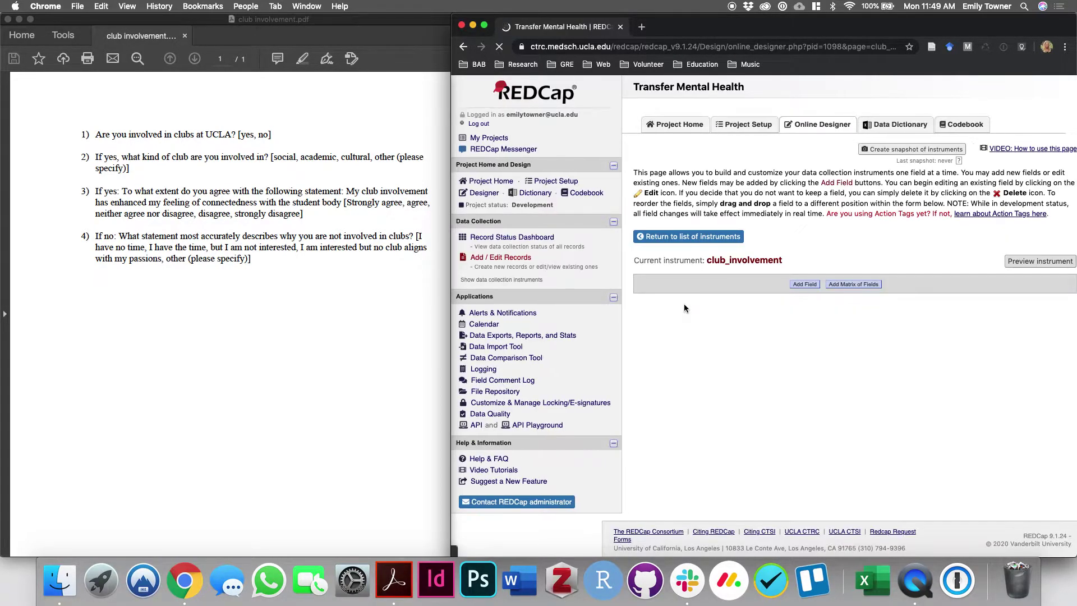
Step: Add a Yes - No field with the label "Are you involved in clubs at UCLA?"
click(803, 285)
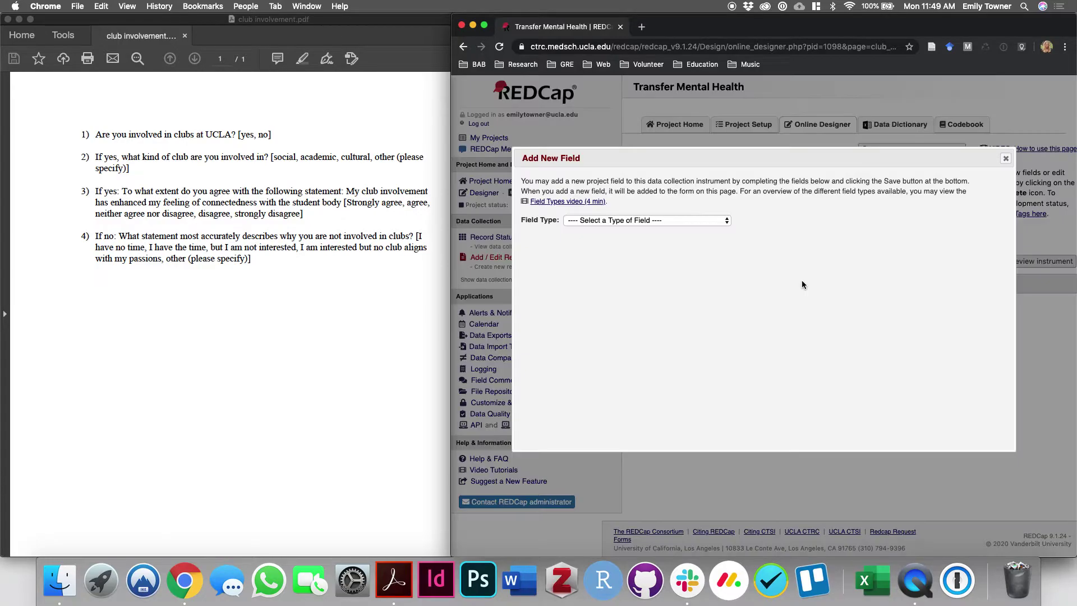
click(700, 225)
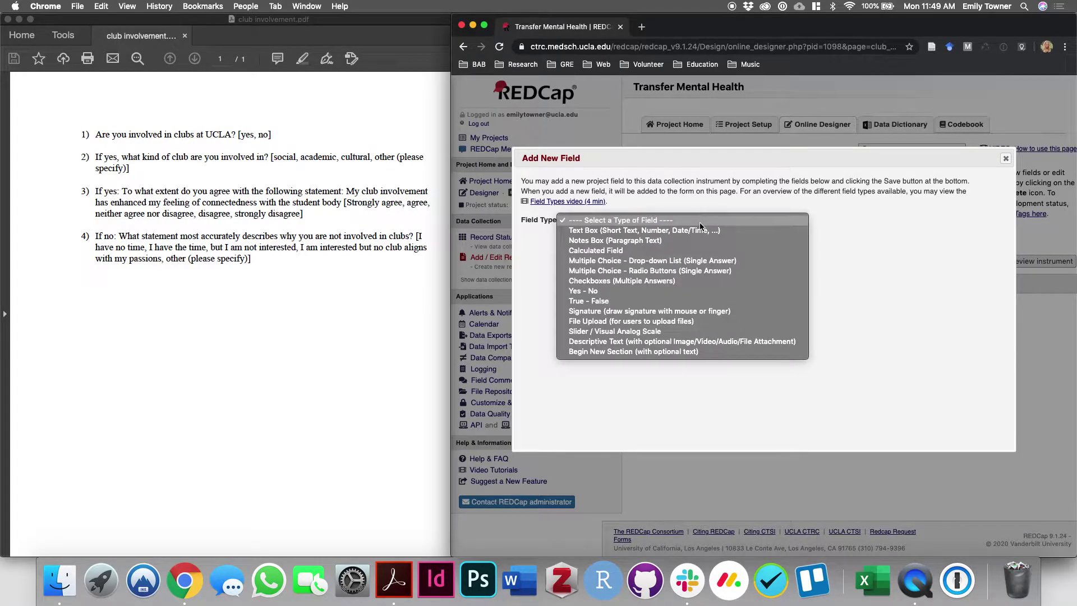
click(591, 292)
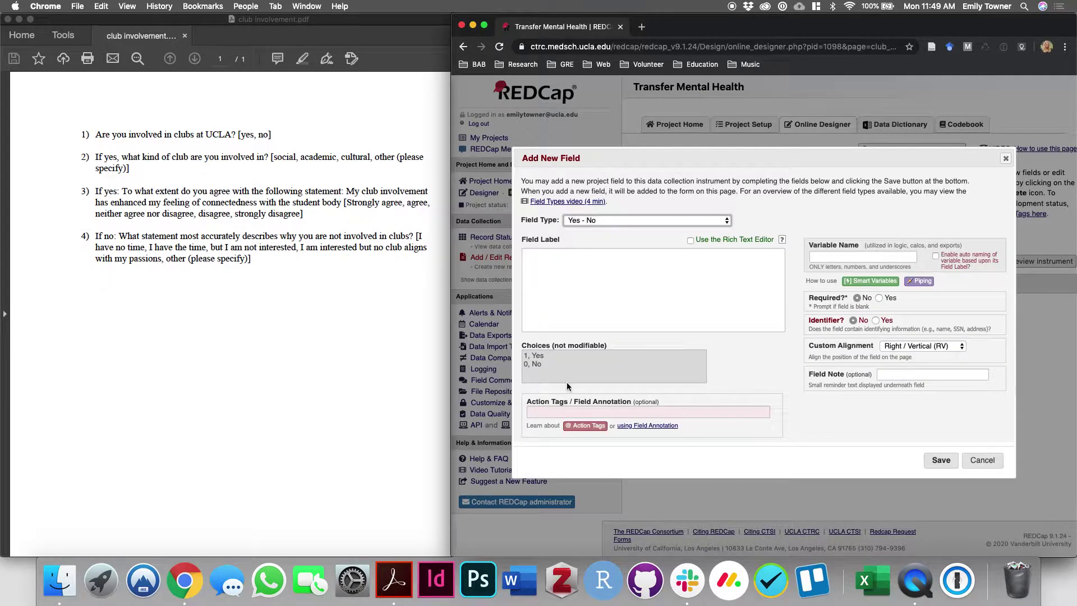
click(546, 282)
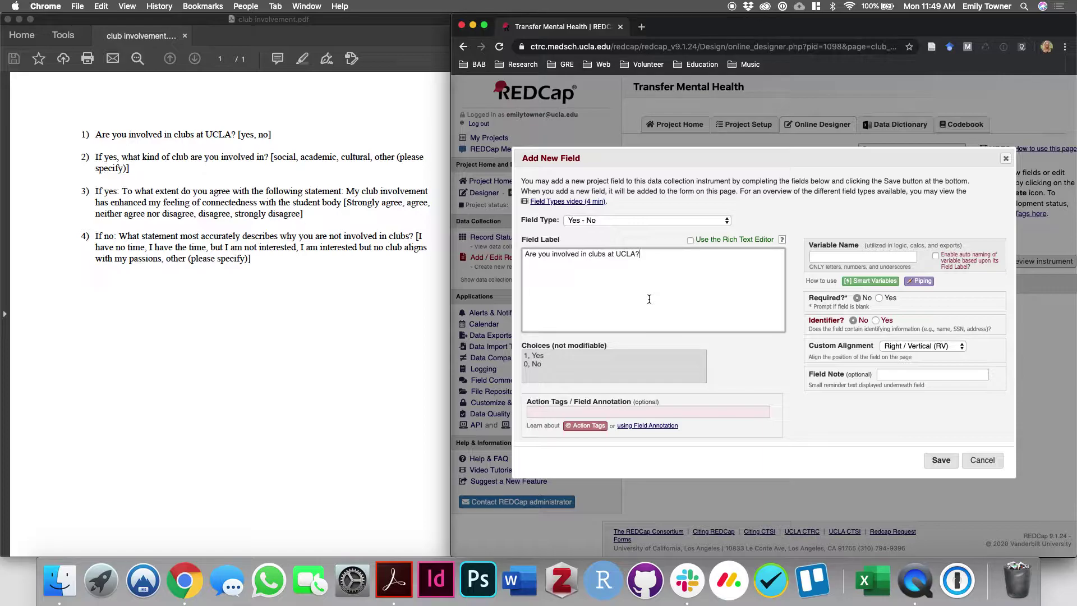
Step: Name the field's variable club_involvement_1 and save the field
click(890, 256)
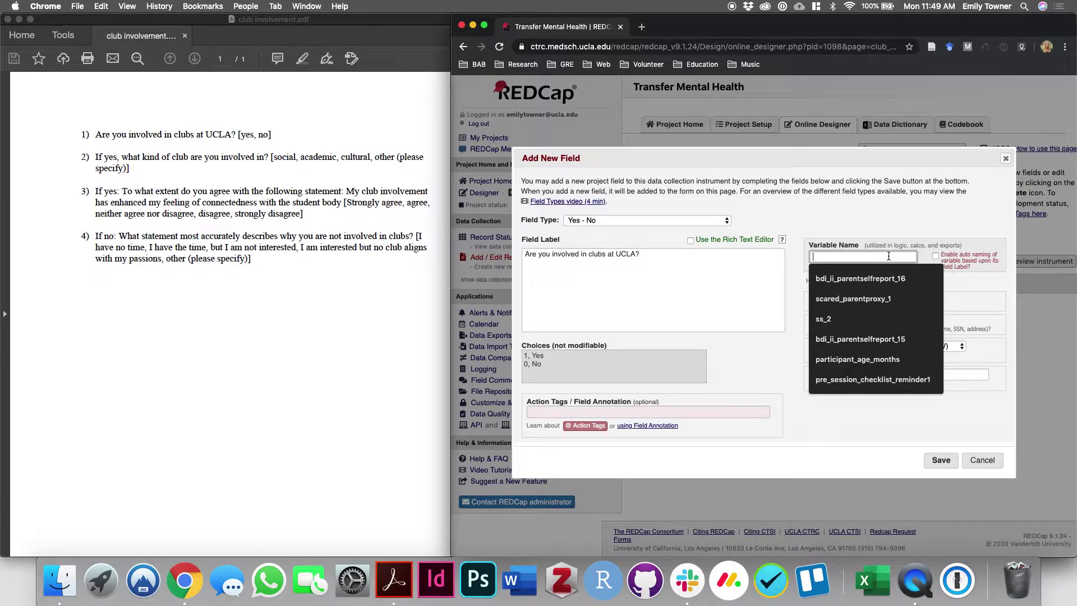
click(877, 215)
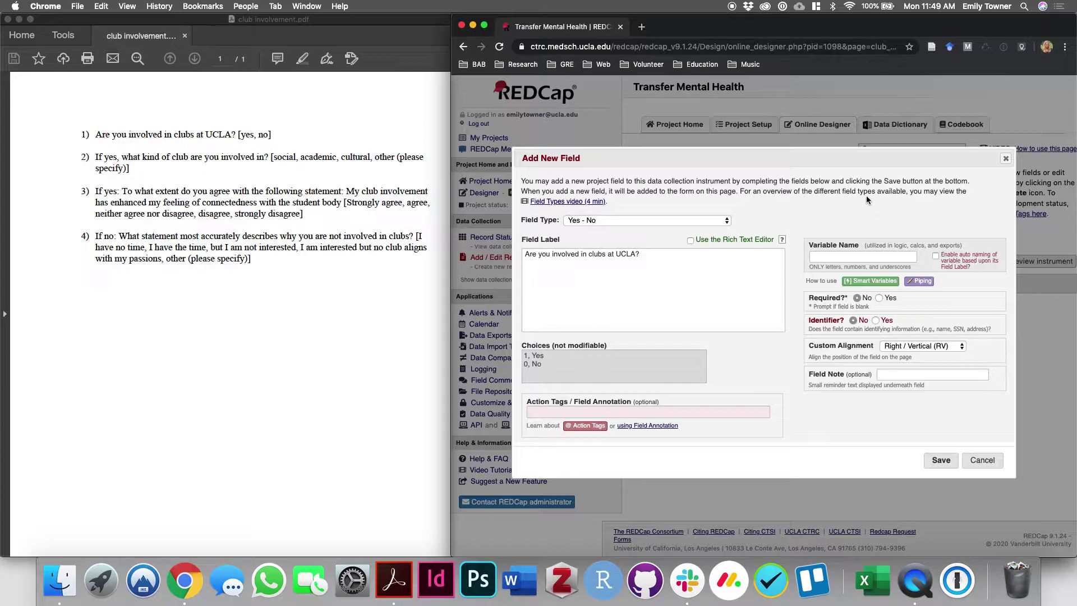
click(862, 256)
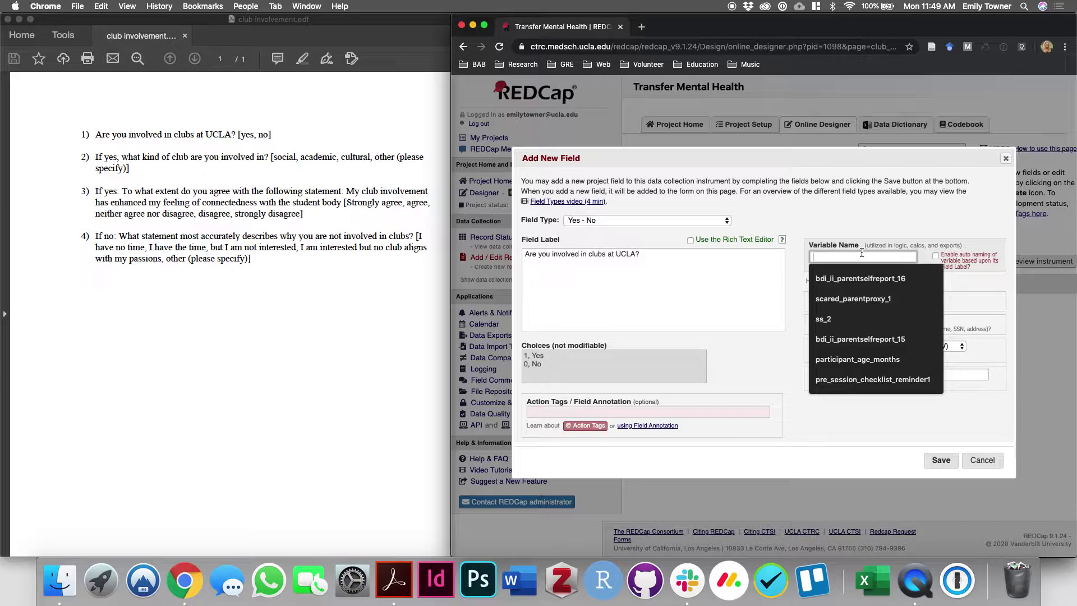
text(club_involvement_1)
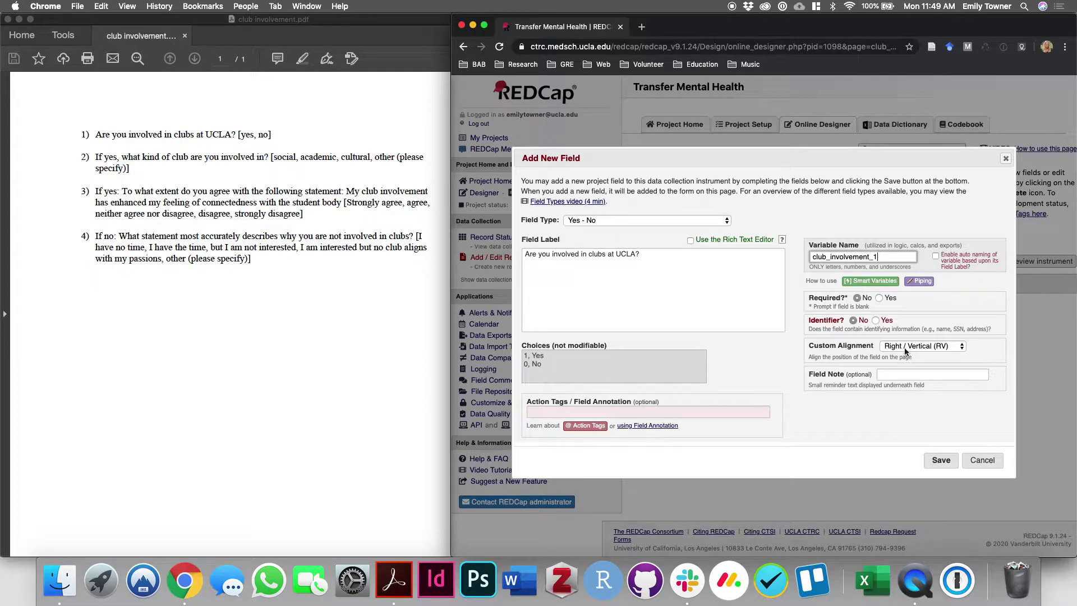
click(938, 461)
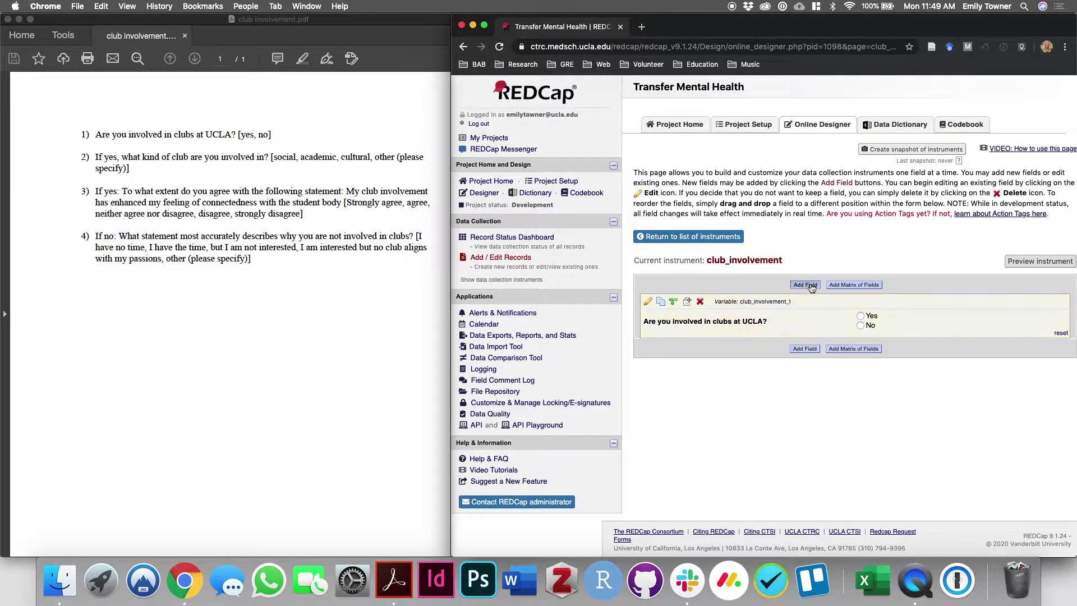
Step: Start a new field above the club question and set its type to Descriptive Text
click(806, 285)
click(697, 223)
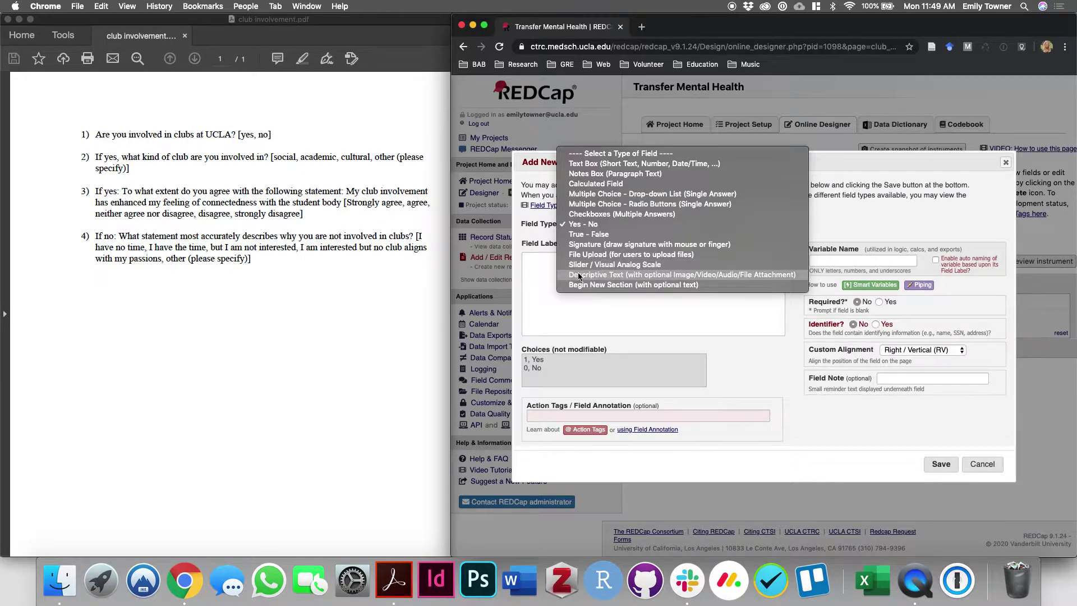
click(531, 281)
click(588, 226)
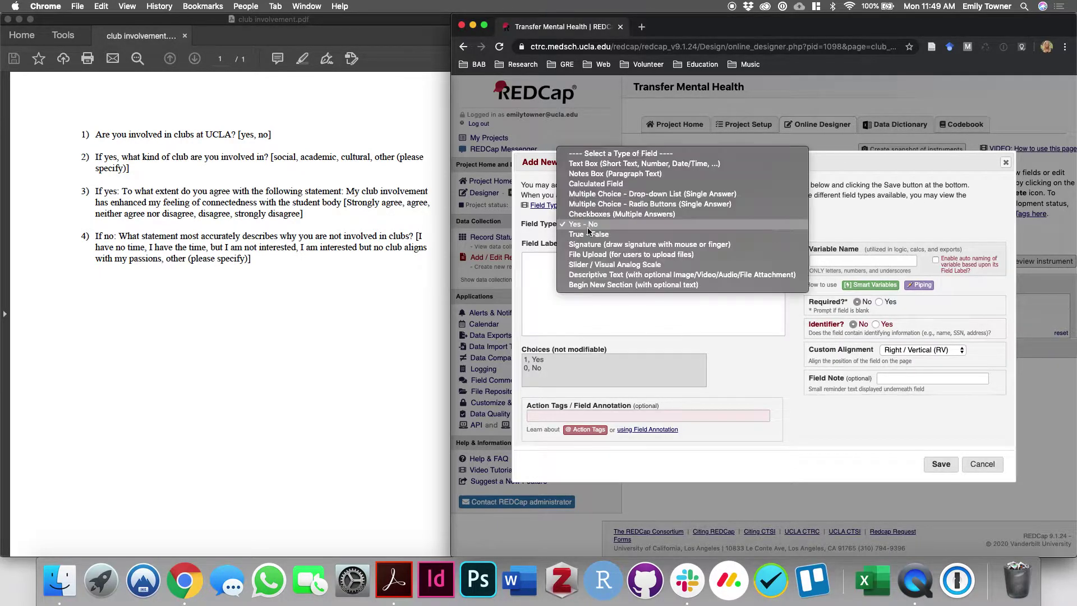
click(587, 275)
click(680, 310)
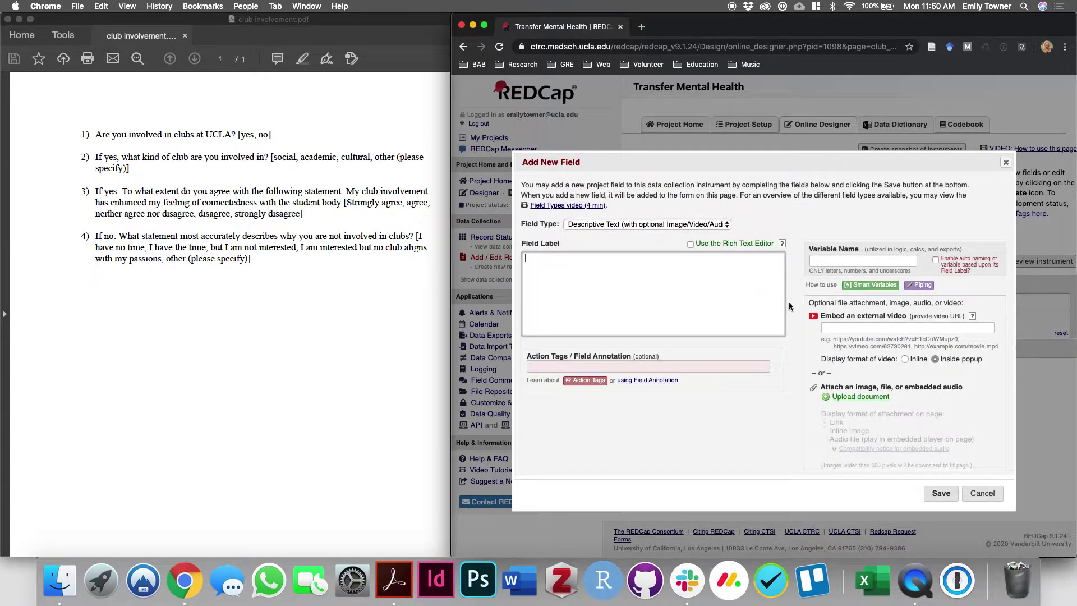
Step: Name the descriptive field's variable club_involvement_instructions and dismiss the variable name length alert
click(842, 261)
text(club_involvement_instructions)
click(872, 270)
key(BackSpace)
text(involvement_instructions)
click(710, 274)
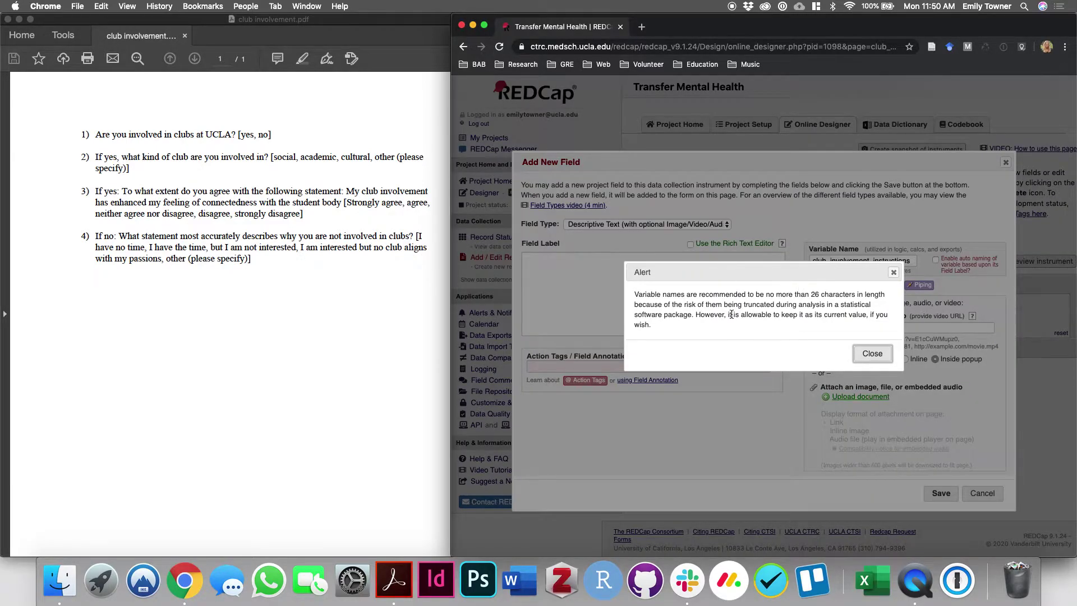
drag(635, 294, 885, 326)
click(866, 352)
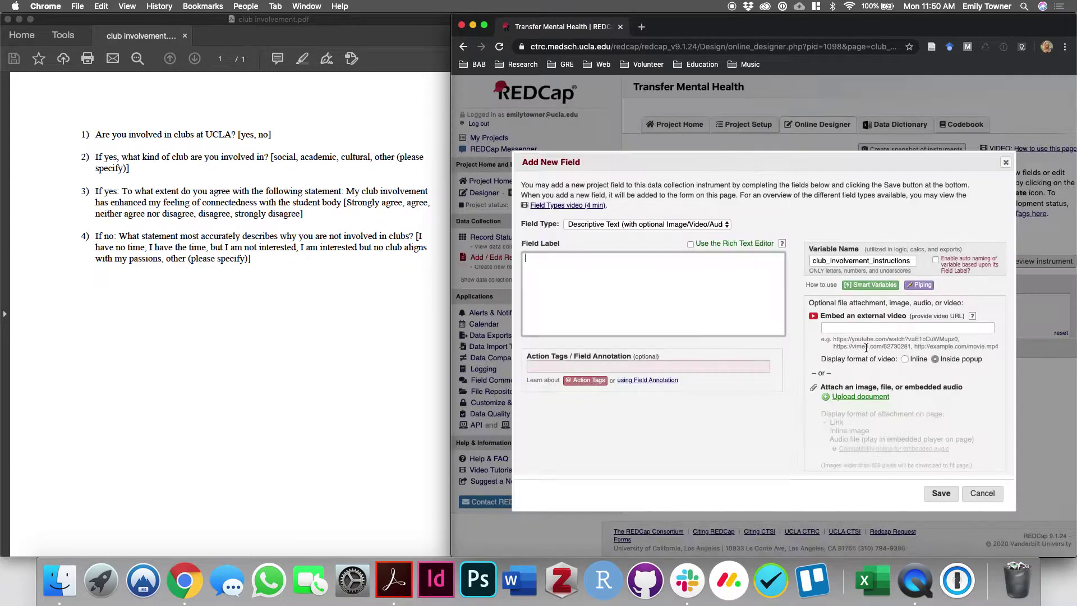
Step: Label the descriptive field "Instructions", keep its long variable name, and save it
click(840, 261)
click(734, 274)
click(871, 352)
text(Instructions)
click(941, 494)
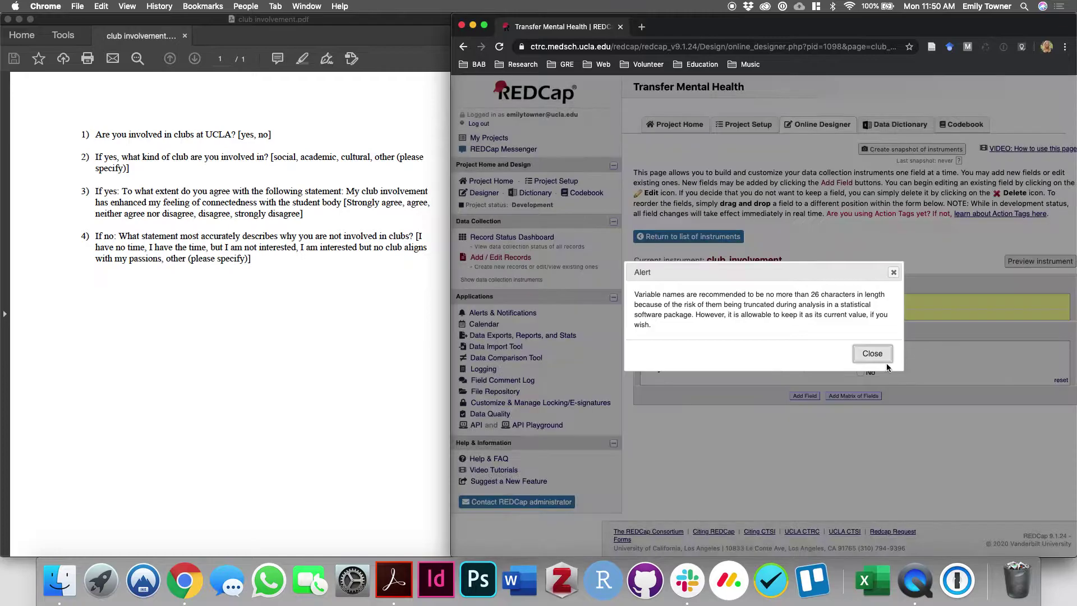
click(873, 353)
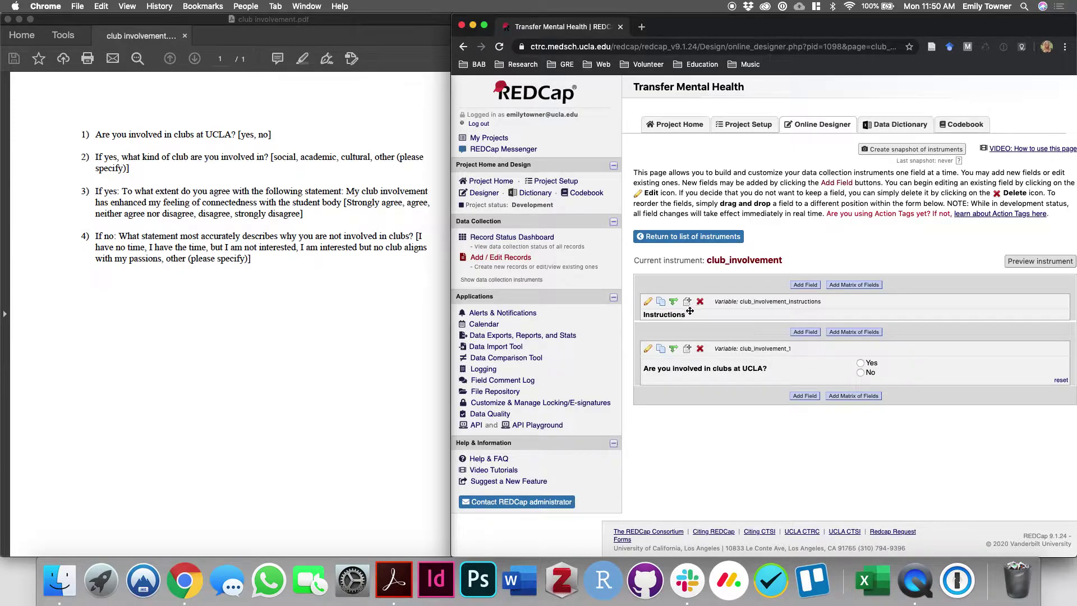
Step: Preview the club_involvement instrument, return to the edit view, and delete the Instructions field
click(1010, 263)
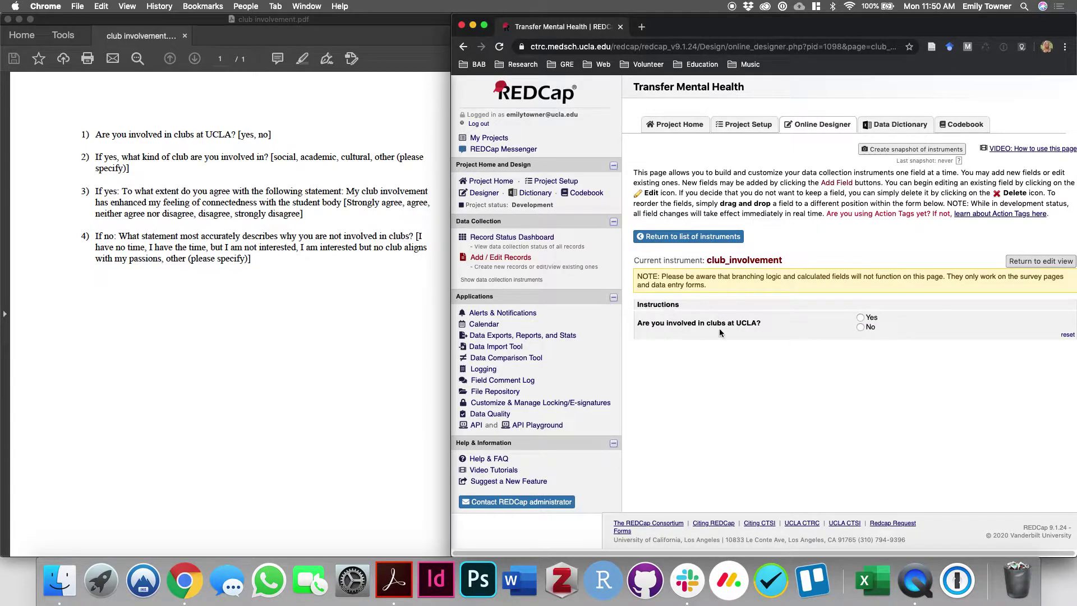
click(1026, 263)
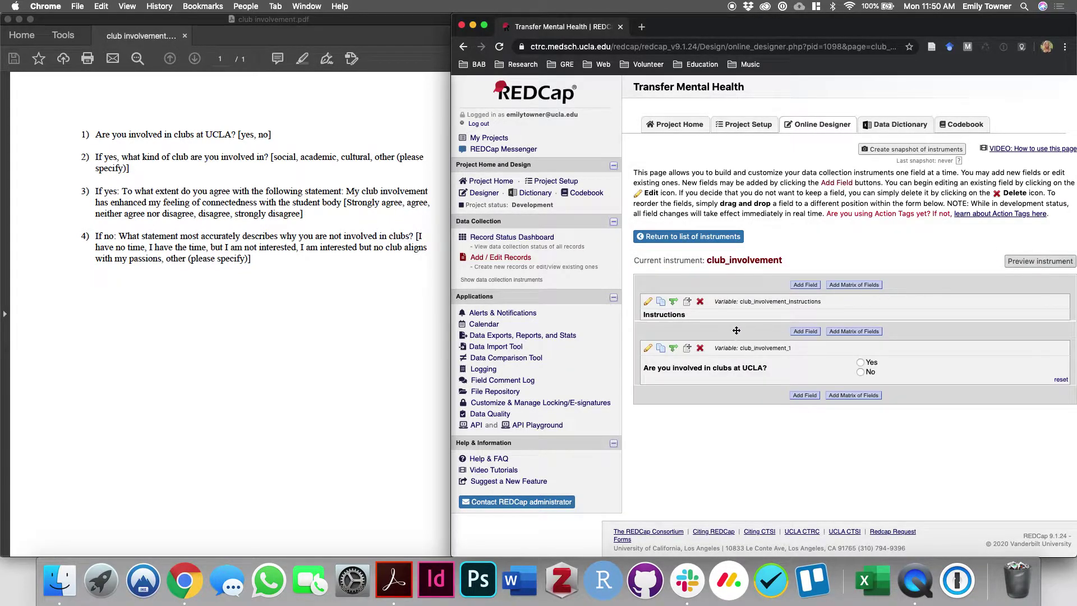
click(700, 303)
click(825, 337)
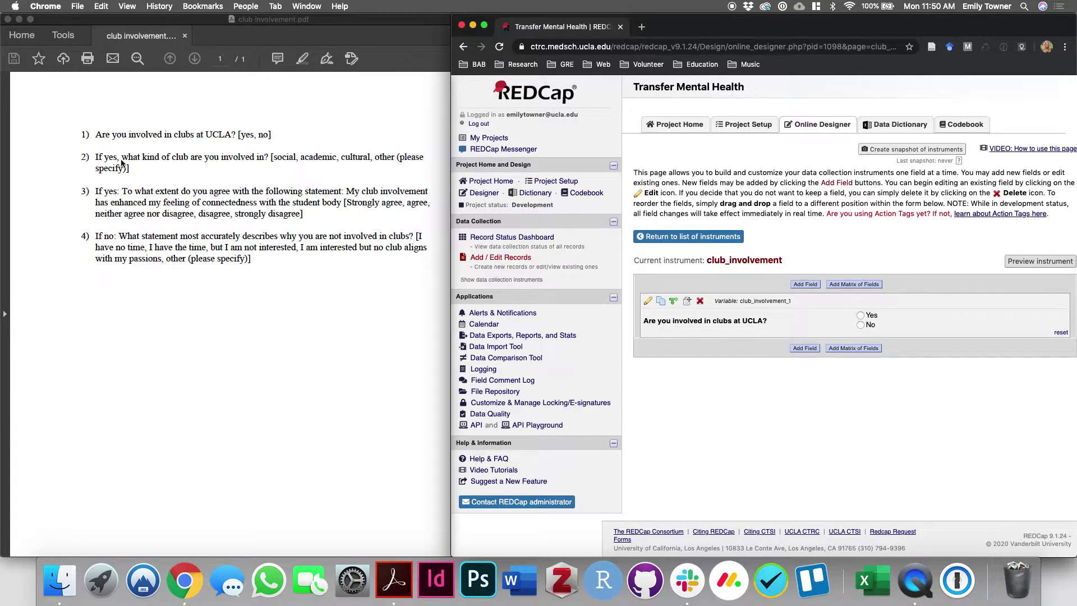
Step: Start a new field below the club question with the type Multiple Choice - Drop-down List, moving the dialog clear of the questionnaire
click(795, 349)
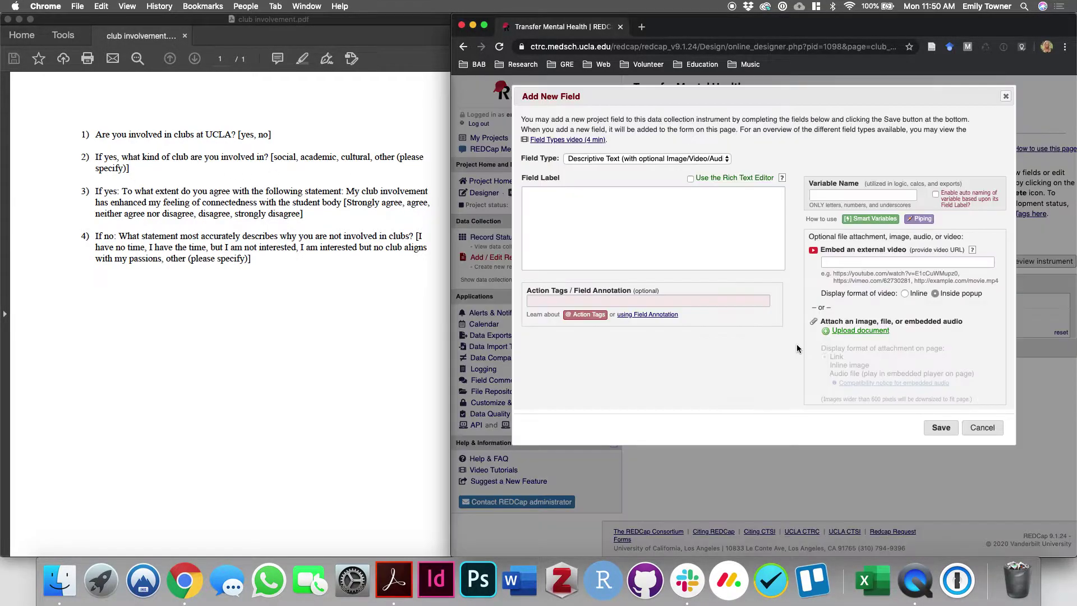
click(639, 156)
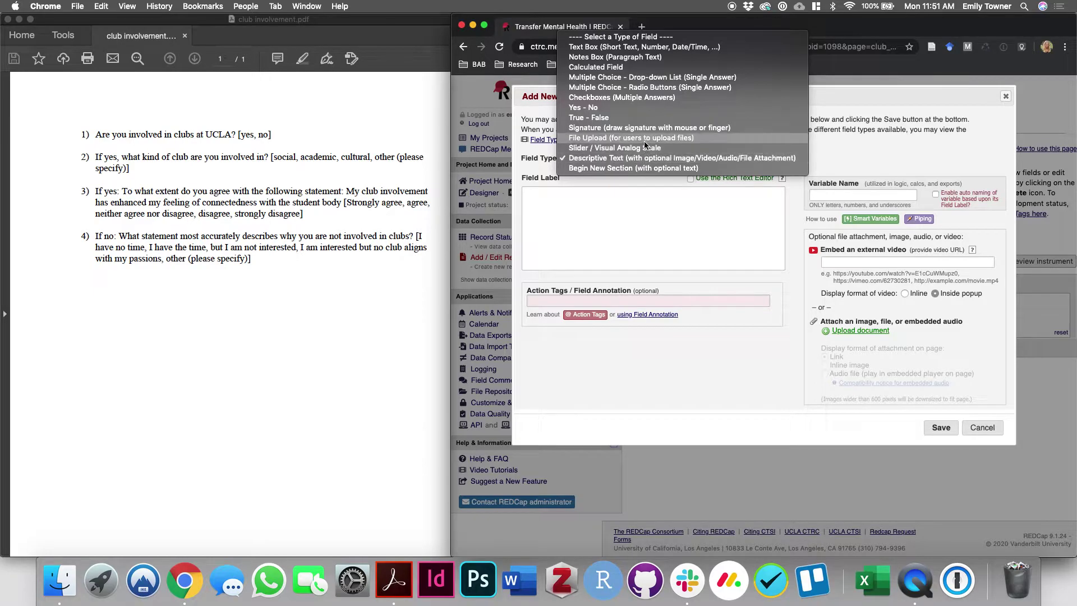
click(710, 78)
click(580, 200)
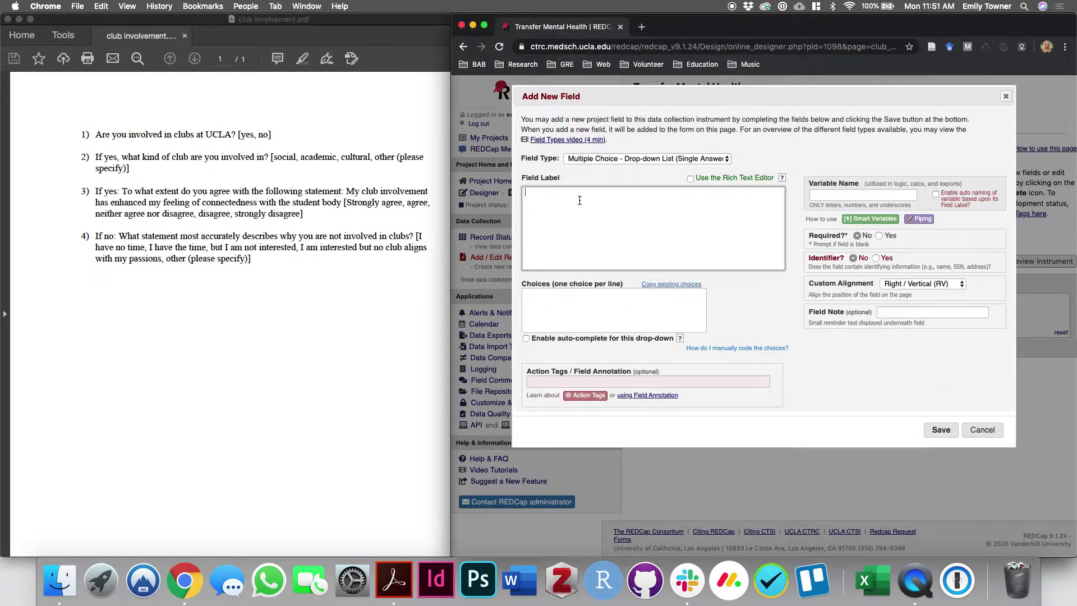
drag(706, 96, 747, 117)
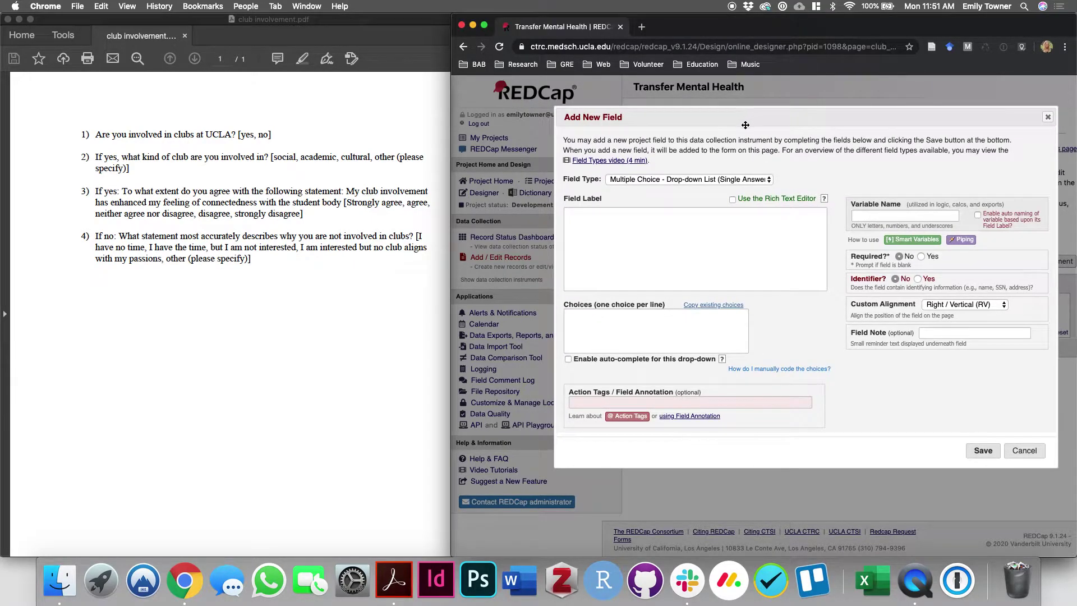
Step: Change the new field's type to Checkboxes (Multiple Answers)
click(708, 182)
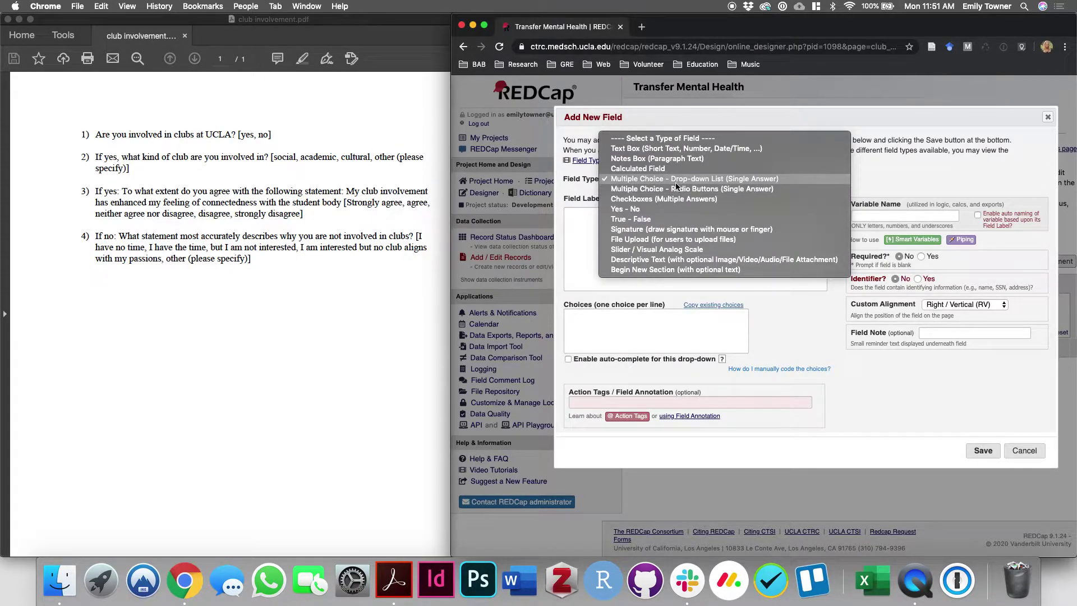
click(581, 231)
click(595, 226)
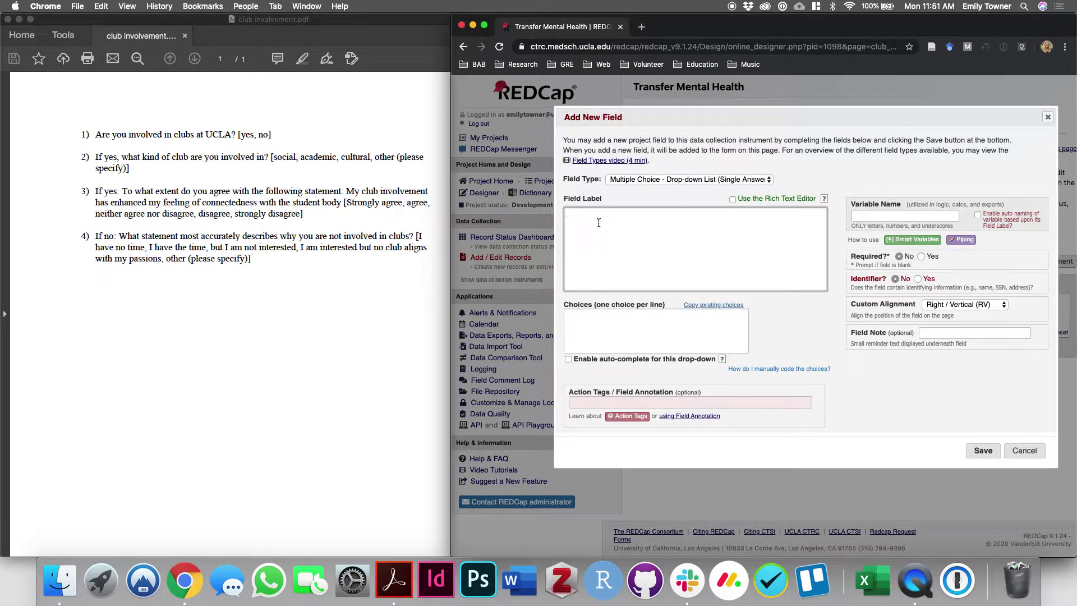
click(642, 180)
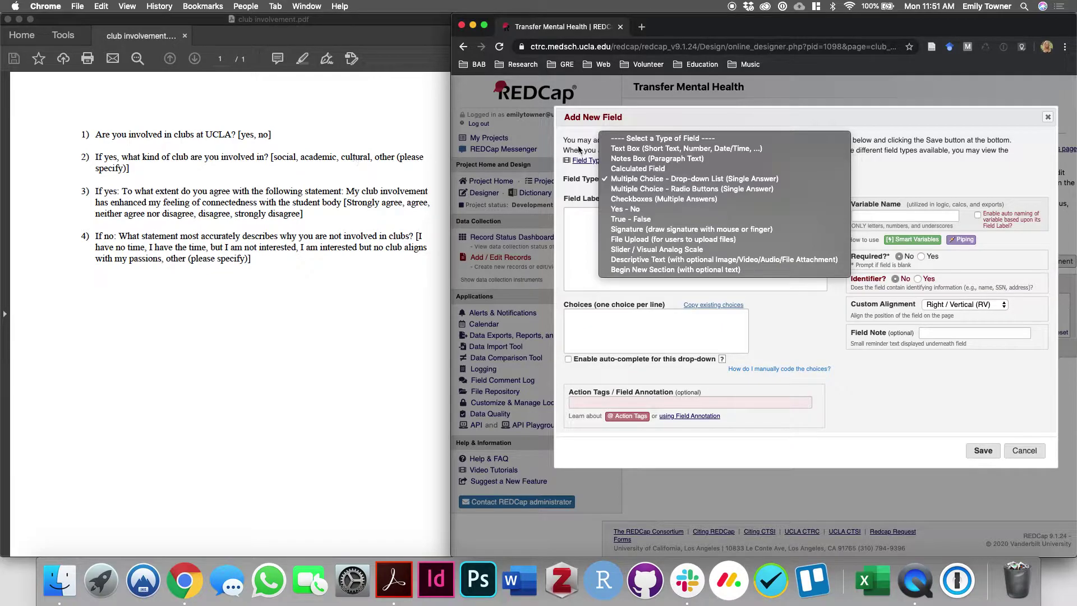
click(630, 198)
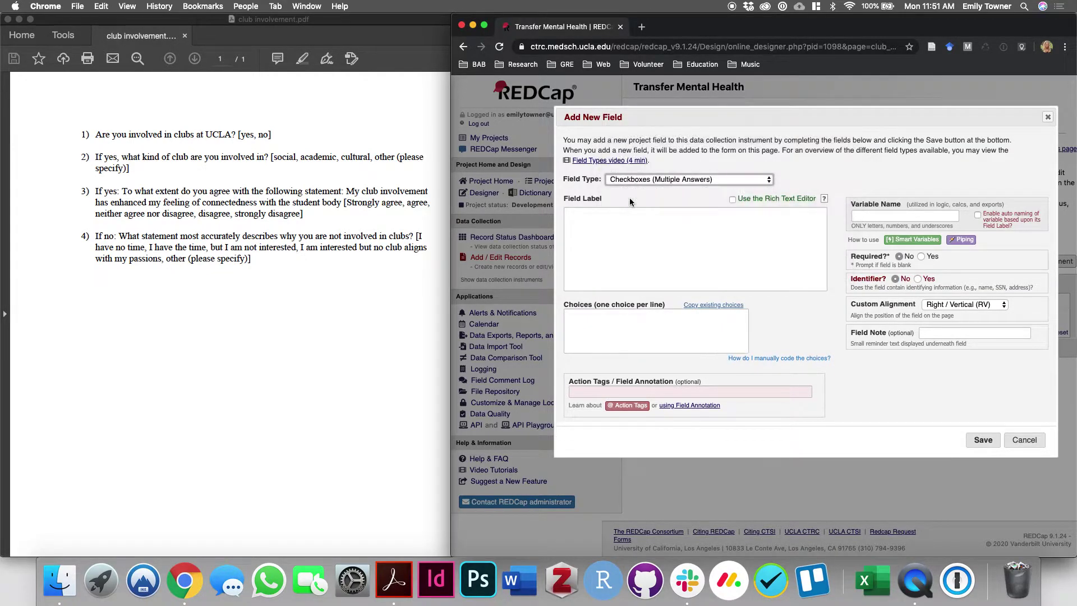
Step: Enter "What kind of club(s) are you involved in?" as the label of the new checkbox field
click(611, 235)
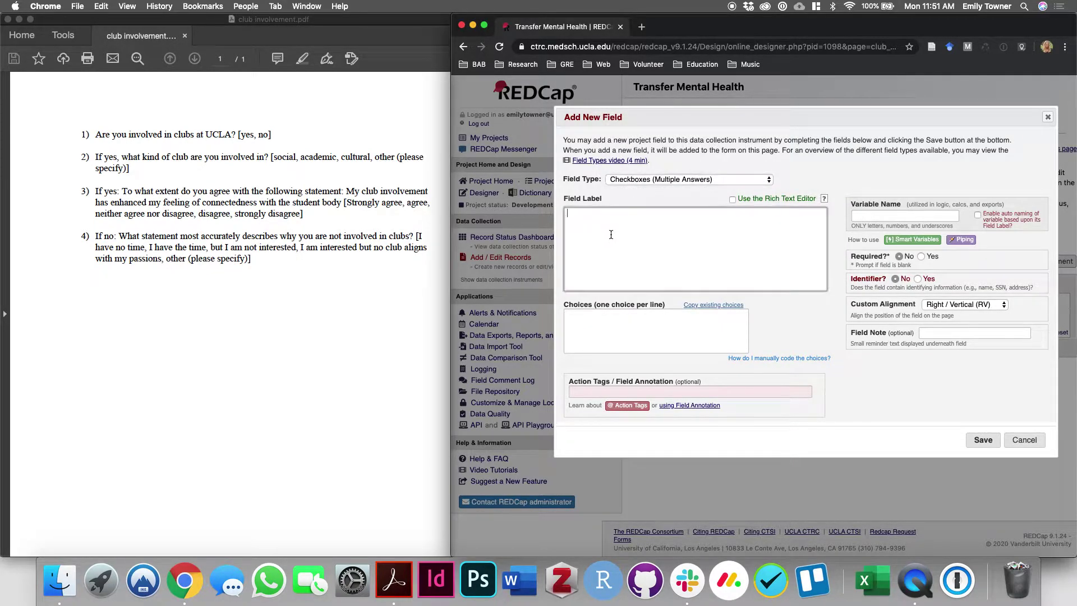
text(What kind of club are(s) are yo)
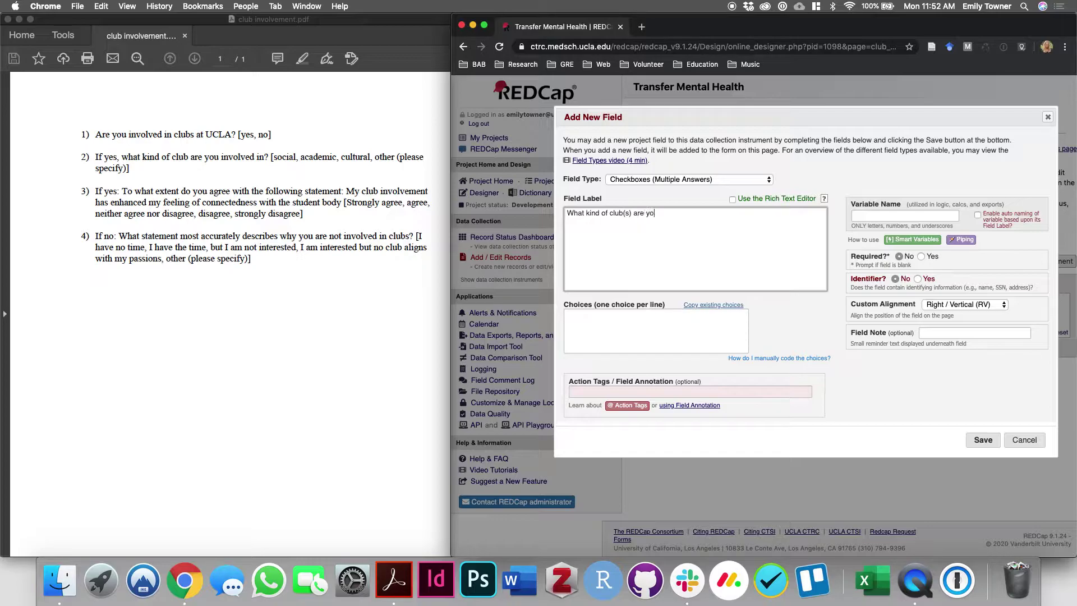
text(u invov)
text(ved in?)
Step: Add the coded choices 1, Social; 2, Academic; 3, Cultural; and 4, Other to the checkbox field
click(596, 315)
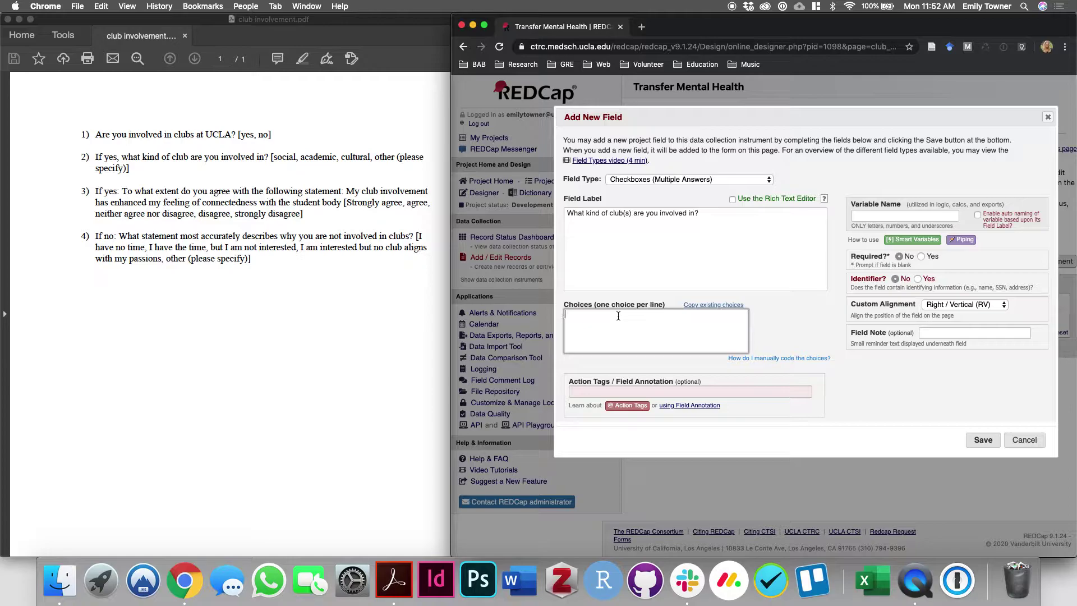
text(1, Social)
text(2, Academic, )
text(3, Cultural)
text(4, )
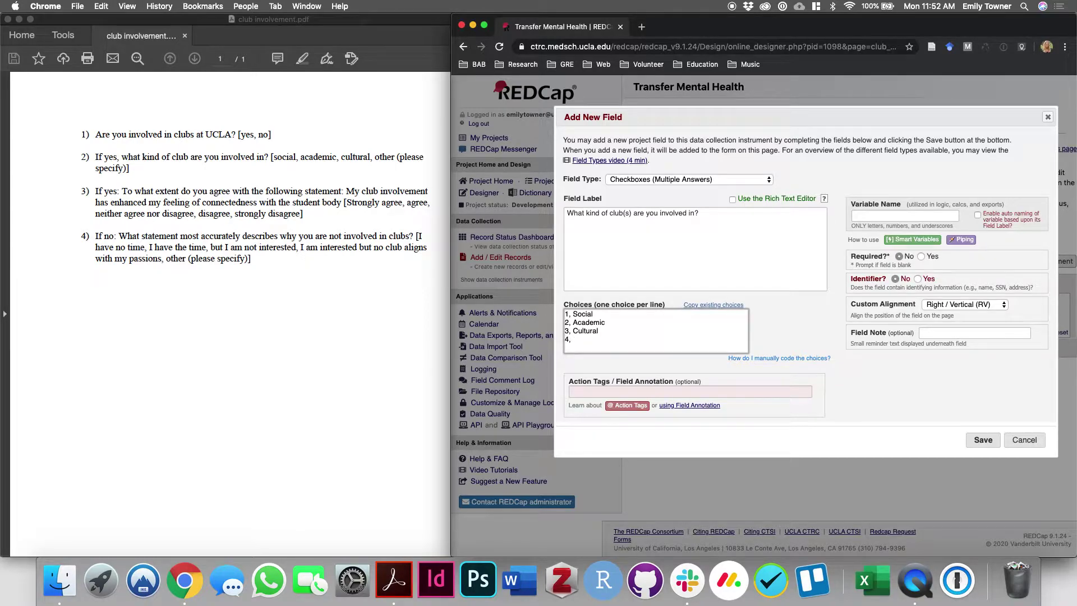
text(Other)
Step: Name the checkbox field's variable club_involvement_2 and save the field
click(870, 216)
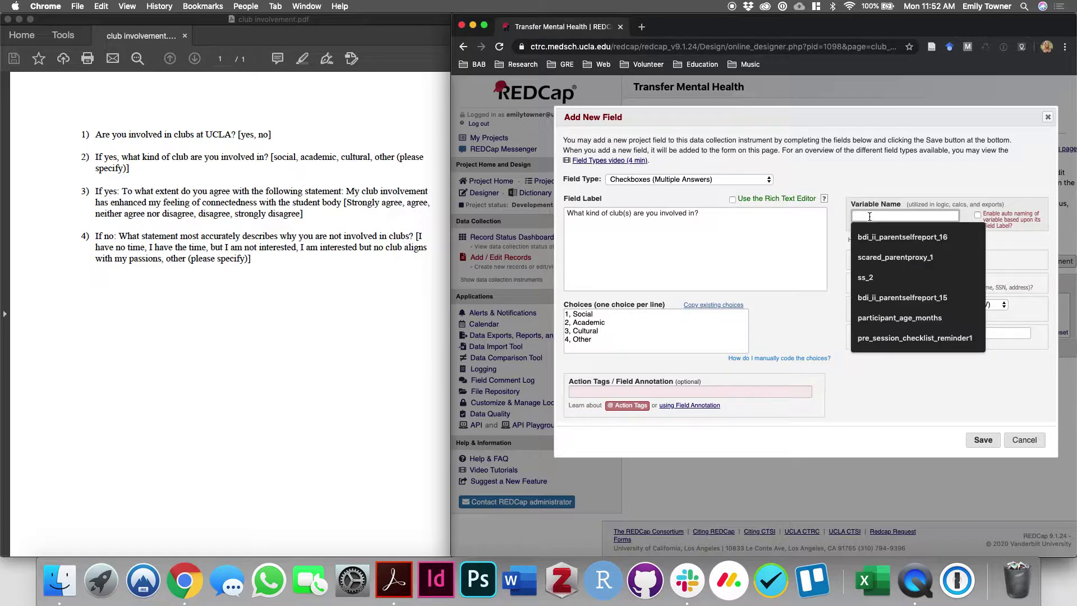
text(club)
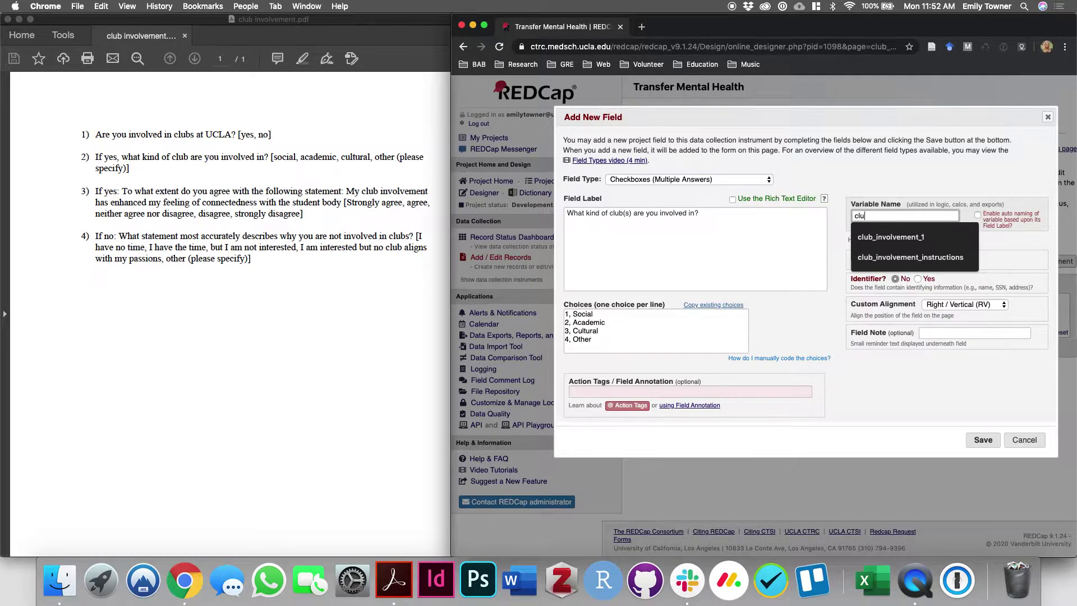
click(868, 229)
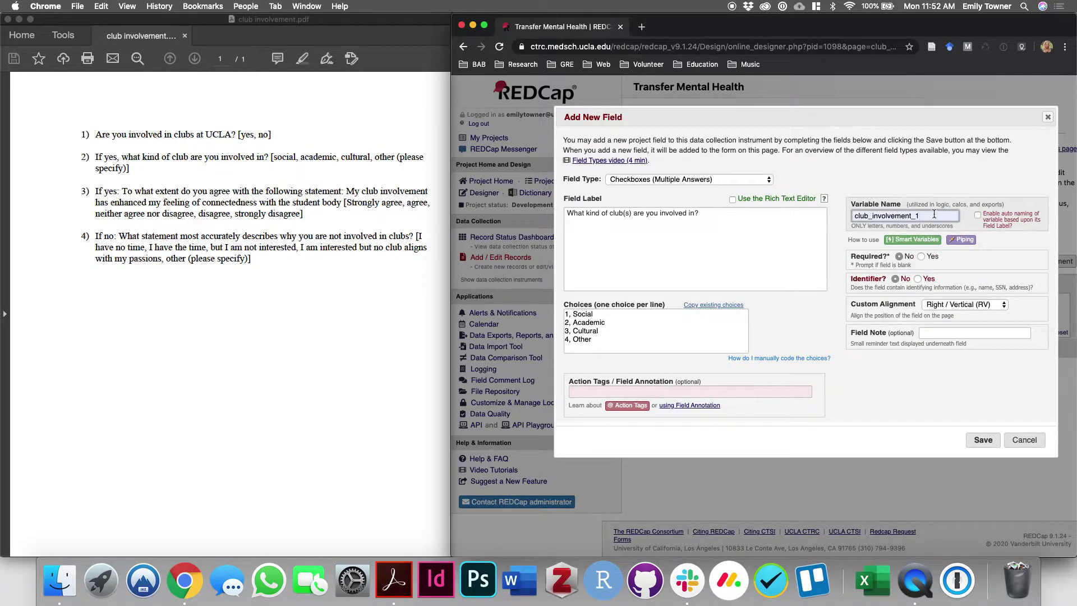
key(BackSpace)
text(2)
click(979, 441)
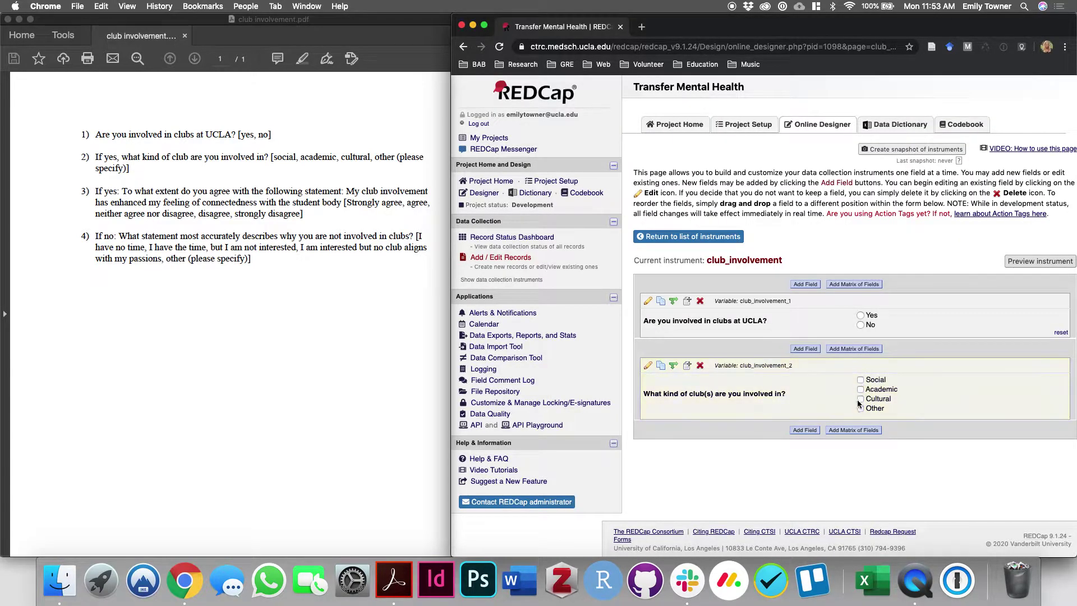
Step: Preview the club_involvement instrument, tick all four club kinds to test multiple answers, then return to the edit view and clear them
click(1025, 263)
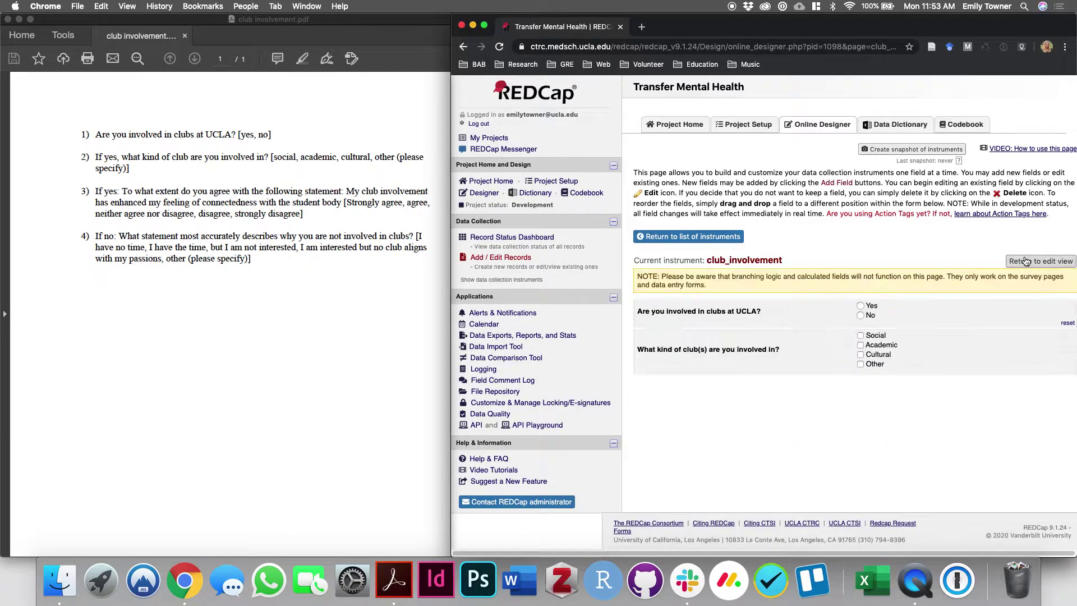
click(861, 354)
click(860, 365)
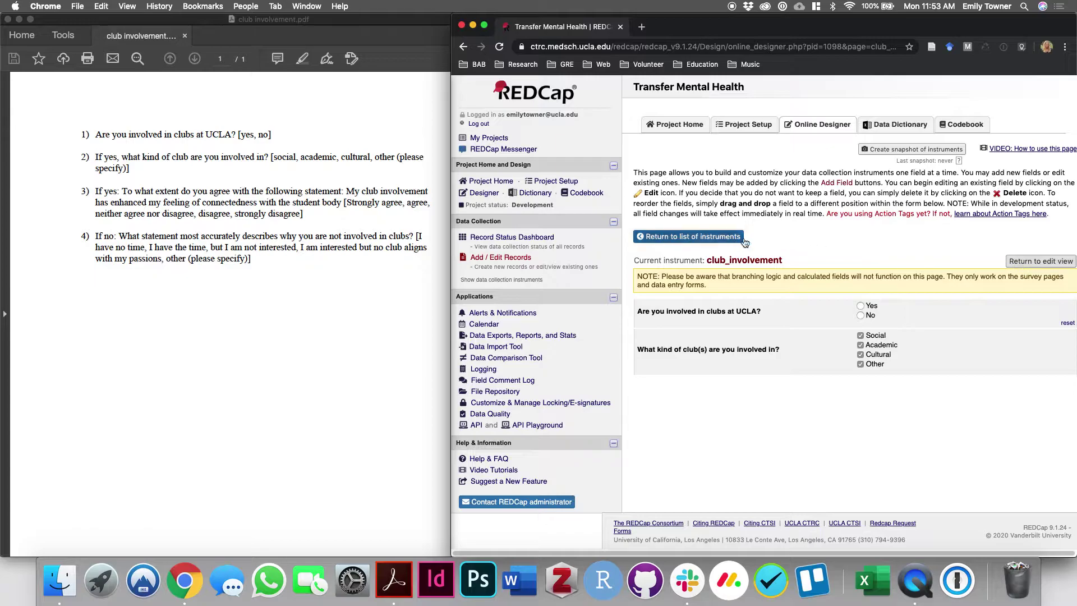
click(1041, 261)
click(861, 380)
click(861, 389)
click(861, 399)
click(861, 409)
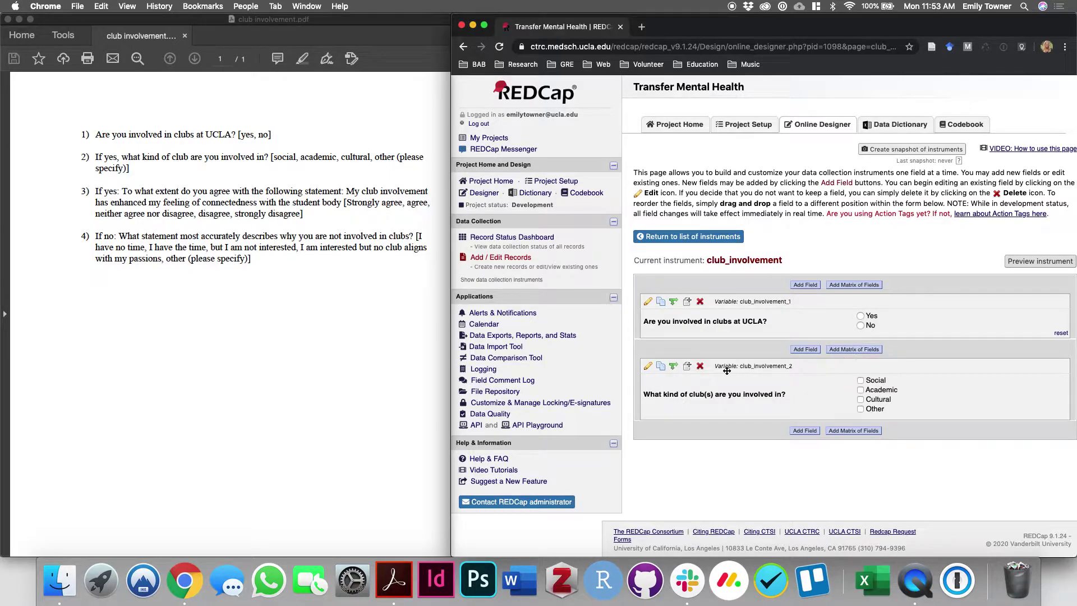
Step: Add branching logic with the Drag-N-Drop Logic Builder so club_involvement_2 shows only if club_involvement_1 = Yes (1), and save it
click(675, 367)
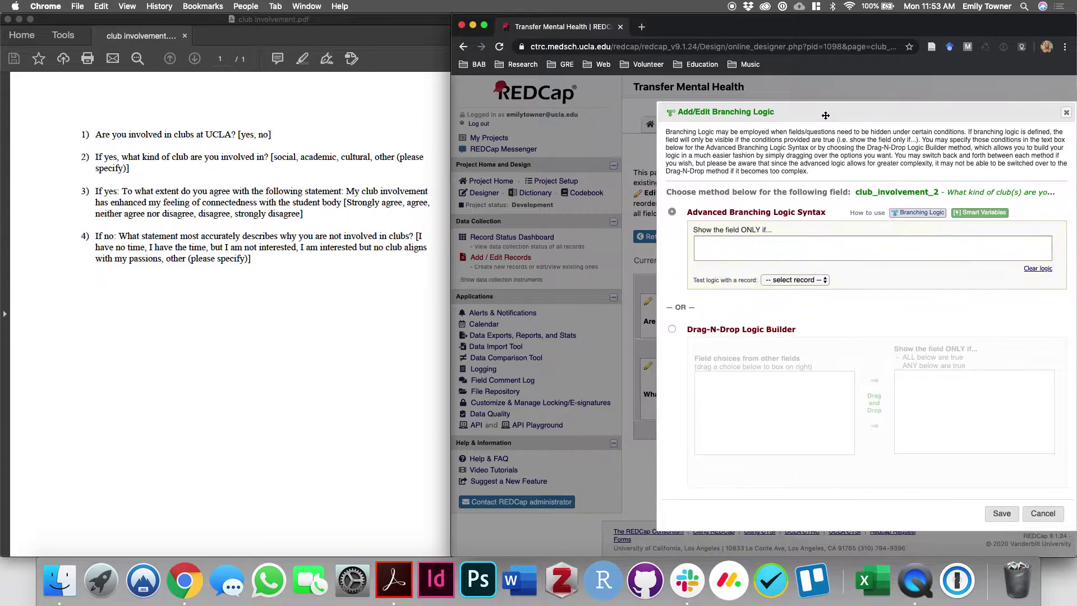
click(596, 331)
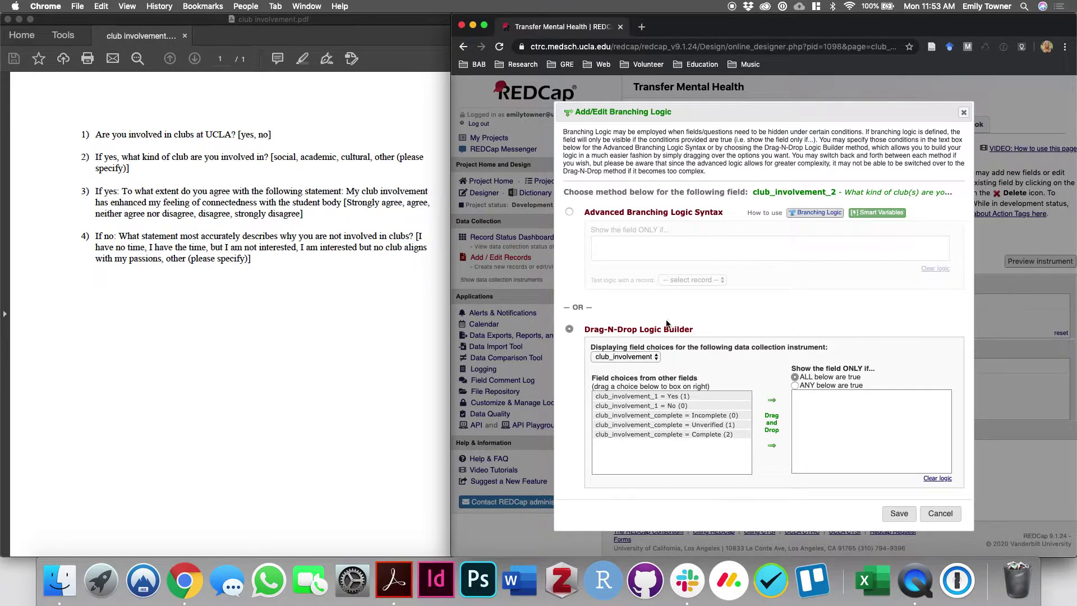
drag(619, 398, 820, 402)
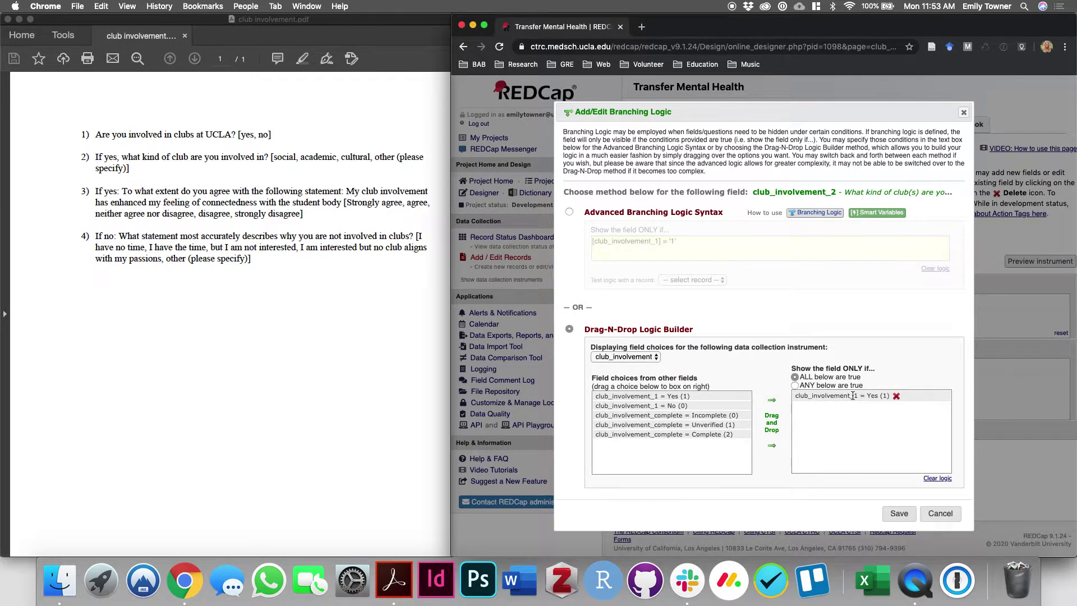
click(898, 514)
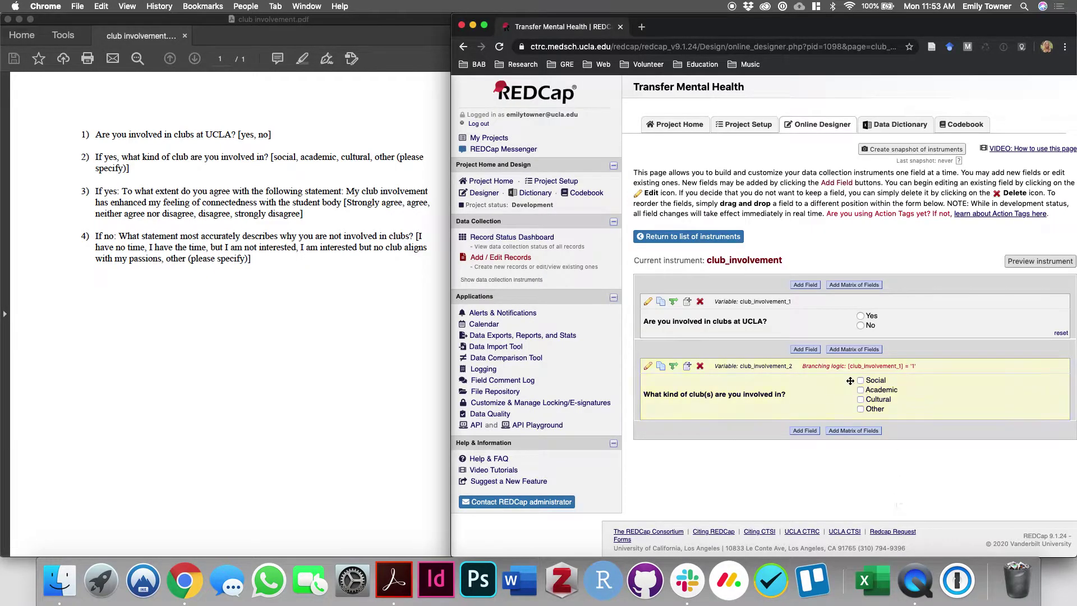
Step: Preview the instrument, read the note about branching logic, try No and Yes for the club question, and return to the edit view
click(1040, 261)
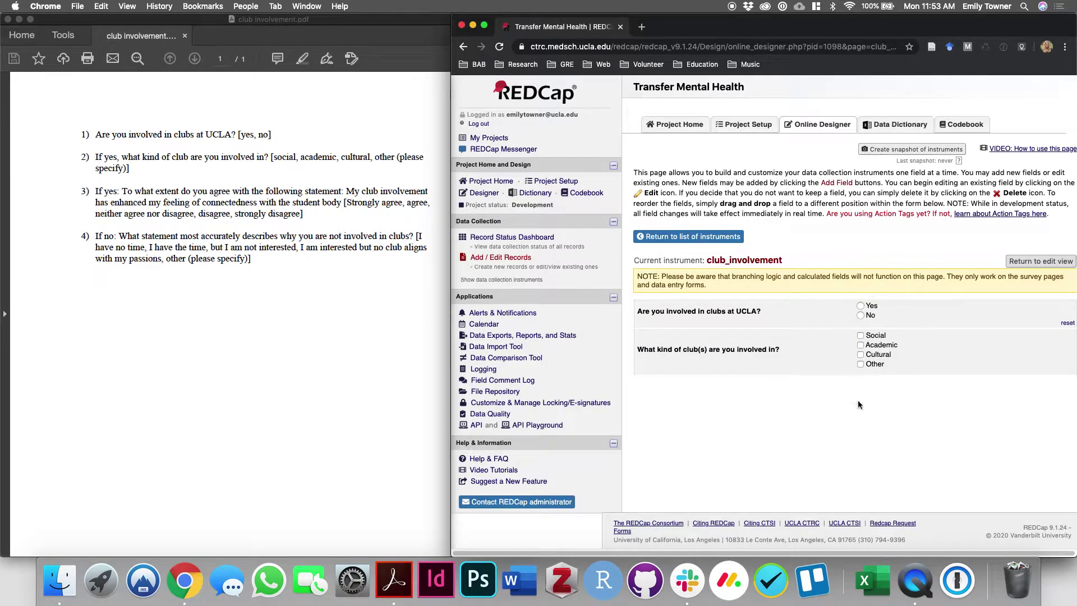
drag(684, 275, 923, 276)
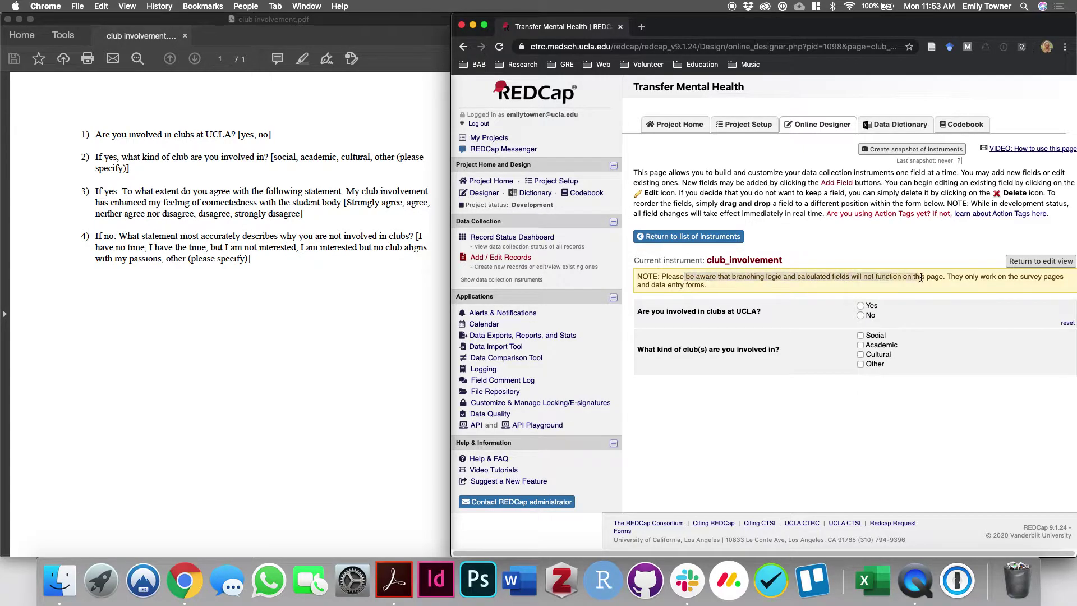
triple_click(711, 289)
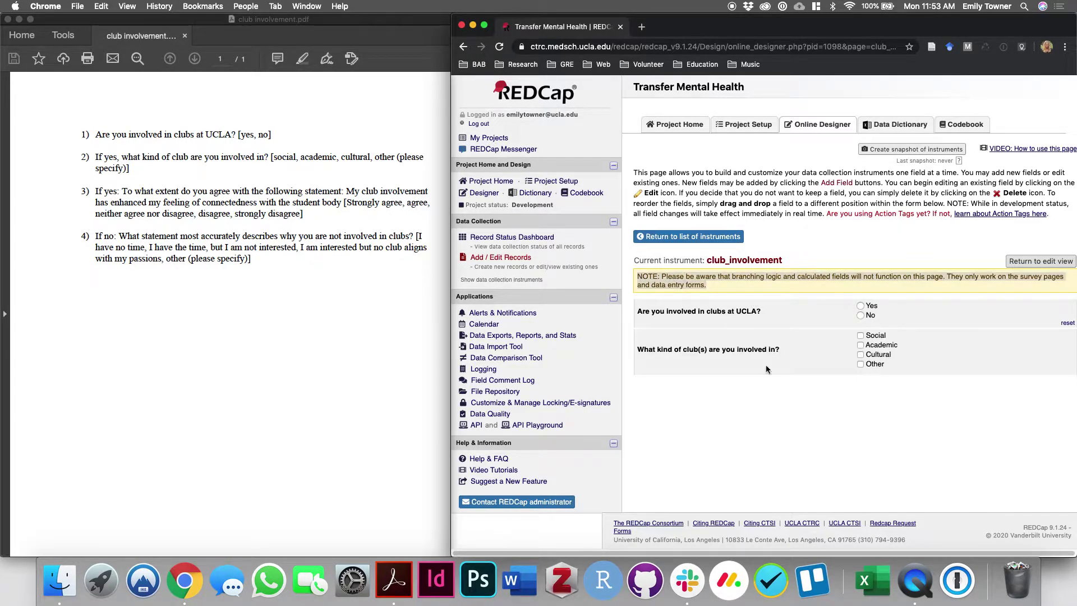
click(730, 302)
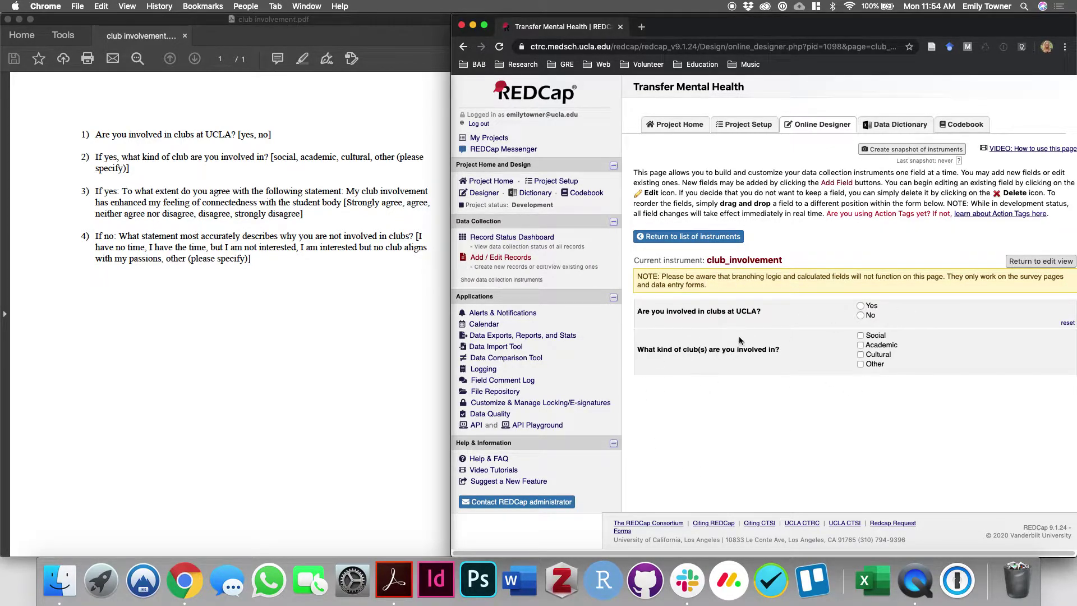
mouse_move(862, 329)
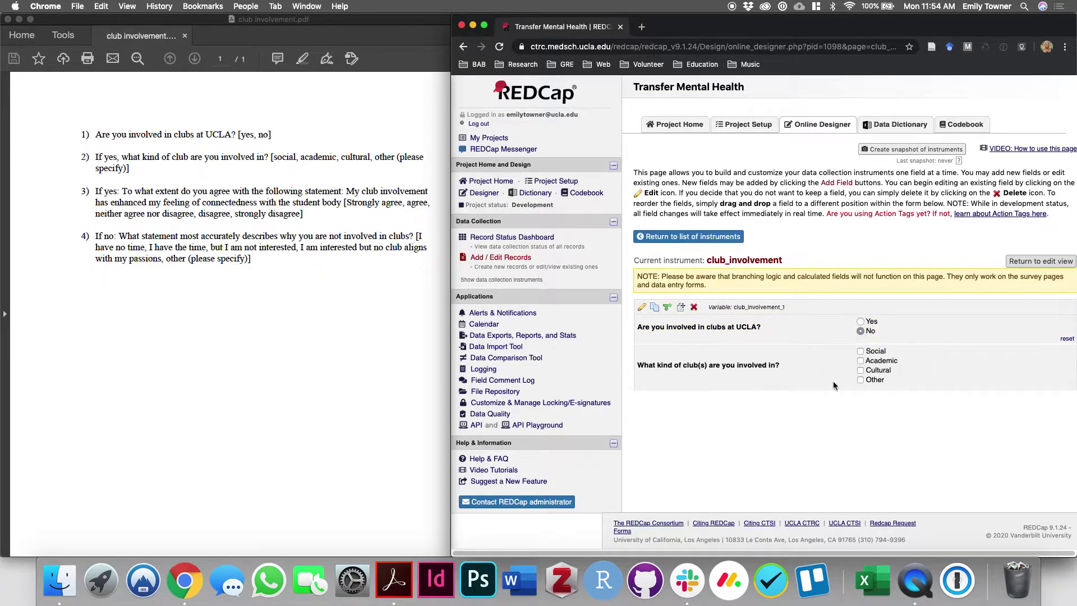
click(861, 321)
click(1029, 262)
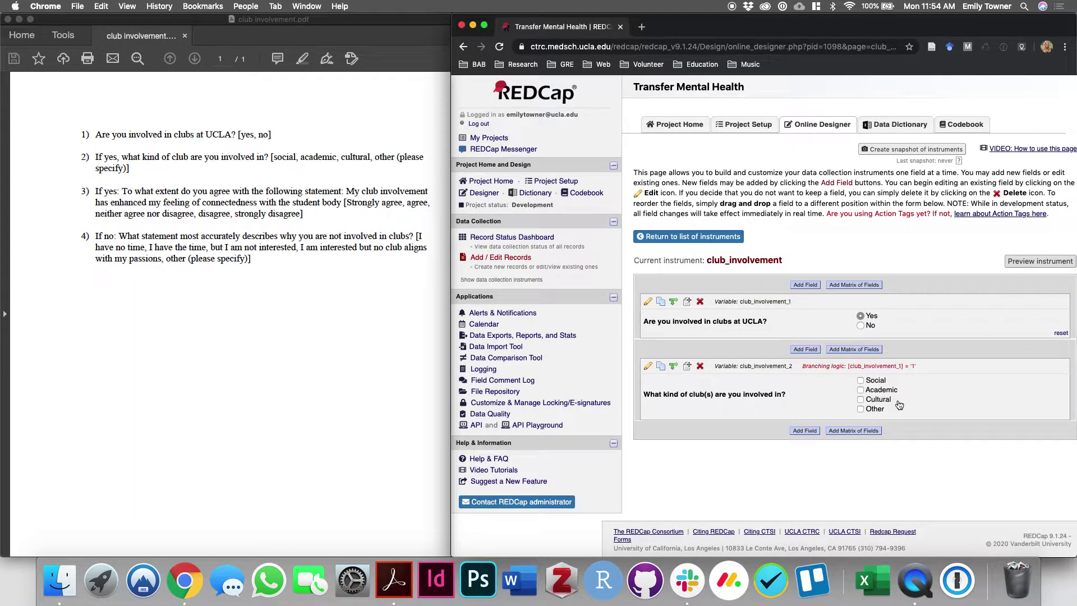
Step: Start a new participant record from Add / Edit Records and open its club_involvement form
click(505, 258)
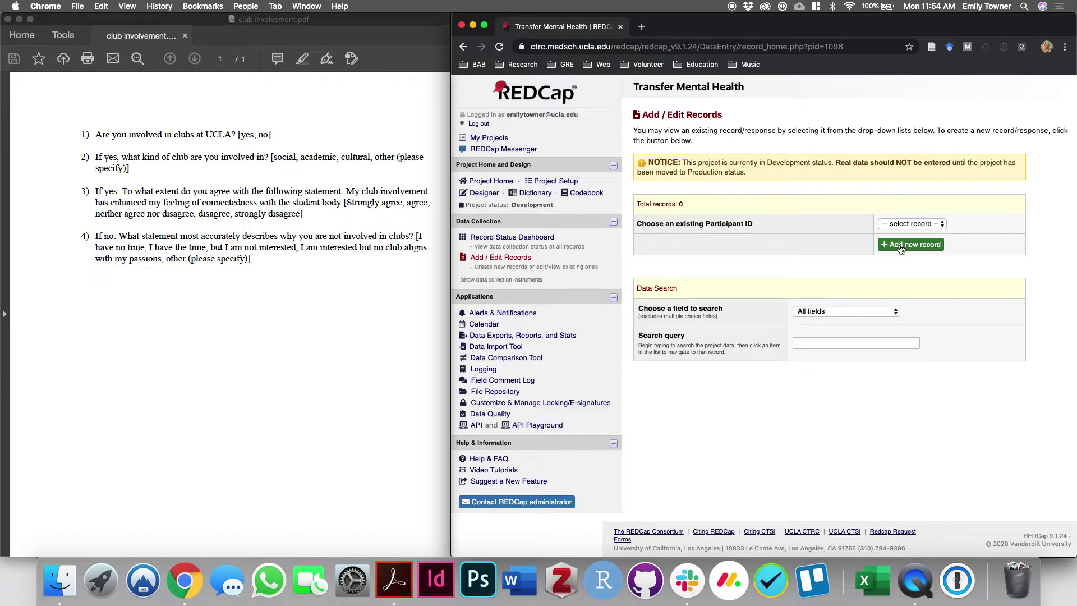
drag(554, 206, 514, 207)
click(708, 240)
click(912, 244)
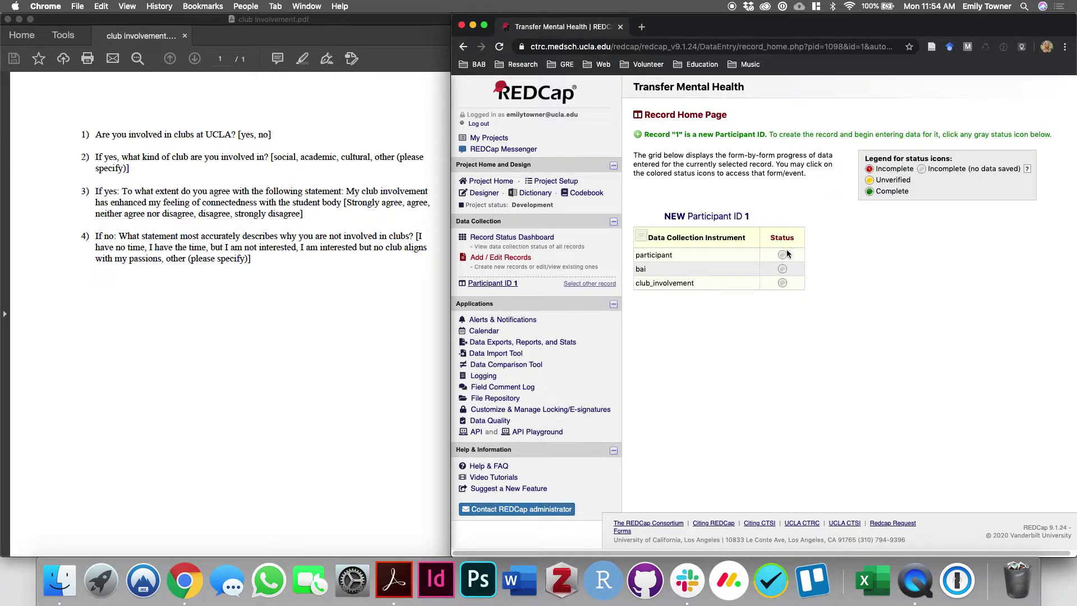
click(515, 261)
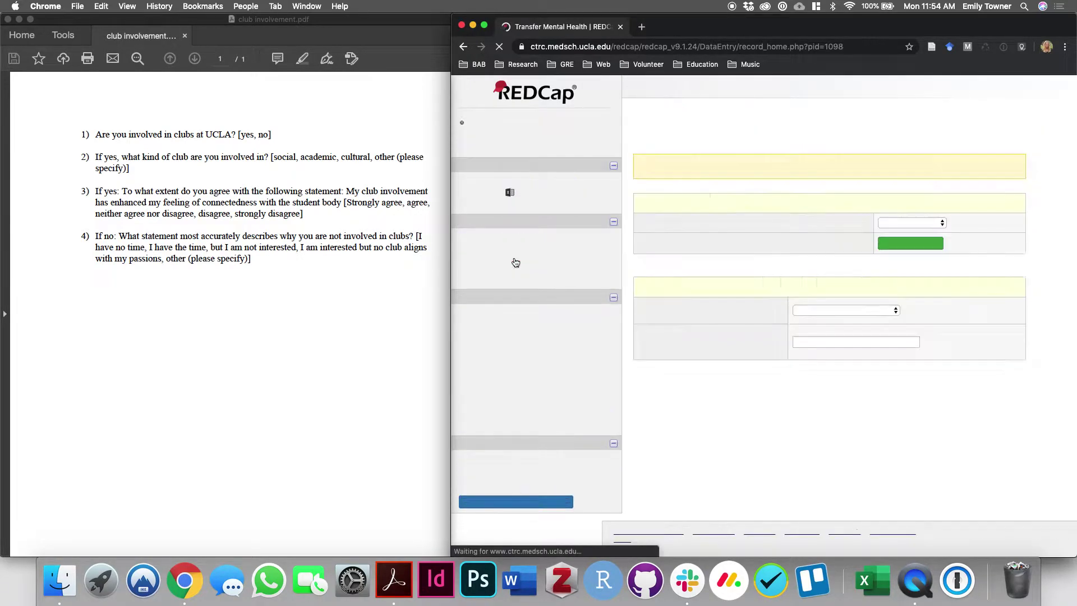
click(892, 248)
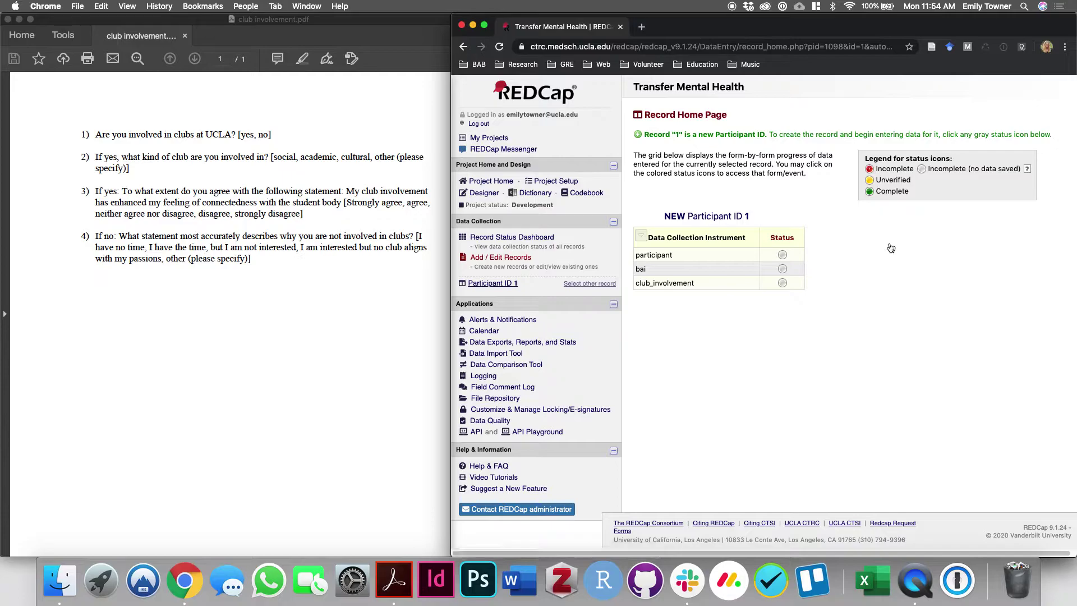
click(783, 284)
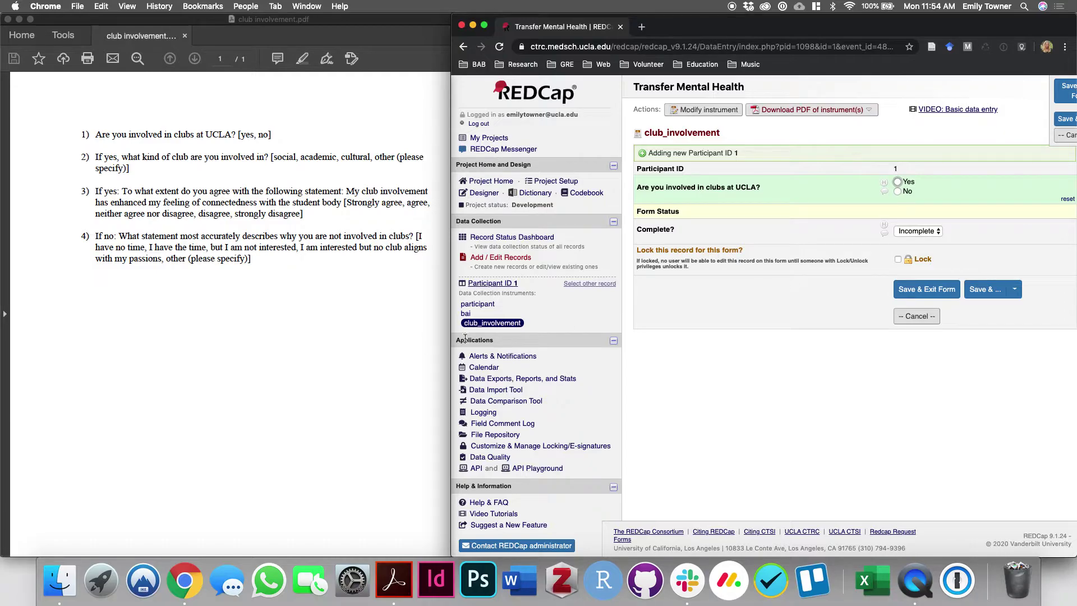
Step: Widen the browser window and test the branching logic by answering the club question Yes, No, and Yes again
drag(452, 345, 346, 345)
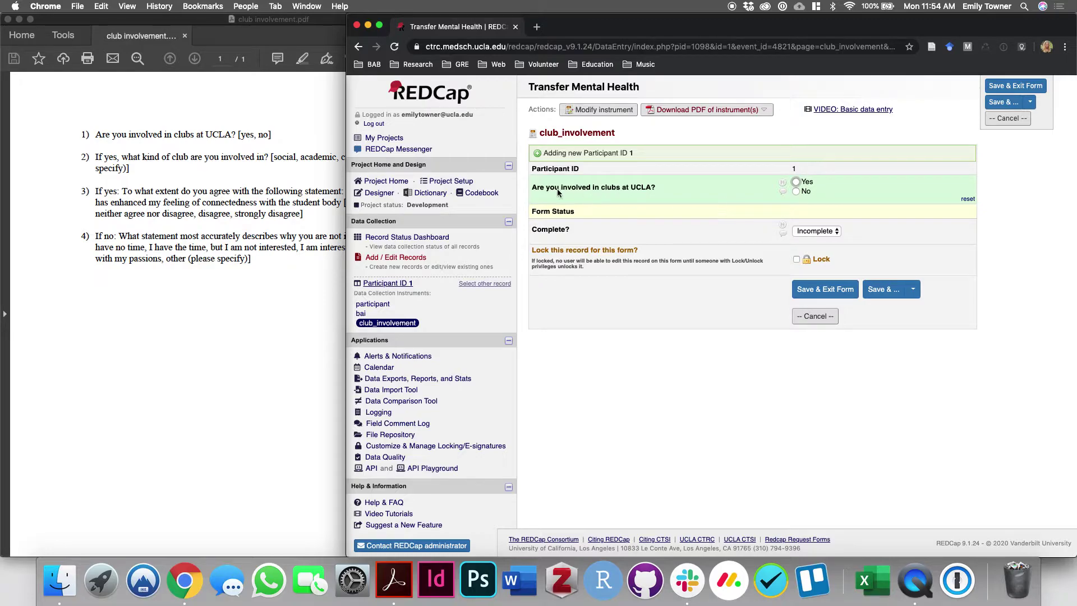
click(796, 181)
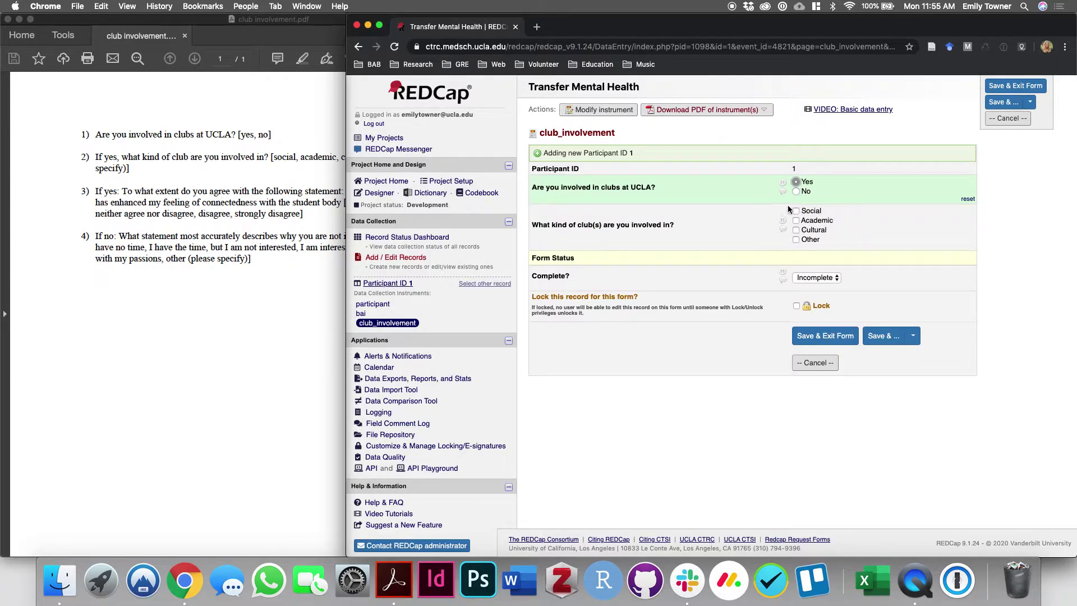
click(796, 191)
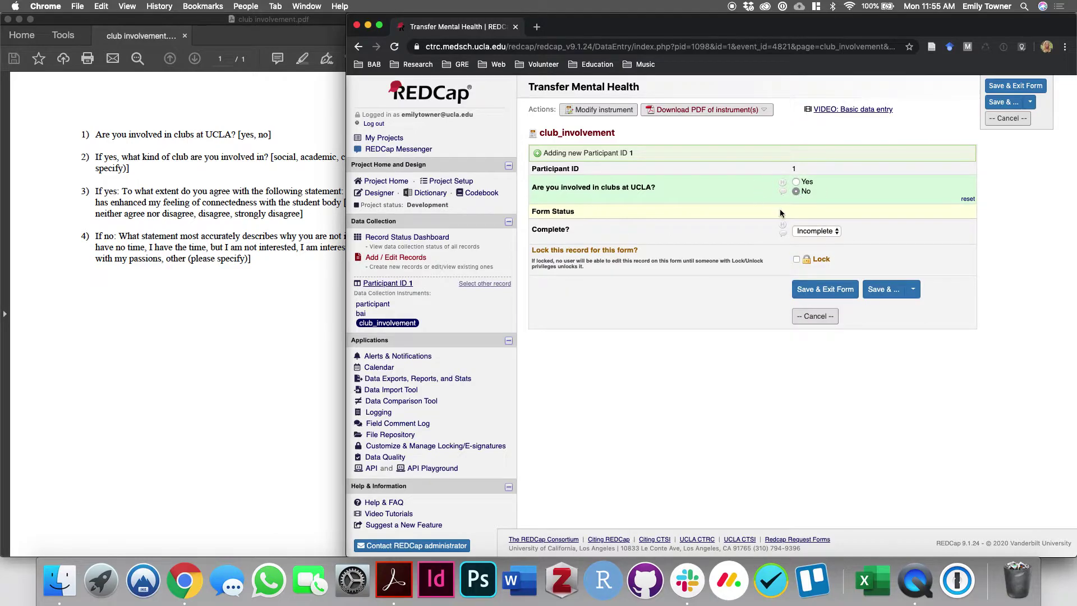
click(796, 182)
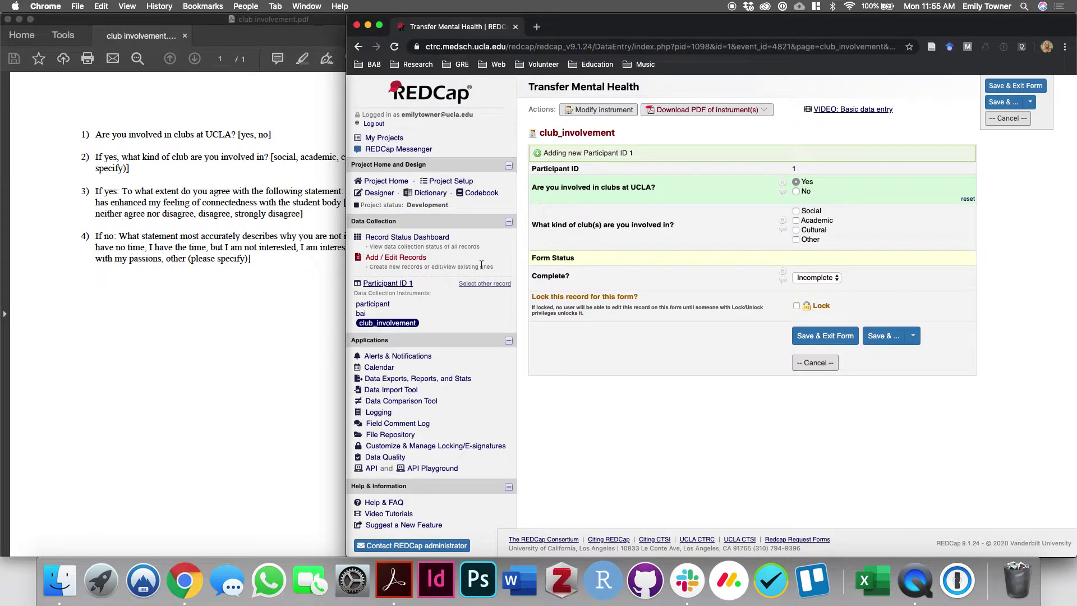
Step: Return to club_involvement in the Designer without saving the record's changes, and check question 2 in the questionnaire PDF
click(384, 194)
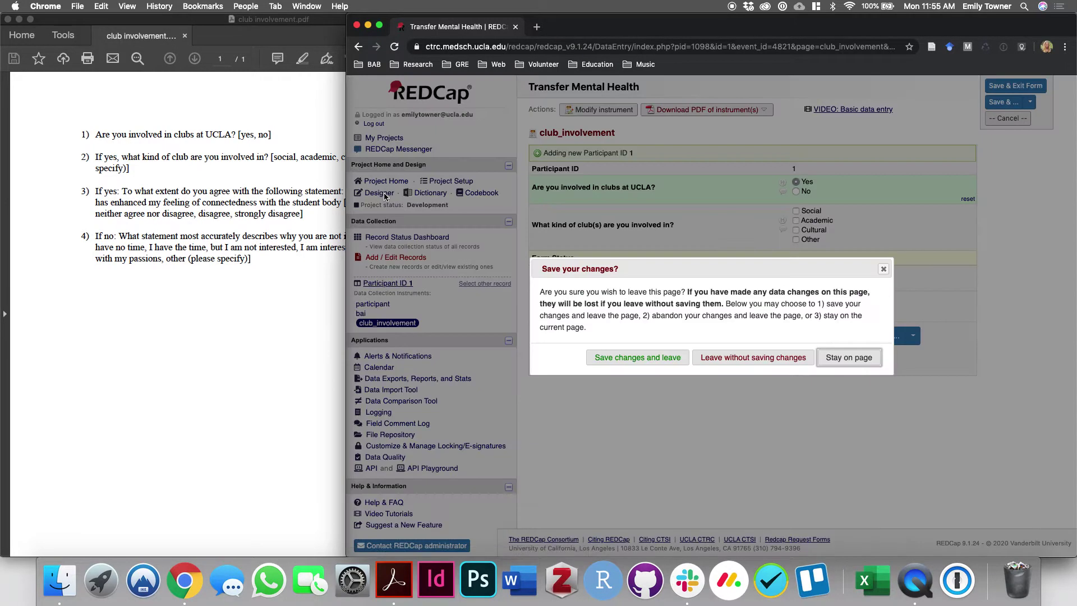
click(715, 358)
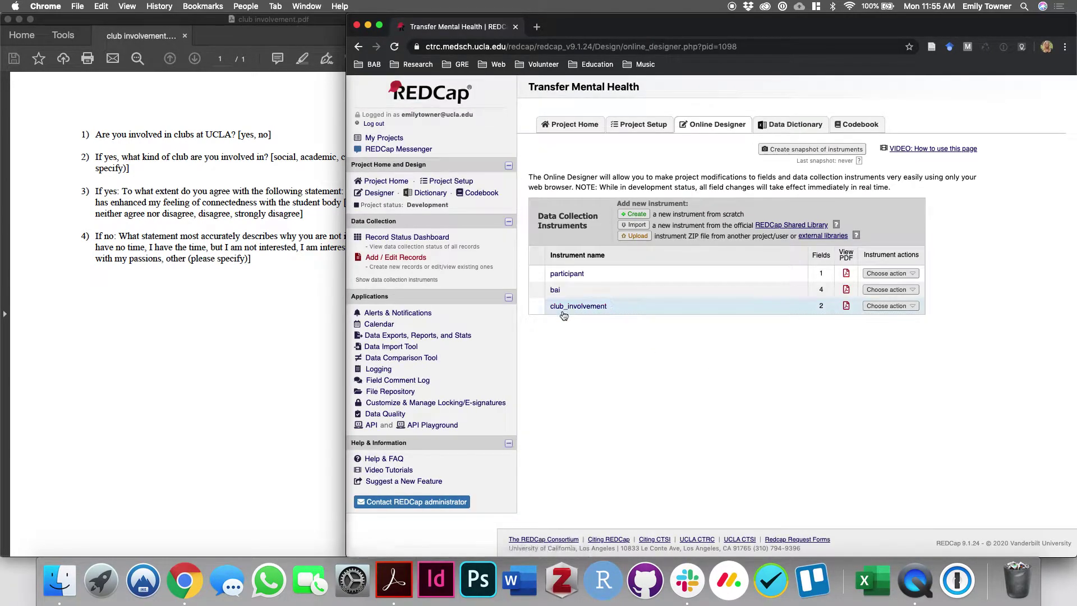
click(566, 313)
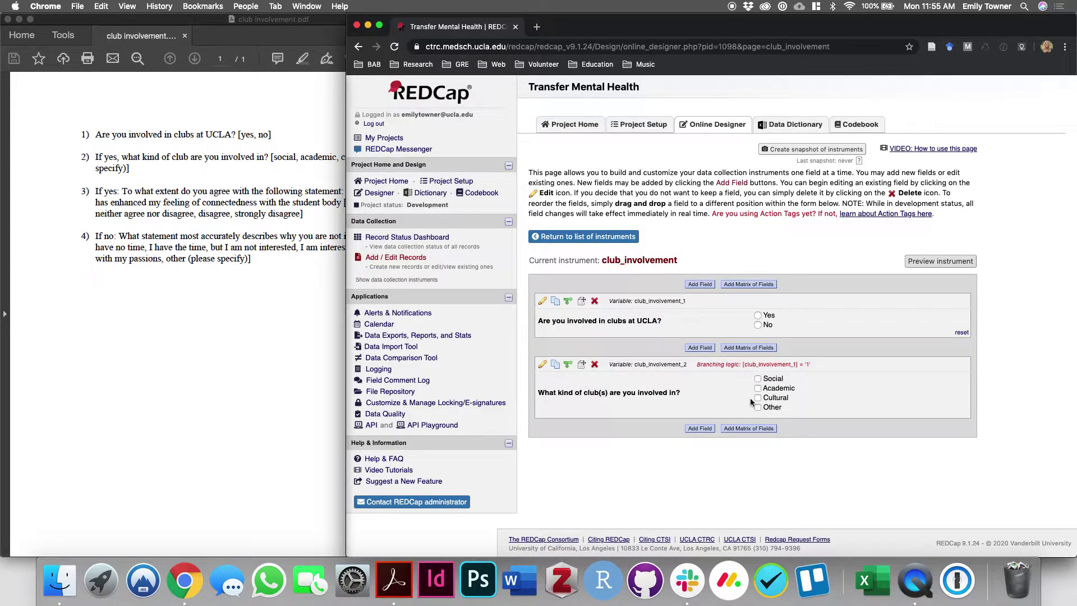
click(342, 387)
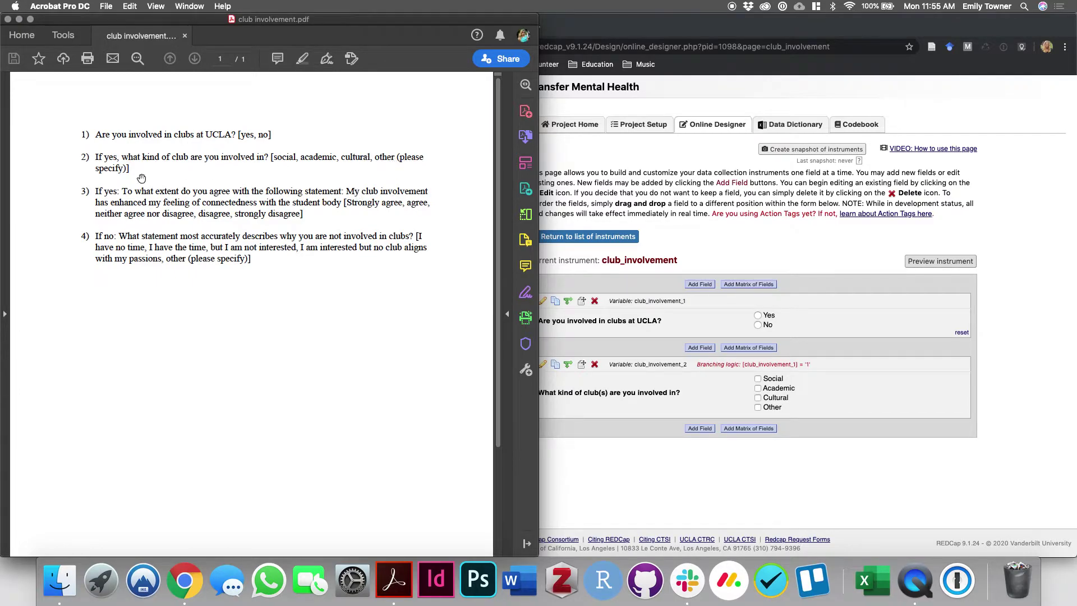
click(749, 455)
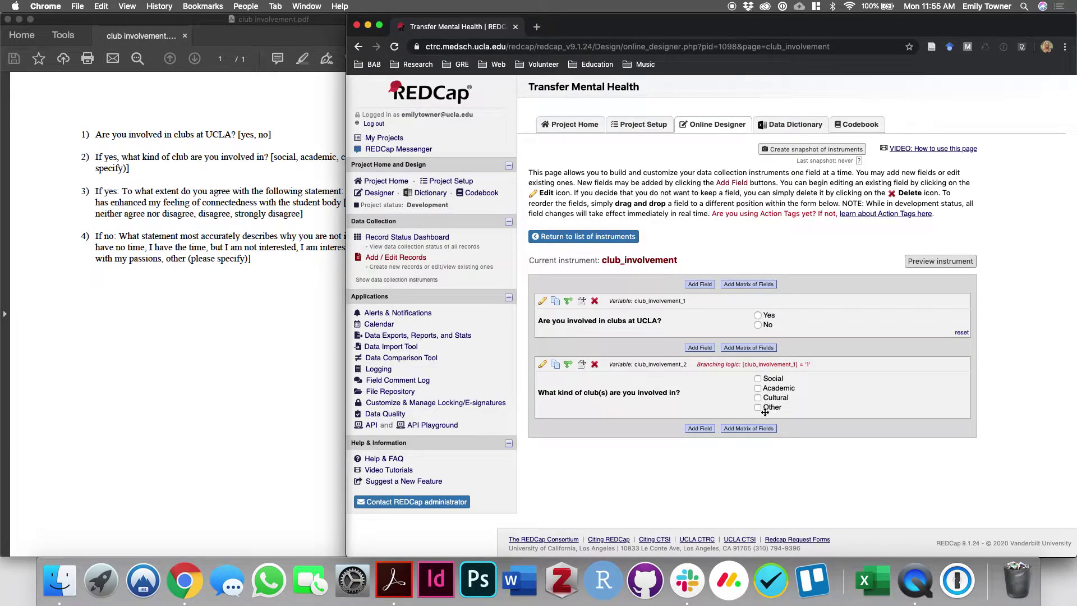
Step: Start a new Text Box field below the club type question and check the wording of question 2 in the questionnaire PDF
click(692, 429)
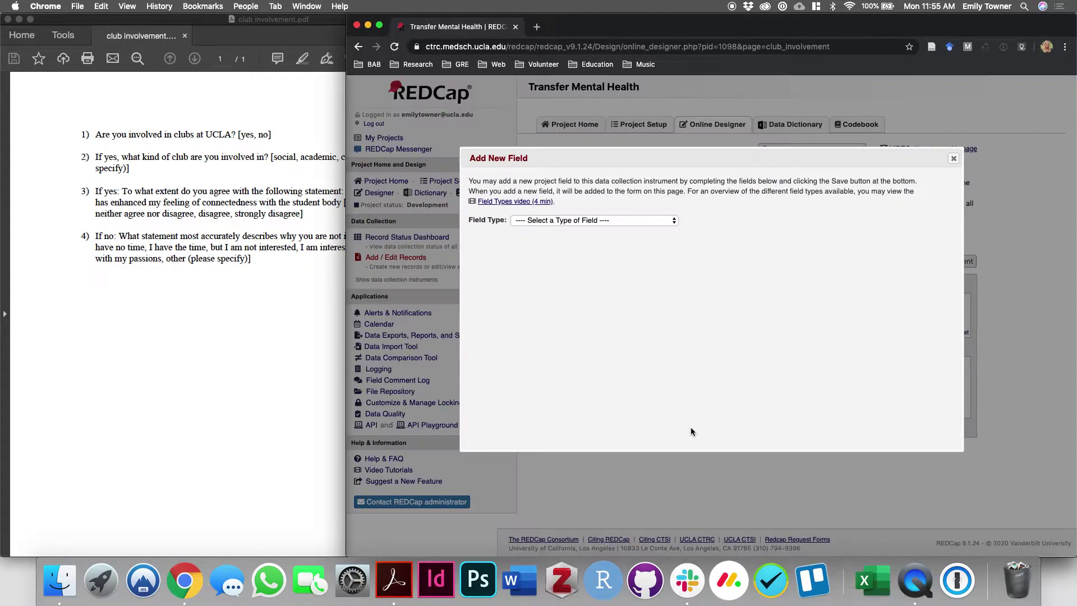
click(644, 223)
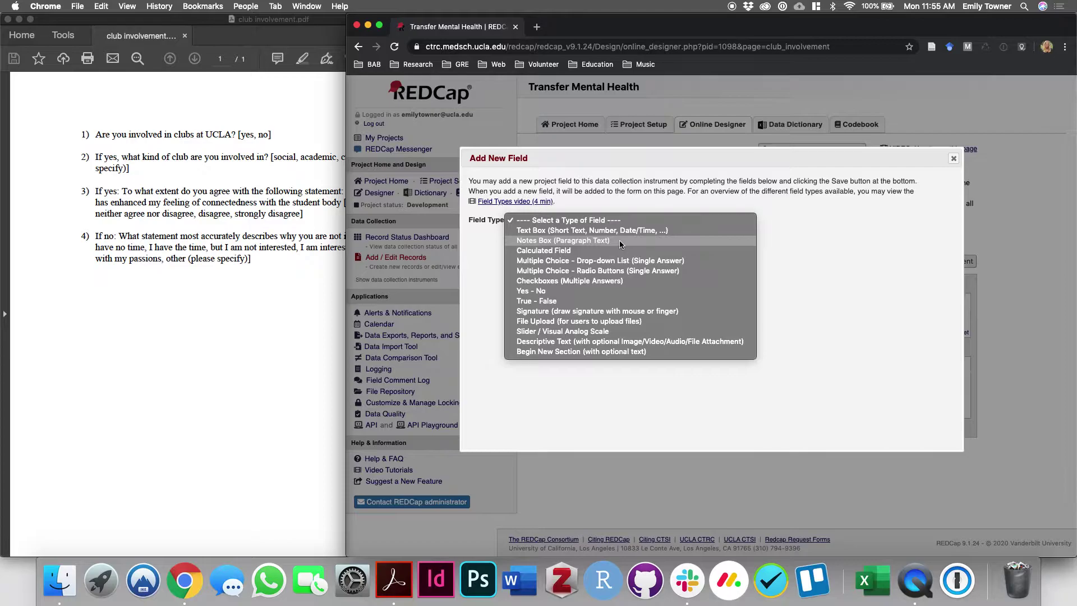
click(520, 231)
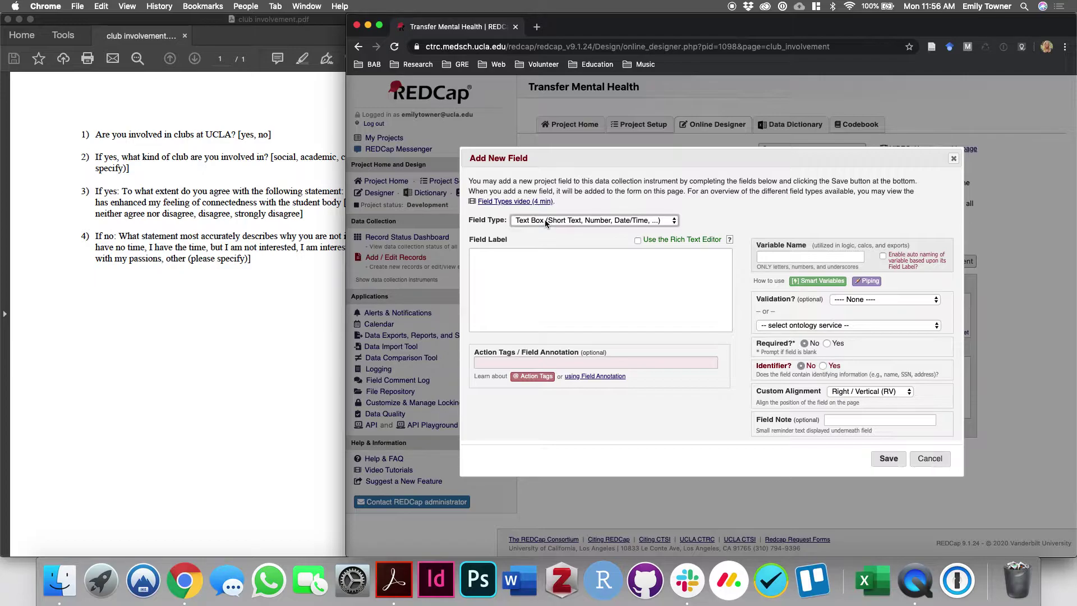
click(553, 271)
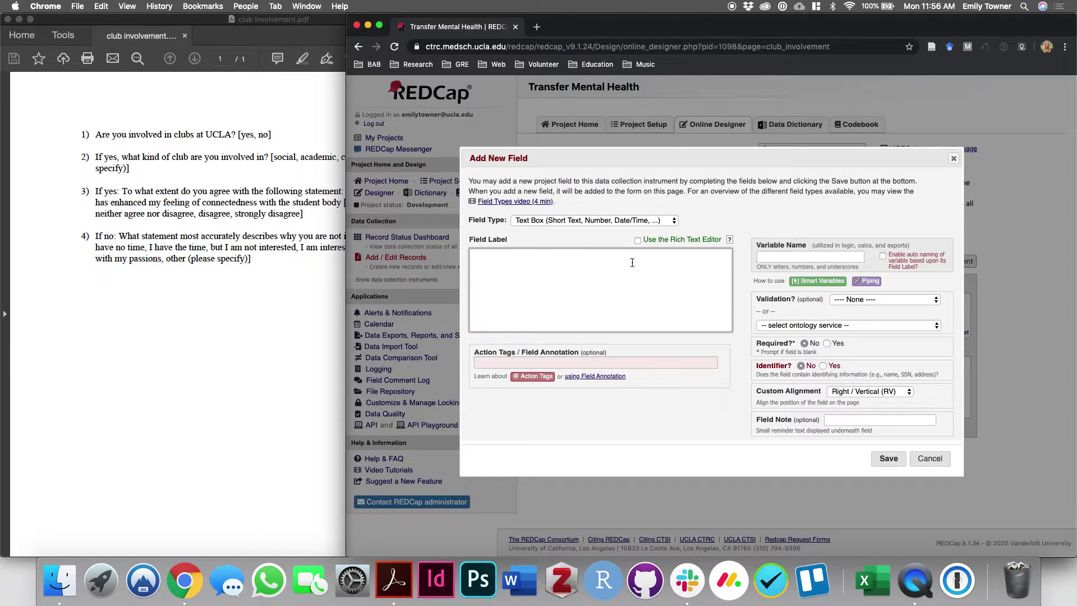
drag(559, 158, 610, 146)
click(248, 285)
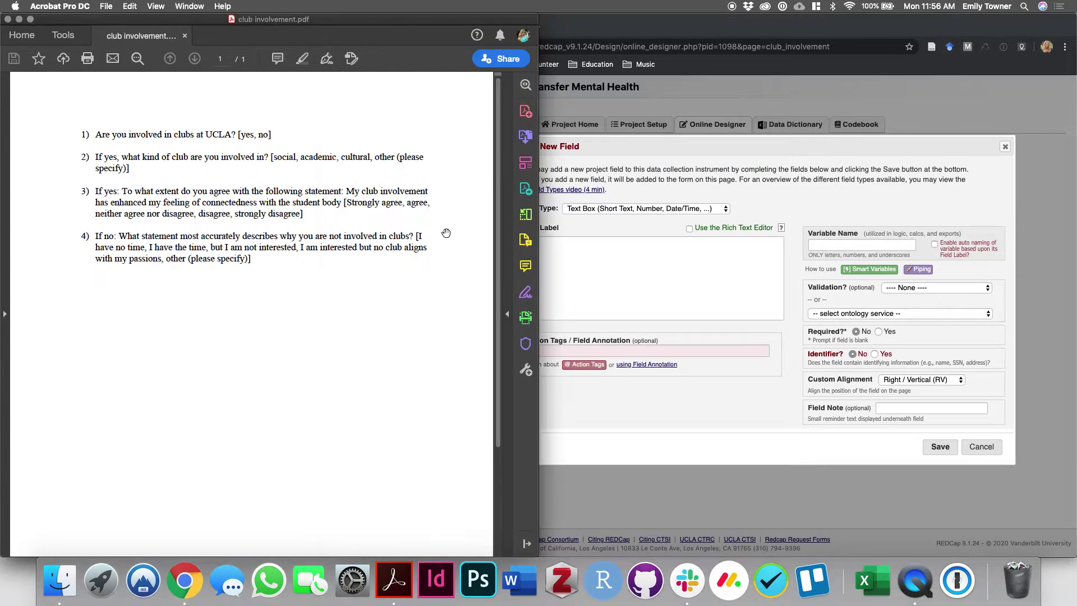
click(646, 292)
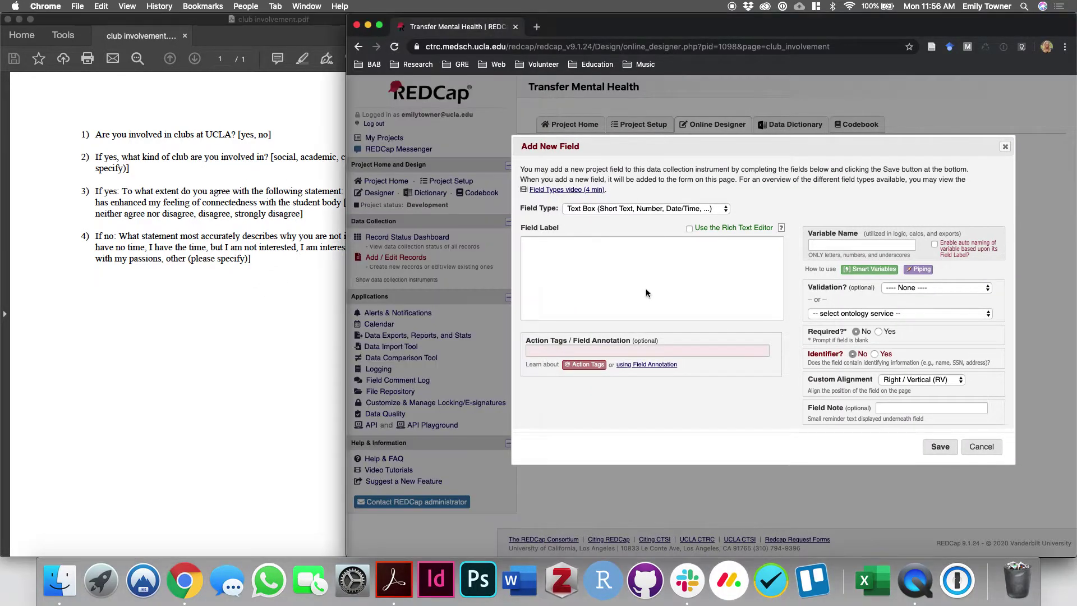
Step: Label the new field "Please specify", name its variable club_involvement_3, and save it
click(657, 280)
text(Ple)
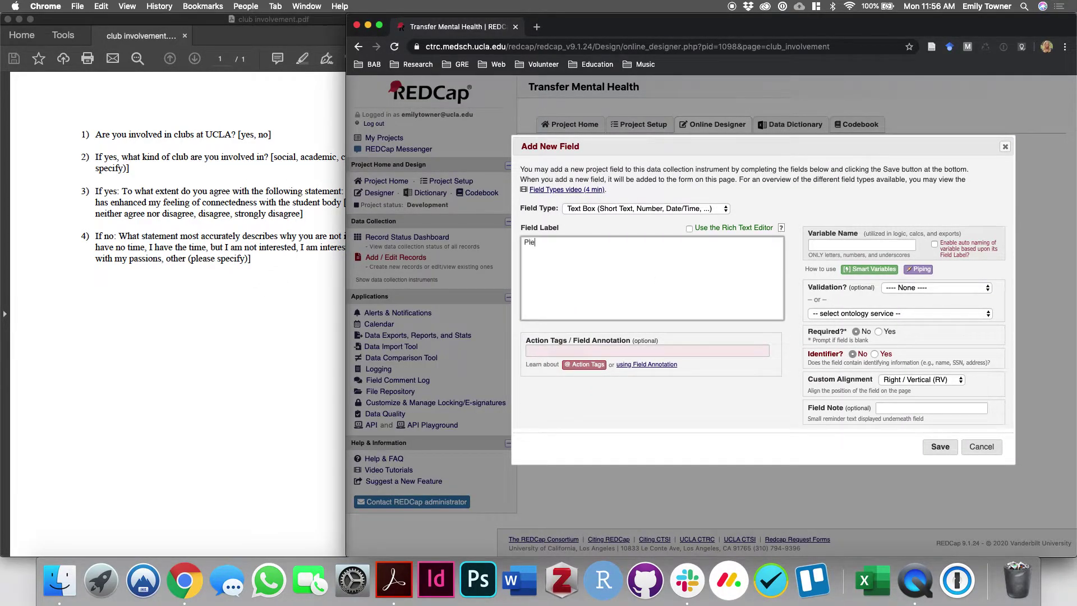
text(se)
key(BackSpace)
key(BackSpace)
click(858, 246)
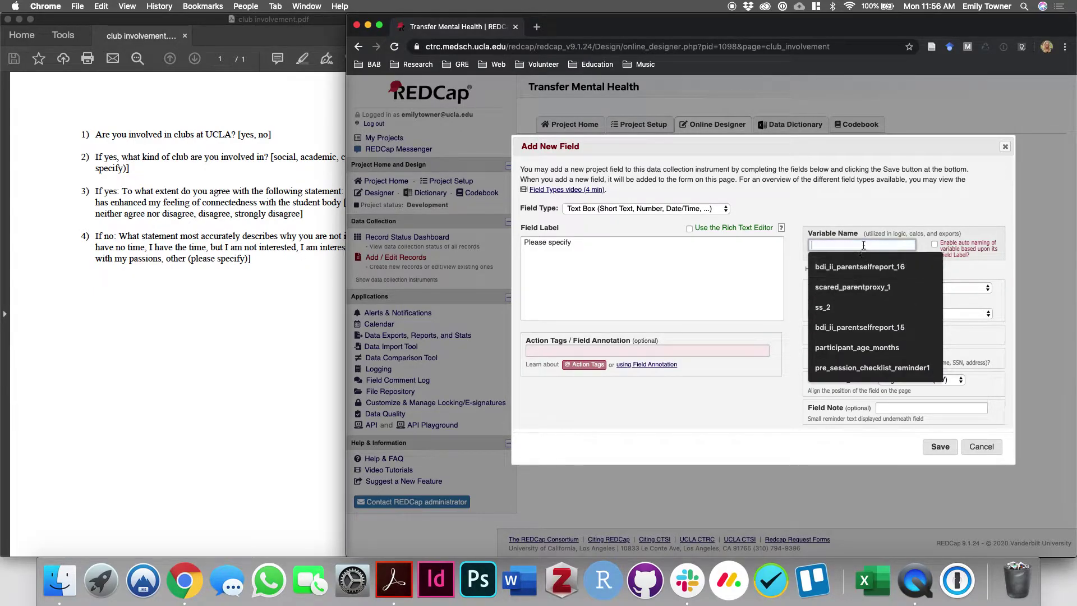
text(club_involvement_2)
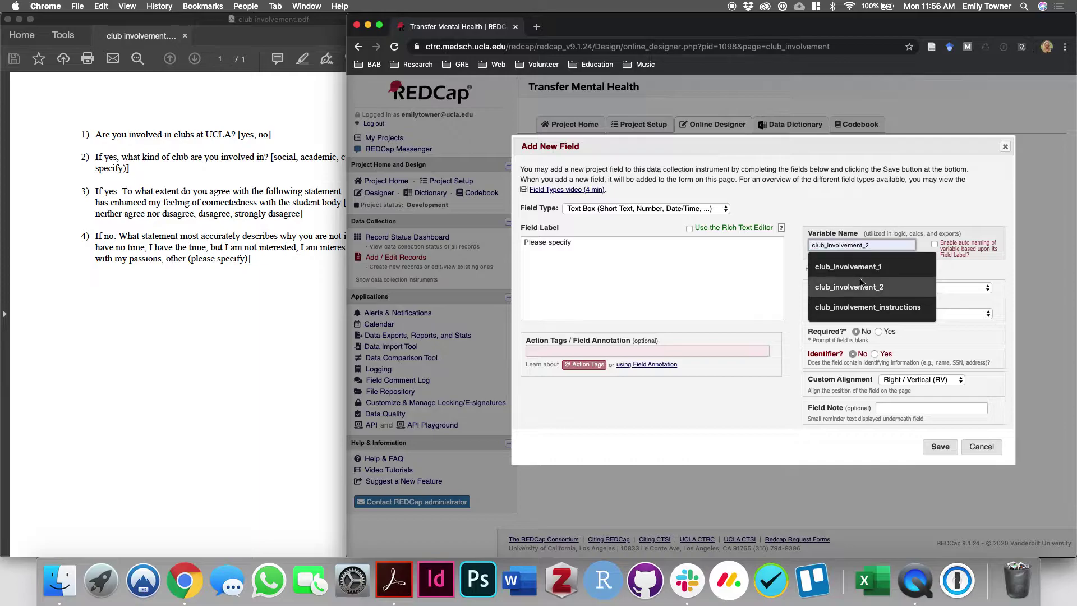
click(864, 287)
key(BackSpace)
text(3)
click(935, 445)
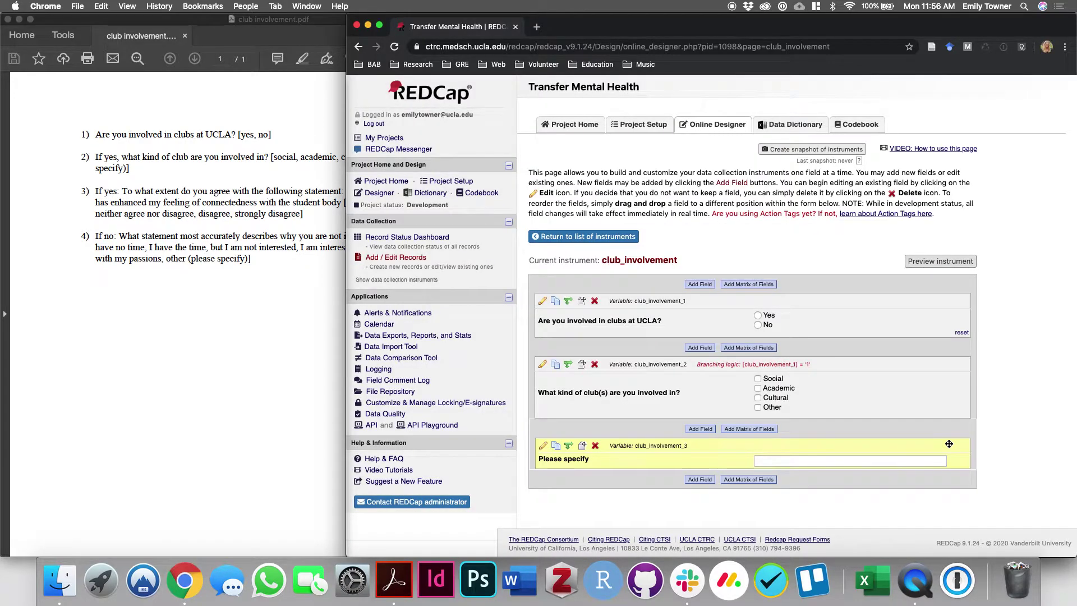
Step: Copy the variable name club_involvement_2 from the club type question's settings and close them without saving
click(804, 462)
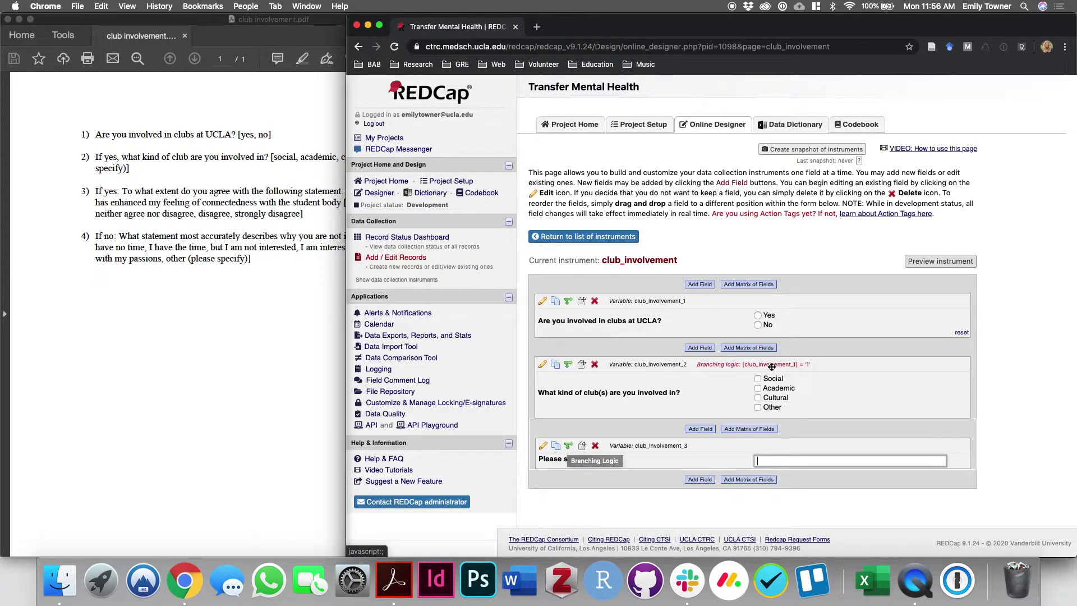
click(543, 364)
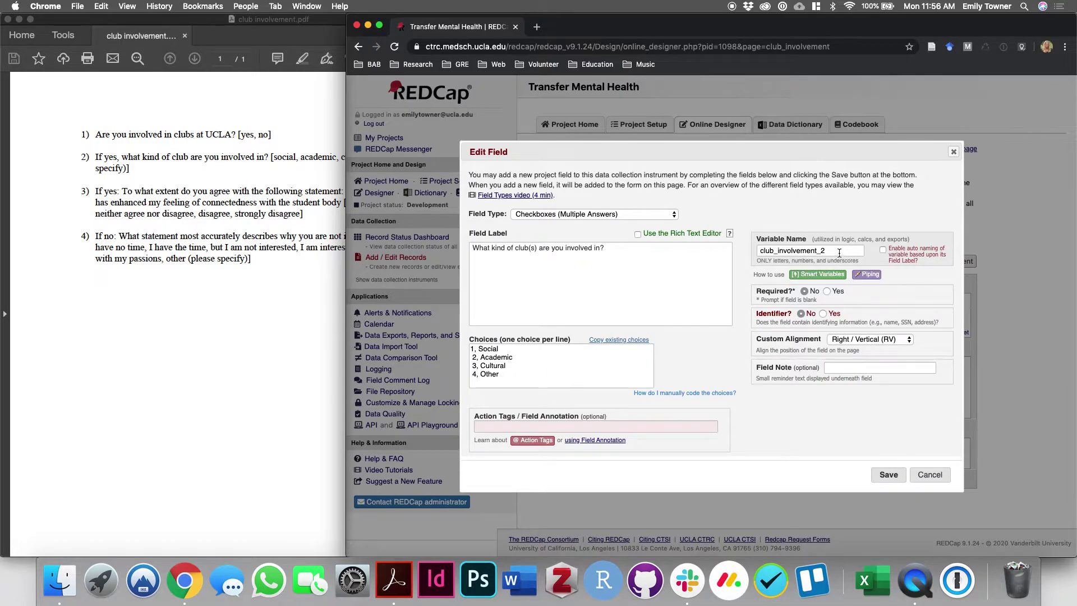
drag(840, 253, 758, 252)
key(super+c)
right_click(782, 253)
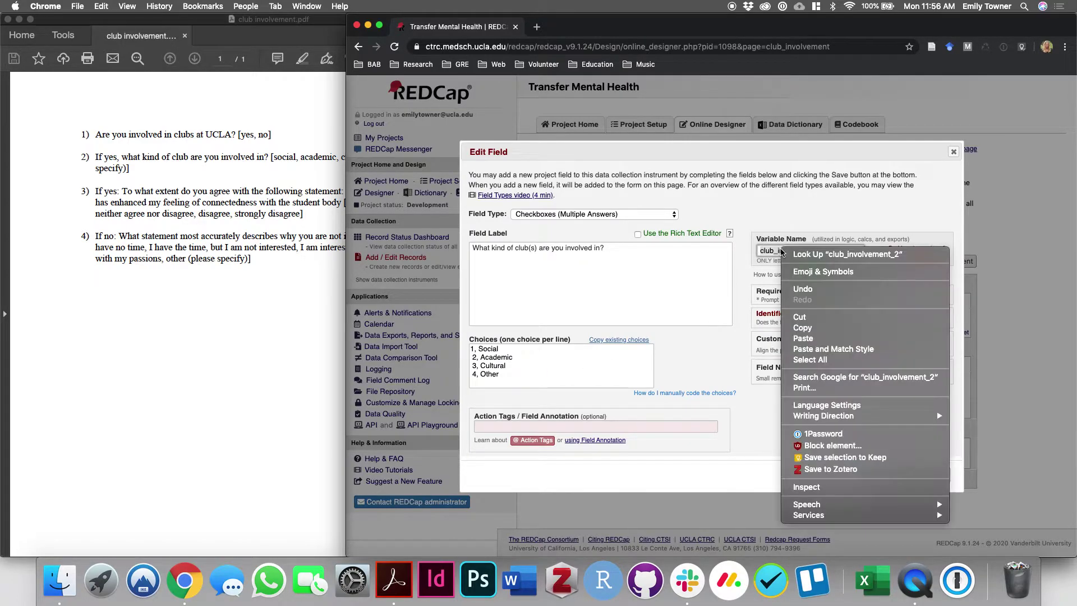
click(797, 328)
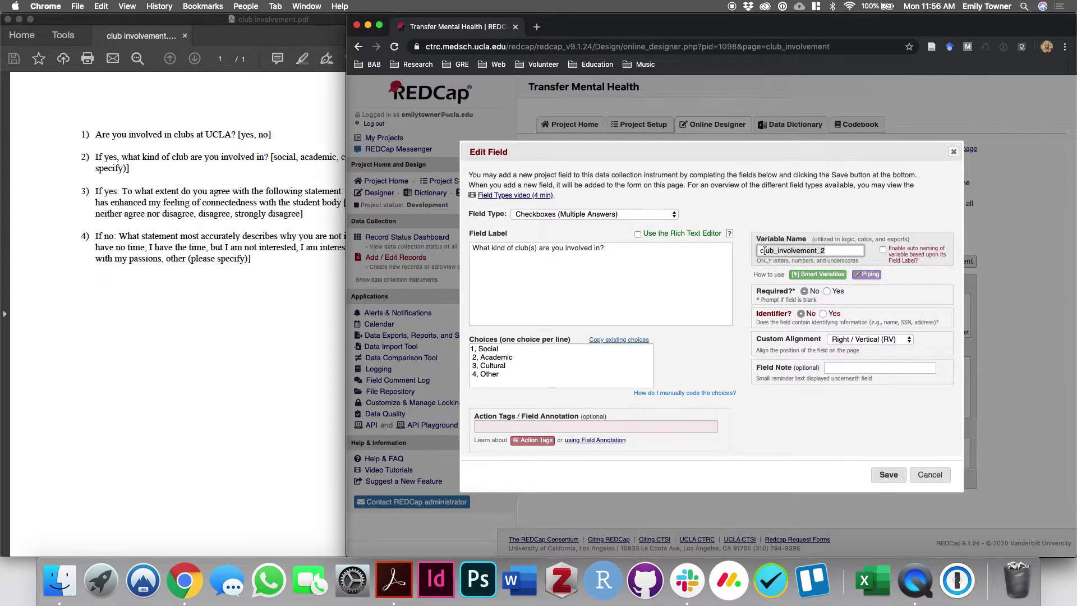
click(927, 473)
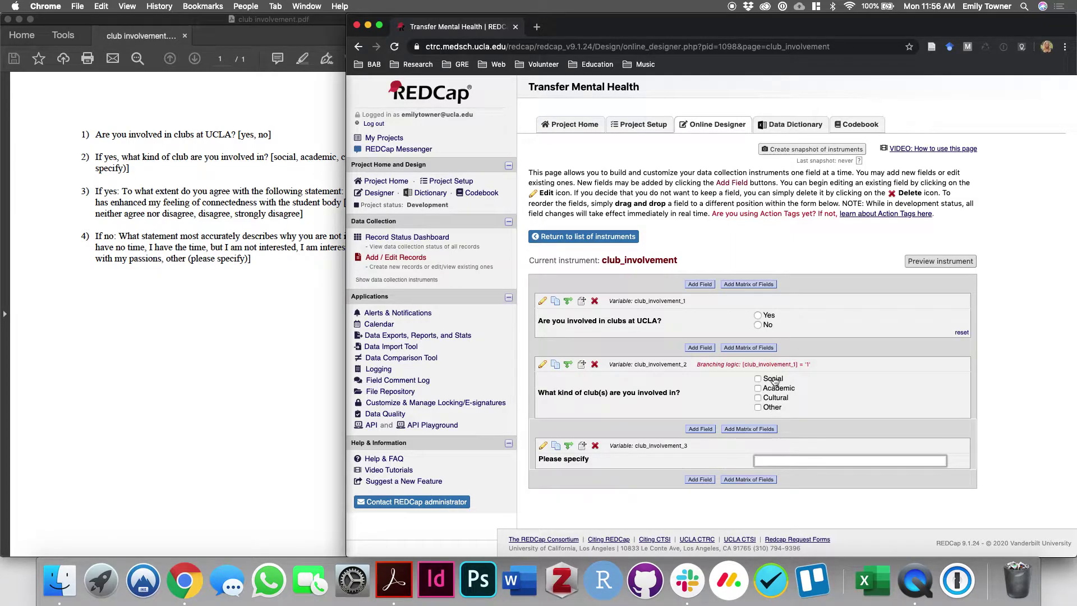
Step: Check the numeric code of the Other choice and the variable name in the club type question's settings
click(542, 364)
drag(561, 374, 472, 375)
click(821, 253)
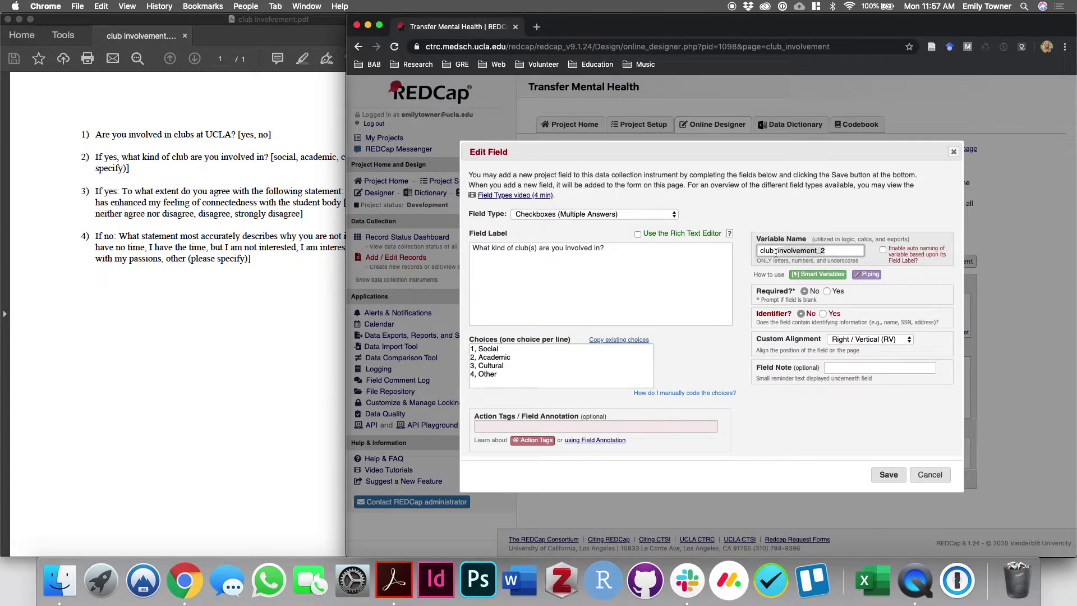
click(949, 151)
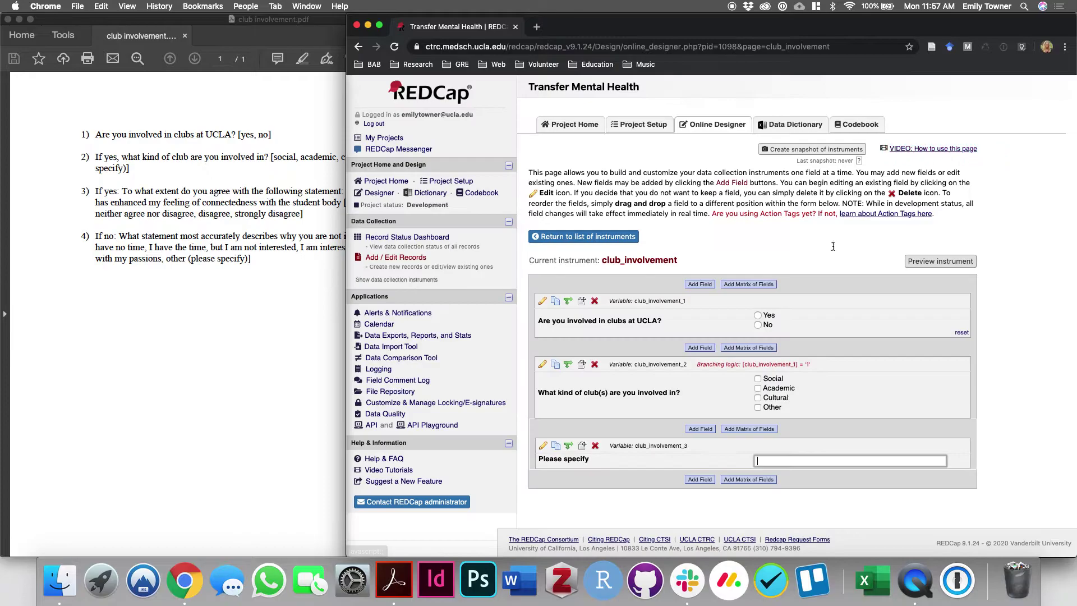
Step: Try the branching logic [club_involvement_2] = '4' on the "Please specify" field and save it
click(569, 447)
click(601, 244)
key(super+v)
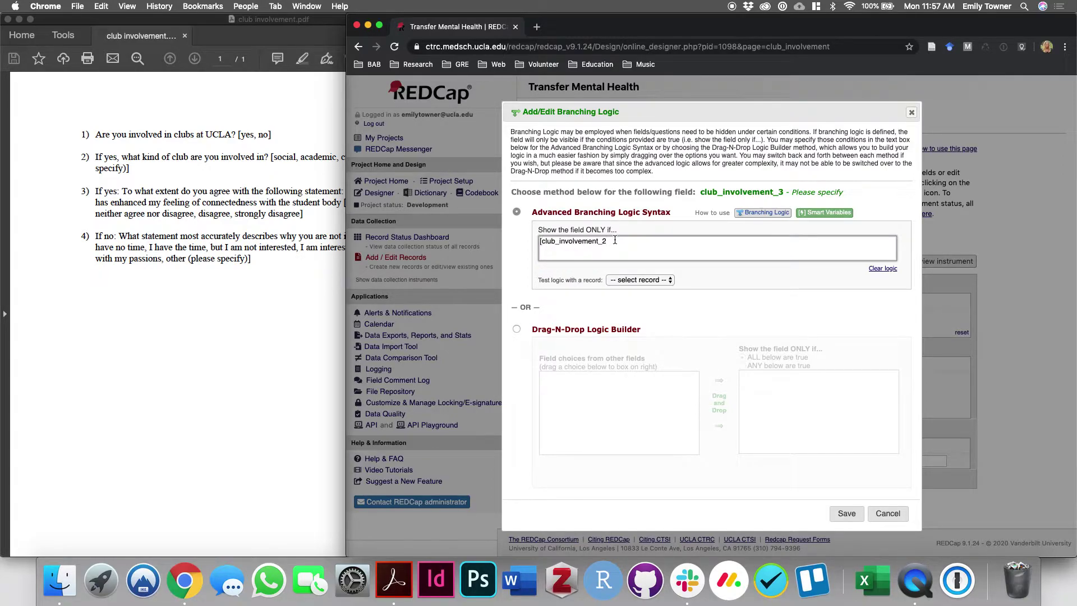
text(=)
click(845, 513)
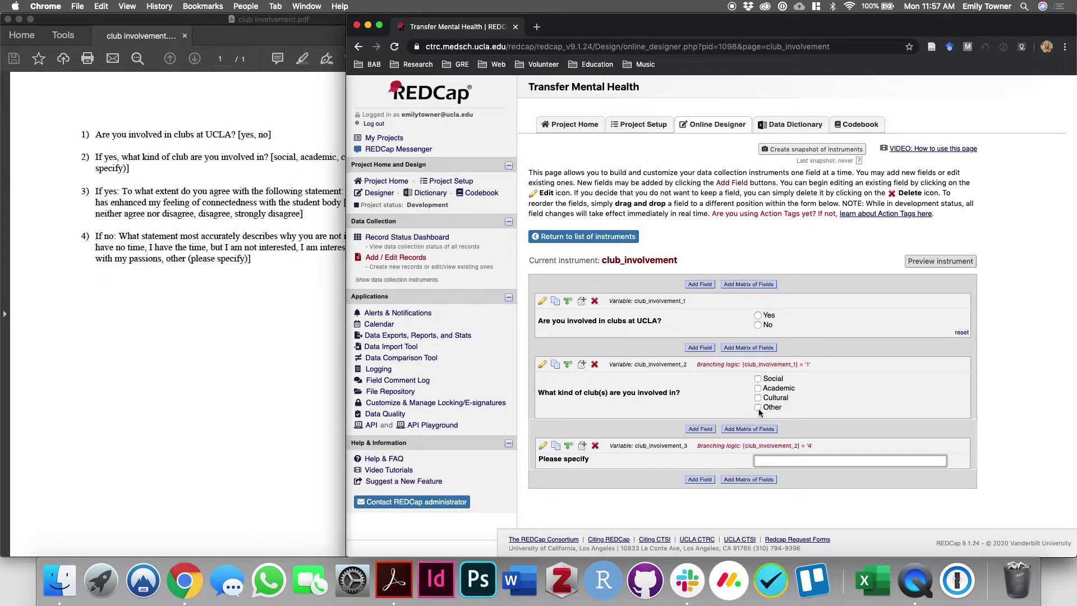
Step: Check the branching logic in a new participant record's club_involvement form, and return to club_involvement in the Designer
click(396, 258)
click(814, 245)
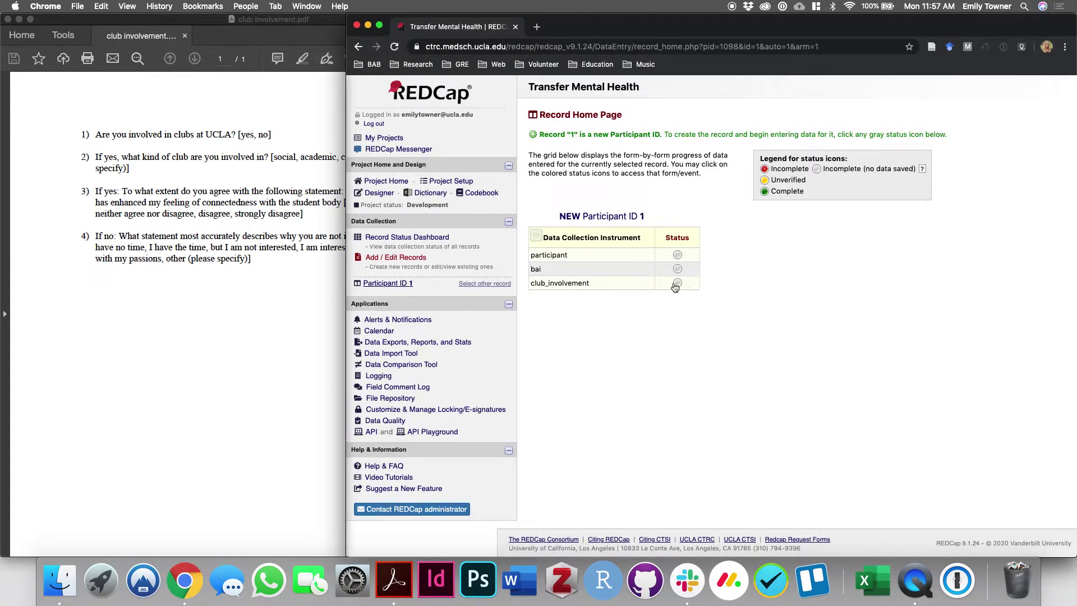
click(677, 283)
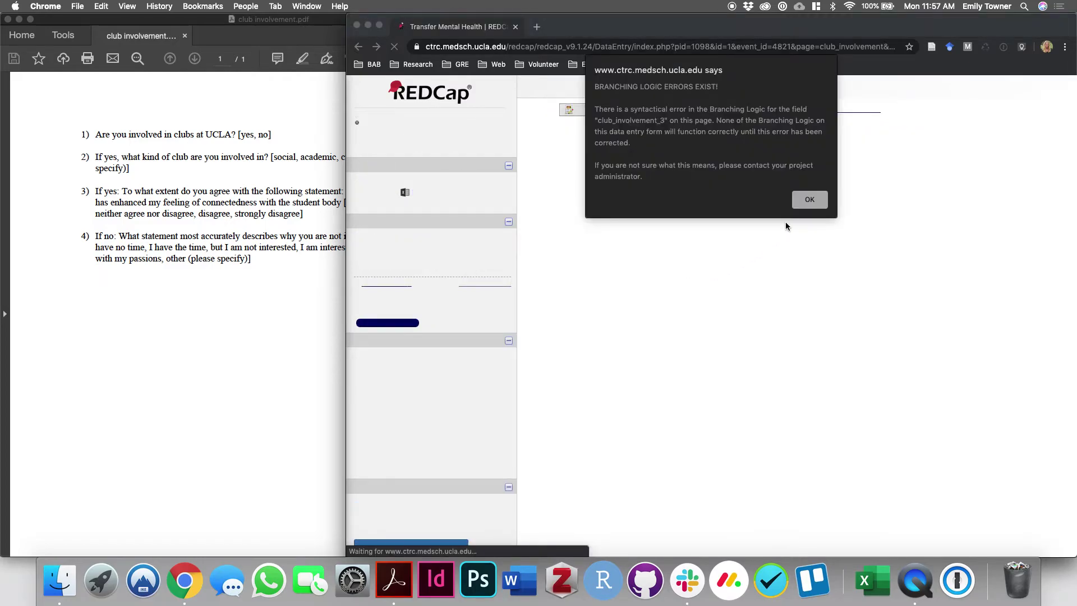
click(805, 199)
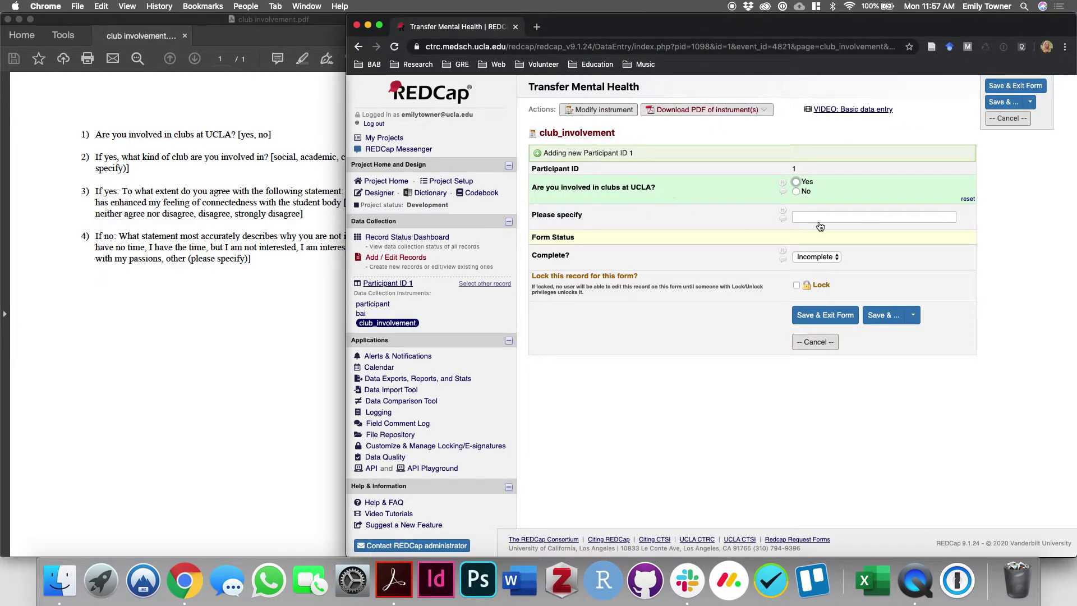
click(418, 242)
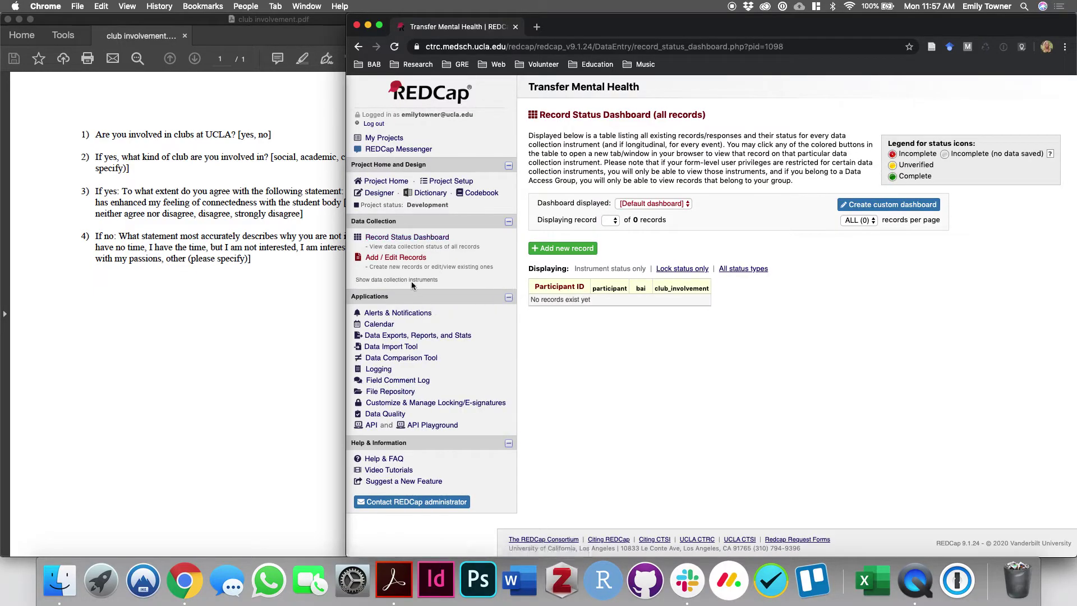
click(385, 194)
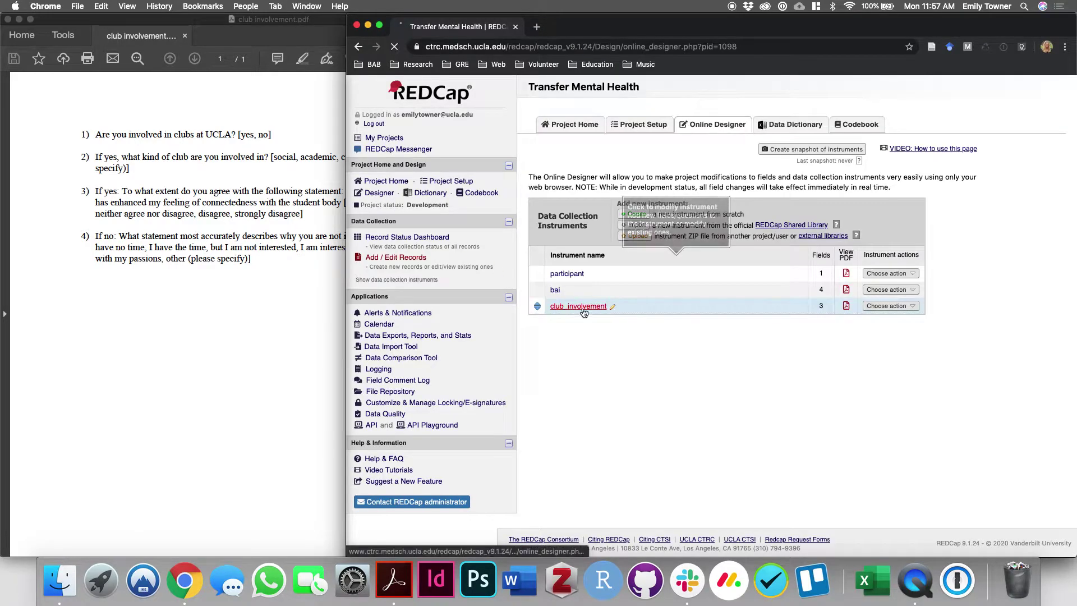
click(581, 308)
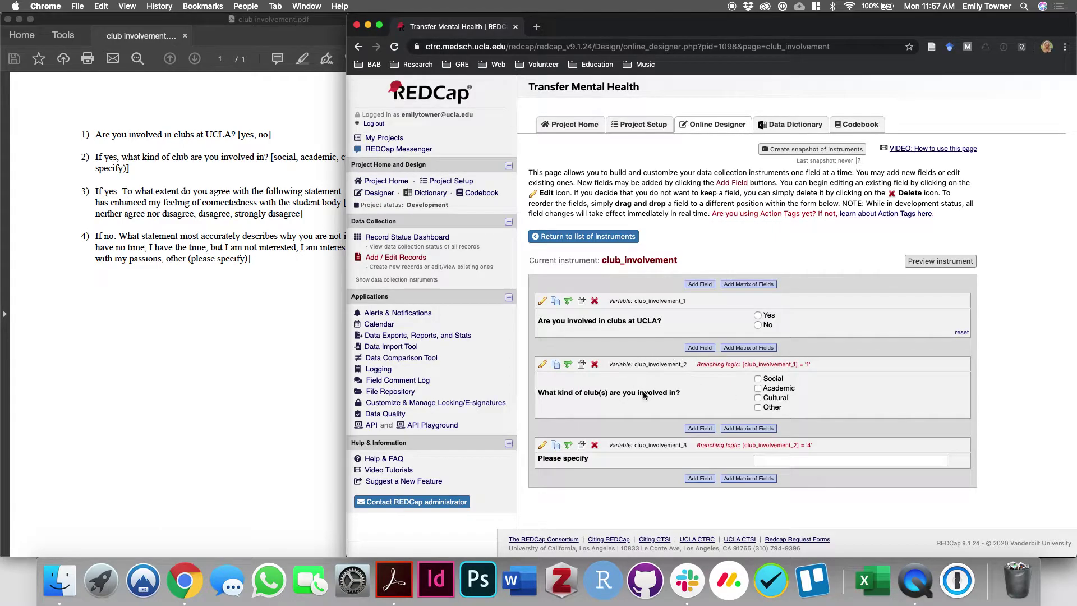
Step: Clear the "Please specify" field's branching logic and rebuild it in the Drag-N-Drop Logic Builder with club_involvement_2 = Other (4)
click(568, 445)
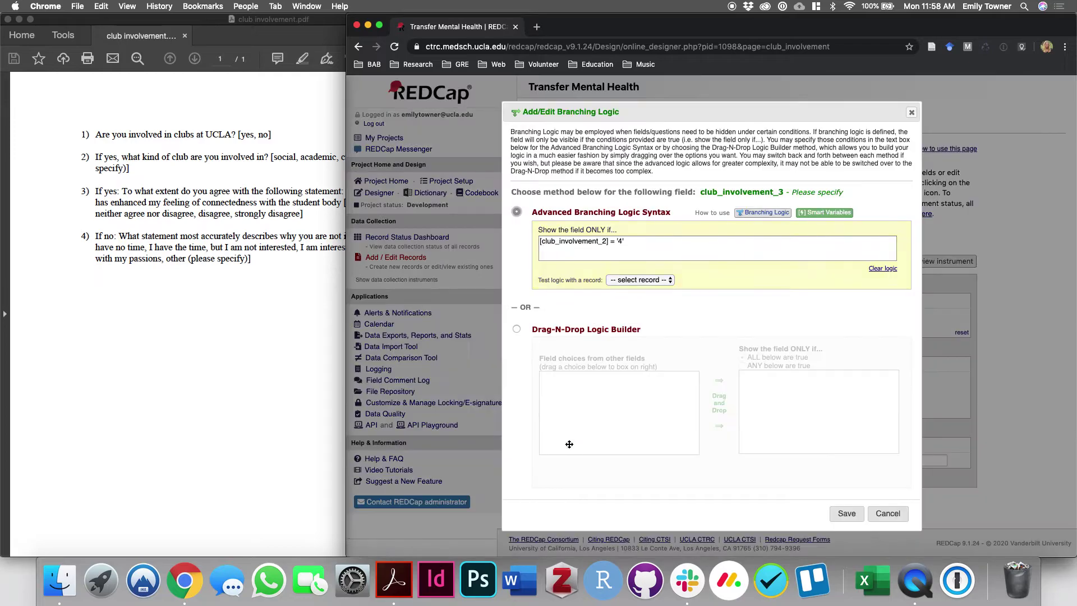
click(515, 329)
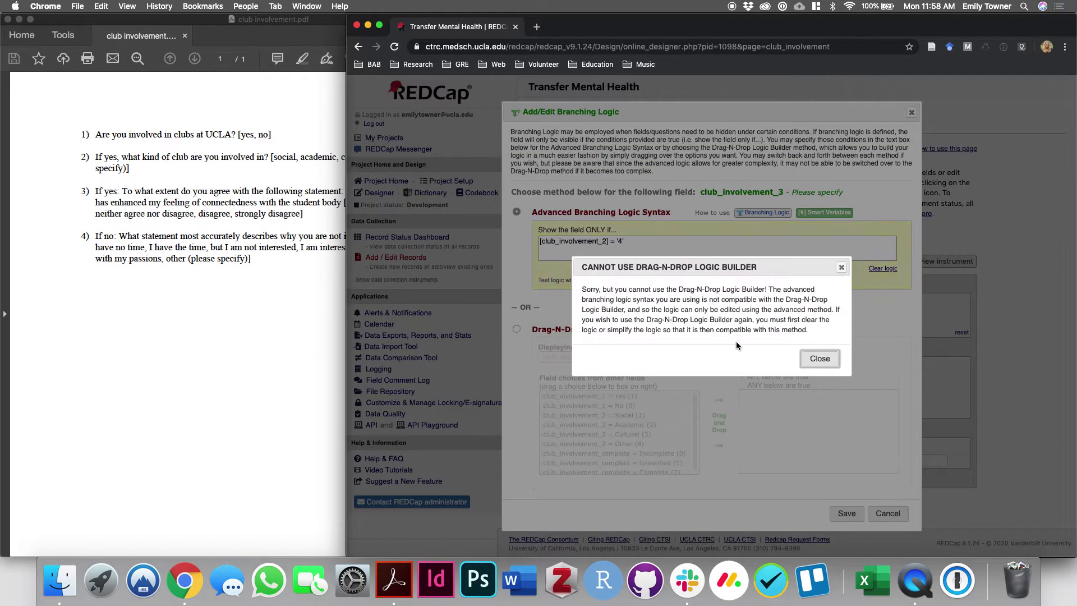
click(815, 358)
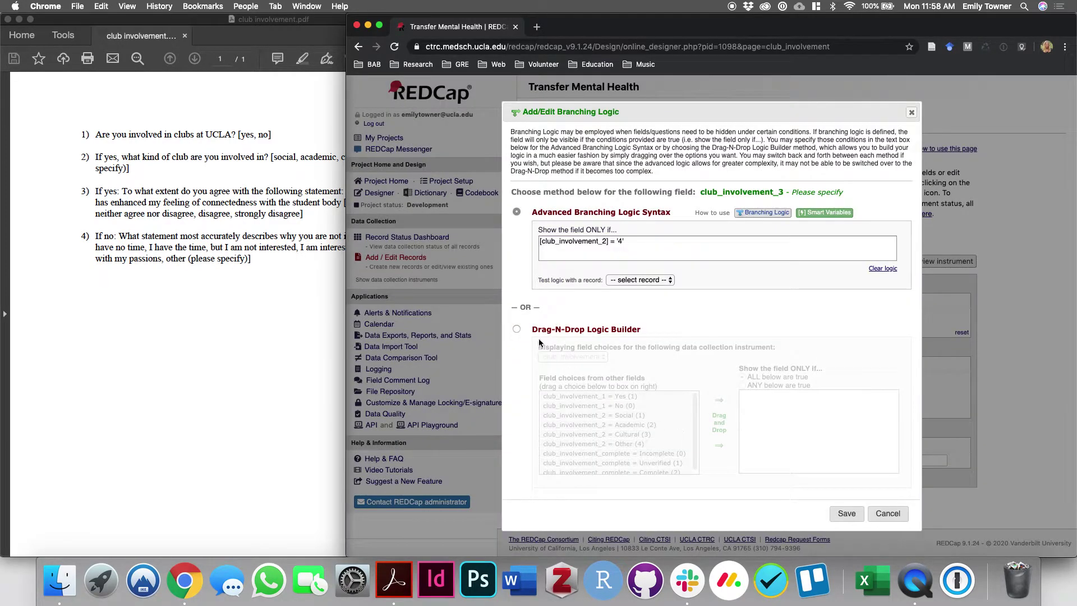
click(516, 329)
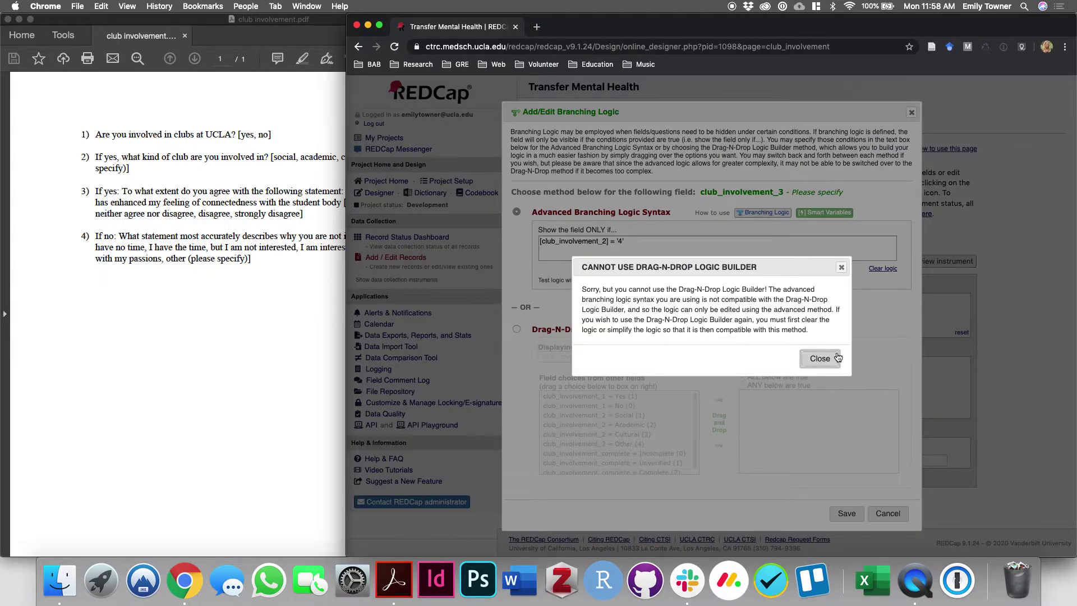
click(816, 358)
click(883, 268)
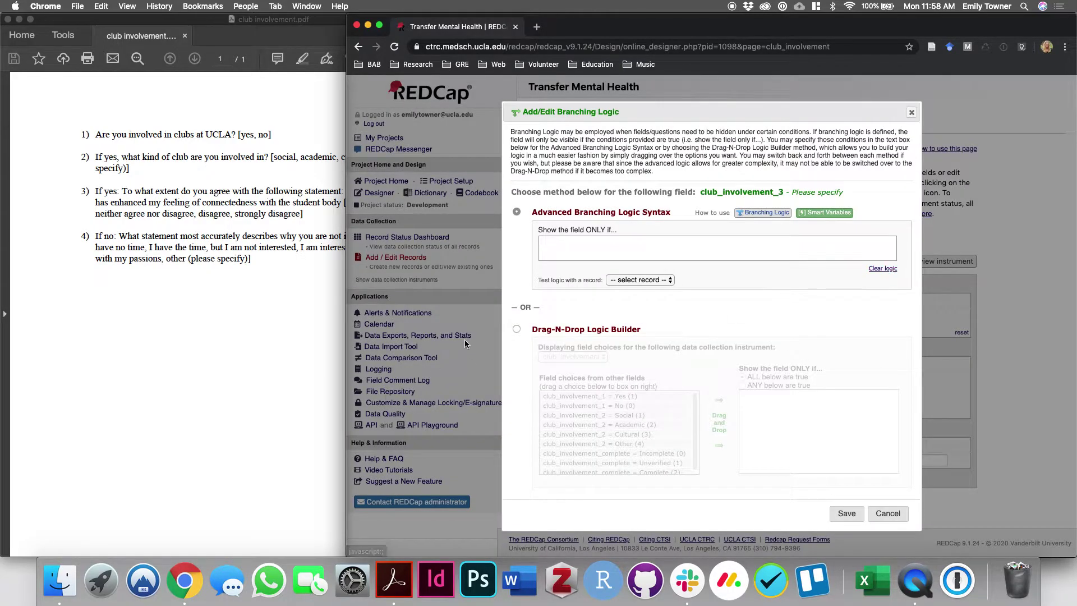
click(517, 329)
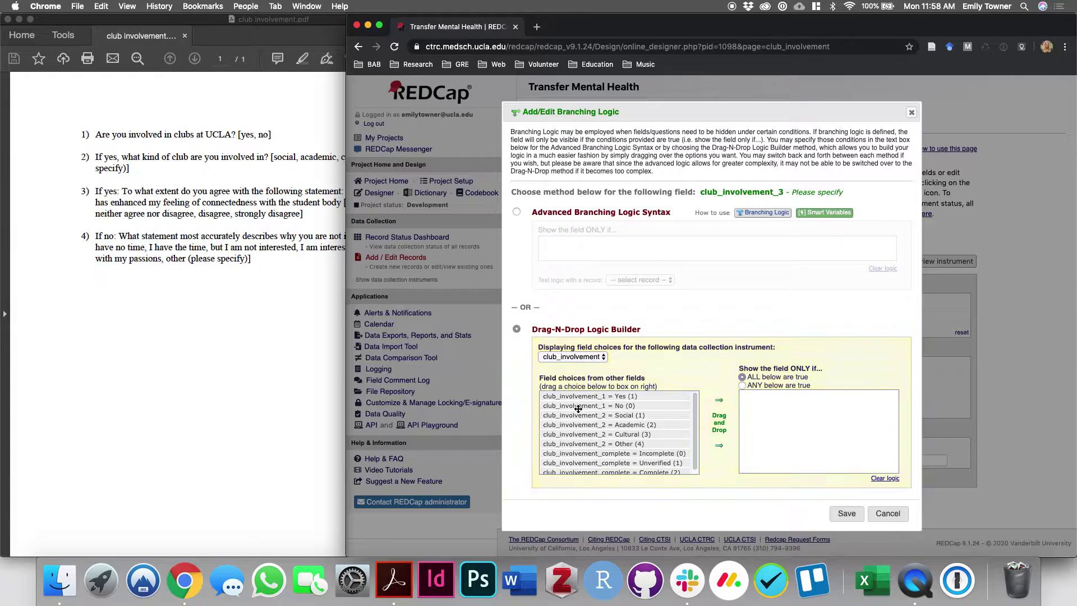
drag(615, 444, 820, 455)
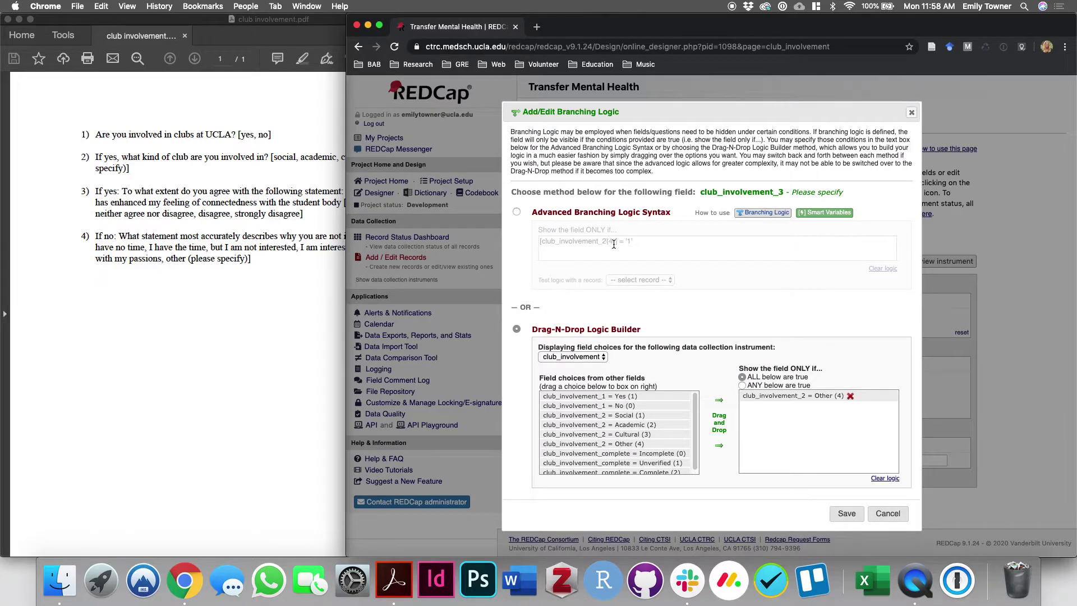
Step: Review the rebuilt condition as Advanced Branching Logic Syntax and save the "Please specify" field's logic
click(516, 211)
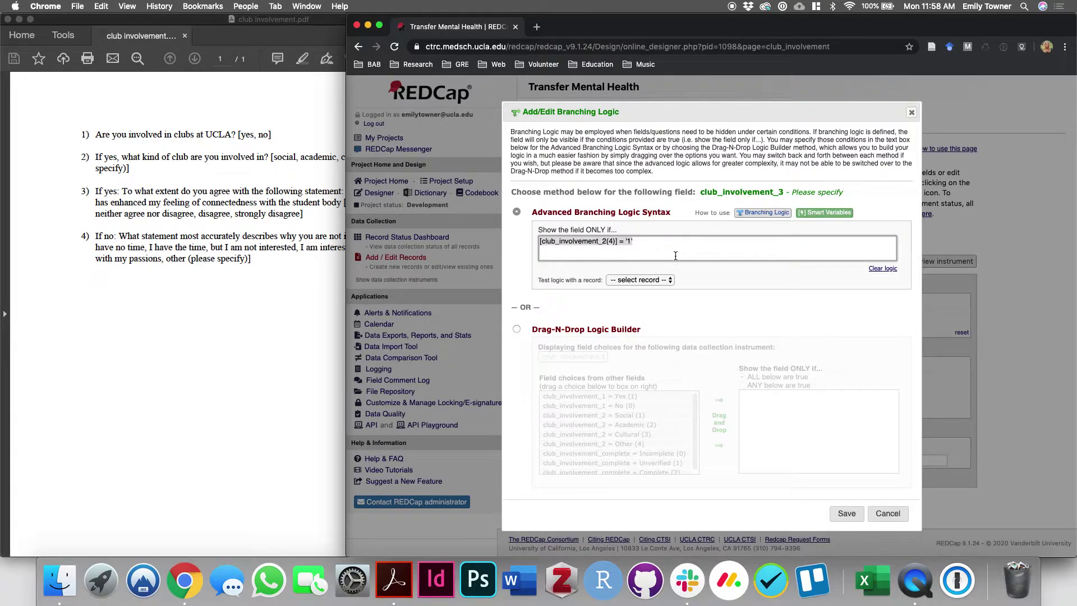
click(612, 242)
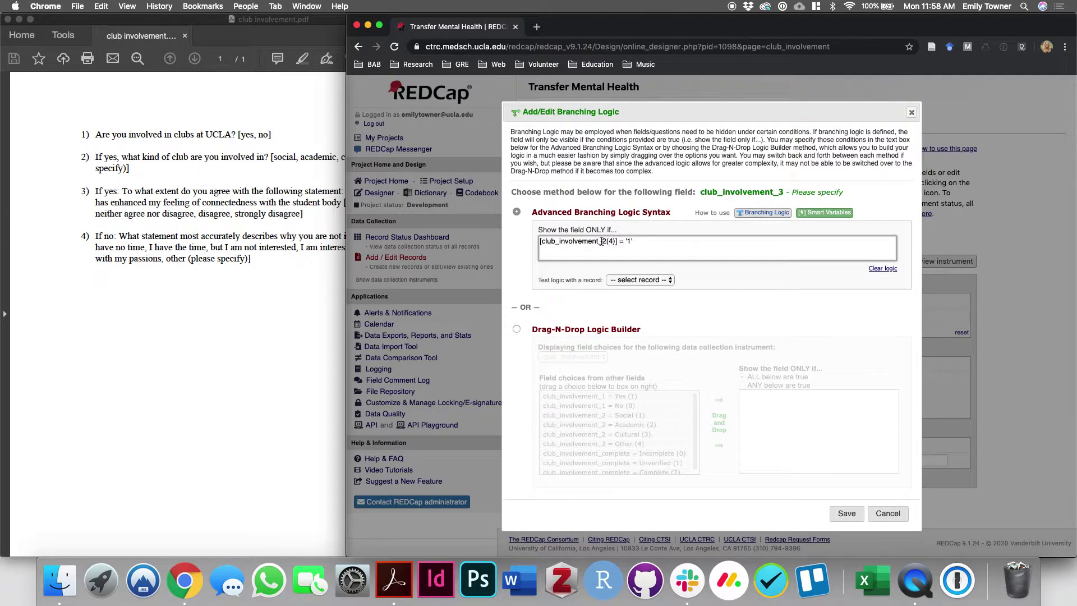
click(624, 241)
click(856, 518)
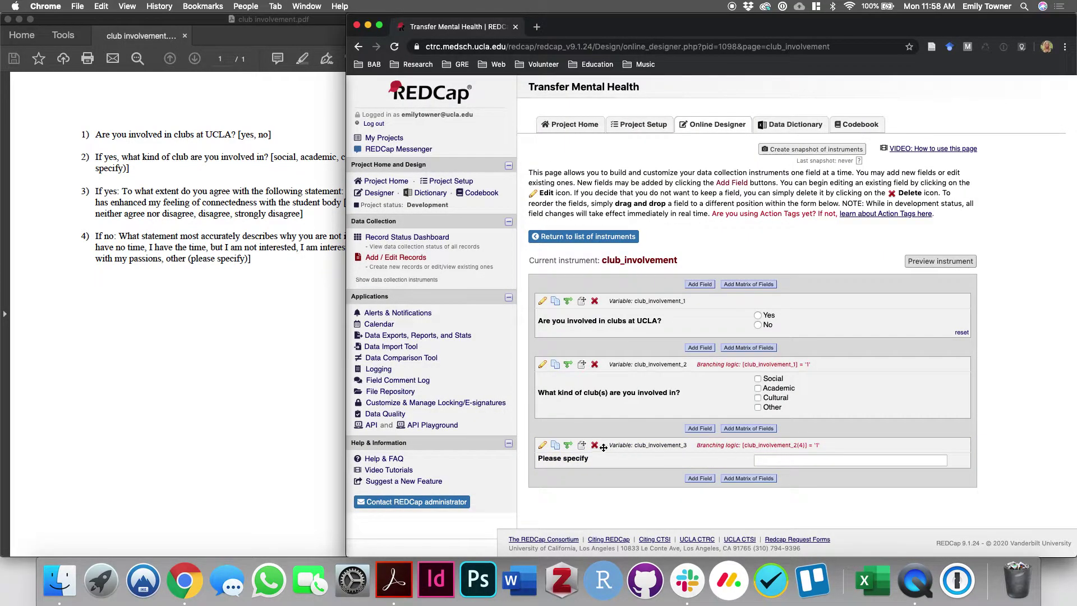
Step: Review the "Please specify" field's Advanced Branching Logic Syntax and close it without saving
click(568, 446)
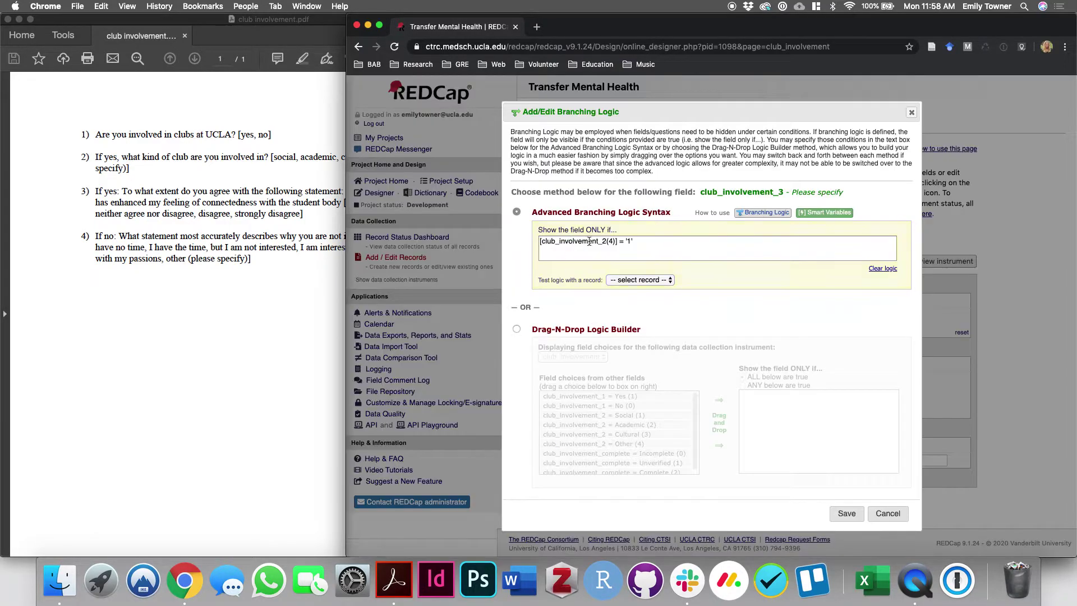
click(883, 514)
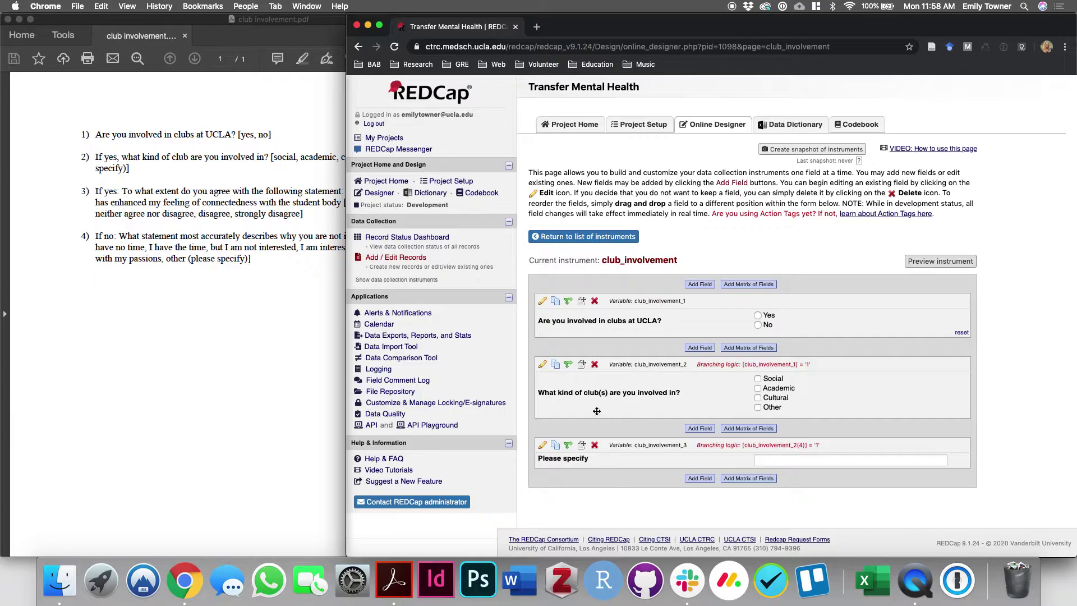
click(567, 445)
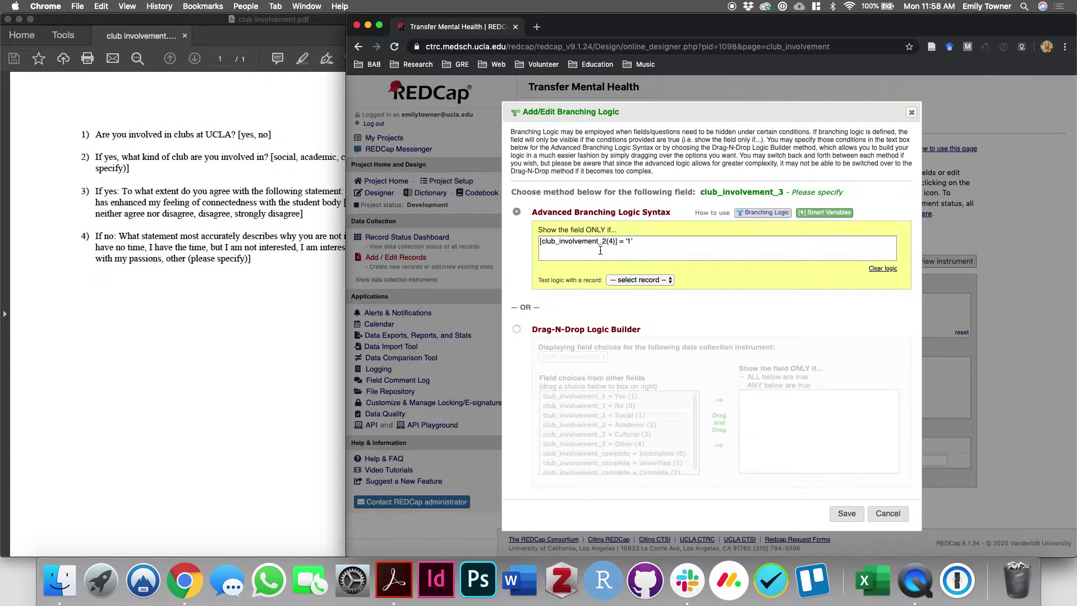
click(548, 239)
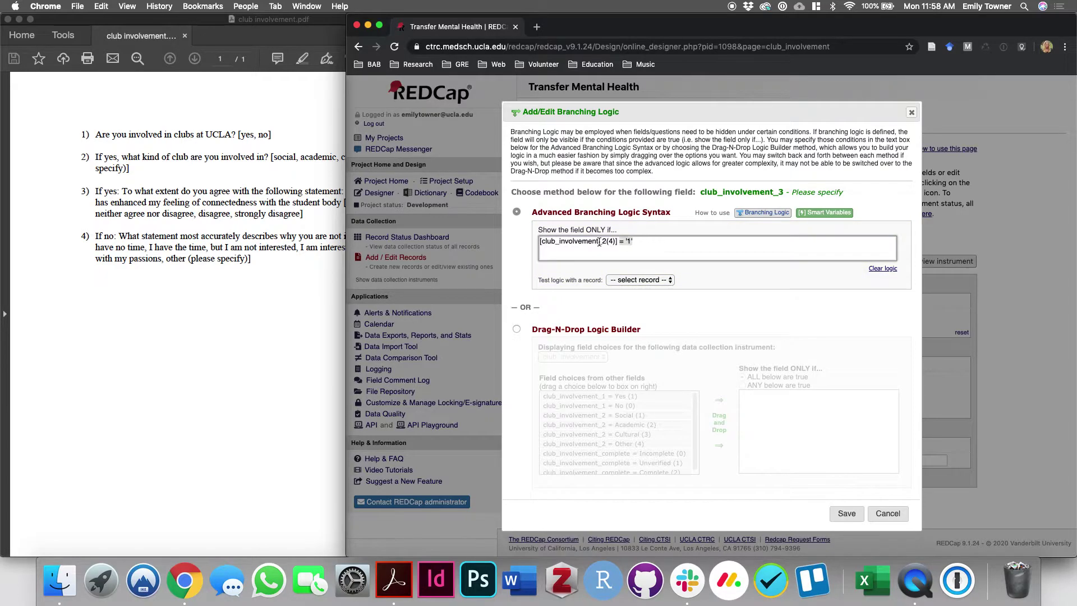
click(885, 515)
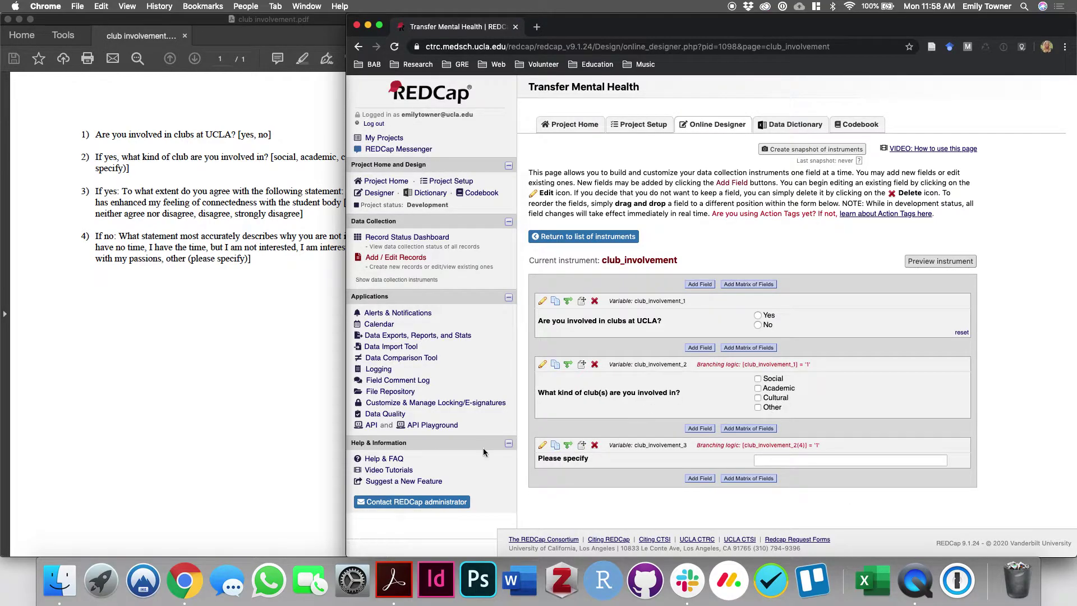
Step: Clear the "Please specify" logic in the Drag-N-Drop Logic Builder, rebuild it with a single club_involvement_2 = Other (4) condition, and save
click(569, 446)
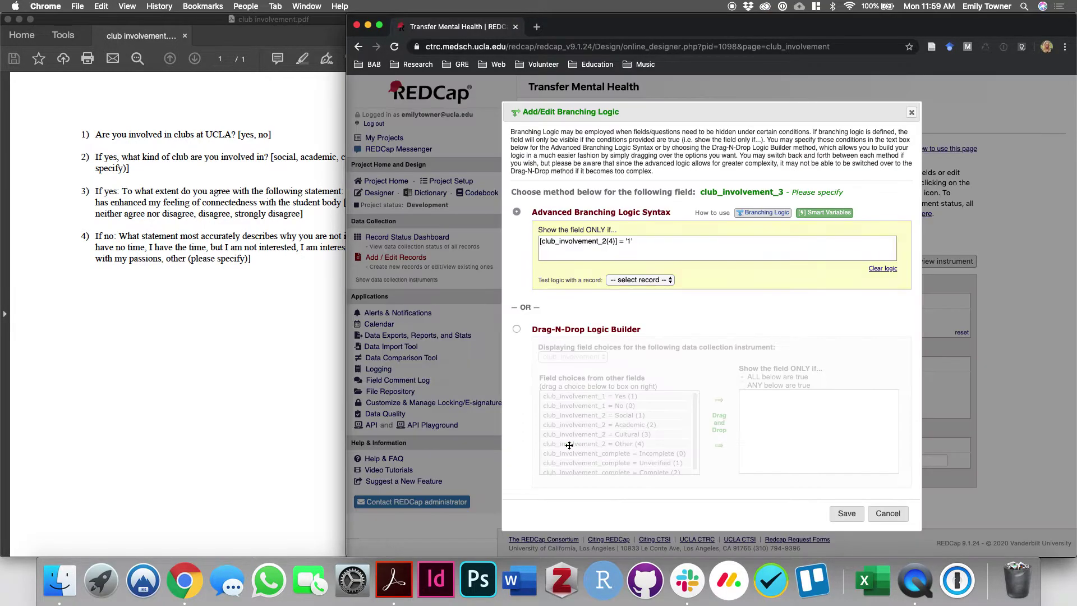
click(517, 330)
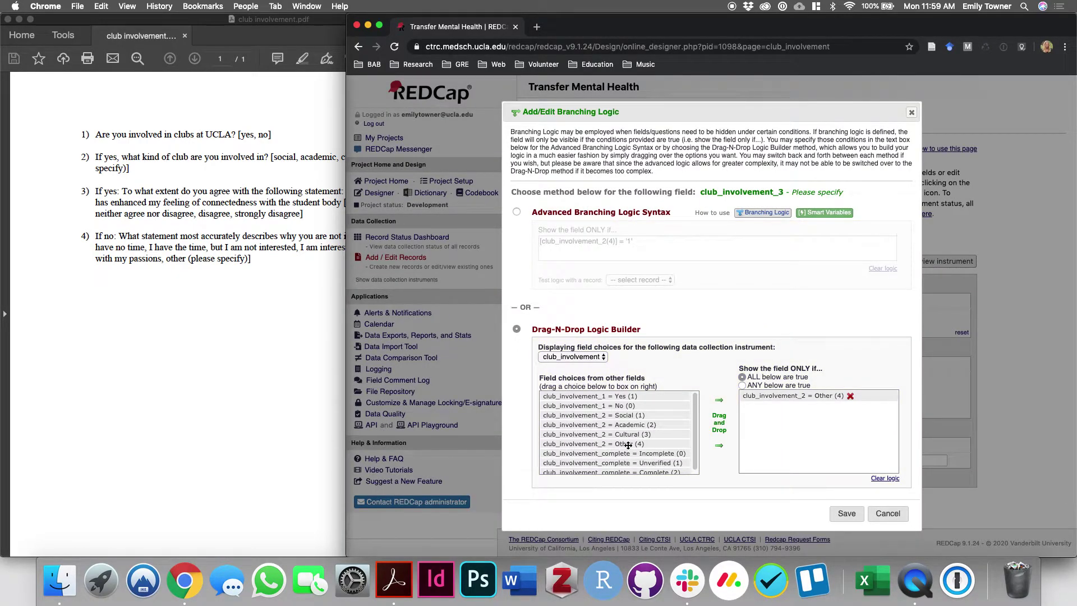
drag(625, 445, 800, 411)
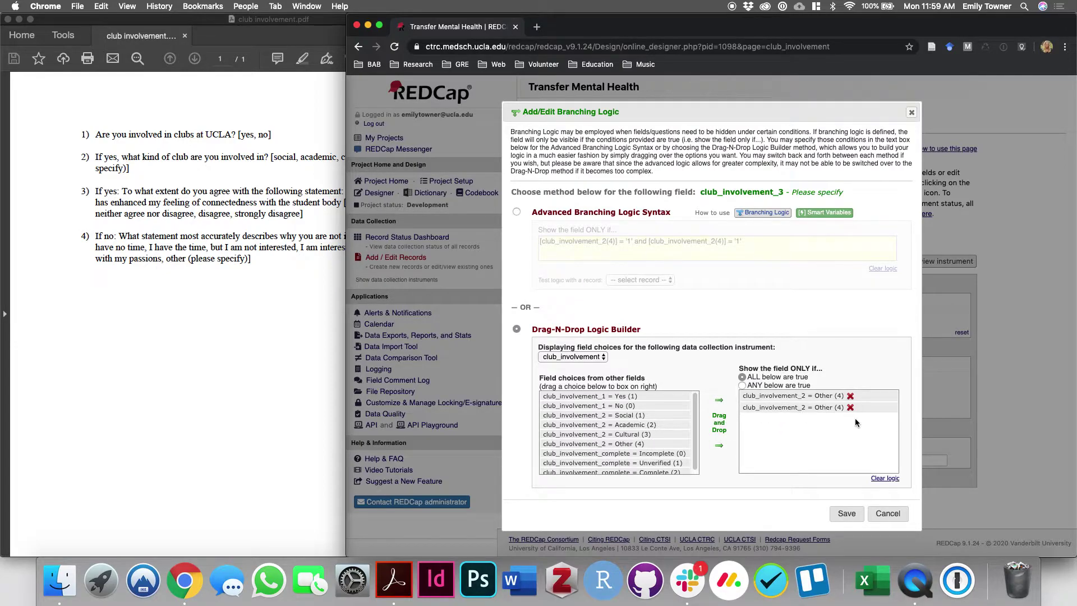
click(885, 478)
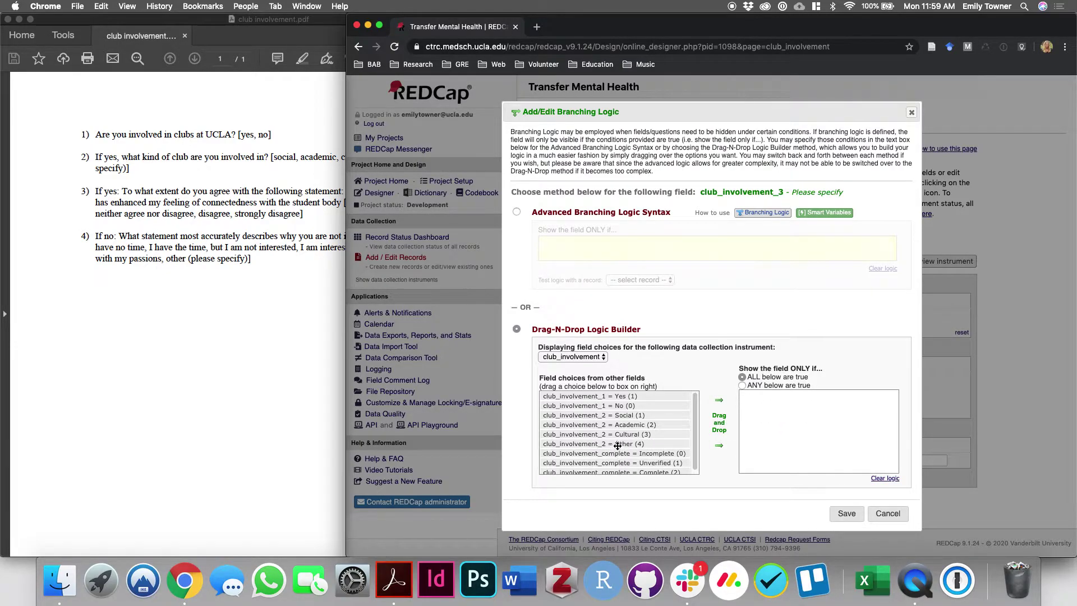
drag(618, 443, 833, 424)
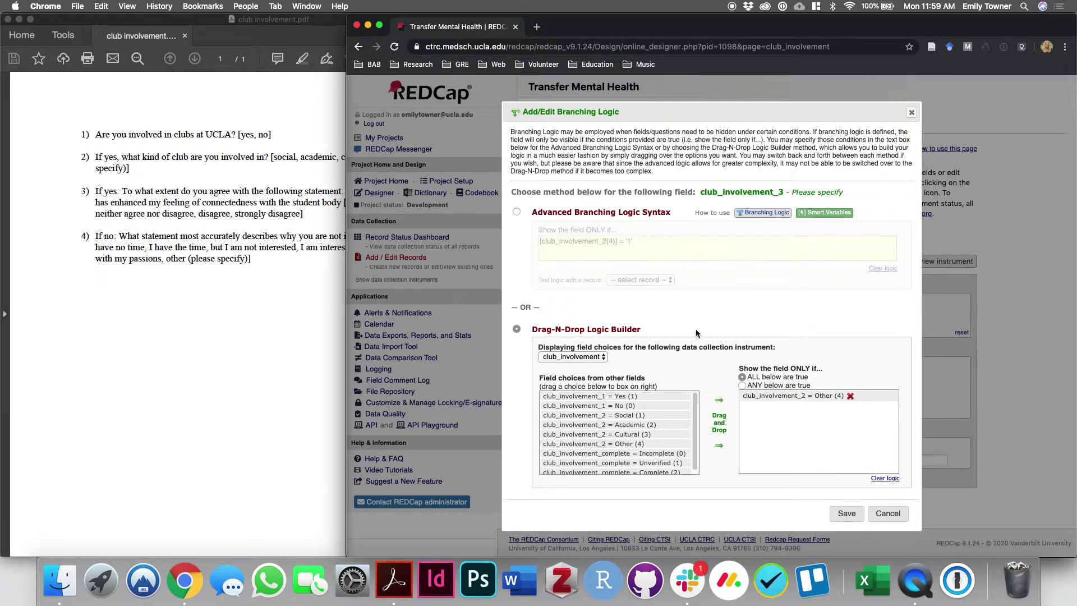
click(517, 212)
click(640, 243)
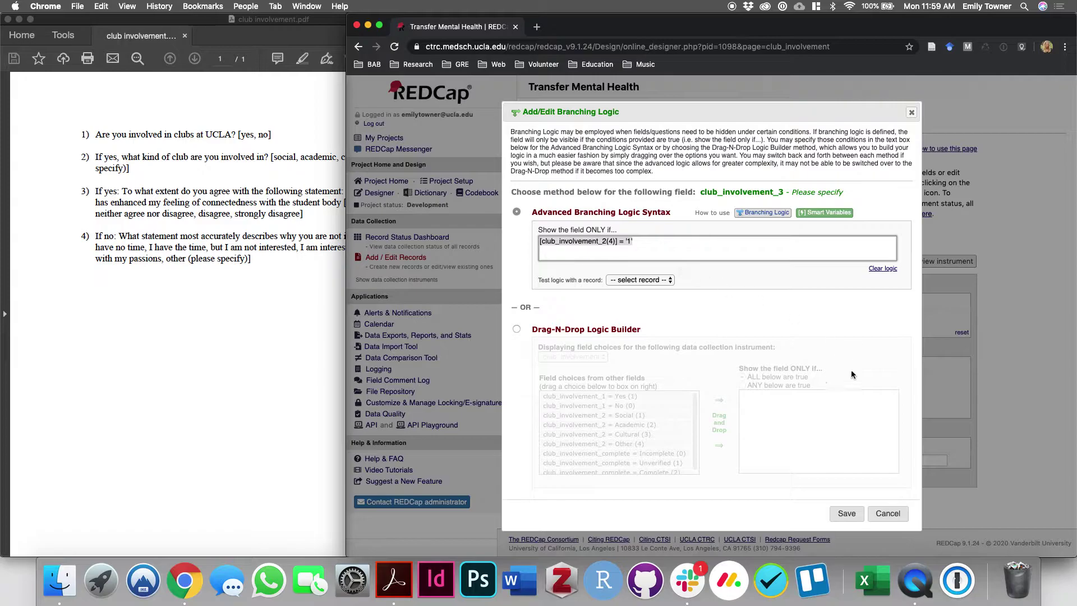
click(844, 513)
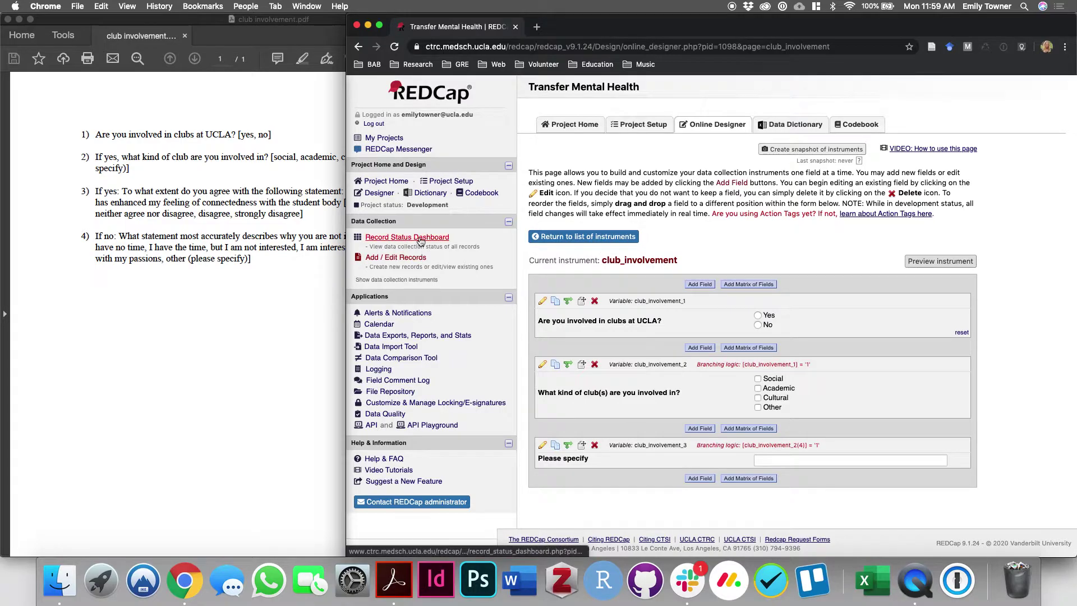
Step: Test the club_involvement form in a new participant record by answering Yes to club involvement and selecting Other as the club kind
click(416, 258)
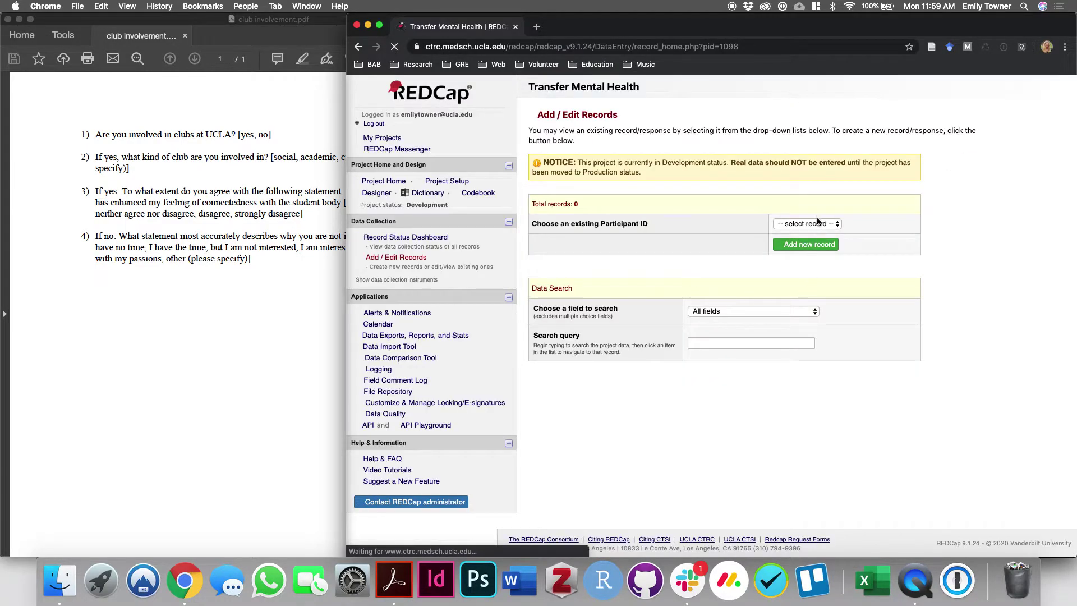
click(821, 247)
click(676, 283)
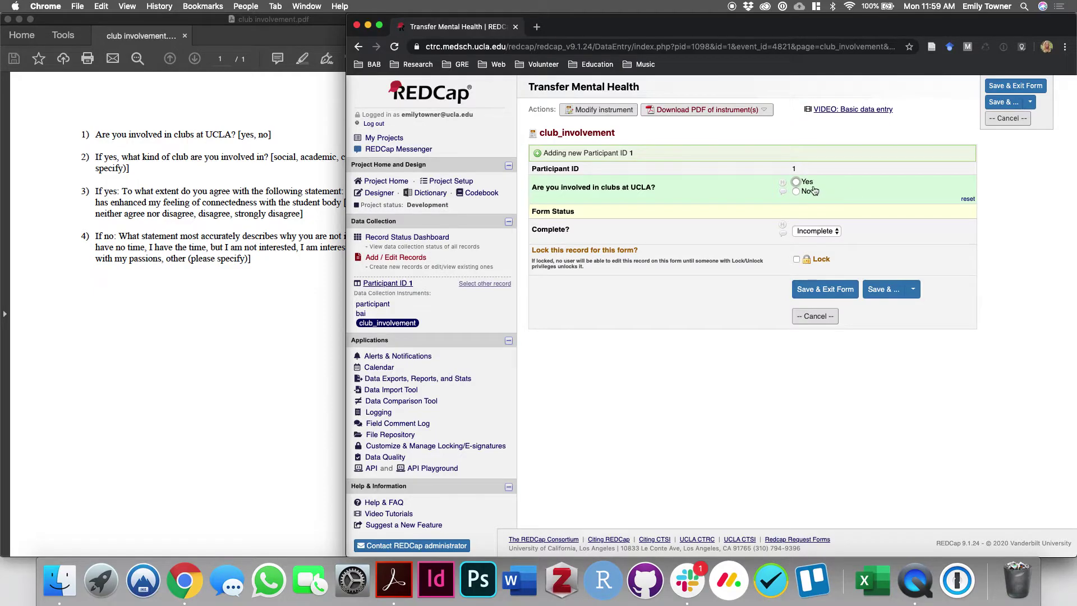
click(797, 183)
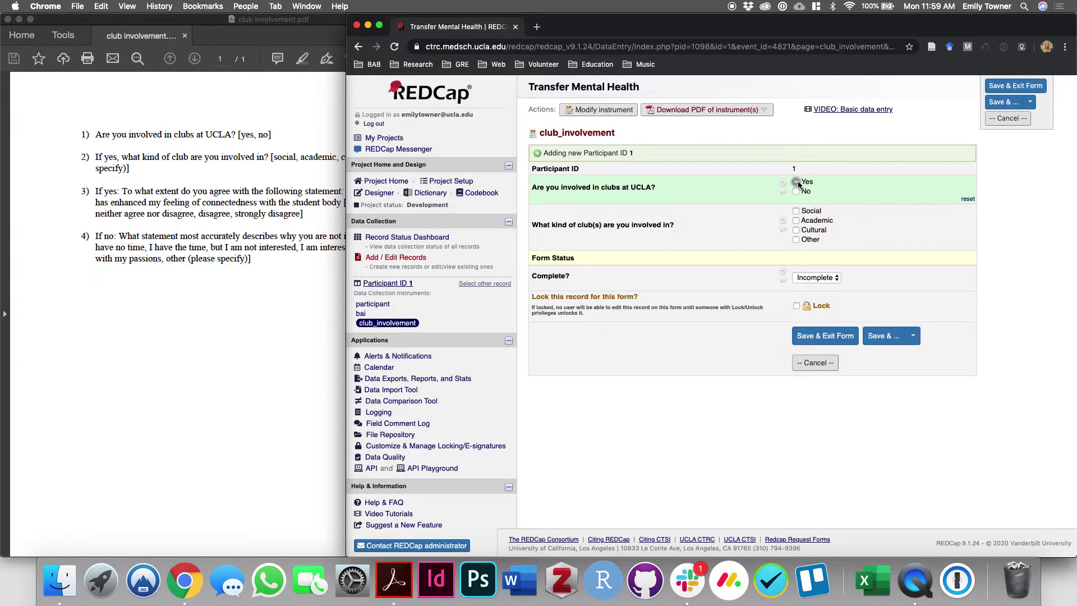
click(796, 240)
click(841, 268)
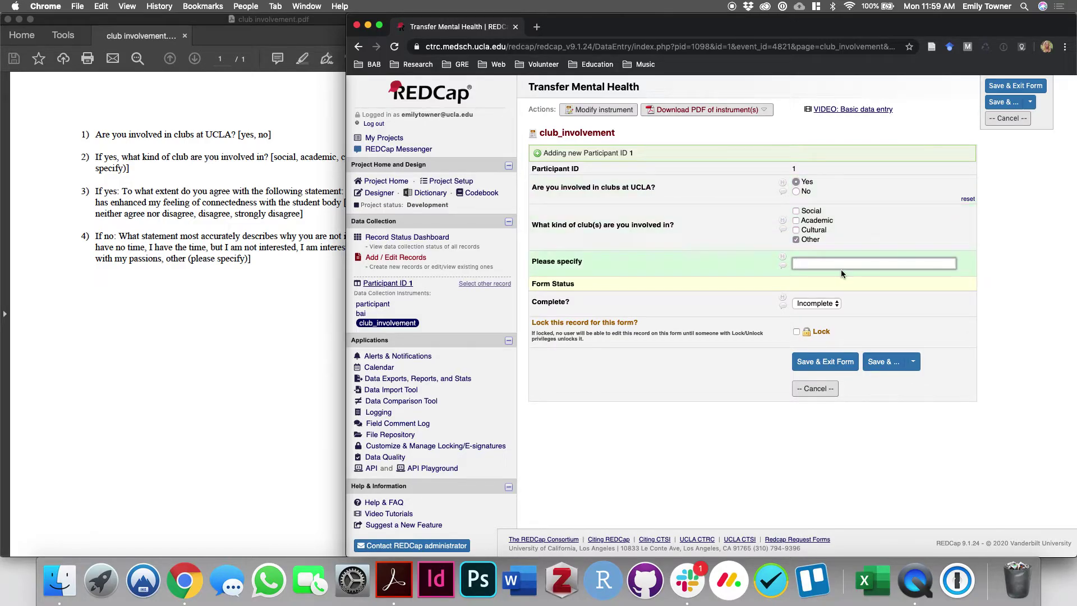
Step: Switch the club kind selections between Other, Cultural and Academic to test when the "Please specify" field appears
click(795, 240)
click(795, 230)
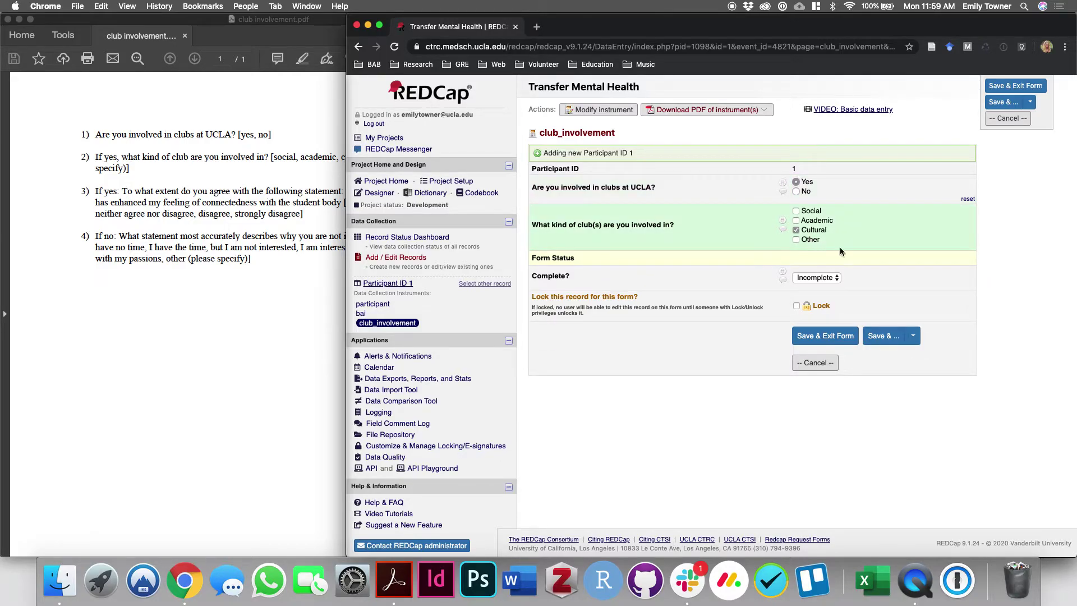
click(796, 220)
click(796, 239)
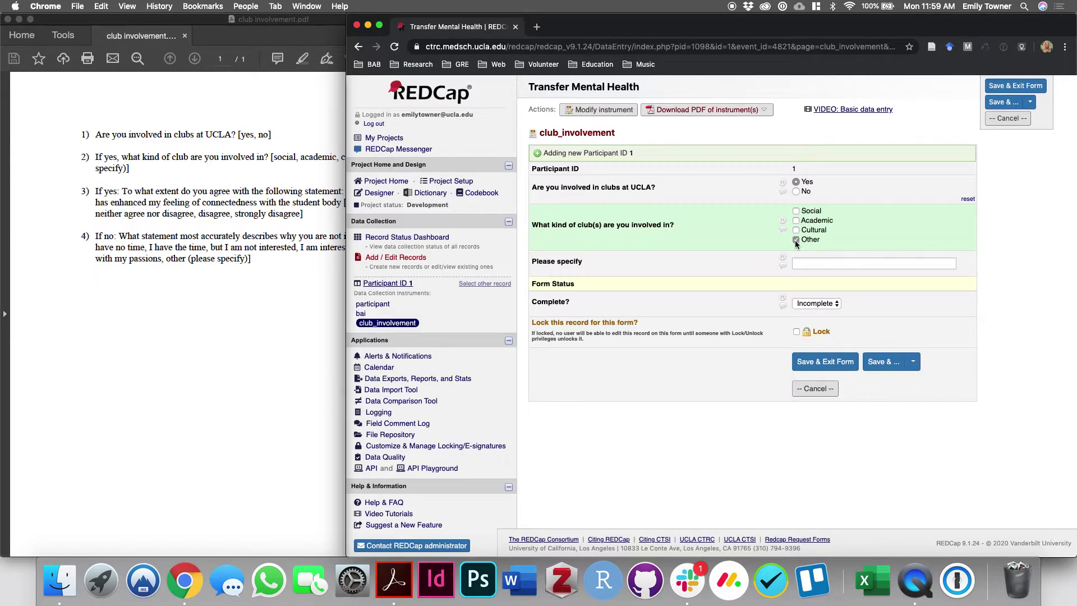
click(796, 241)
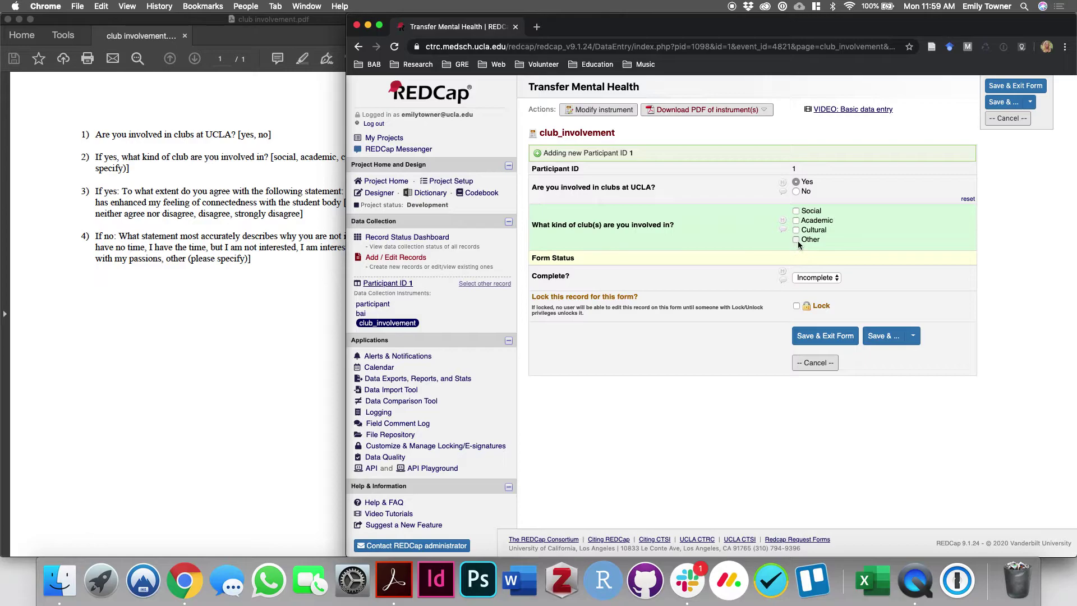
click(796, 240)
Step: Leave the test record without saving changes and reopen the club_involvement instrument in the Designer
click(380, 193)
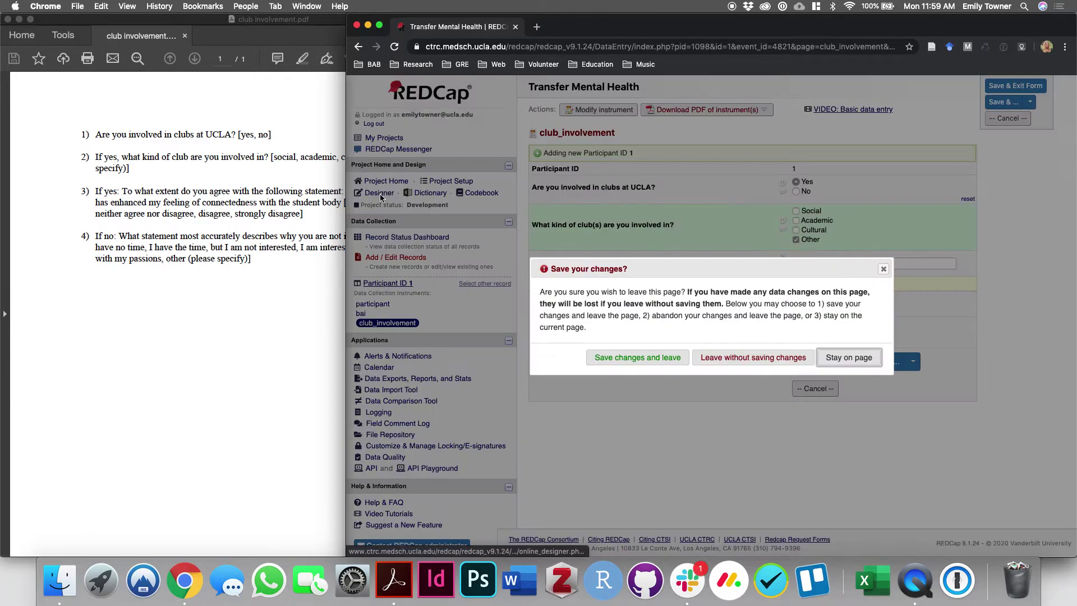
click(739, 362)
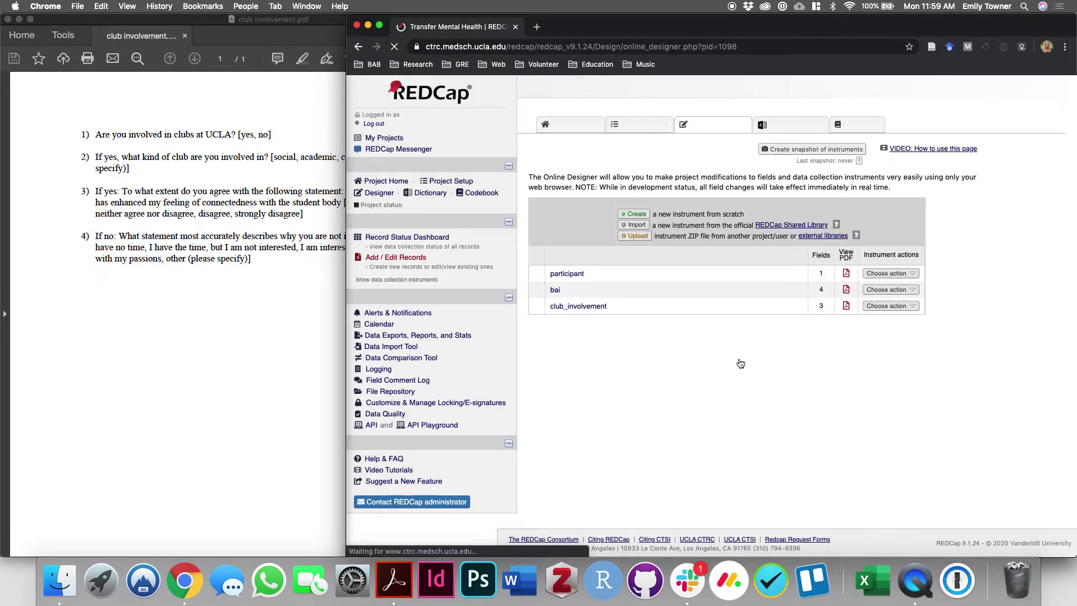
click(564, 306)
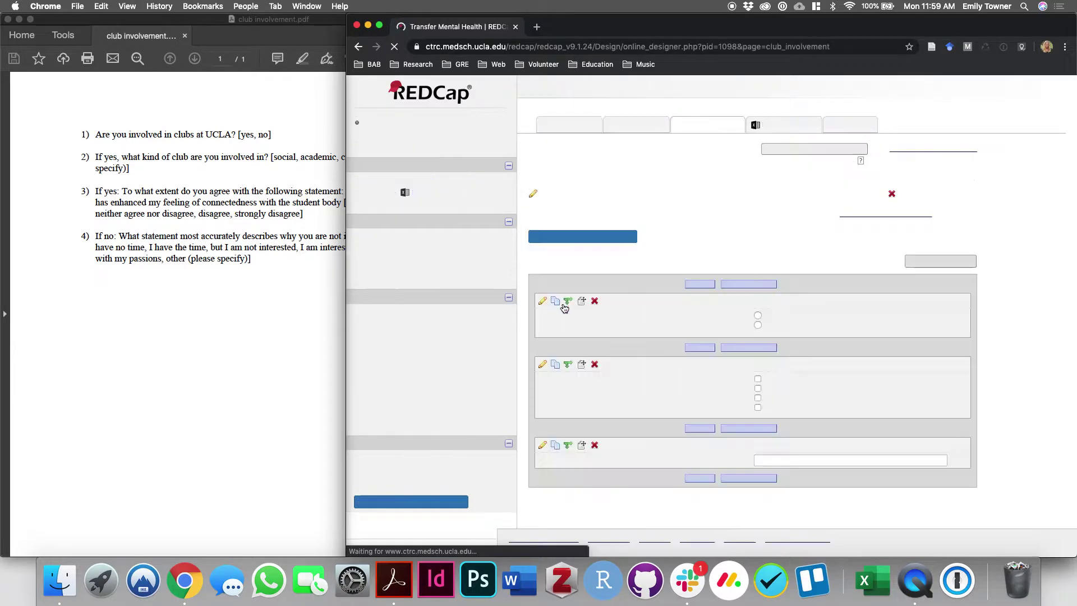
Step: Compare the questionnaire PDF with the club_involvement fields and review the branching logic of the "What kind of club(s)" question
click(211, 331)
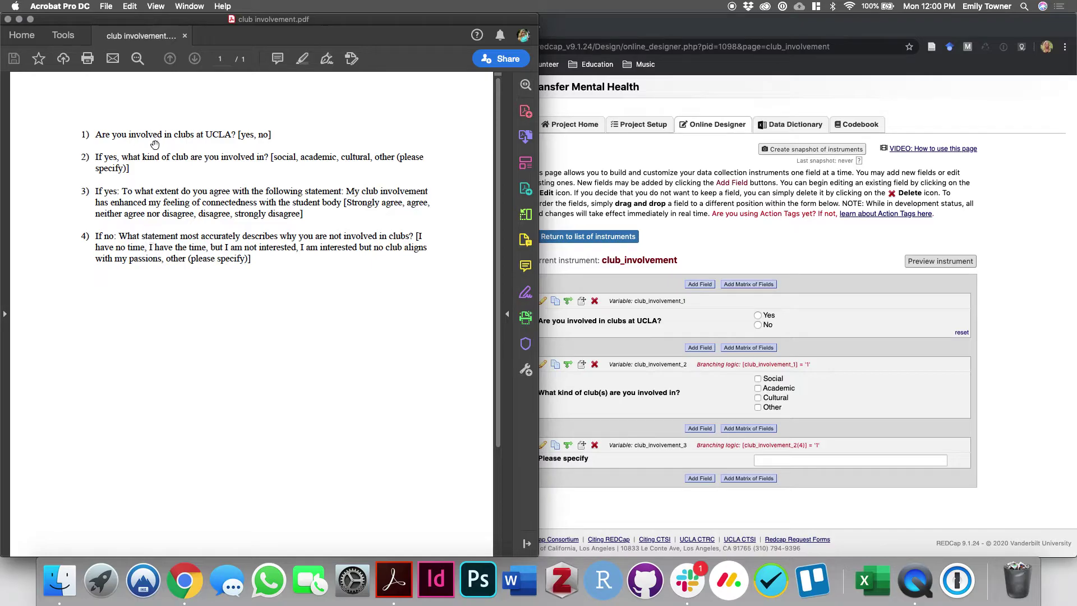
click(626, 387)
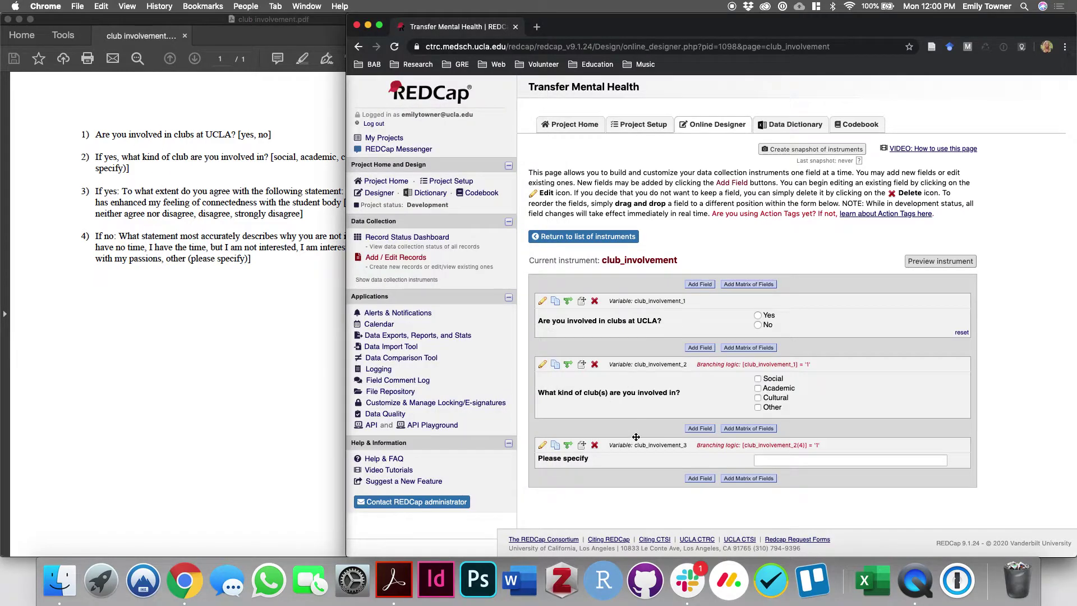
click(568, 366)
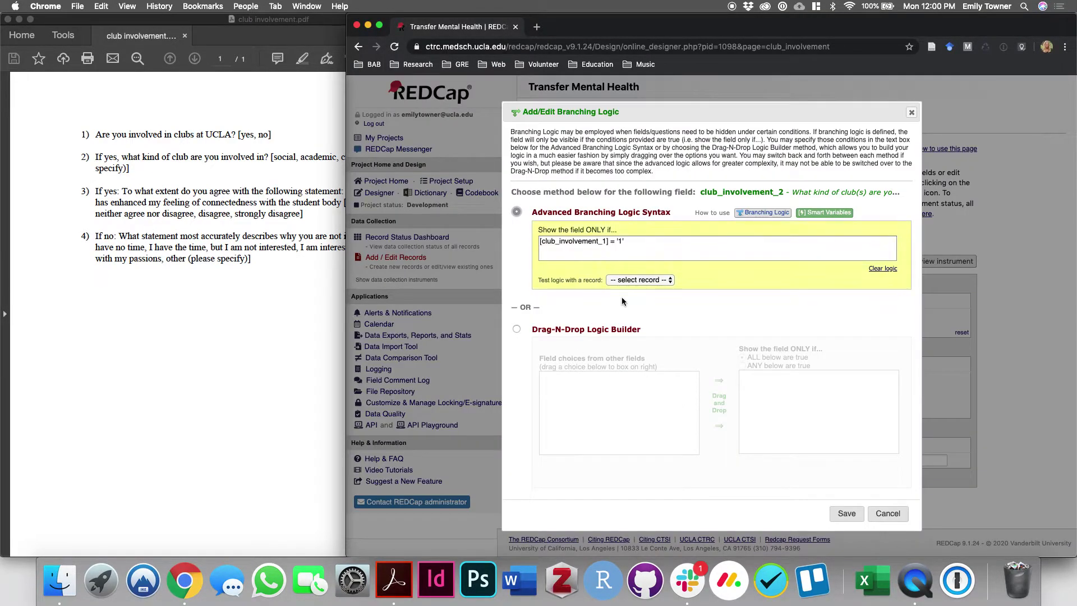
click(878, 514)
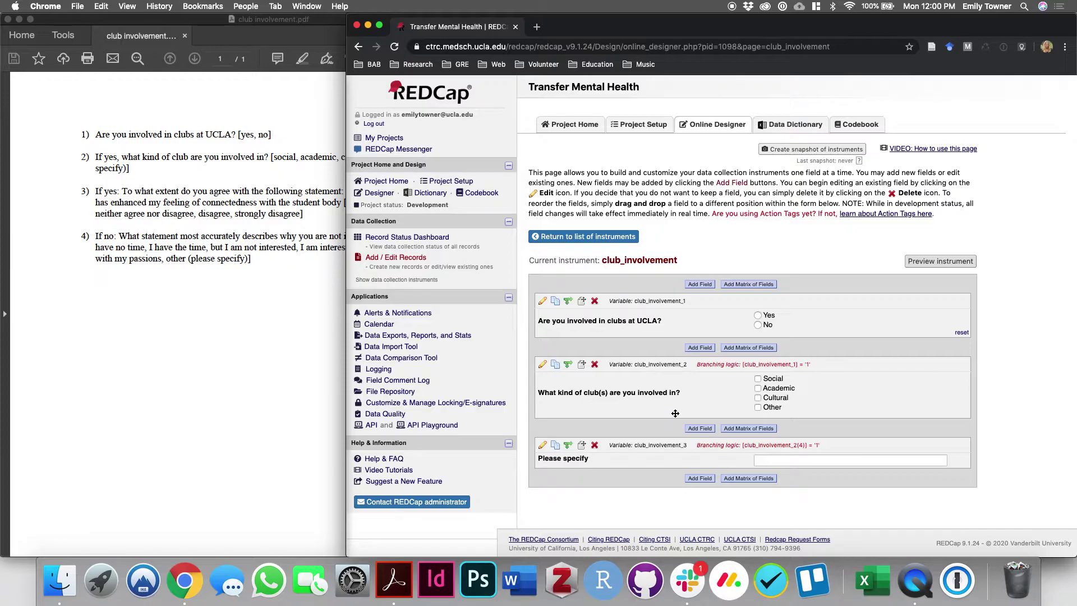
click(267, 332)
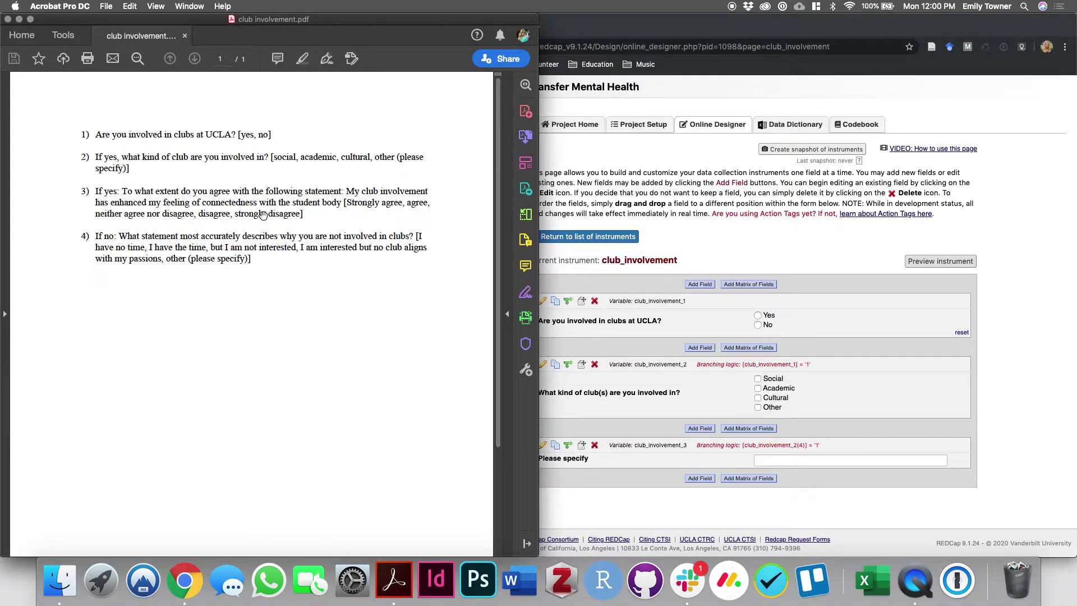
click(572, 468)
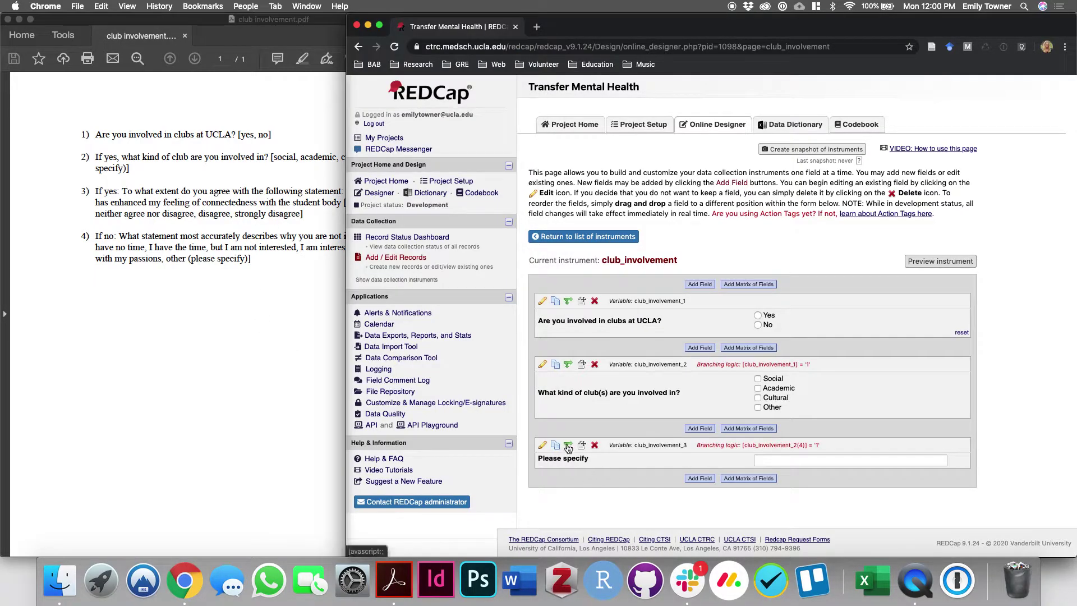
click(701, 480)
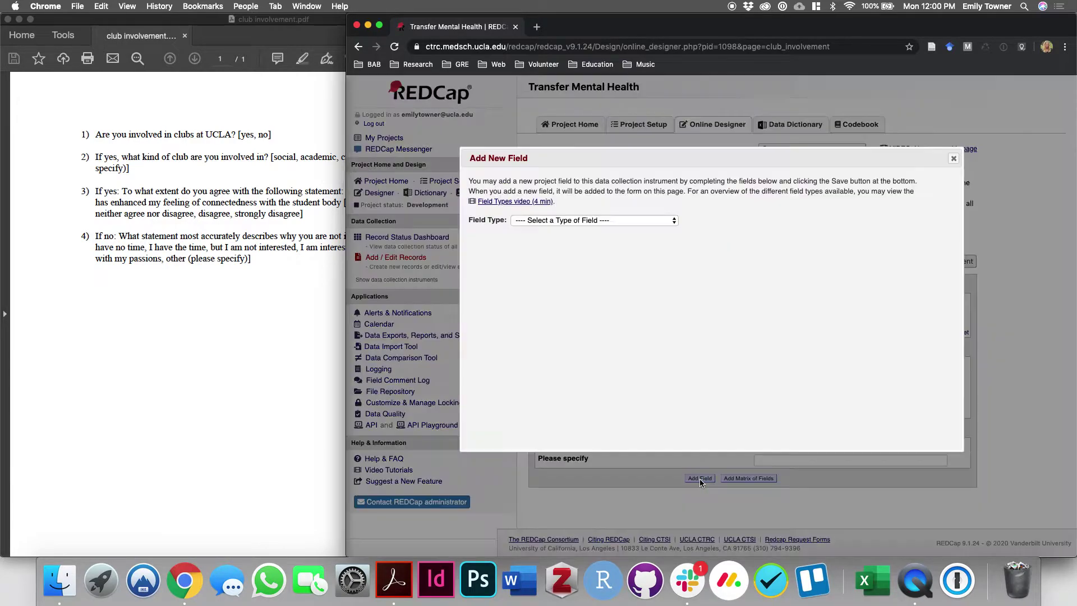
click(258, 307)
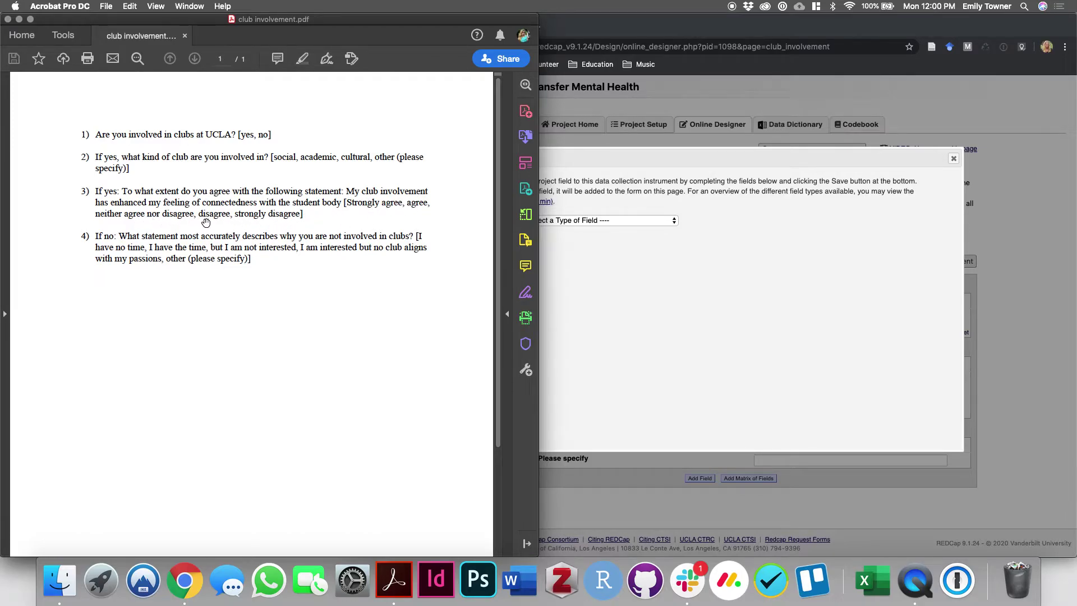
click(694, 327)
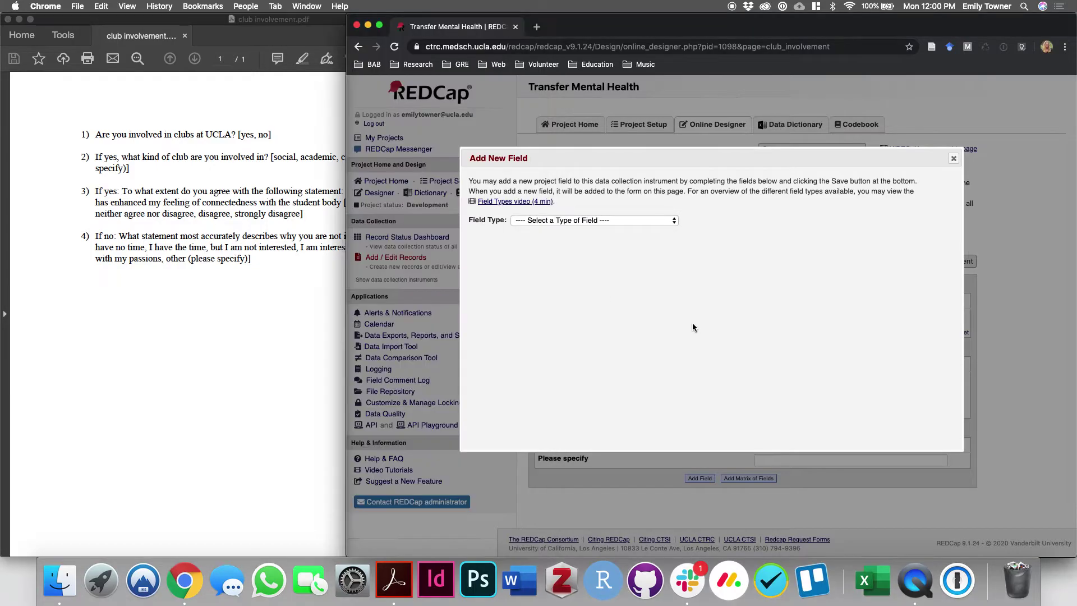
click(954, 158)
click(751, 478)
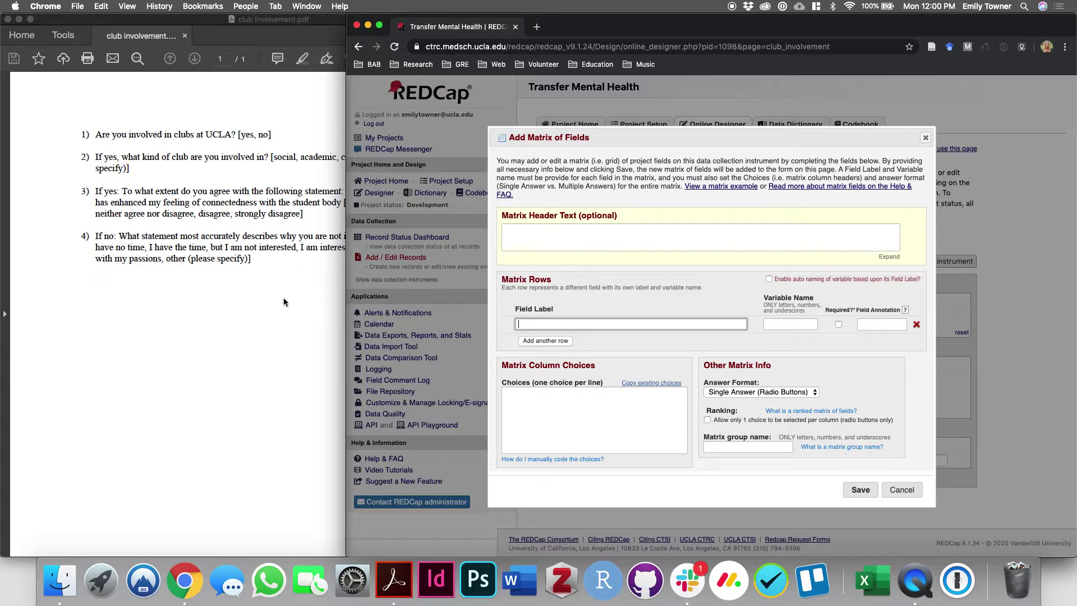
click(538, 409)
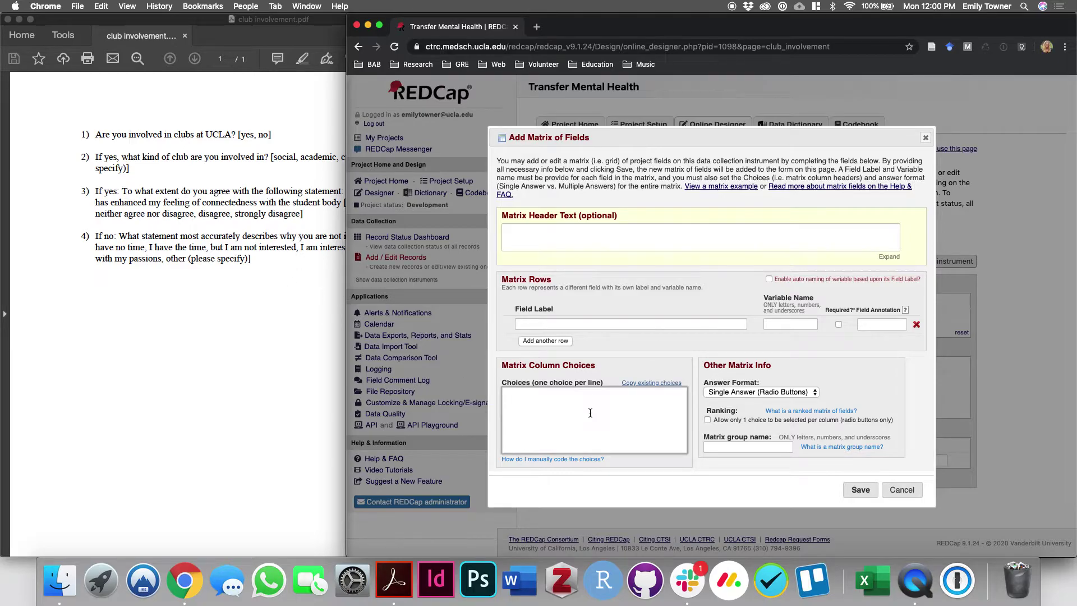
click(902, 490)
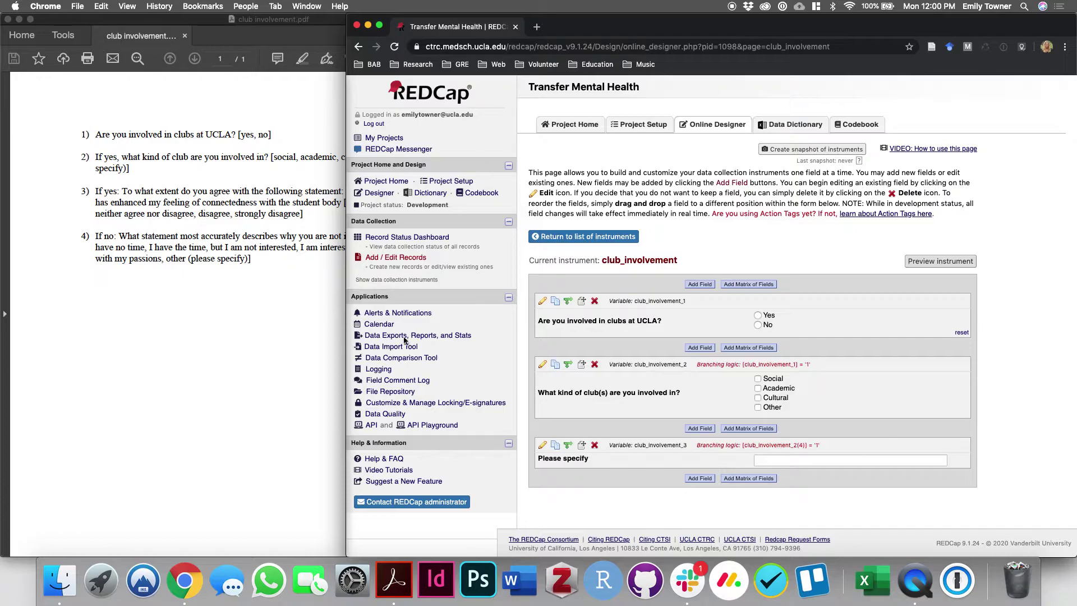
Step: Switch to Acrobat and narrow the club involvement.pdf window so its questions fit beside the instrument fields
click(284, 221)
drag(540, 238, 452, 238)
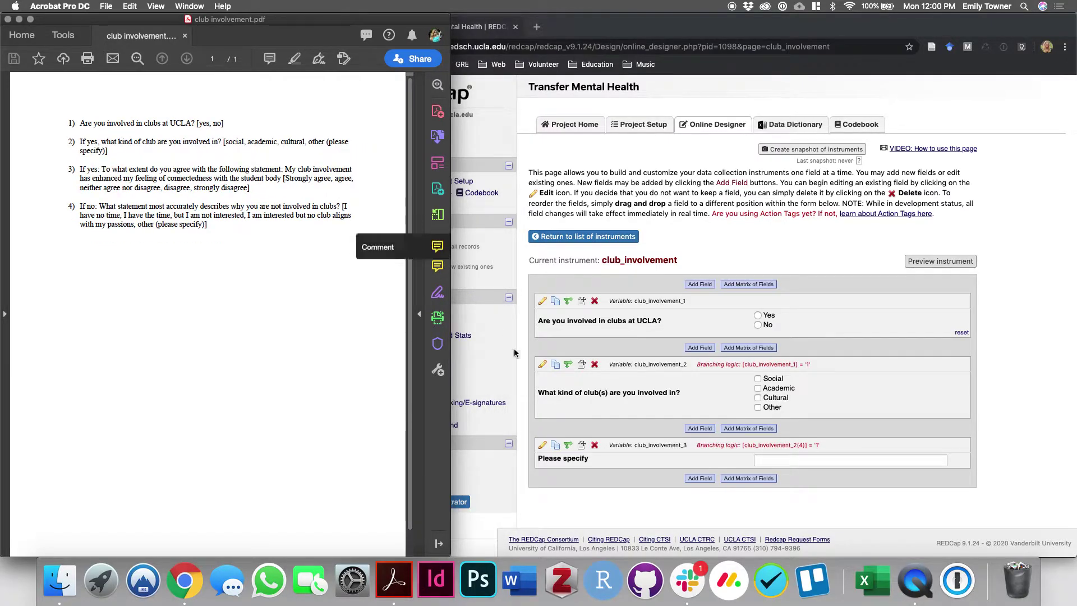
Step: Switch to Chrome and move the REDCap browser window clear of the questionnaire PDF so the question text stays fully readable
click(591, 510)
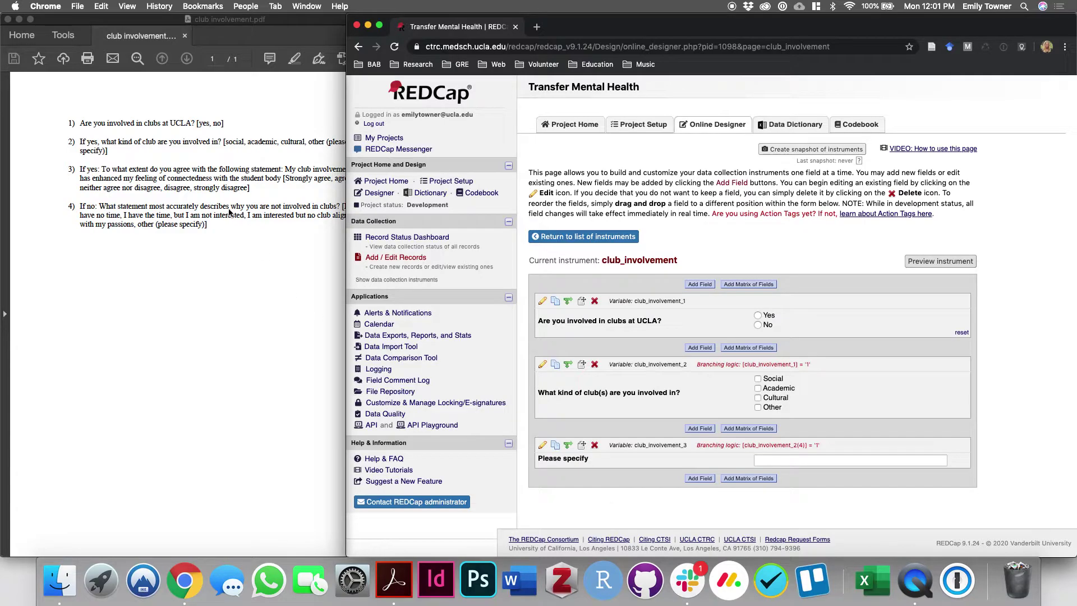
click(207, 183)
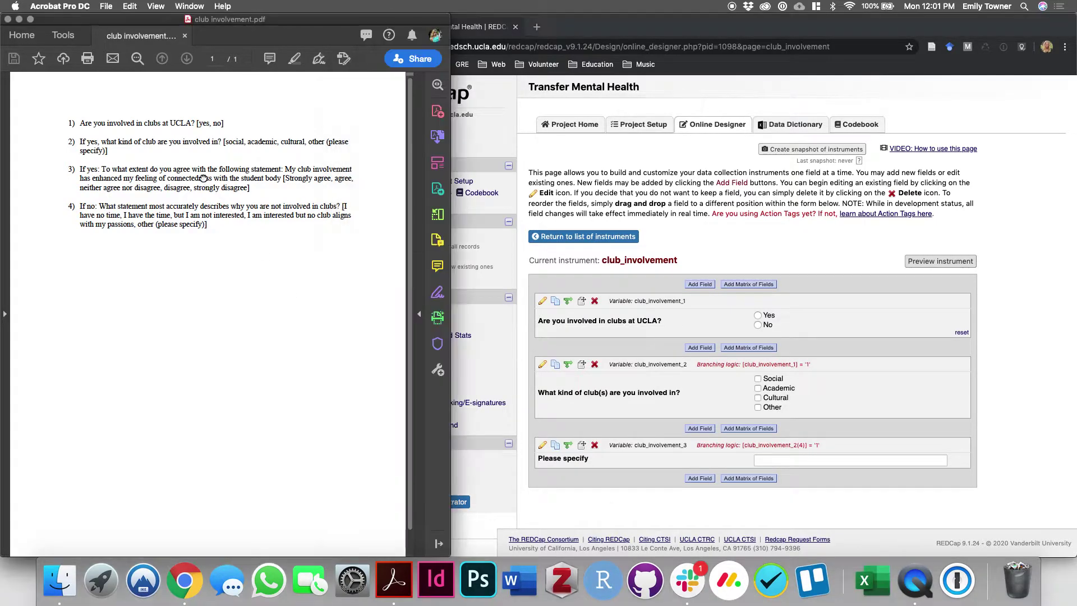
click(840, 395)
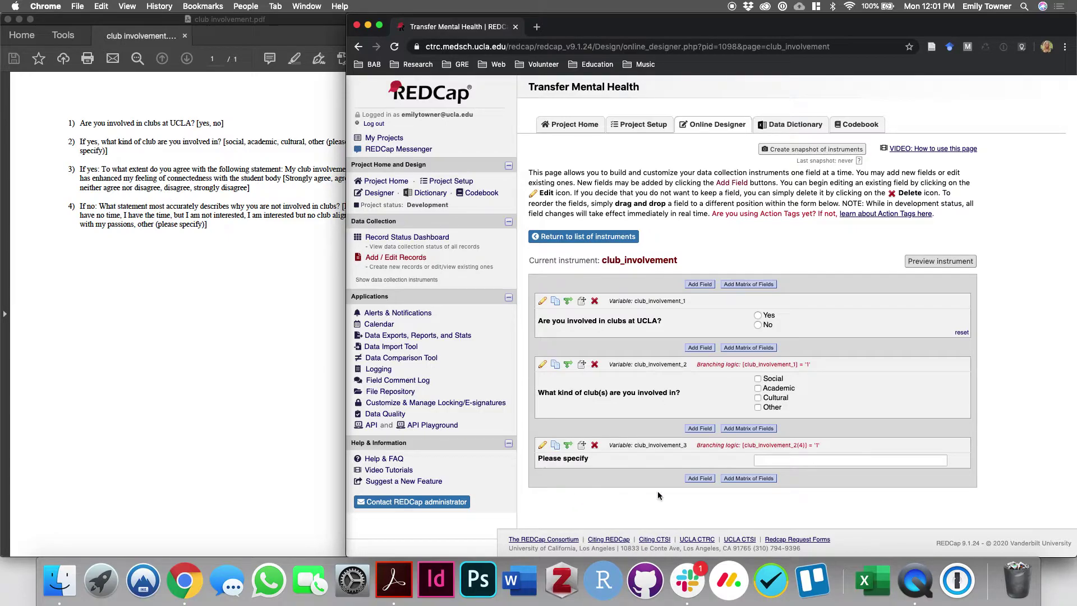
click(739, 478)
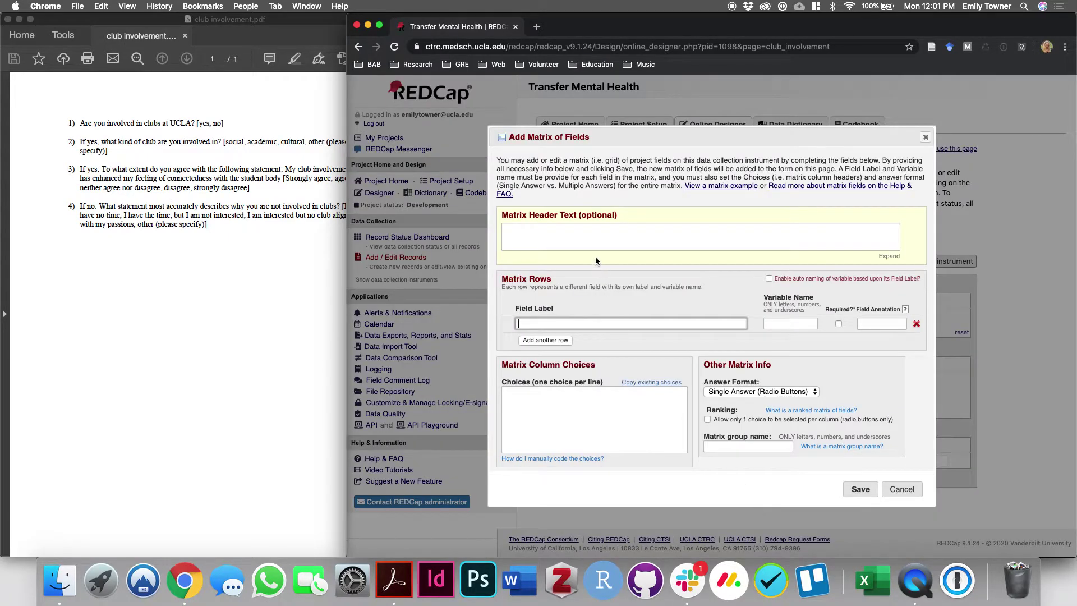
drag(589, 35, 652, 31)
click(609, 403)
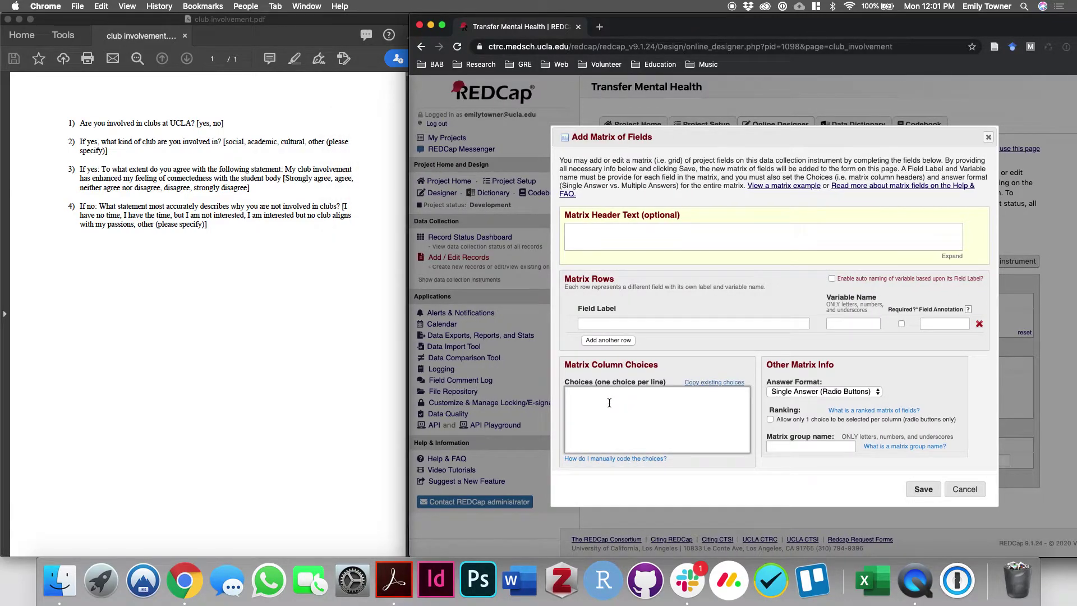
click(948, 488)
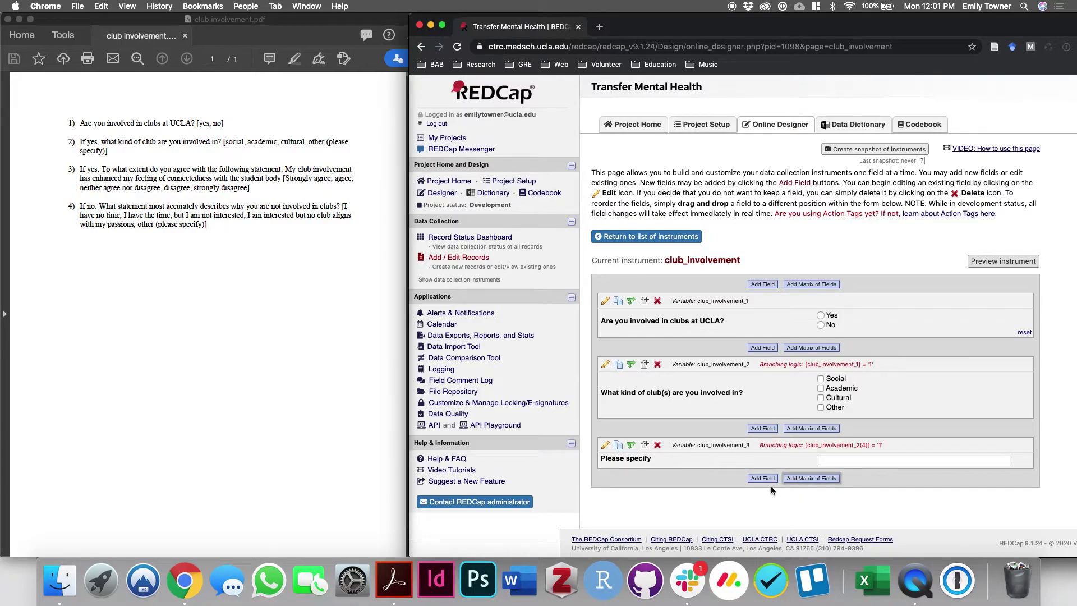
Step: Add a matrix of fields after the "Please specify" field with the header text "To what extent do you agree with the following statement:"
click(808, 478)
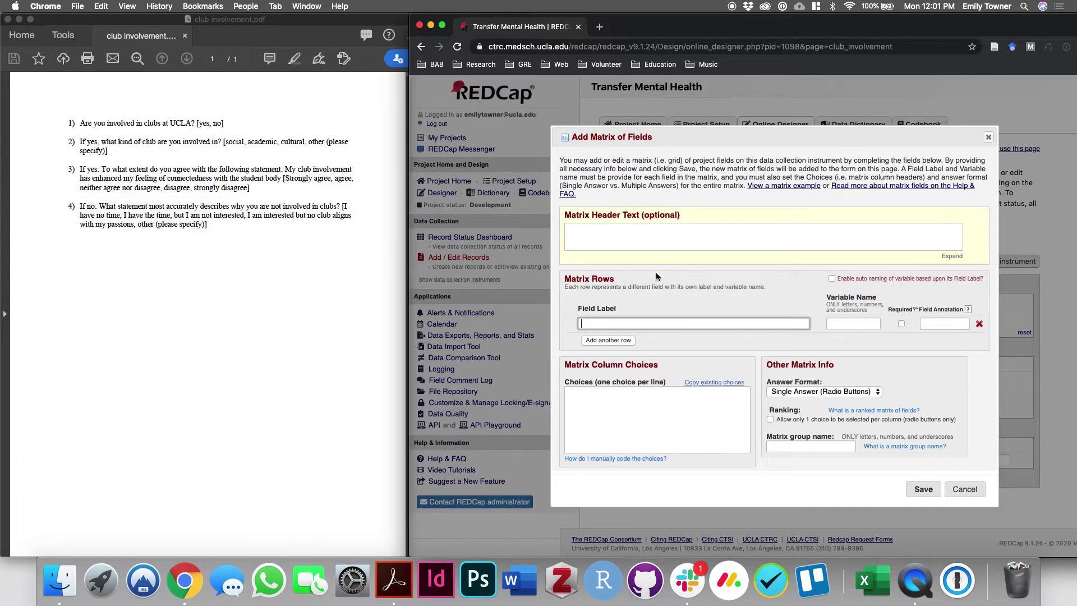
click(638, 234)
click(631, 322)
text(To what extent do you agre)
drag(673, 324, 578, 323)
right_click(577, 323)
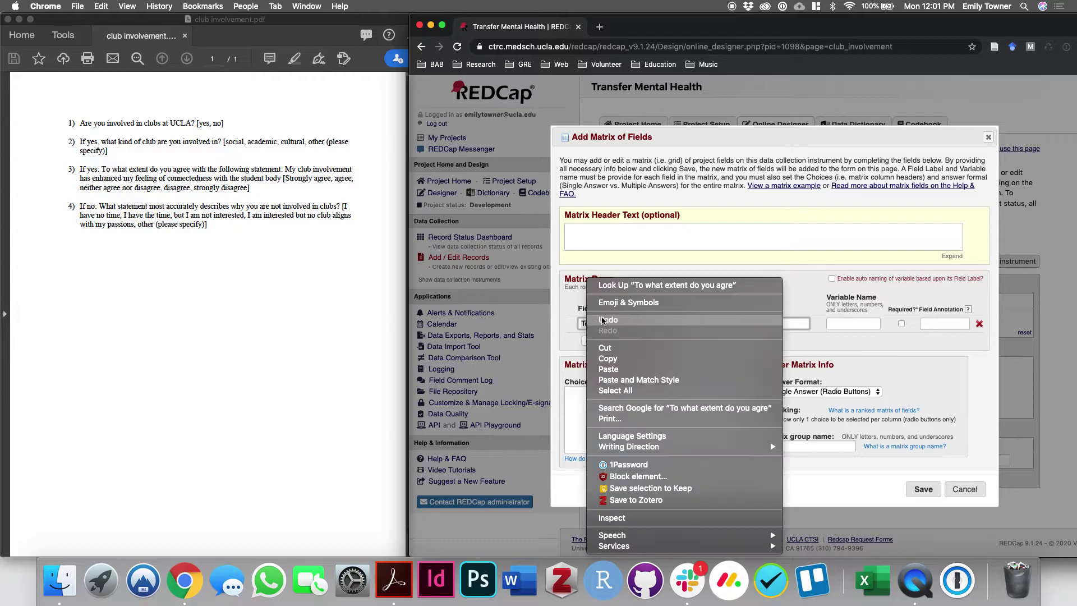
click(606, 417)
click(616, 241)
key(super+v)
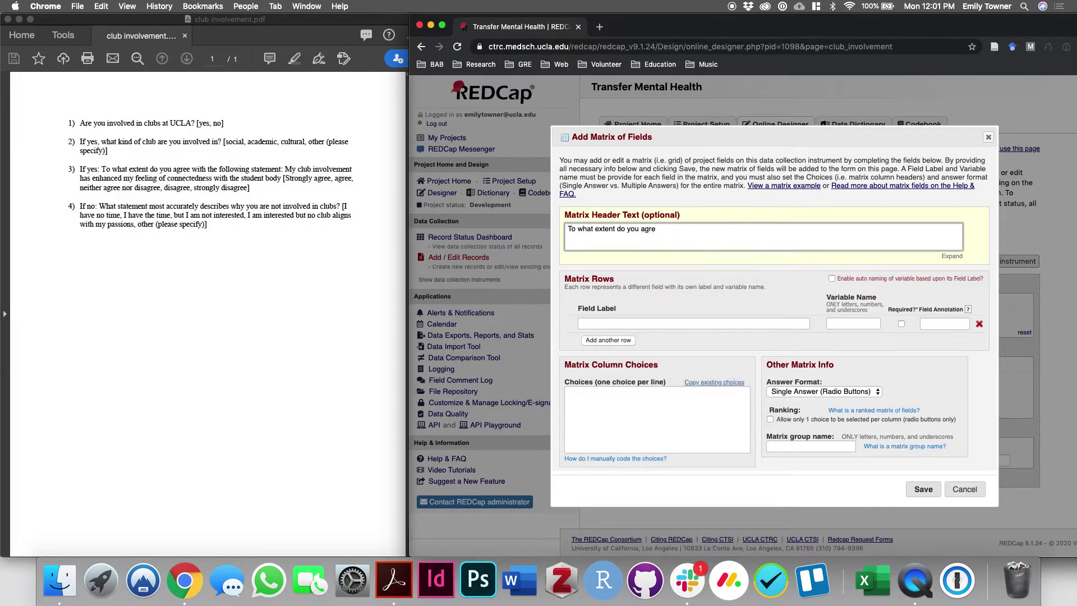
text(with the following taatement:)
Step: Label the matrix row "My club involvement has enhanced my feeling of connectedness with student body"
click(703, 323)
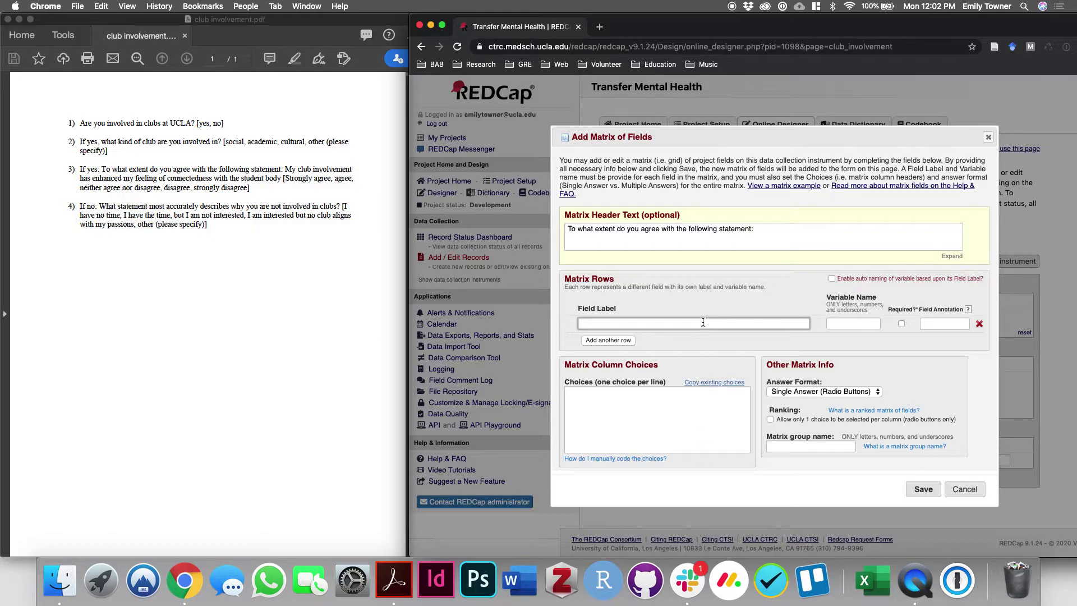
text(My club involv)
text(ee)
text(ment as)
key(BackSpace)
key(BackSpace)
text(has enh)
text(ac)
text(nced my feeli)
text(ng of connected)
text(ness )
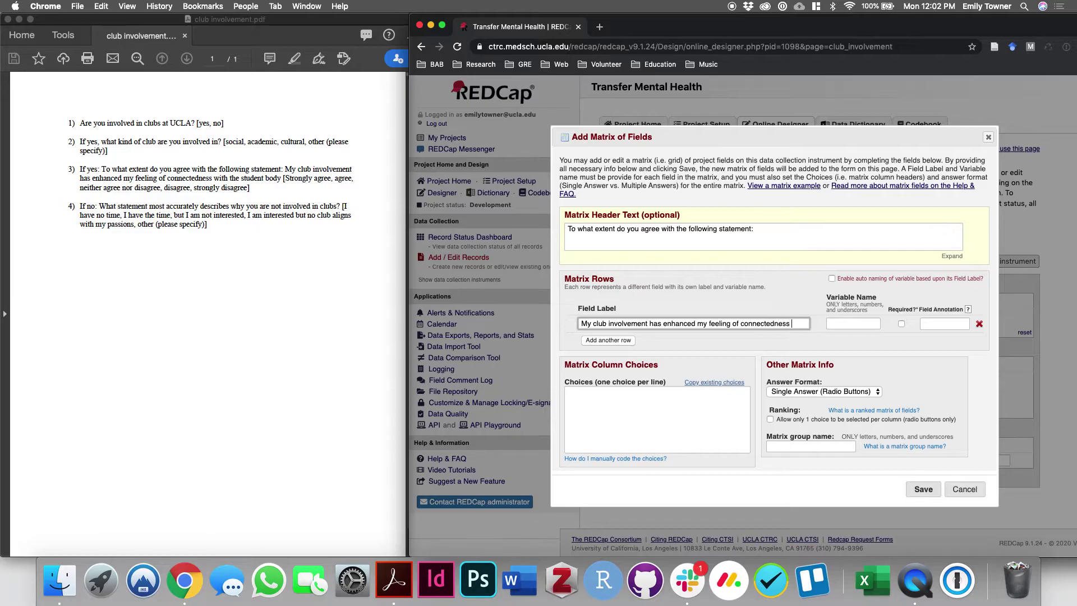
text(with student body)
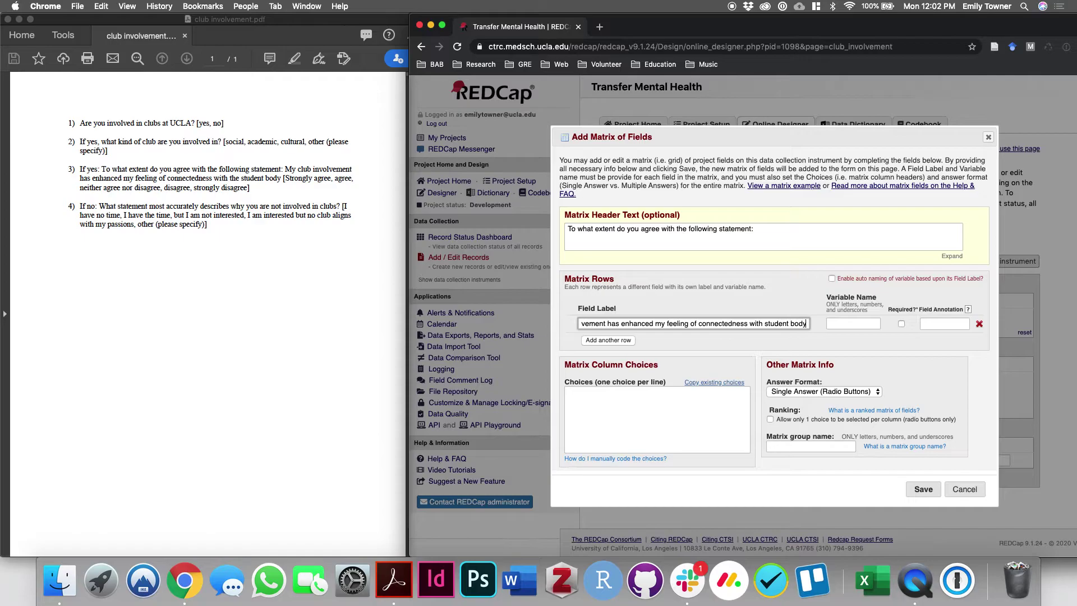
Step: Try coding the matrix column choices as "0, Strongly disagree" and "1, Disagree"
click(656, 414)
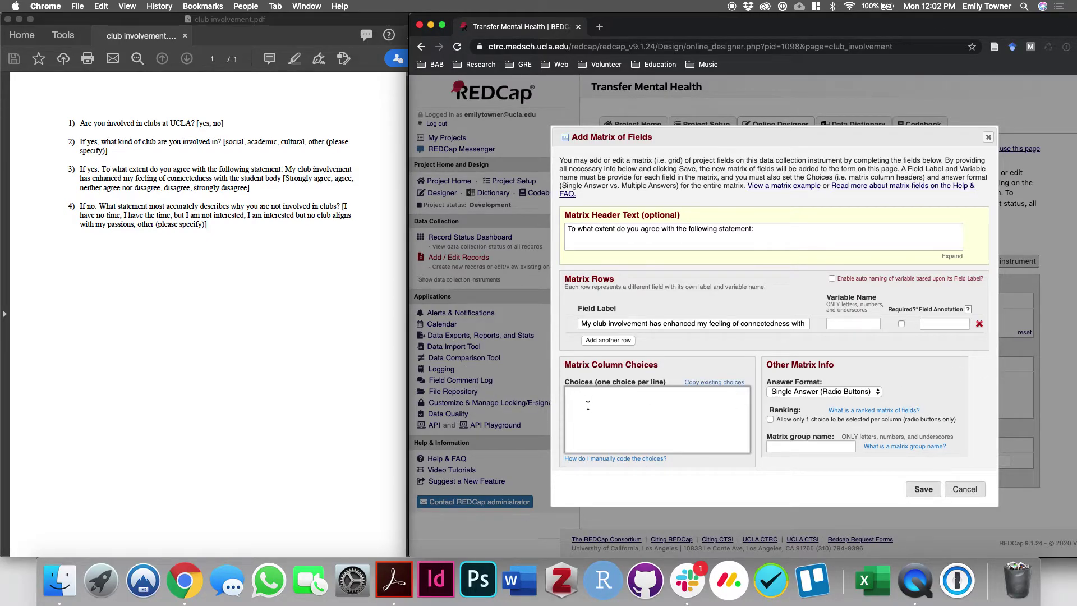
right_click(616, 417)
click(595, 417)
text(0, Strongly )
text(disagree )
text(1,)
text( Disagree)
Step: Replace the matrix choices with "-3, Strongly disagree", "-2, Disagree" and "-1, Neither agree nor disagree", one per line
drag(573, 410, 572, 384)
text(-3, Strongly disagree)
key(Return)
text(-2, Disagree)
key(Return)
text(-1, Neigh)
key(BackSpace)
text(ther agree nor disagree)
Step: Recode the three matrix choices as -2, -1 and 0, and complete the list with "1, Agree" and "2, Strongly agree"
click(574, 409)
key(BackSpace)
key(BackSpace)
text(0)
click(574, 401)
key(BackSpace)
text(1)
click(574, 395)
key(BackSpace)
text(2)
text(rongly a)
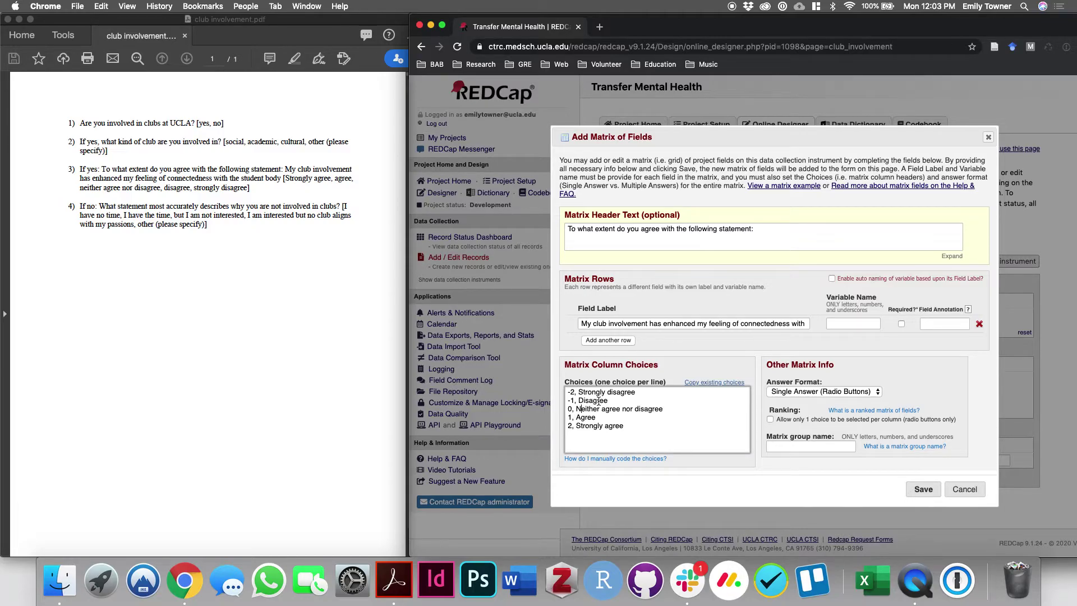
click(575, 400)
Step: Name the matrix row's variable club_involvement_4, set the matrix group name to club_involvement_matrix_1 and save the matrix
click(843, 327)
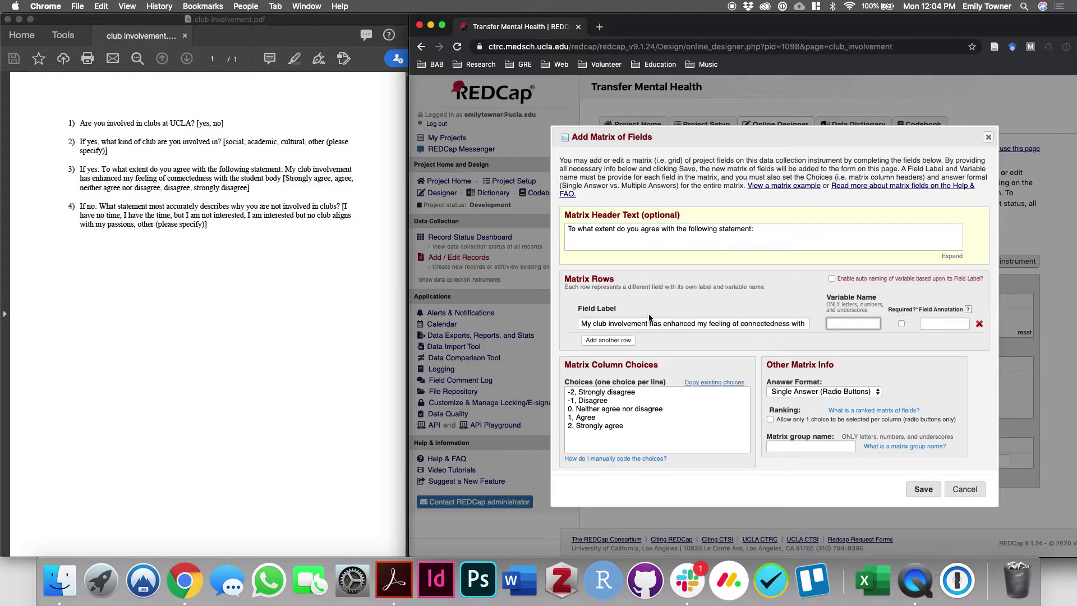
text(club_involvement_3)
click(924, 489)
click(893, 339)
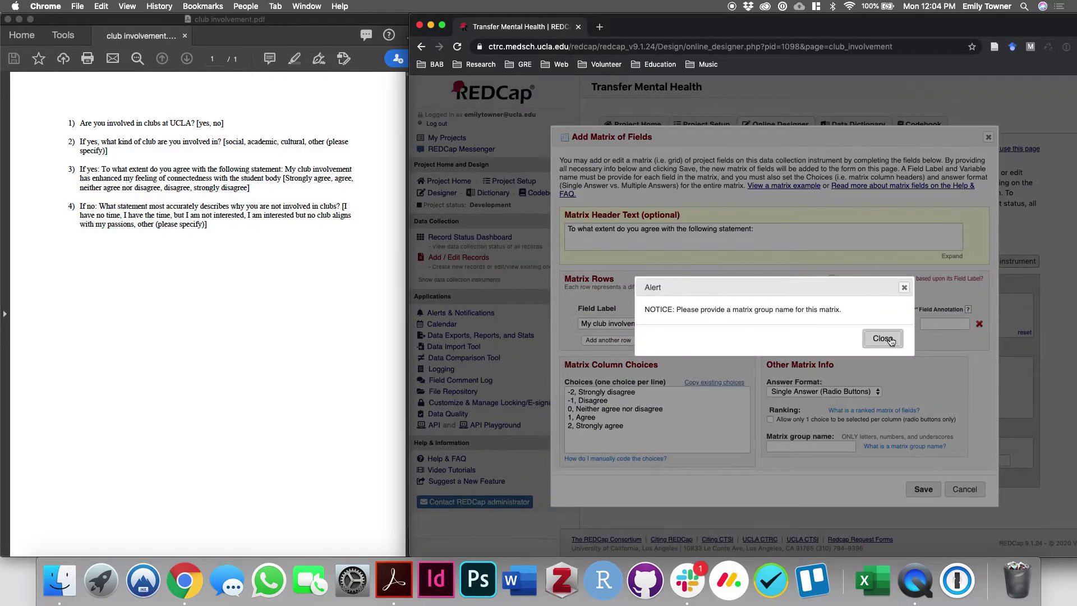
click(808, 446)
text(clu)
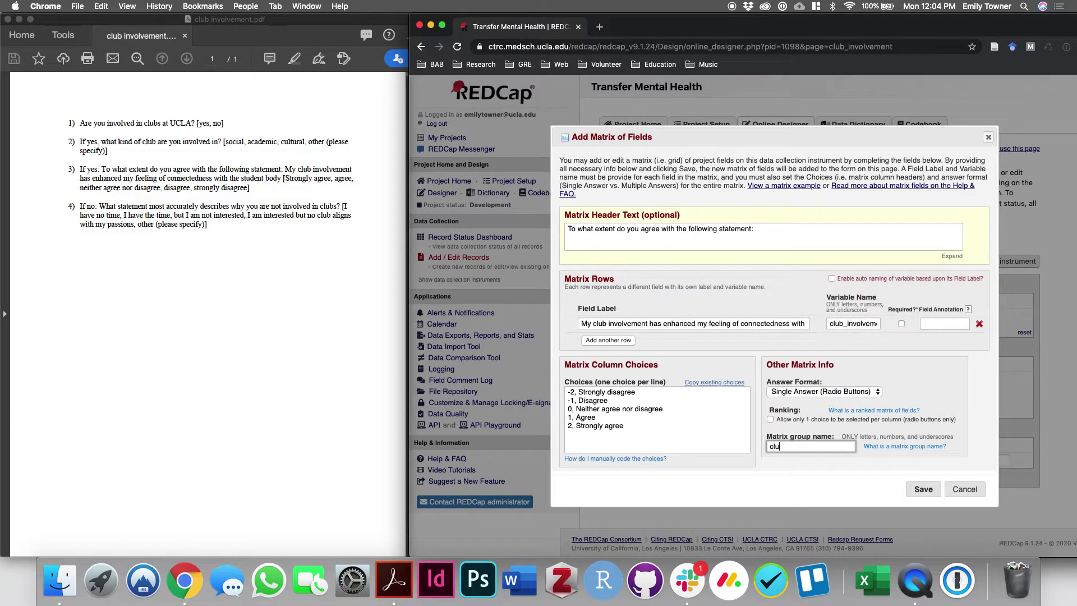
text(b_involvement_matrix_1)
click(923, 490)
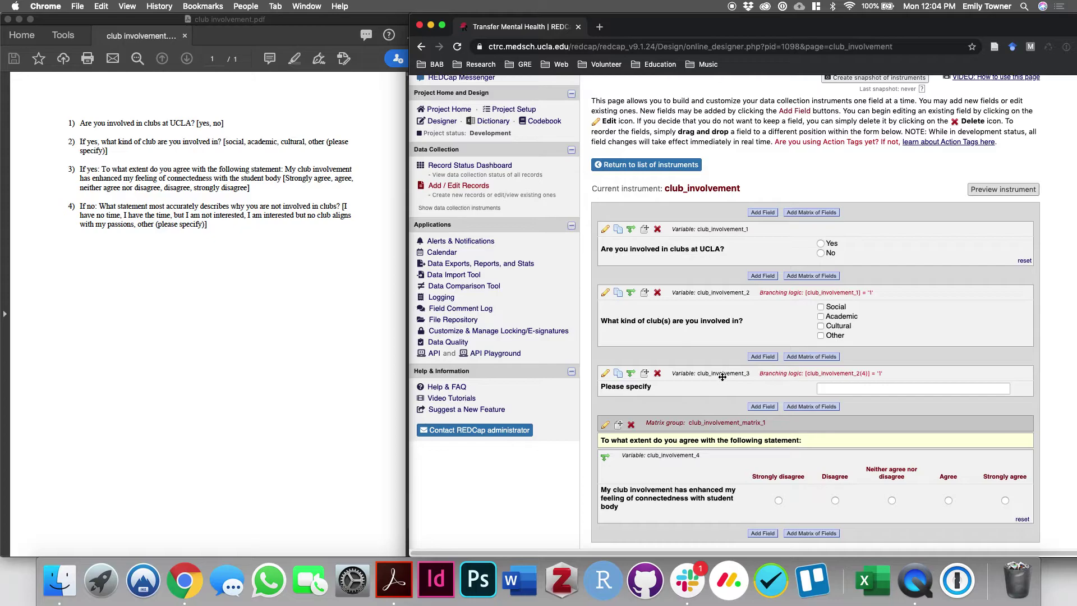
Step: Check the new agreement matrix against the questionnaire PDF and preview the club_involvement instrument, returning to the edit view
scroll(709, 468, down, 1)
scroll(709, 471, down, 1)
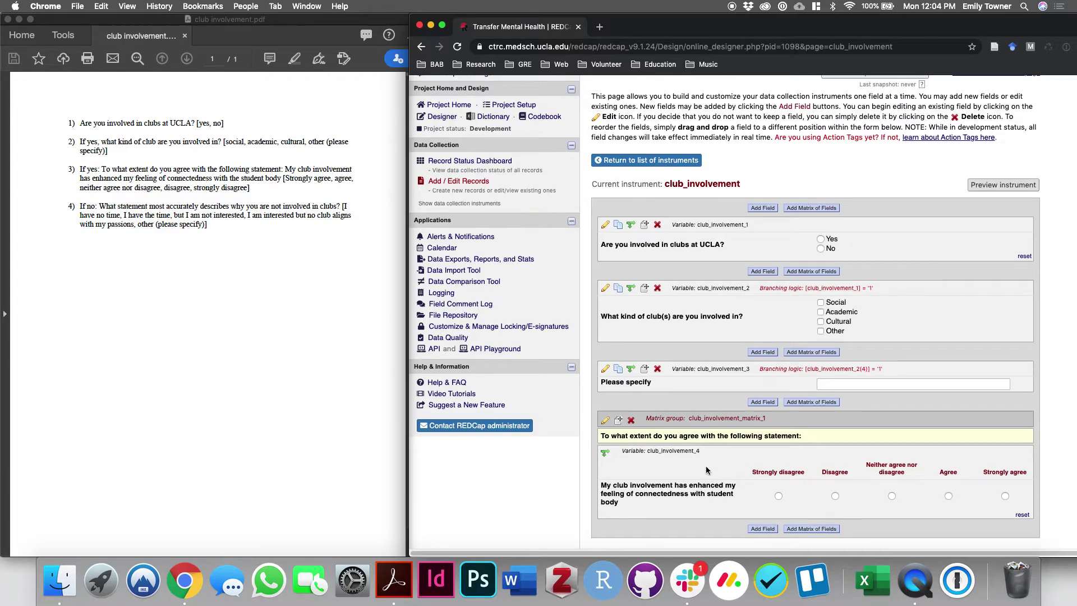
click(284, 297)
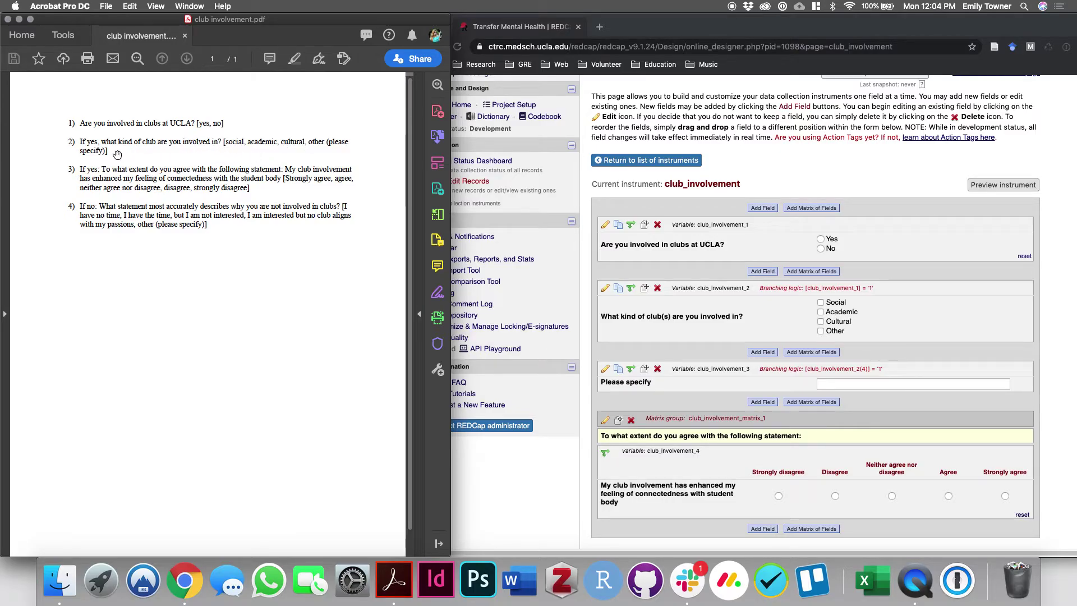
click(664, 478)
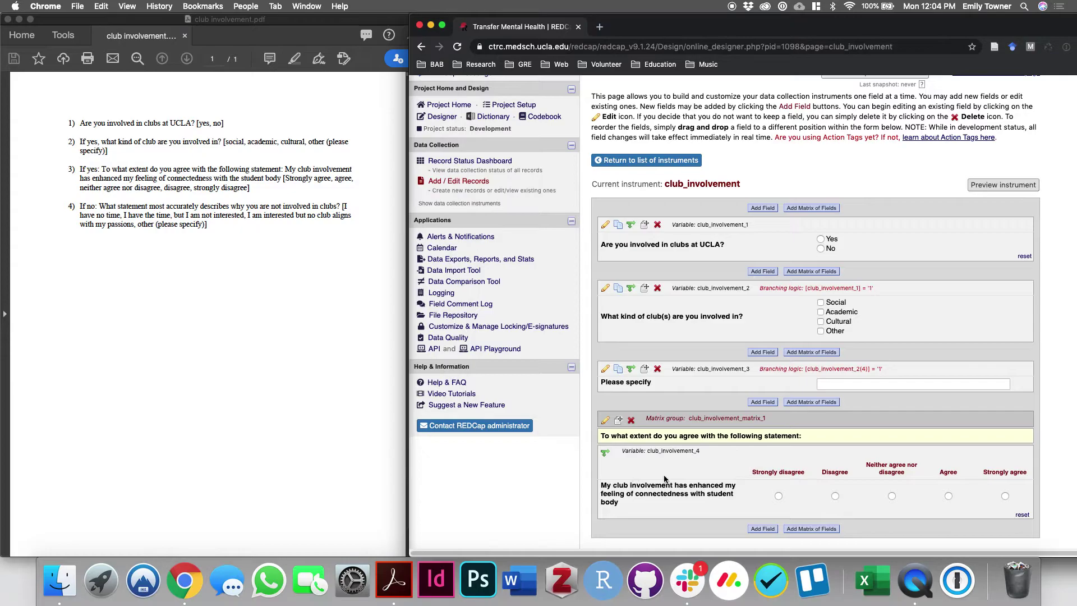
scroll(665, 478, down, 1)
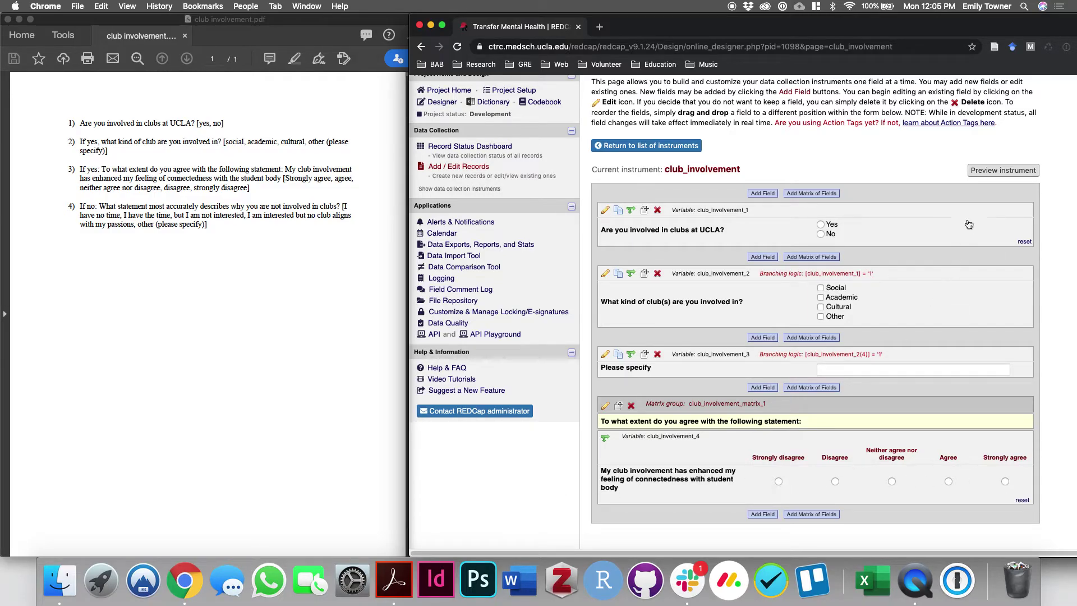
click(982, 171)
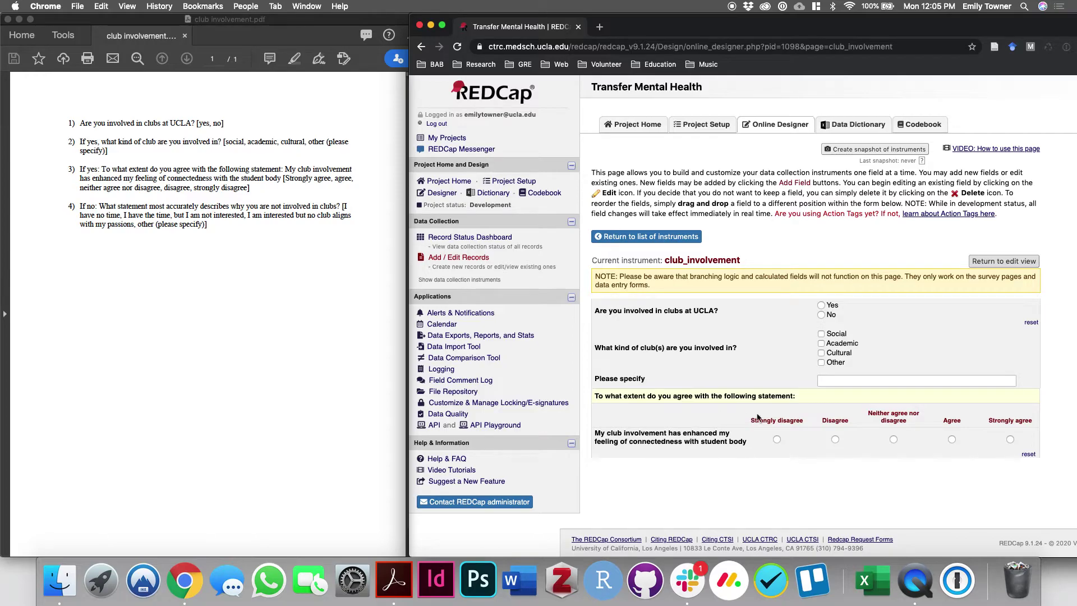
click(991, 262)
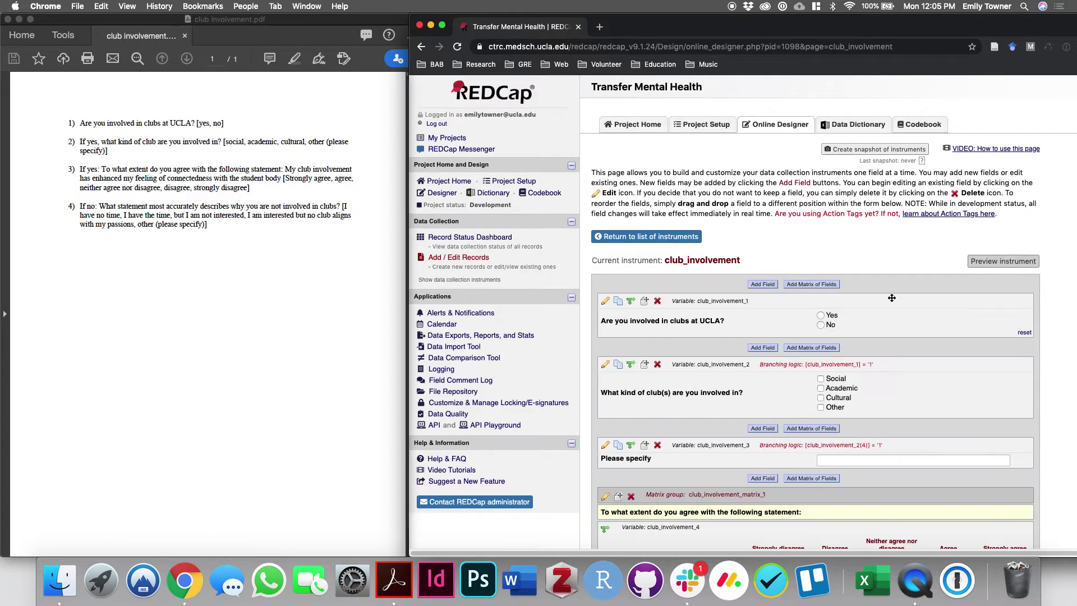
Step: Set the matrix row's branching logic with the Drag-N-Drop Logic Builder to show it only if club_involvement_1 = Yes (1), and save
scroll(643, 382, down, 5)
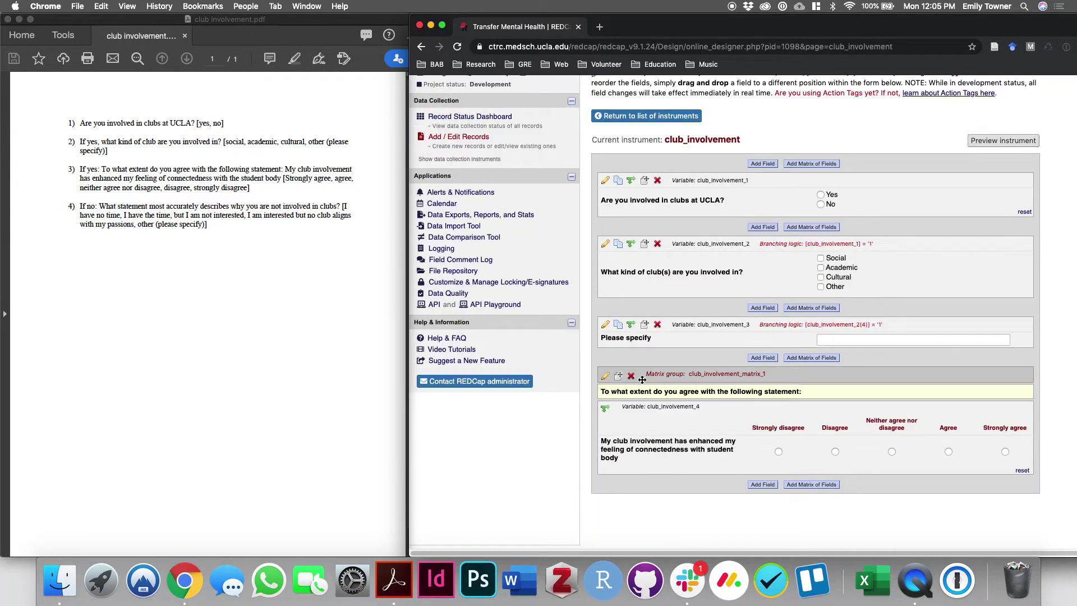
scroll(663, 388, down, 1)
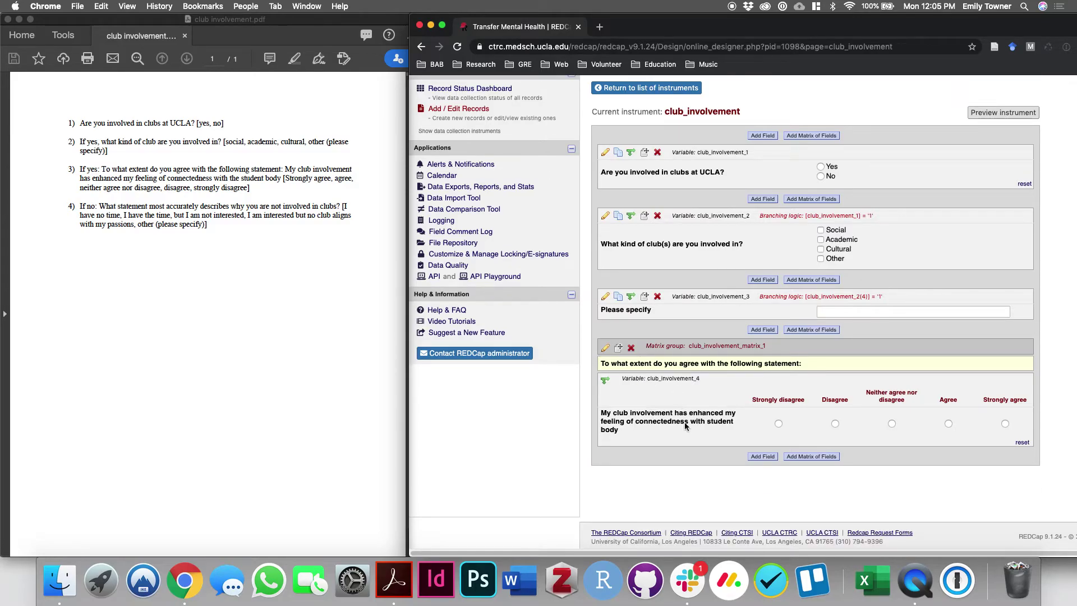
click(605, 382)
click(576, 325)
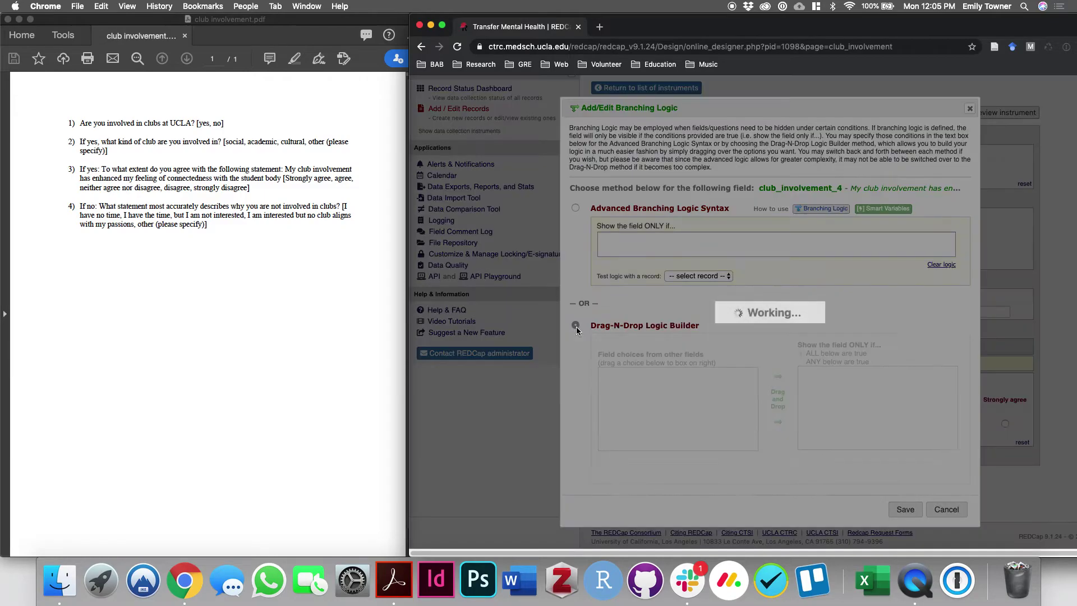
drag(653, 394, 887, 426)
click(906, 507)
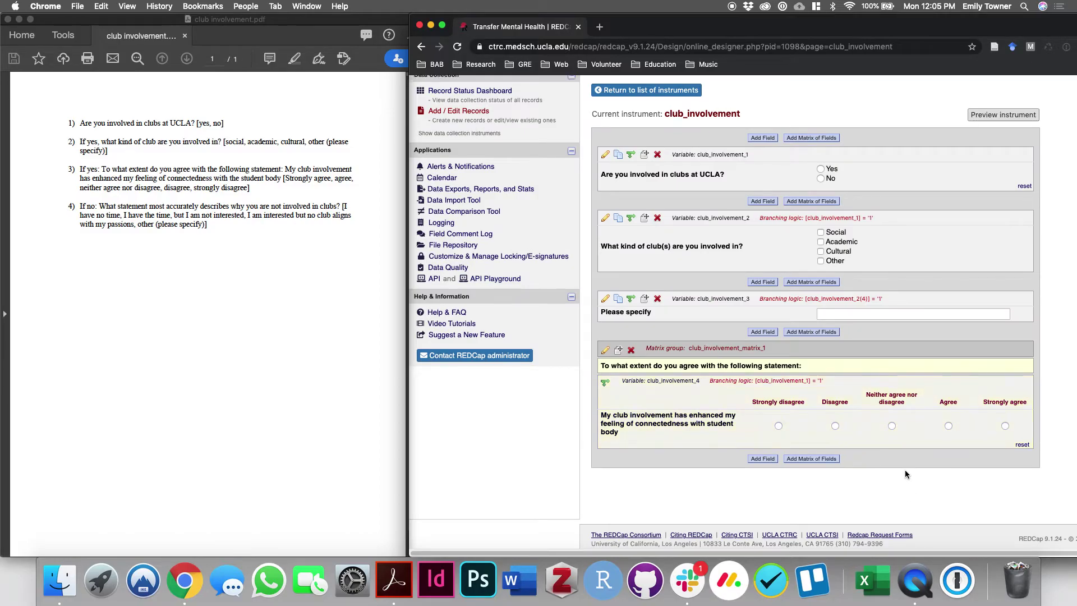
Step: Reopen the matrix row's branching logic, clear it, rebuild the condition club_involvement_1 = Yes (1) and save
scroll(906, 474, up, 2)
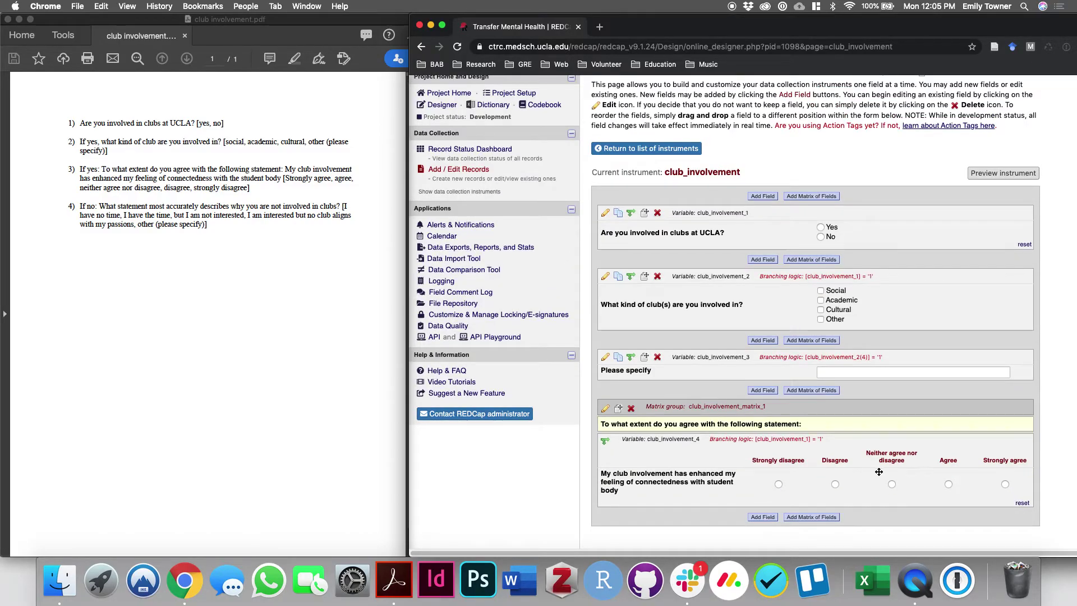
scroll(879, 469, up, 1)
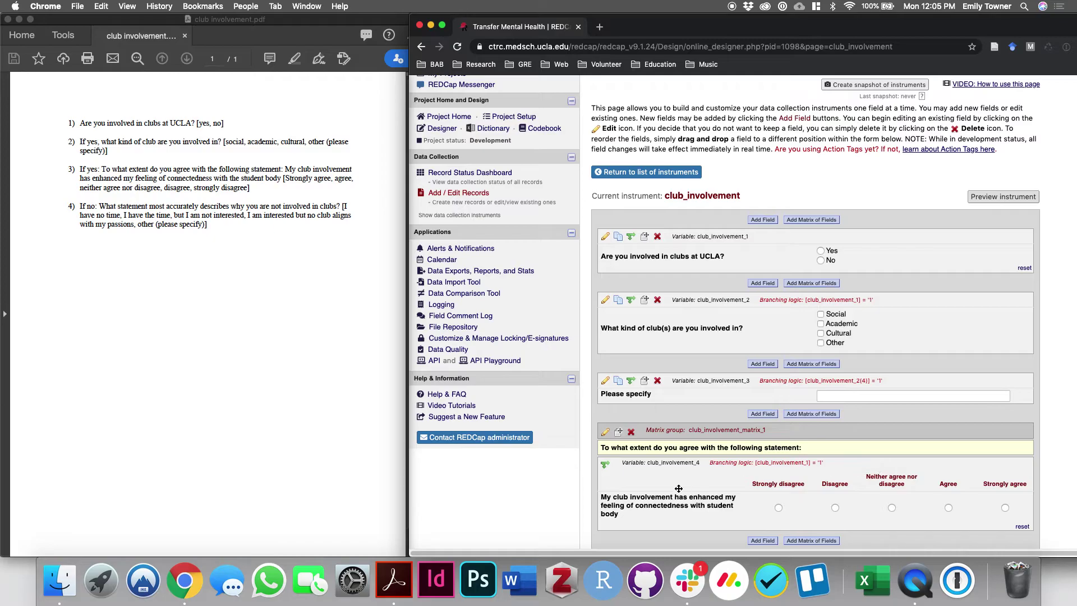
click(604, 465)
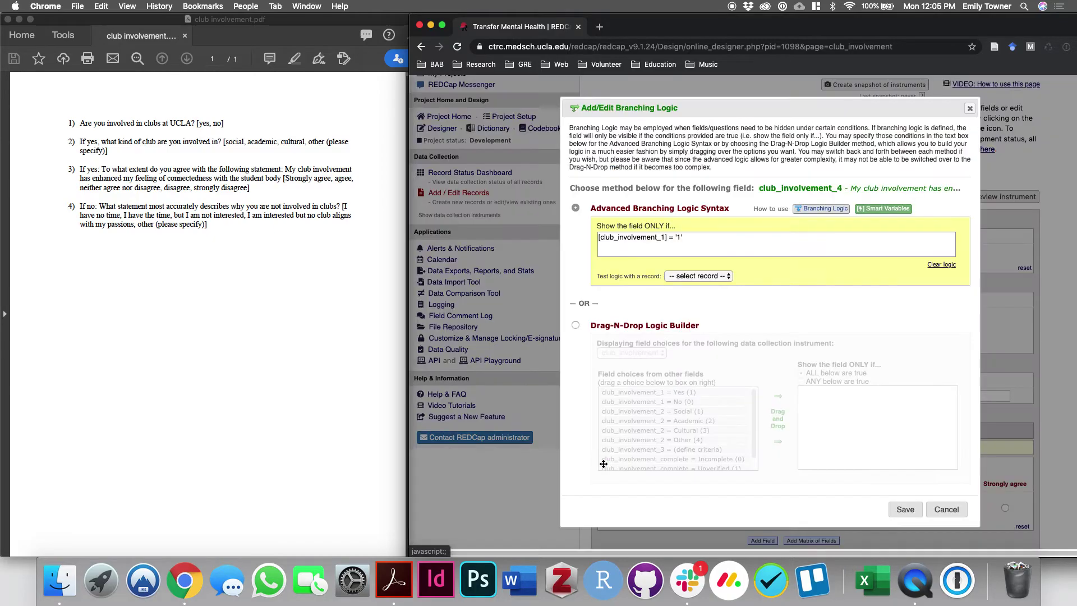
click(576, 326)
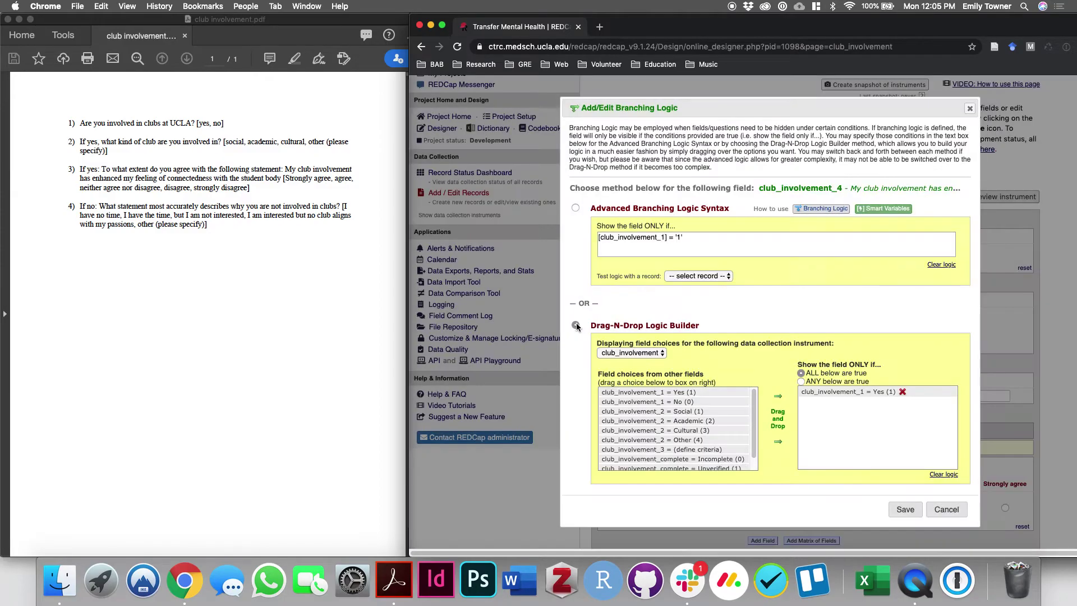
click(943, 474)
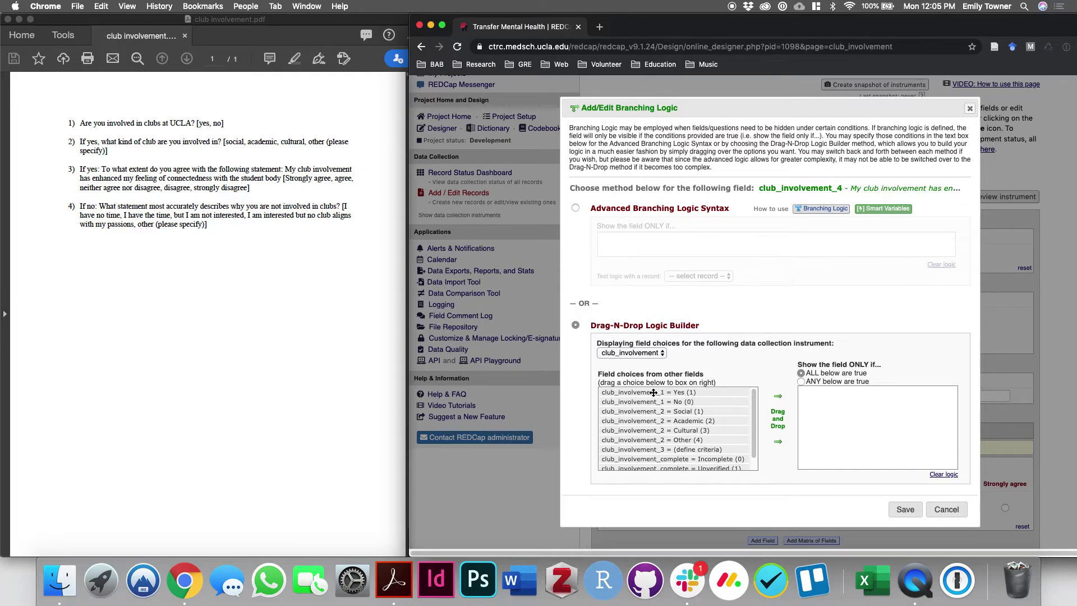
drag(654, 392, 879, 409)
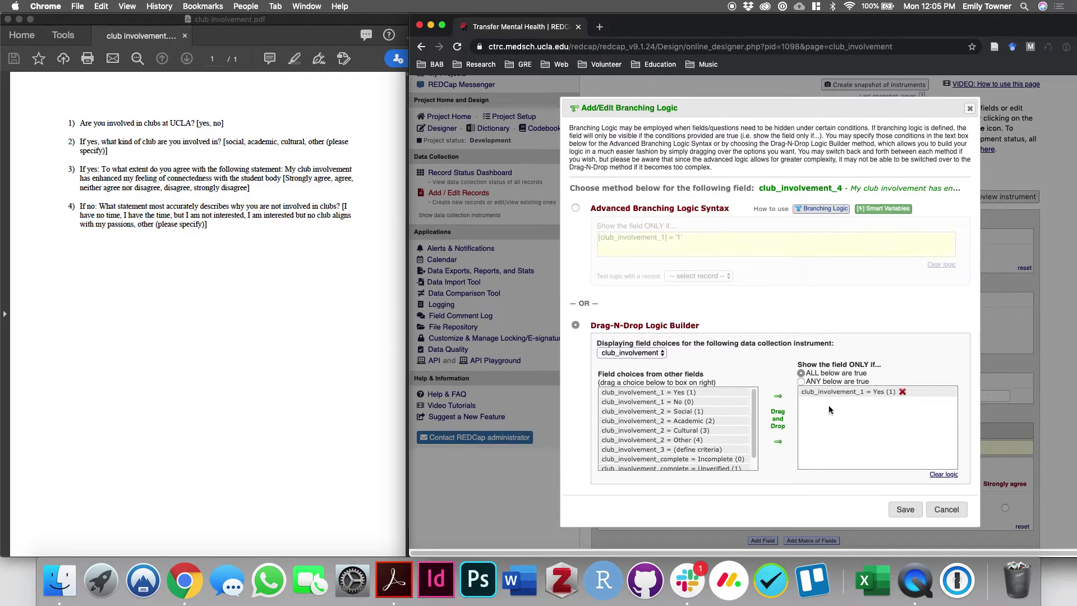
click(905, 508)
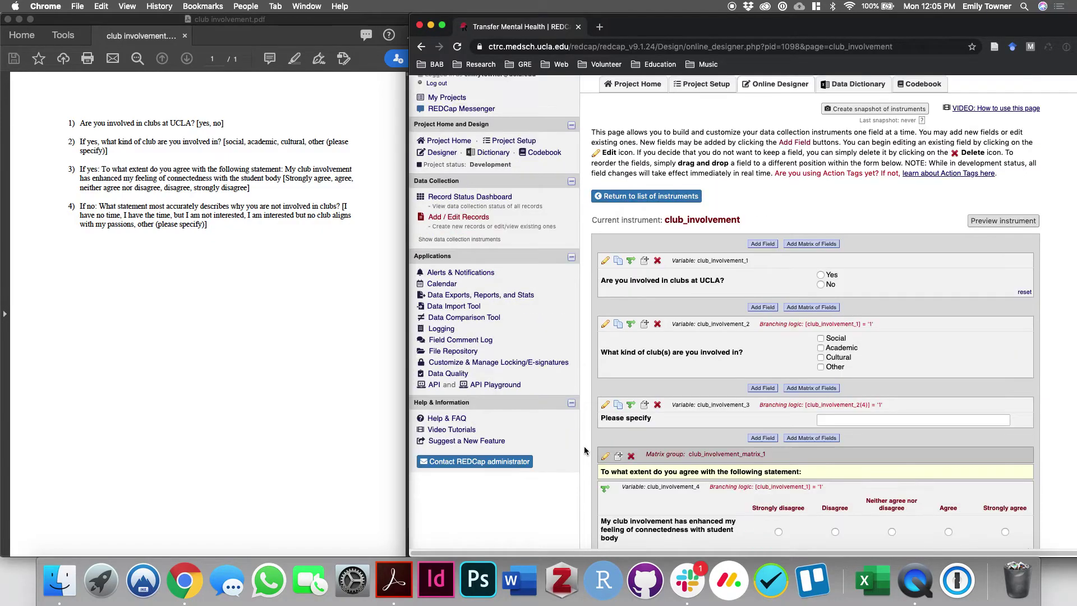
Step: Add a single-answer radio button field at the end of club_involvement, labelled "What statement most accurately describes why you are not involved in clubs?"
scroll(584, 450, down, 4)
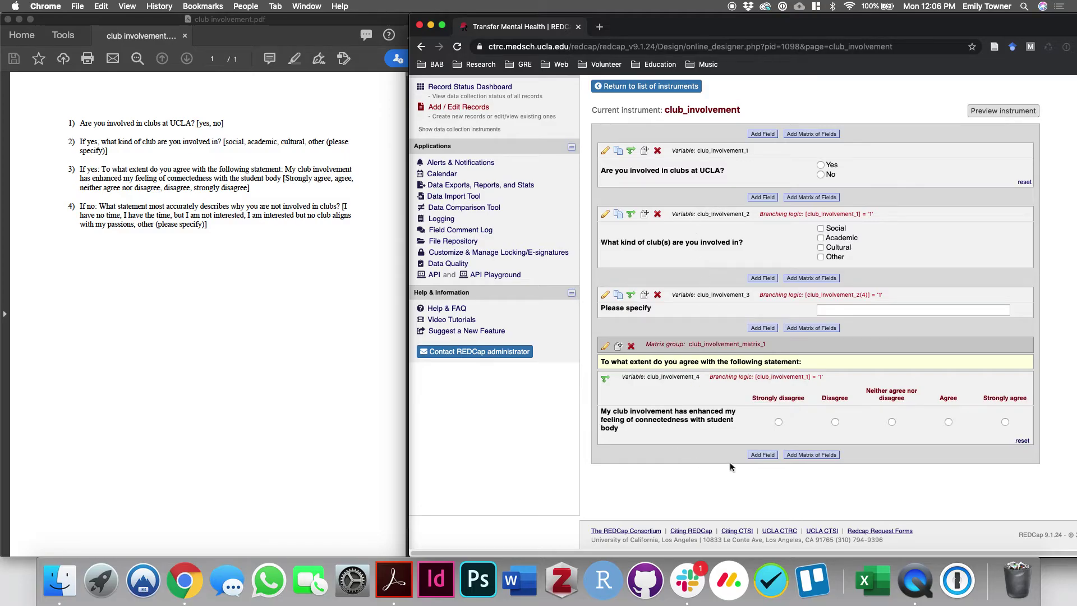
click(762, 455)
click(637, 220)
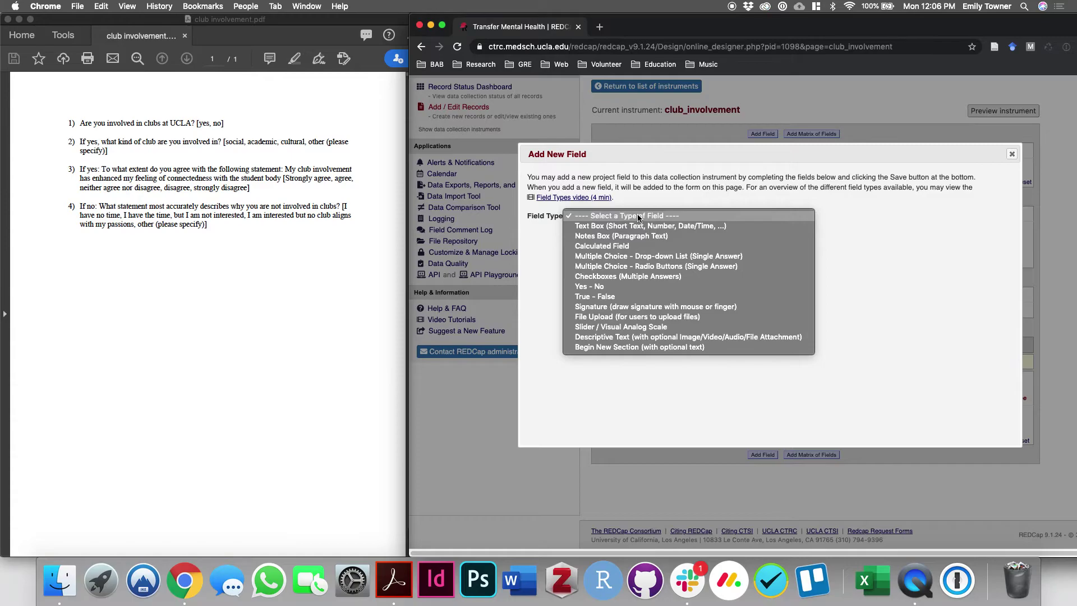
click(616, 267)
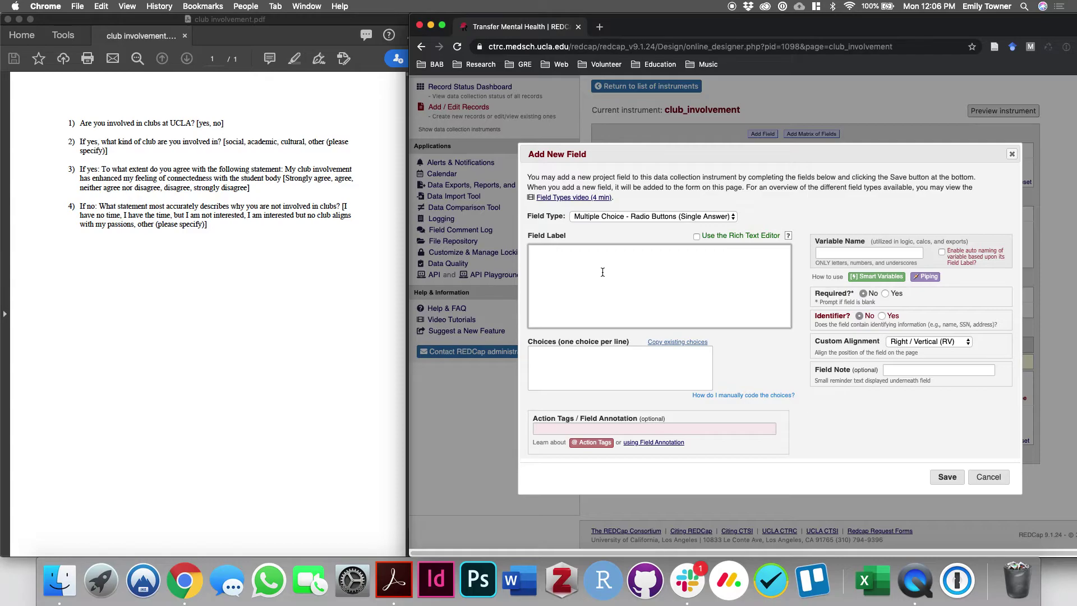
text(What statement most accurately describes why you)
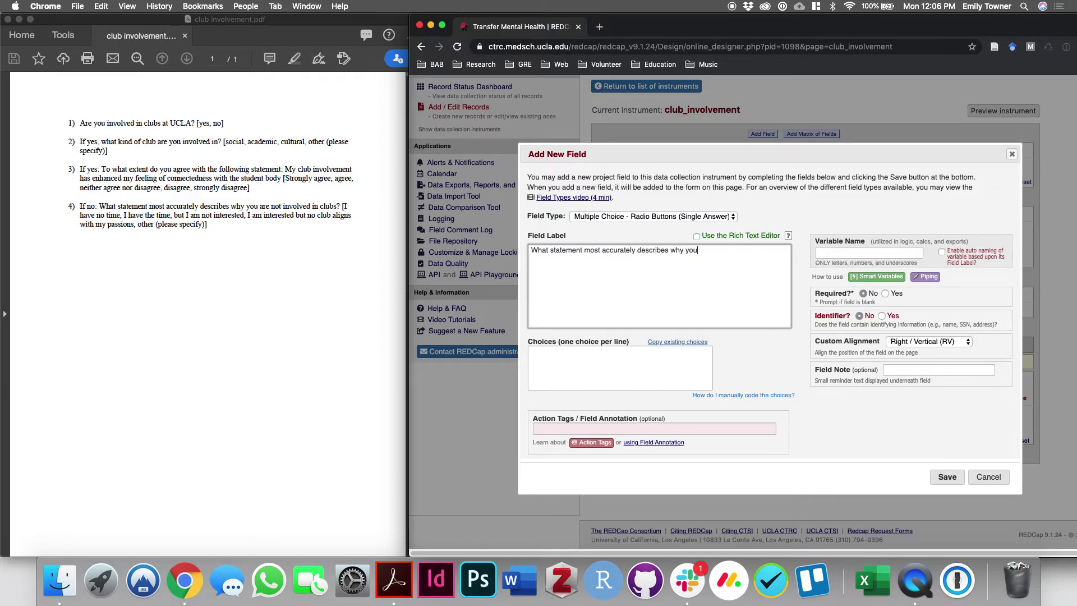
text( are not involved in clubs?)
click(601, 371)
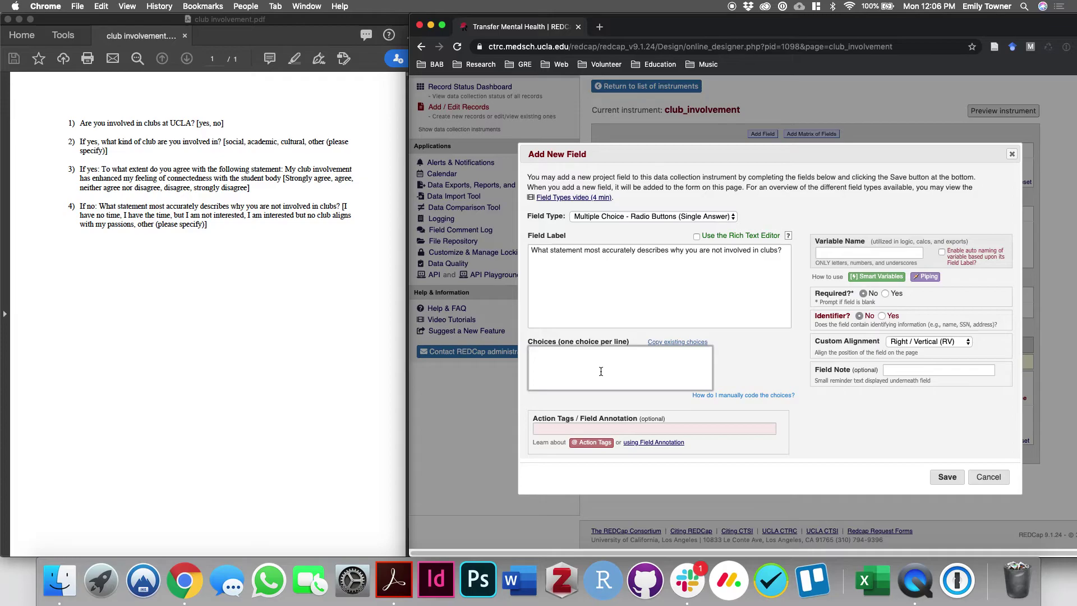
triple_click(655, 249)
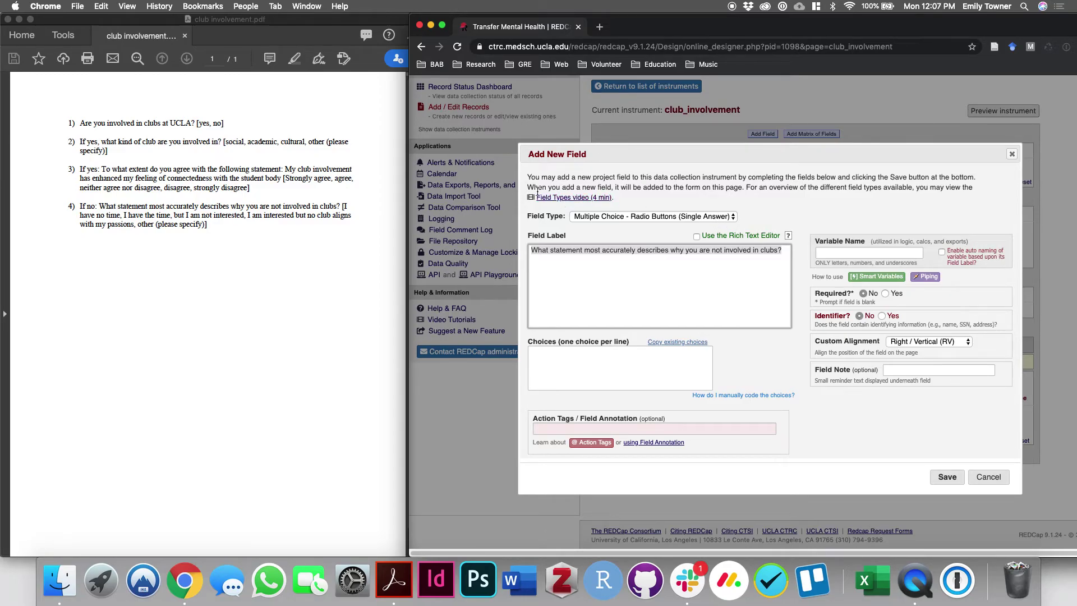
click(617, 280)
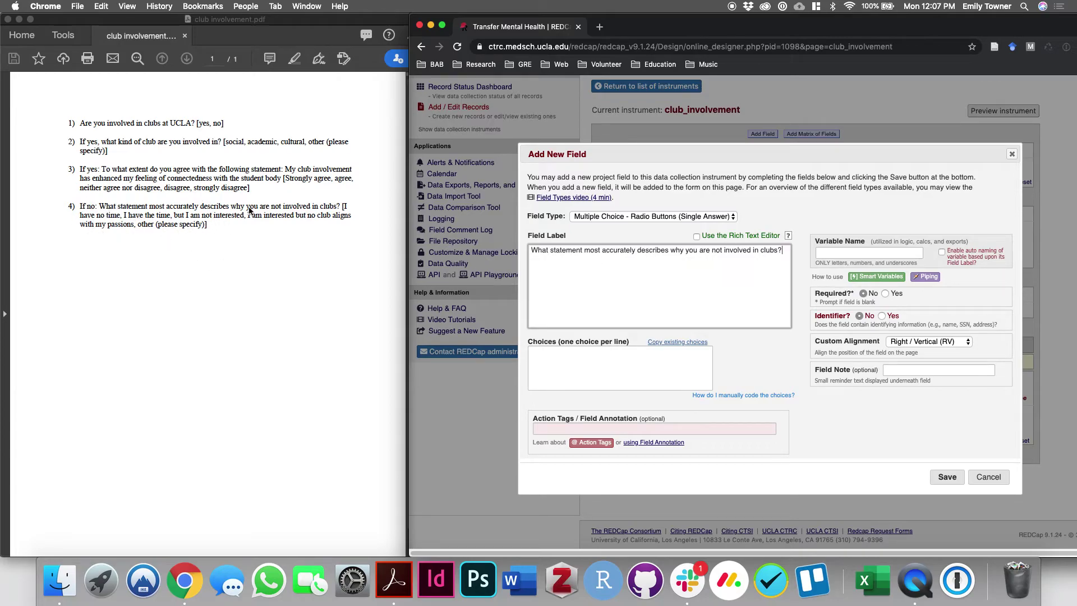
Step: Code choices 1–4 as "I have no time", "I have the time, but I am not interested", "I am interested but no club aligns with my passions", "Other"
click(589, 375)
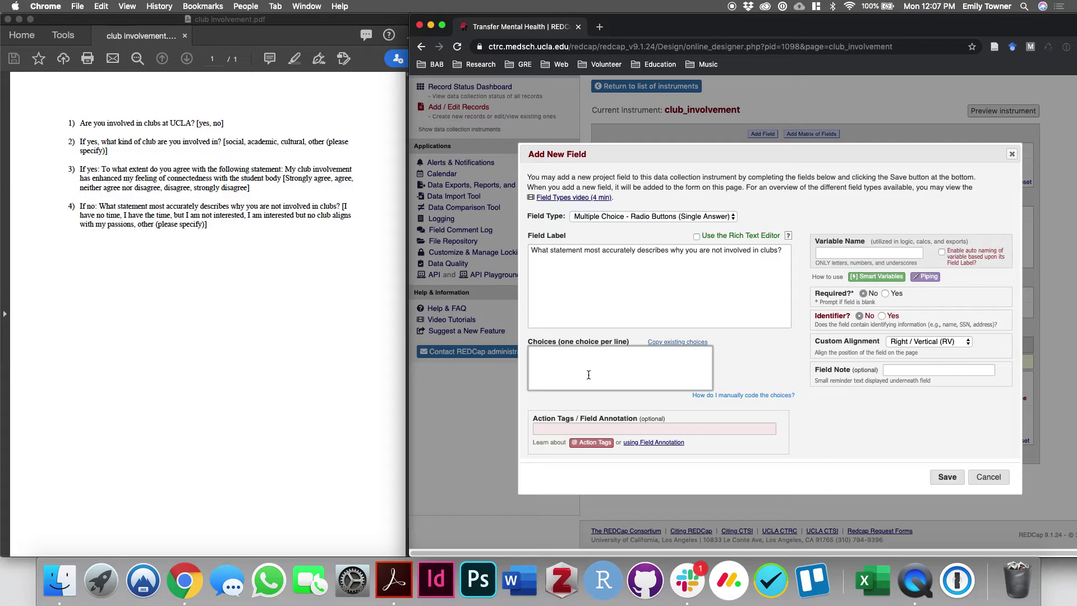
text(have no time)
key(Return)
text(2,)
text(I have the time, but I am not intersested)
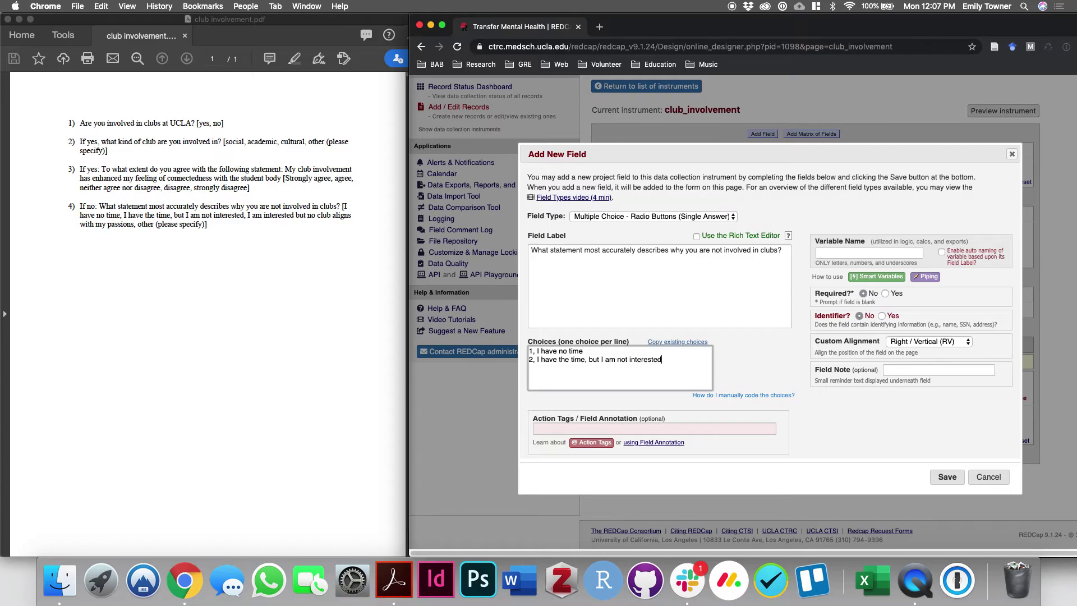
key(Return)
text(3, I am interested but no club aligns with my passions )
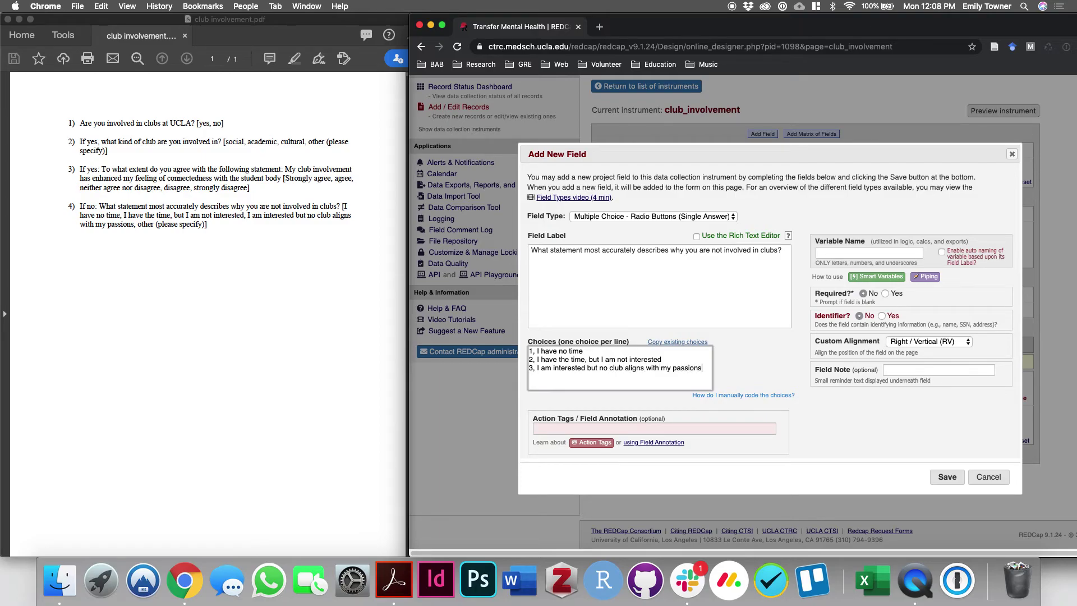
text(4, Other)
Step: Name the new radio button field's variable club_involvement_5 and save the field
click(825, 252)
text(c)
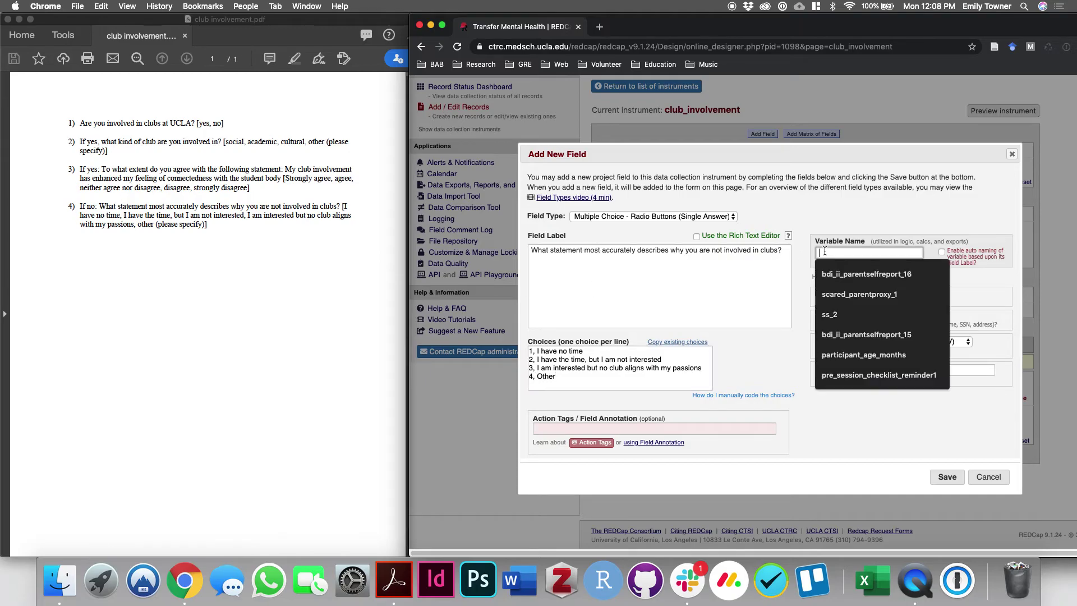
text(lyb)
key(BackSpace)
key(BackSpace)
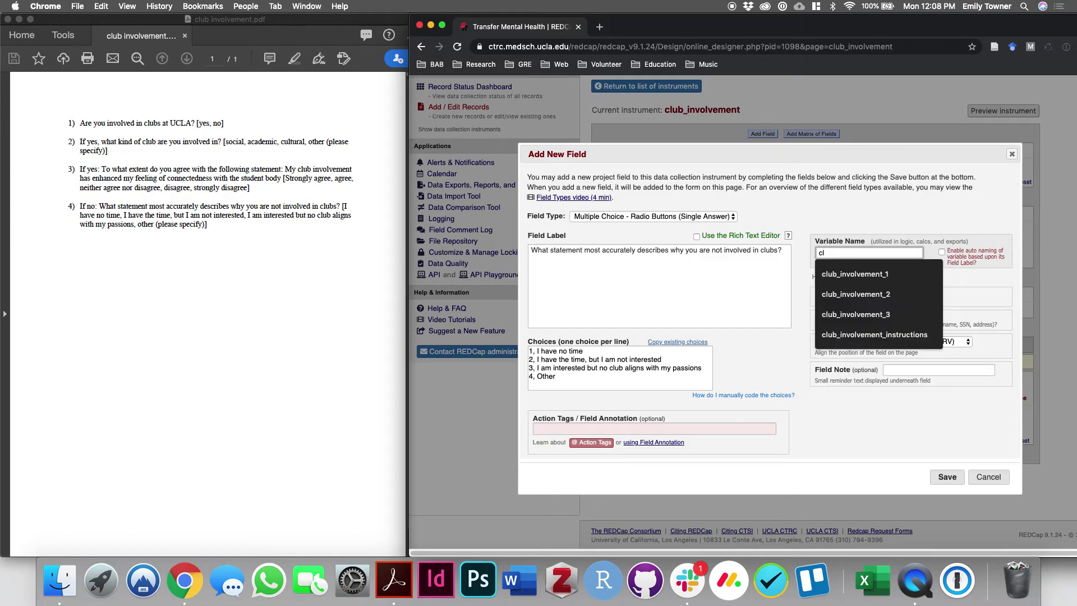
click(855, 314)
key(BackSpace)
text(5)
scroll(872, 163, up, 5)
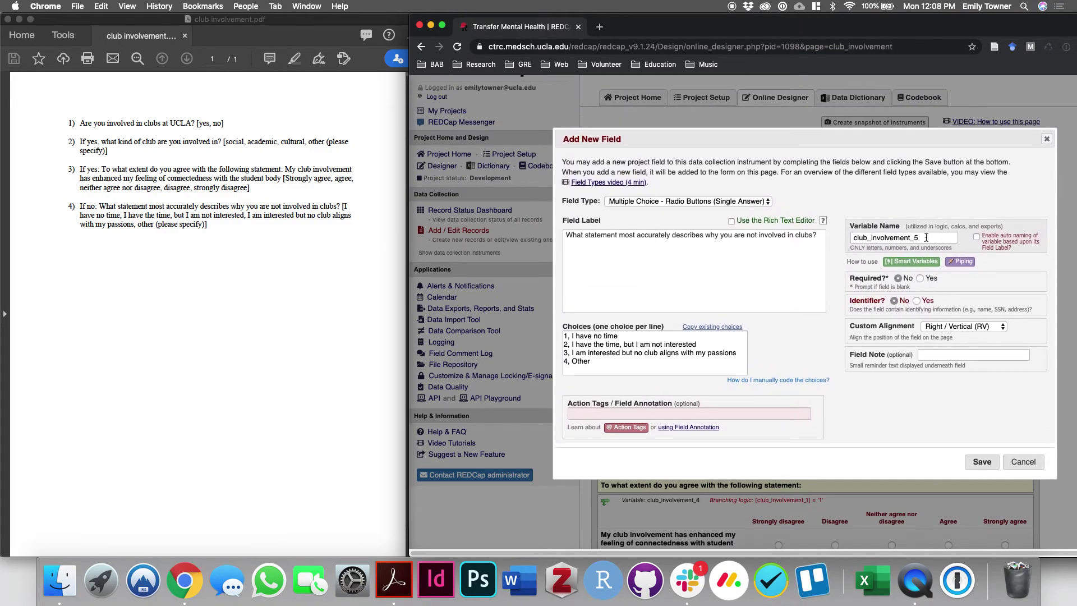
click(981, 464)
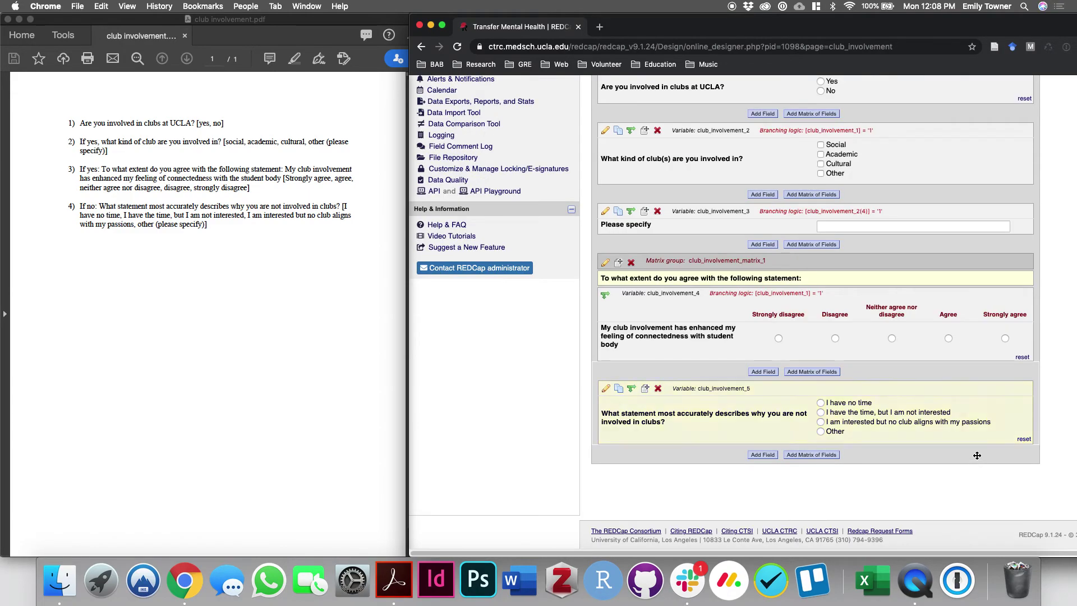
Step: Try to rename the new field's variable to club_involvement_4, restore it to club_involvement_5 and save
click(606, 388)
click(898, 245)
key(BackSpace)
text(4)
click(947, 470)
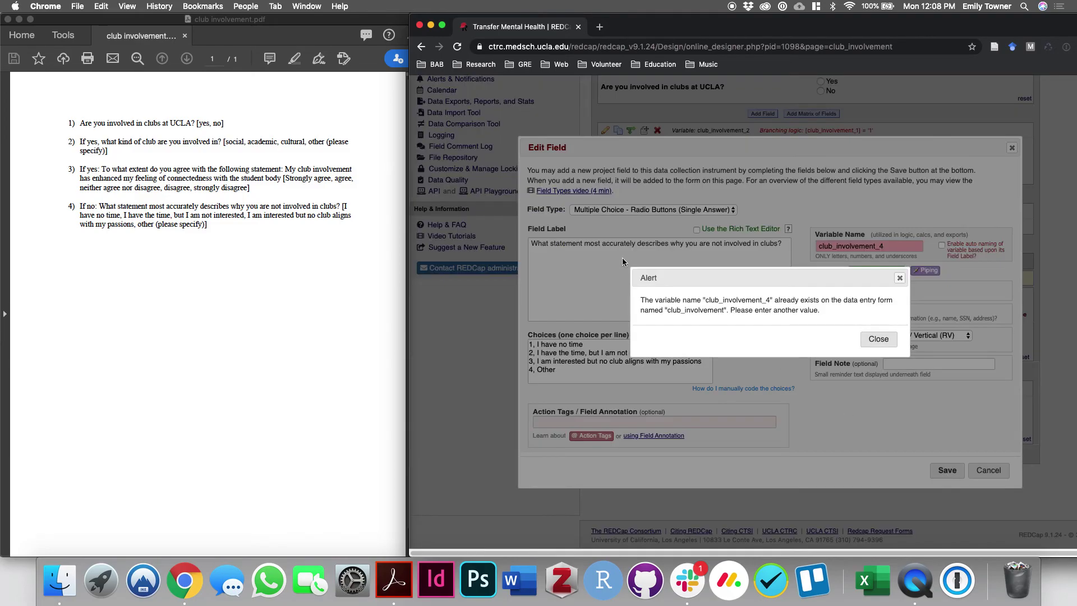
click(879, 339)
key(BackSpace)
text(5)
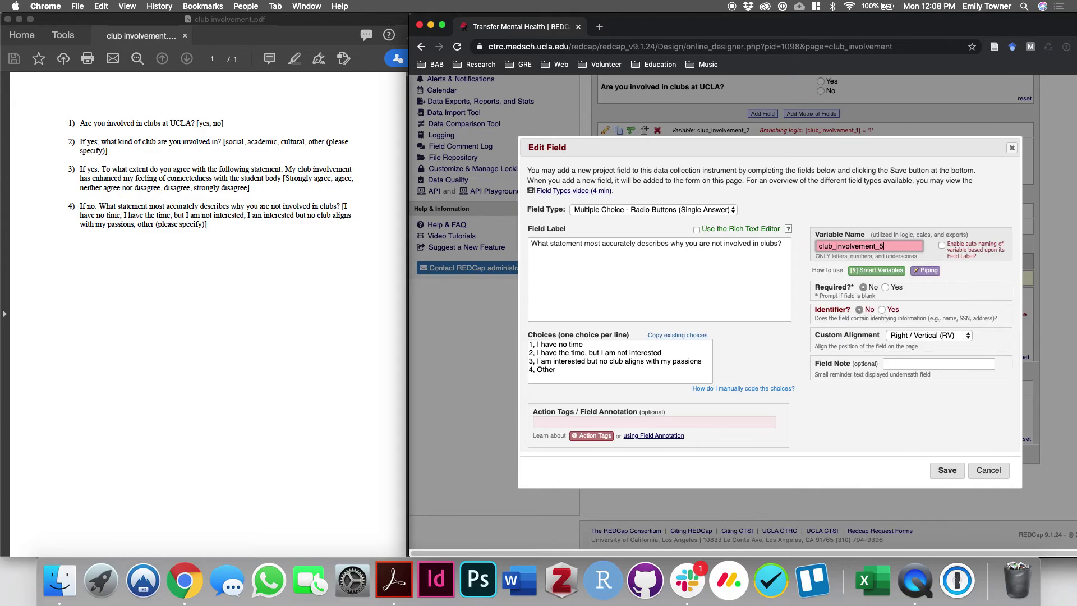
click(947, 470)
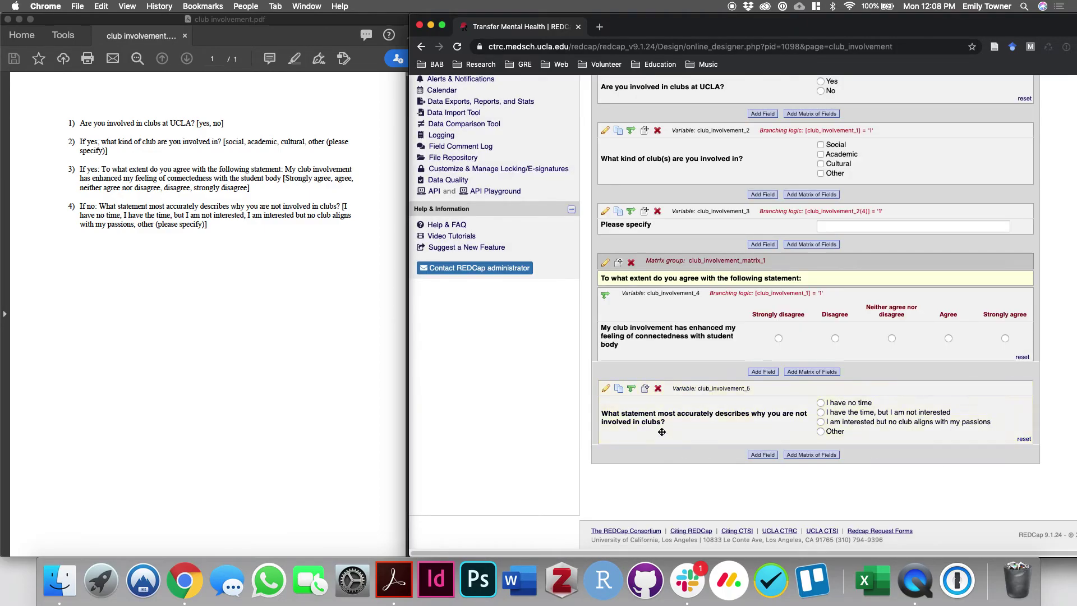
Step: Set club_involvement_5's branching logic with the Drag-N-Drop Logic Builder to show it only if club_involvement_1 = No (0), and save
click(632, 389)
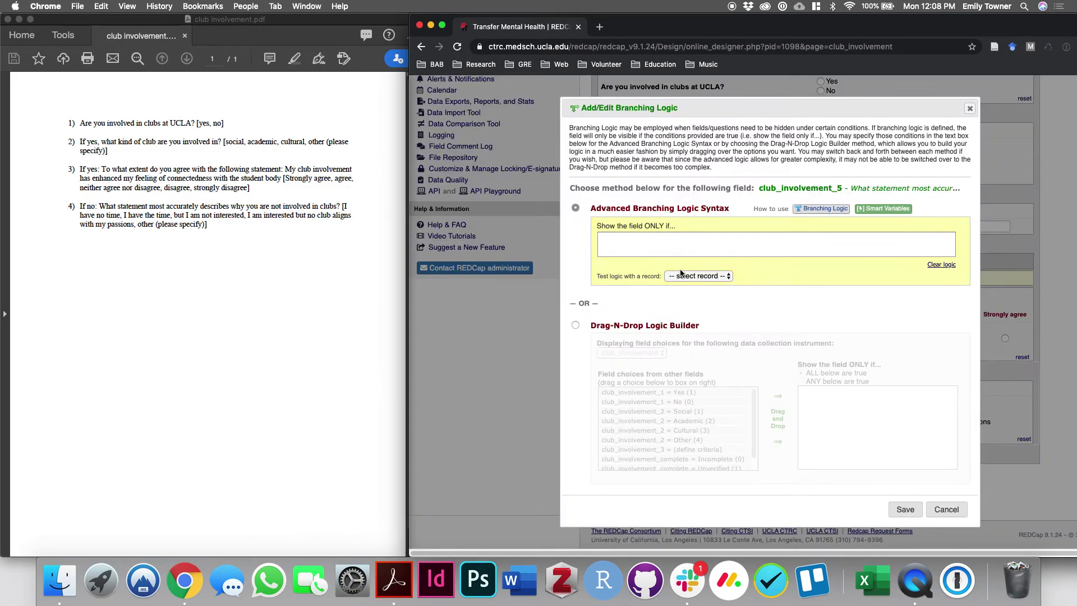
click(576, 325)
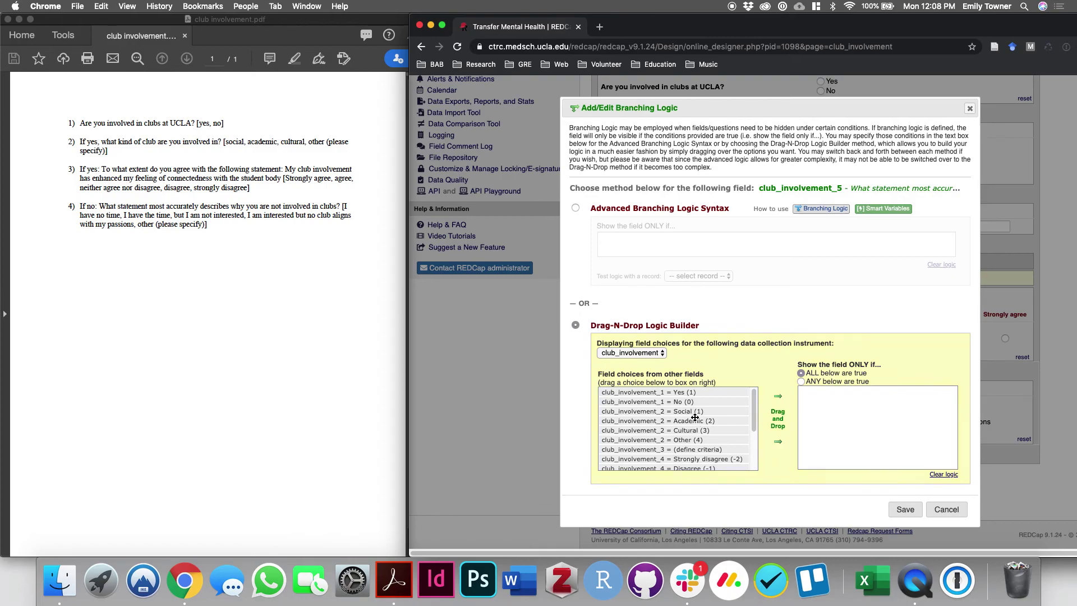
drag(682, 402, 820, 392)
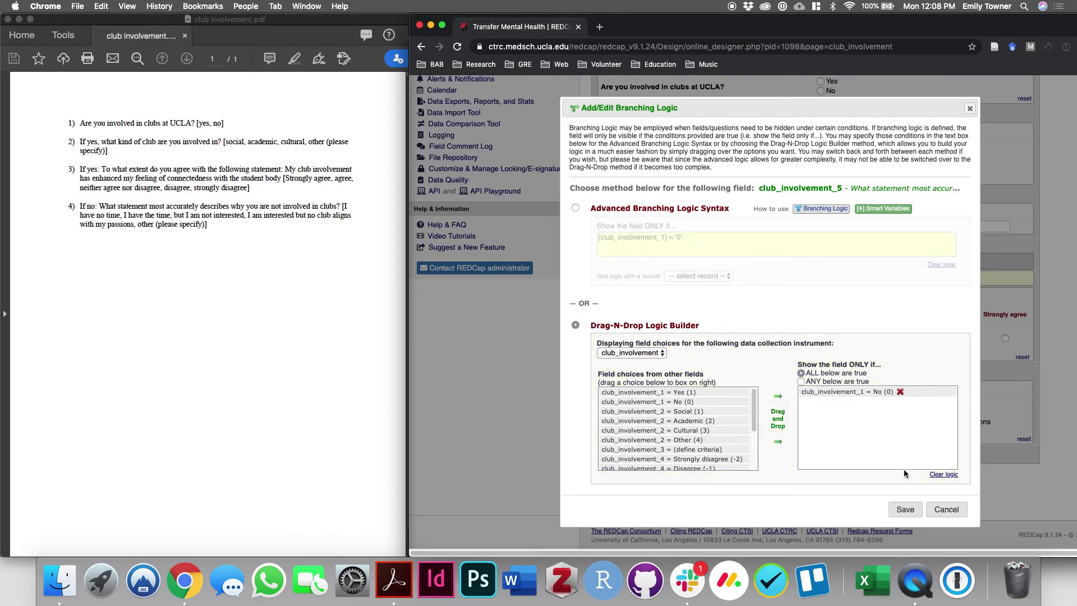
click(905, 510)
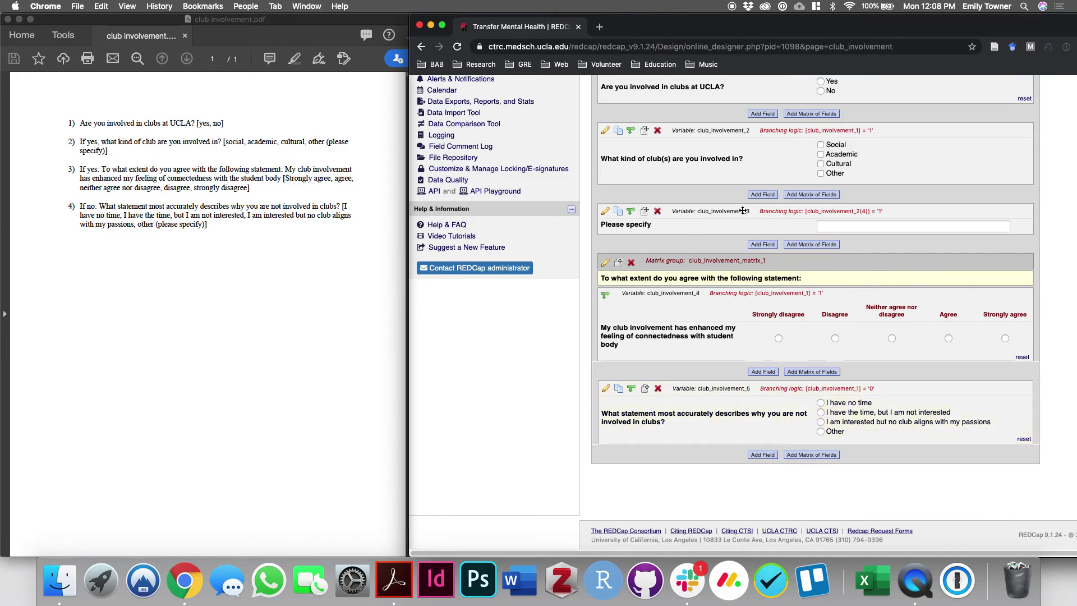
Step: Copy the club_involvement_3 "Please specify" field to below club_involvement_5 and set the copy's branching logic to club_involvement_5 = Other (4)
click(619, 212)
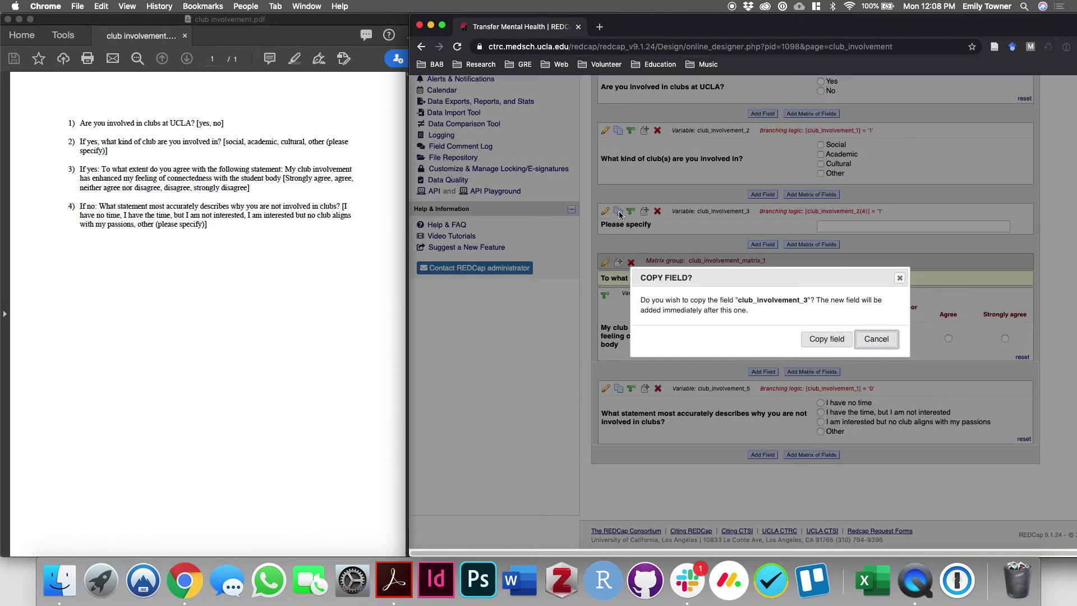
click(818, 340)
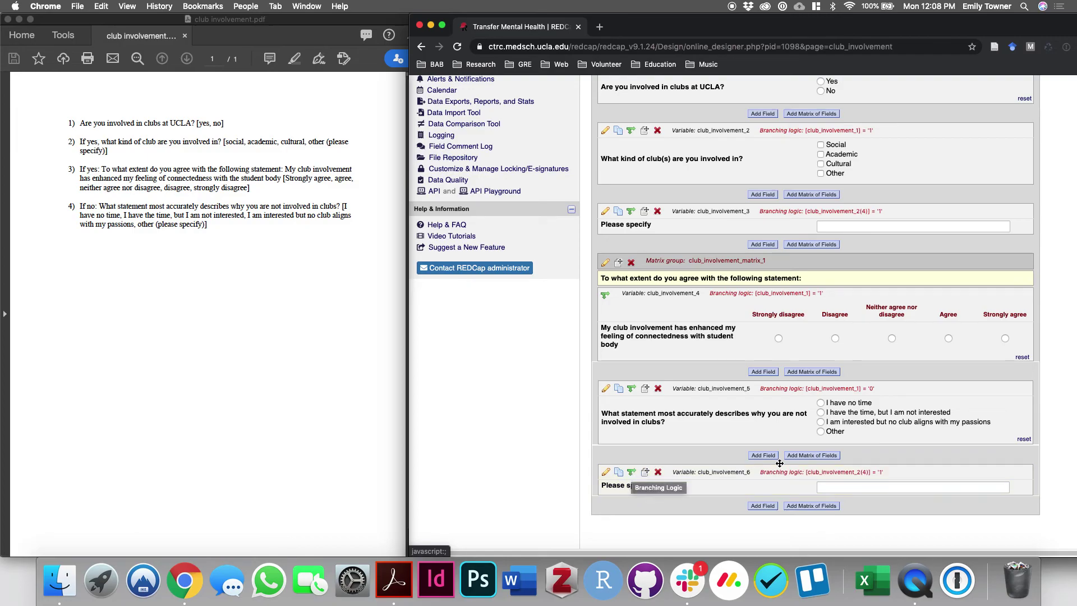
click(633, 474)
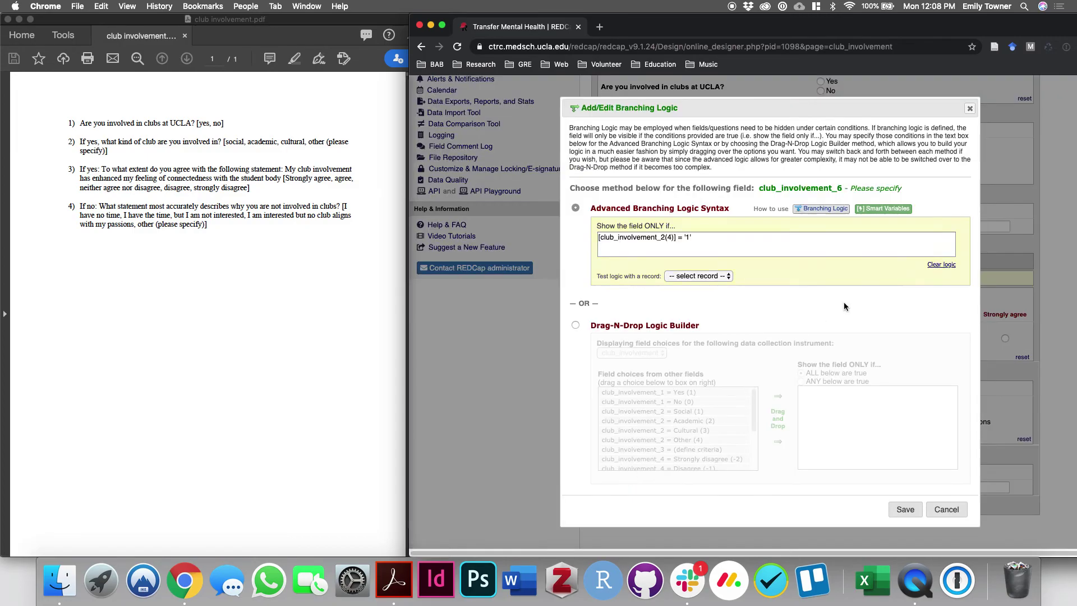
click(576, 325)
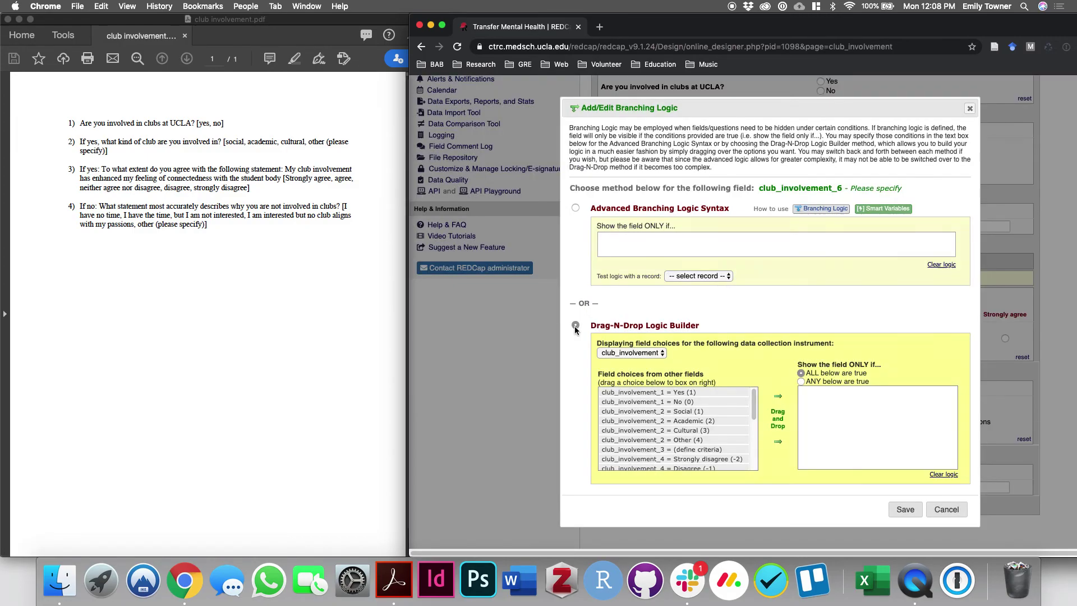
scroll(686, 424, down, 10)
drag(654, 438, 879, 420)
click(905, 510)
Step: Review the finished club_involvement fields, add a new test record from the Record Status Dashboard and open its club_involvement form
scroll(712, 485, down, 2)
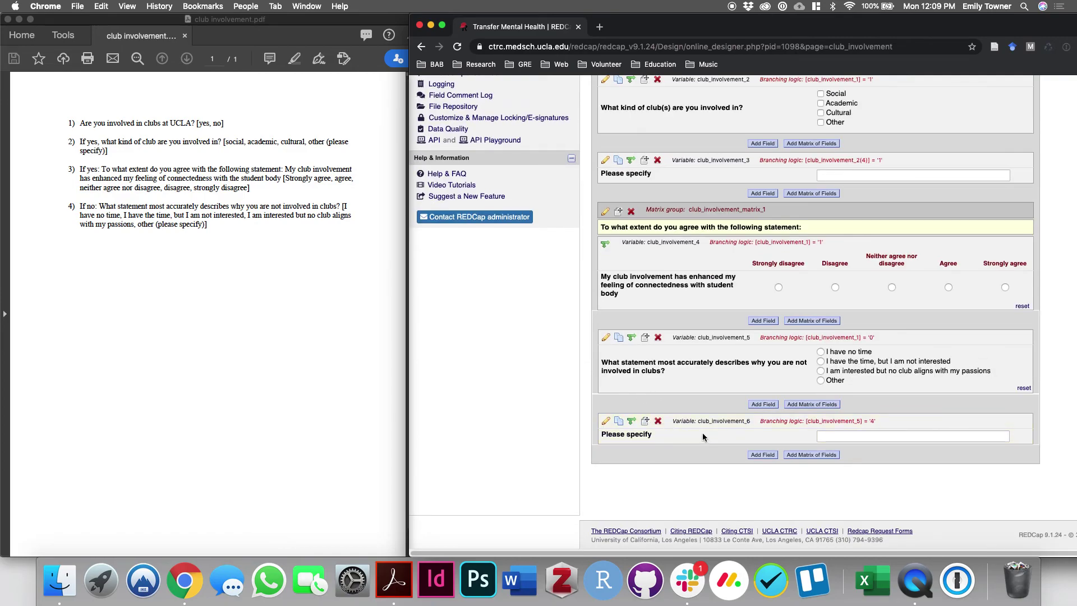
scroll(705, 438, up, 10)
scroll(704, 440, down, 3)
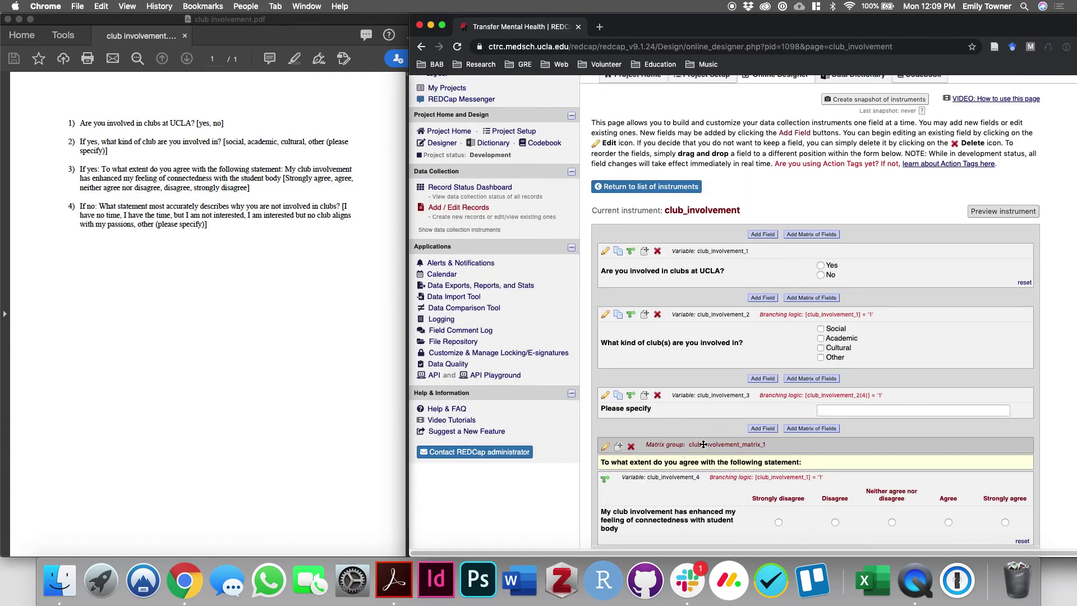
scroll(704, 445, down, 3)
scroll(702, 442, up, 4)
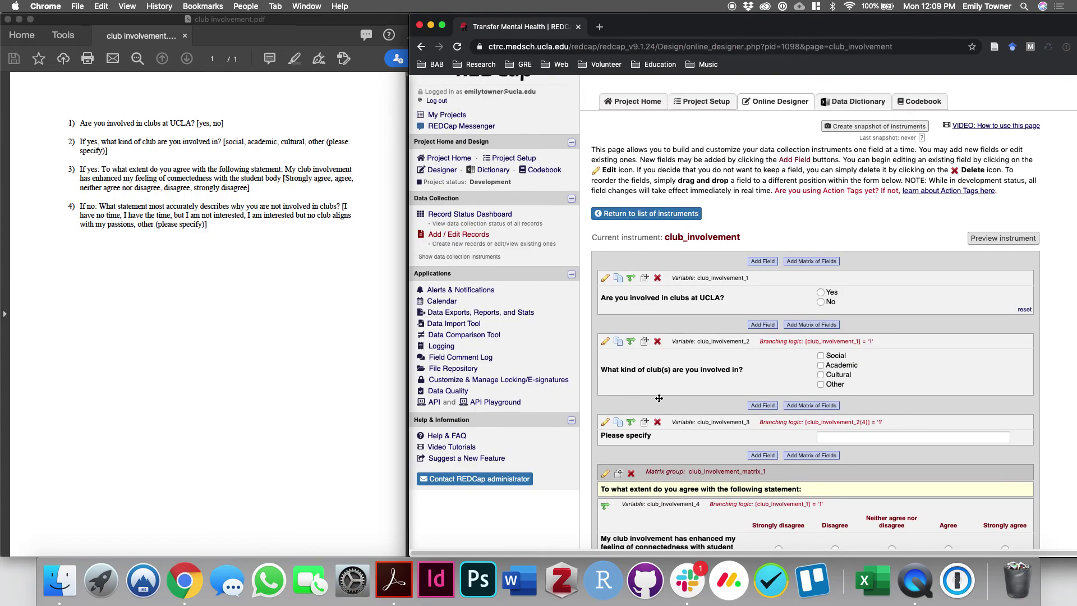
click(439, 237)
click(877, 245)
click(740, 283)
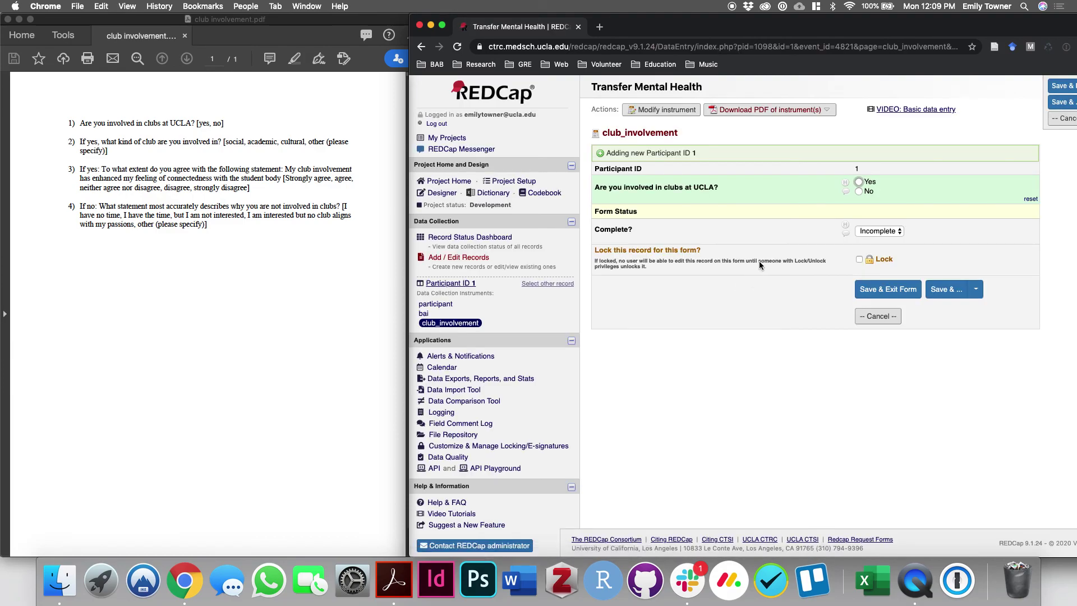
Step: Test the Yes branch by answering Yes to club involvement, selecting all four club types and choosing Agree for the connectedness statement
click(860, 183)
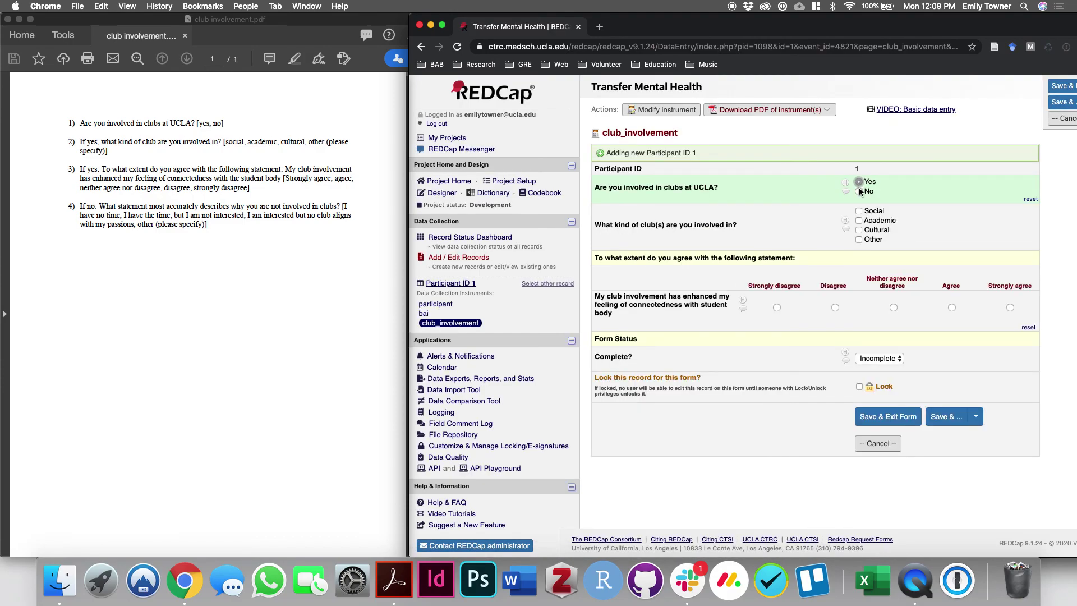
click(859, 240)
click(894, 263)
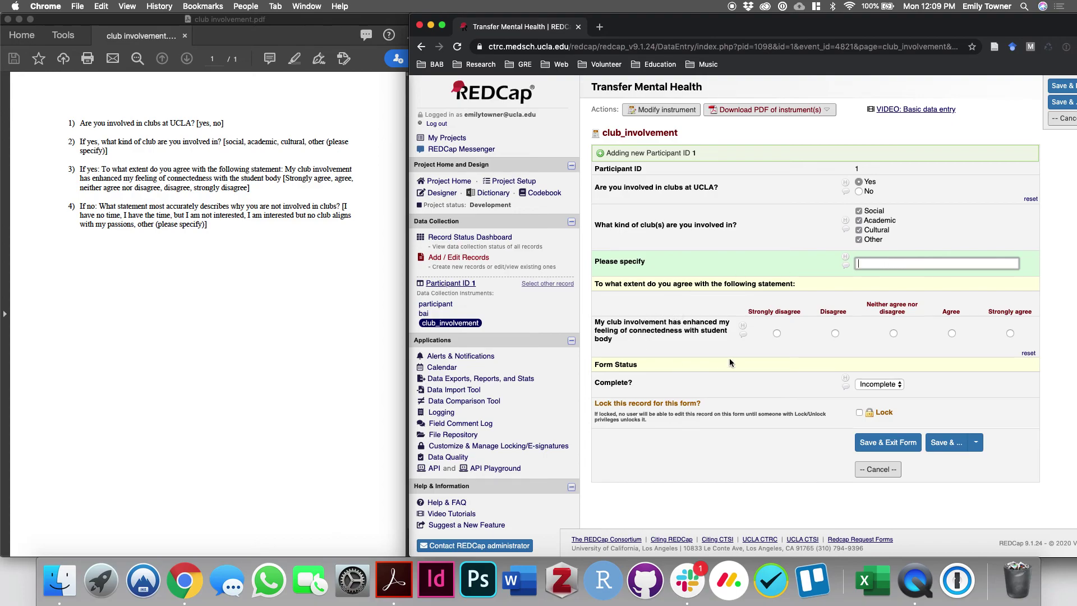
click(951, 333)
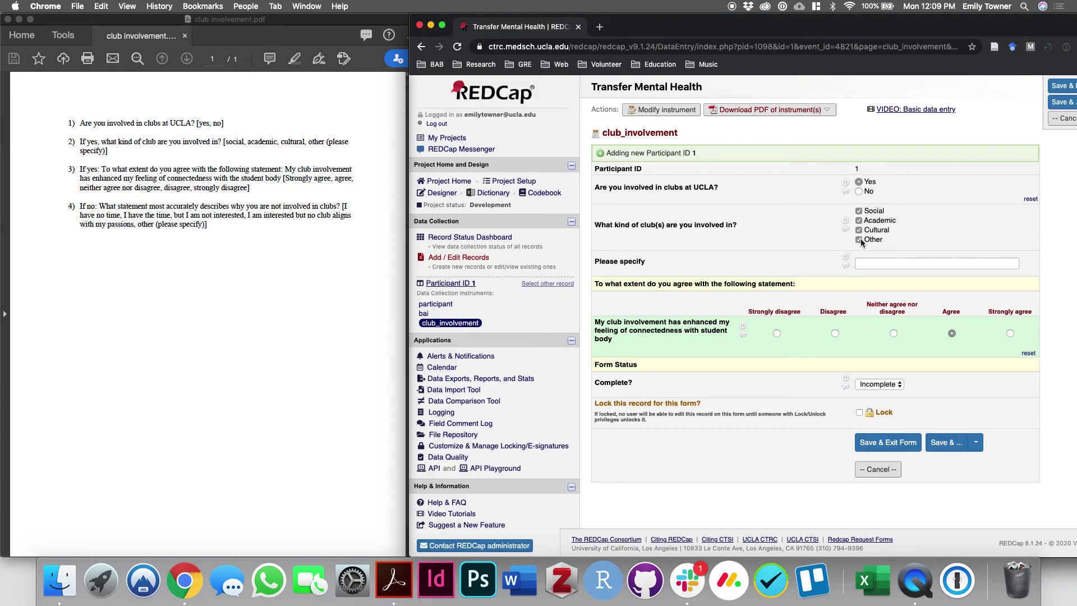
Step: Reset the club involvement answer, erasing the dependent value, and test the No branch with Other as the reason
click(1031, 199)
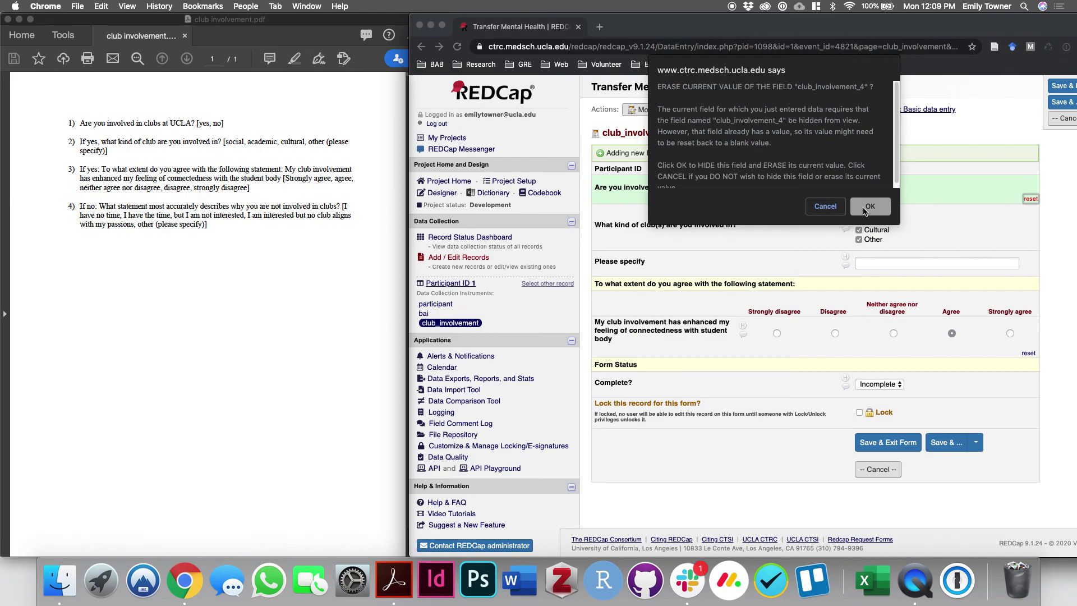
click(858, 209)
click(859, 191)
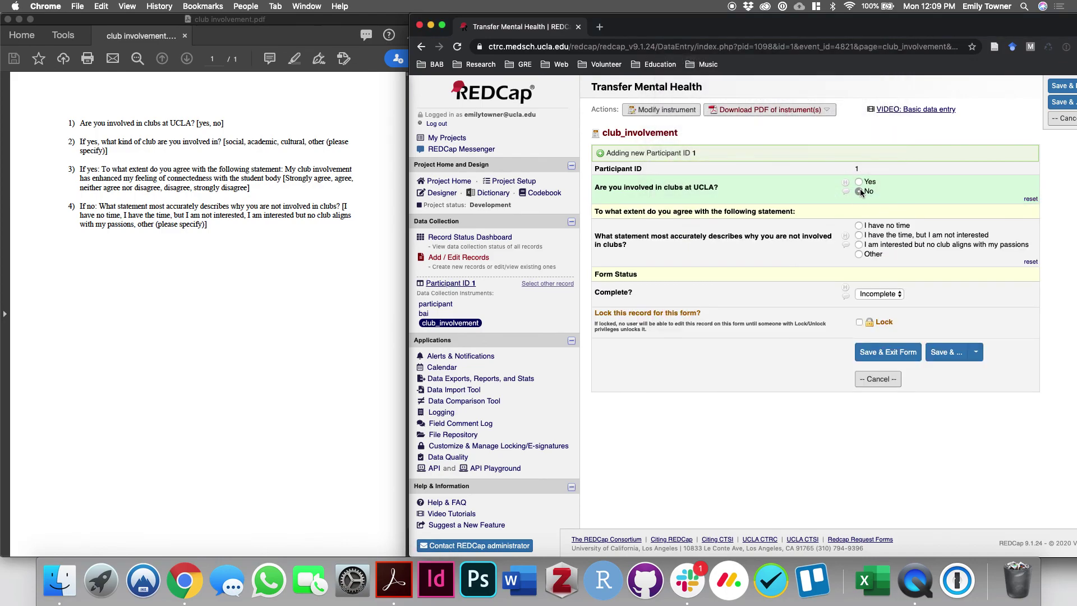
click(858, 253)
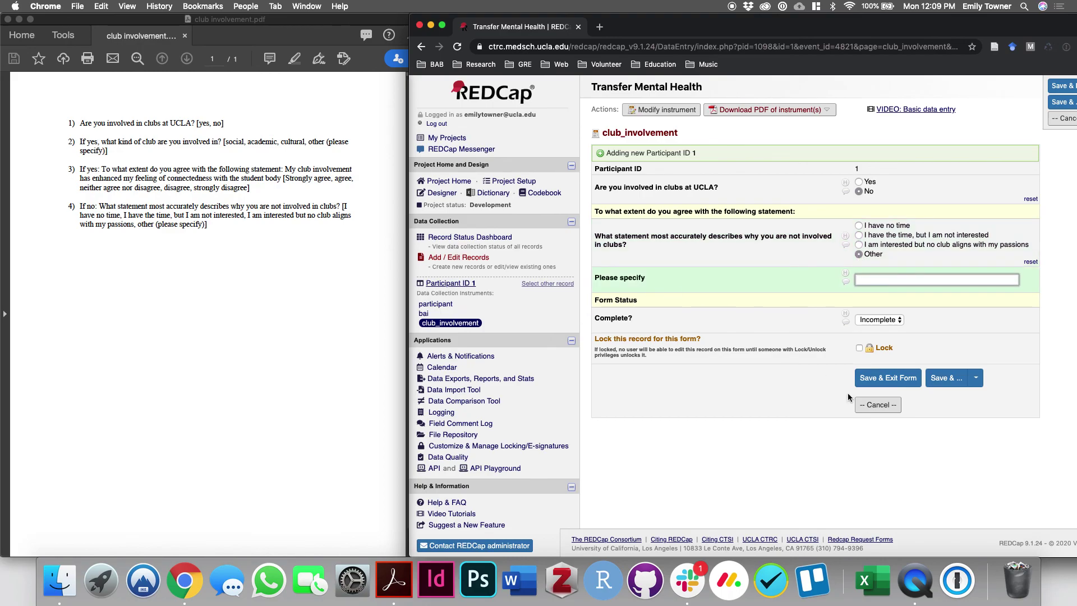
Step: Leave the test record without saving changes and return to the Online Designer's list of instruments
click(450, 181)
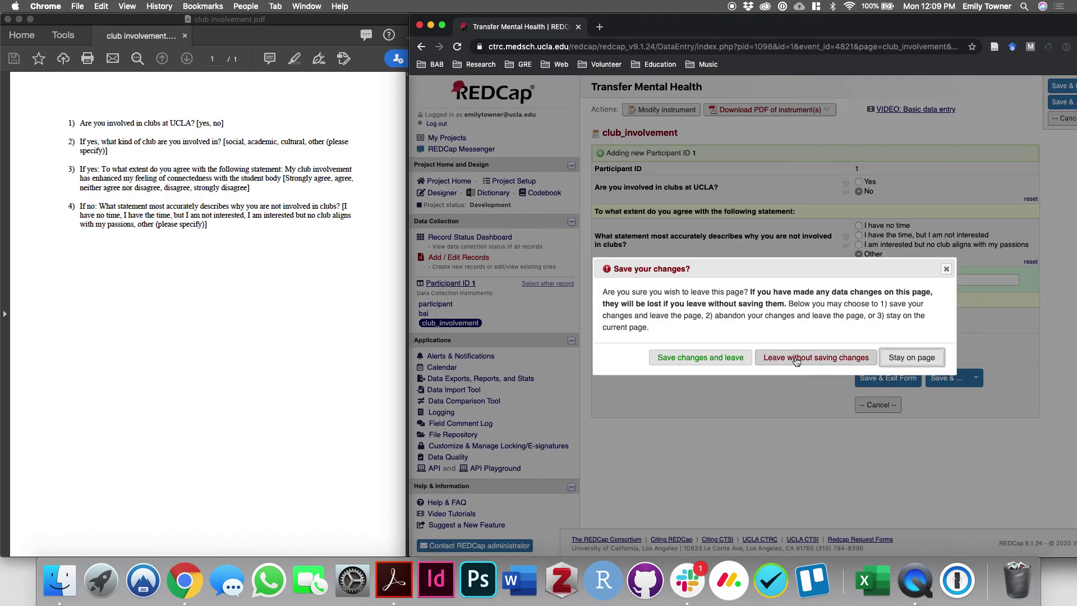
click(797, 359)
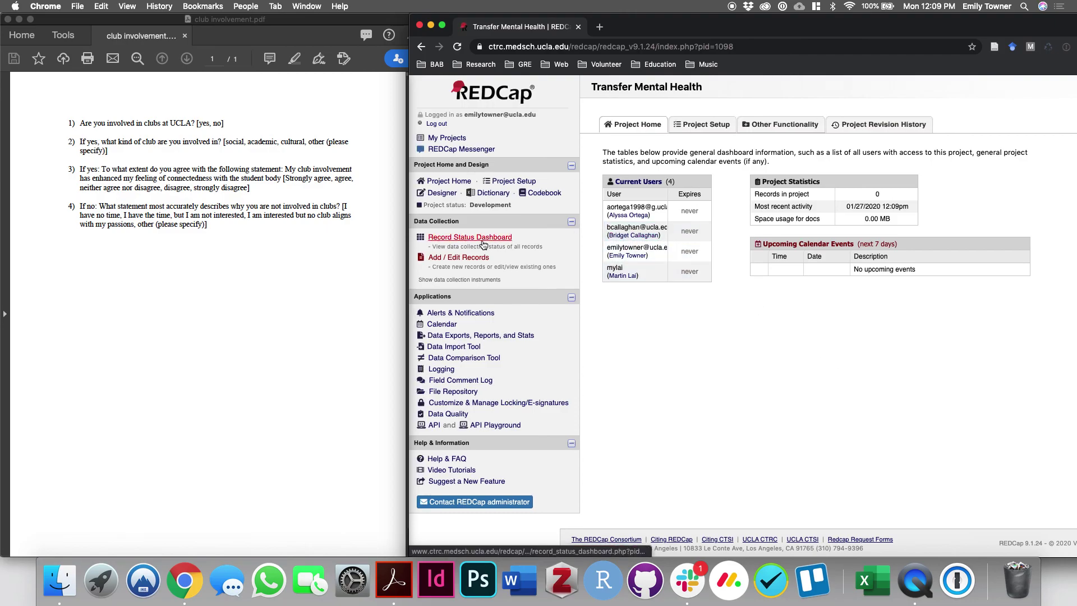
click(482, 243)
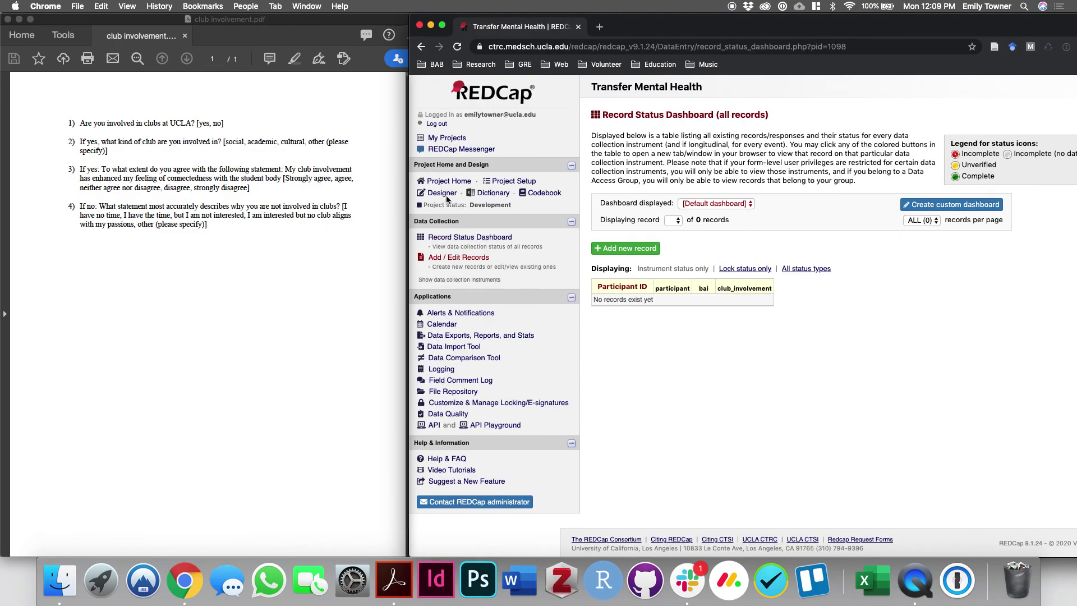
click(441, 193)
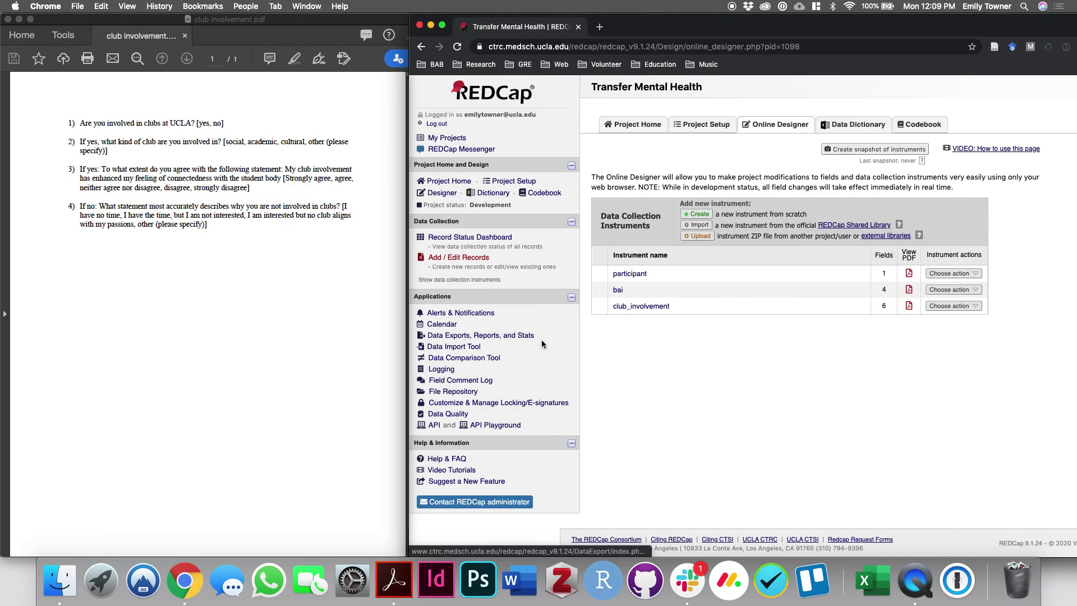